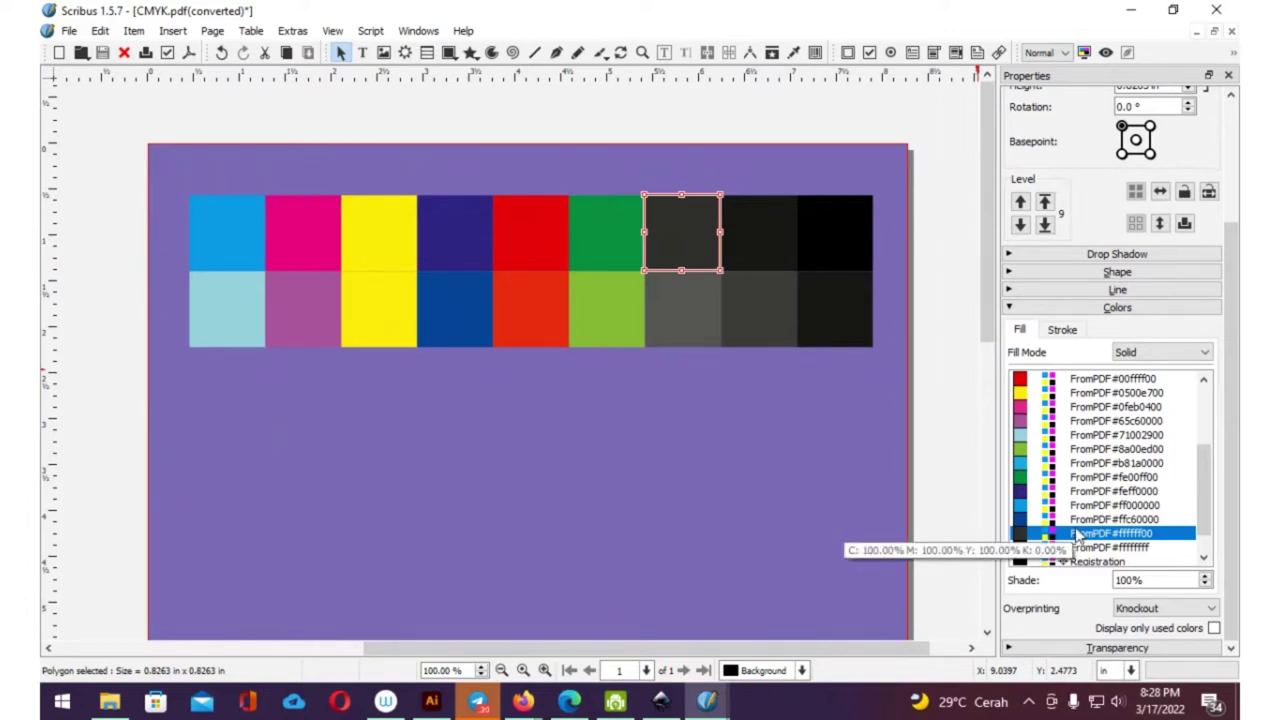
- Read the fills of the dark, black, green and dark-blue squares in CMYK.pdf, then minimize Scribus
click(756, 241)
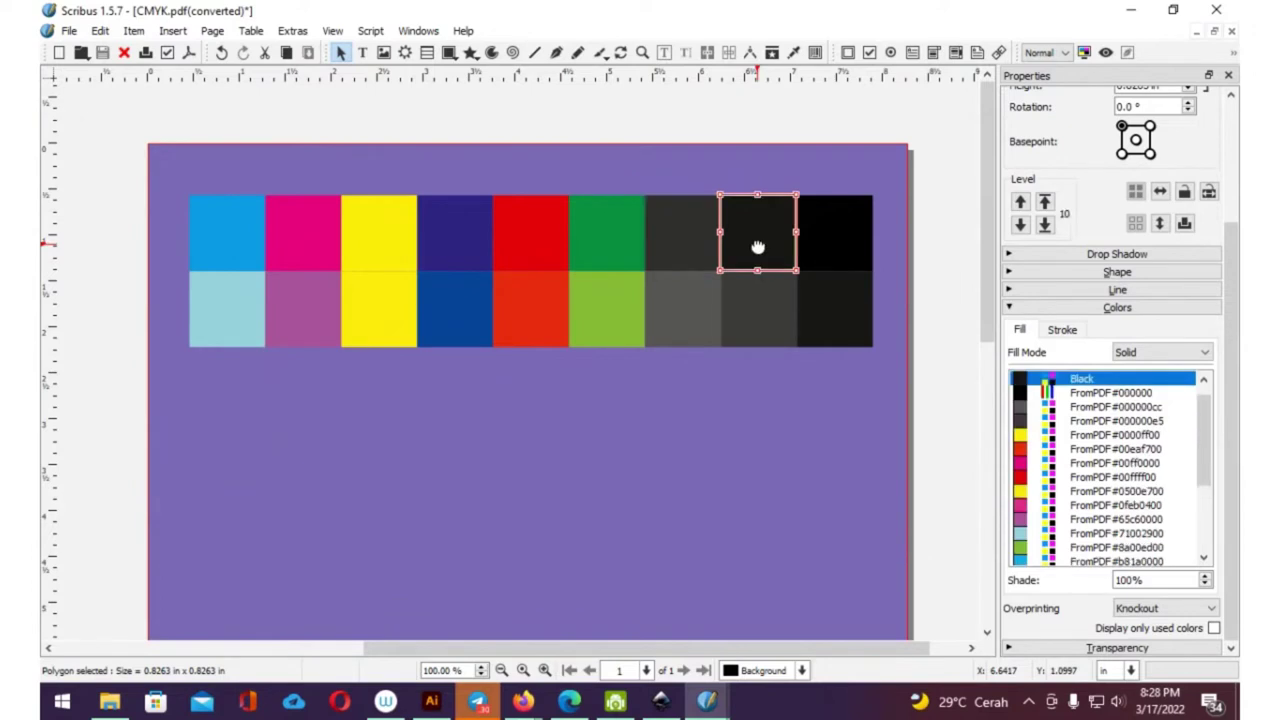
click(834, 222)
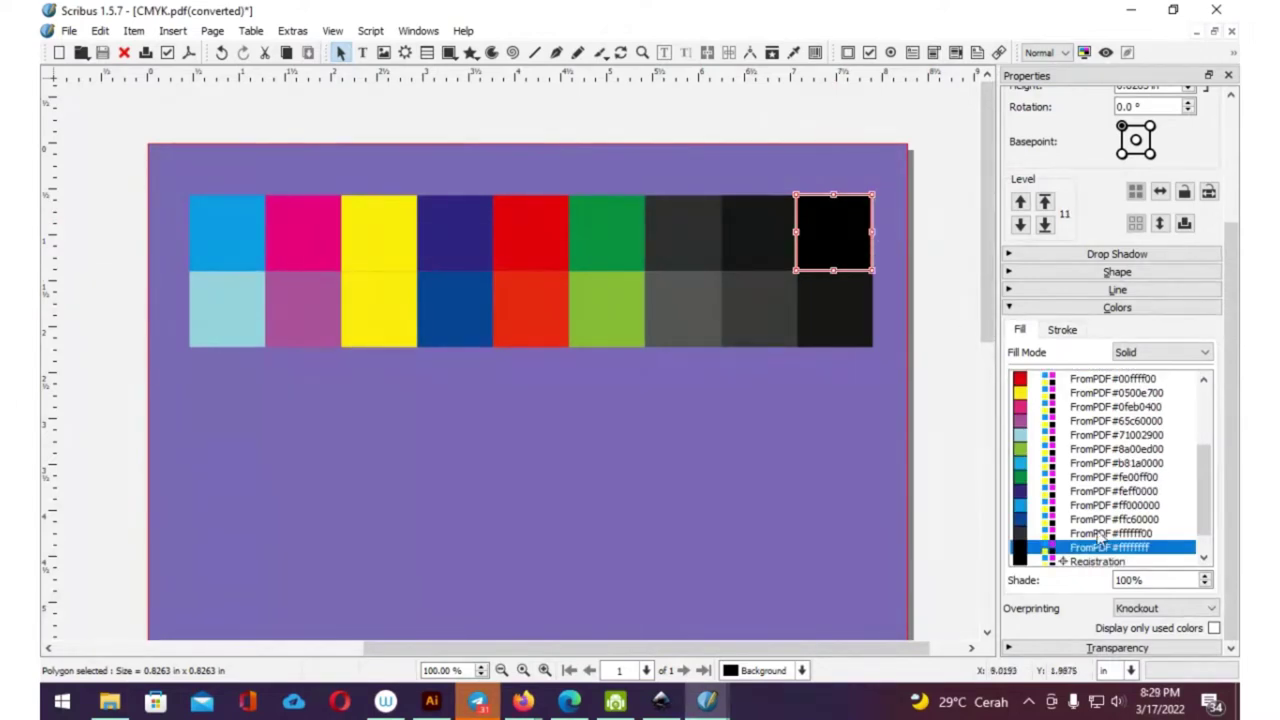
mouse_move(1110, 547)
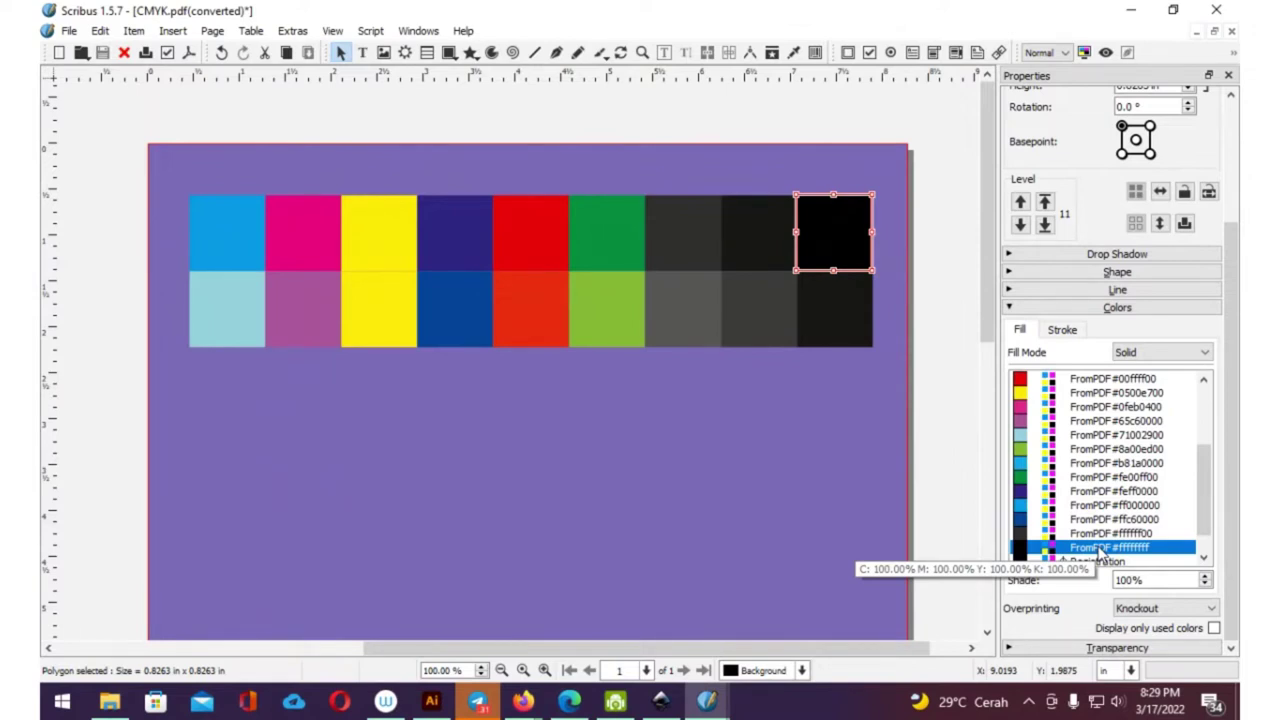
click(612, 235)
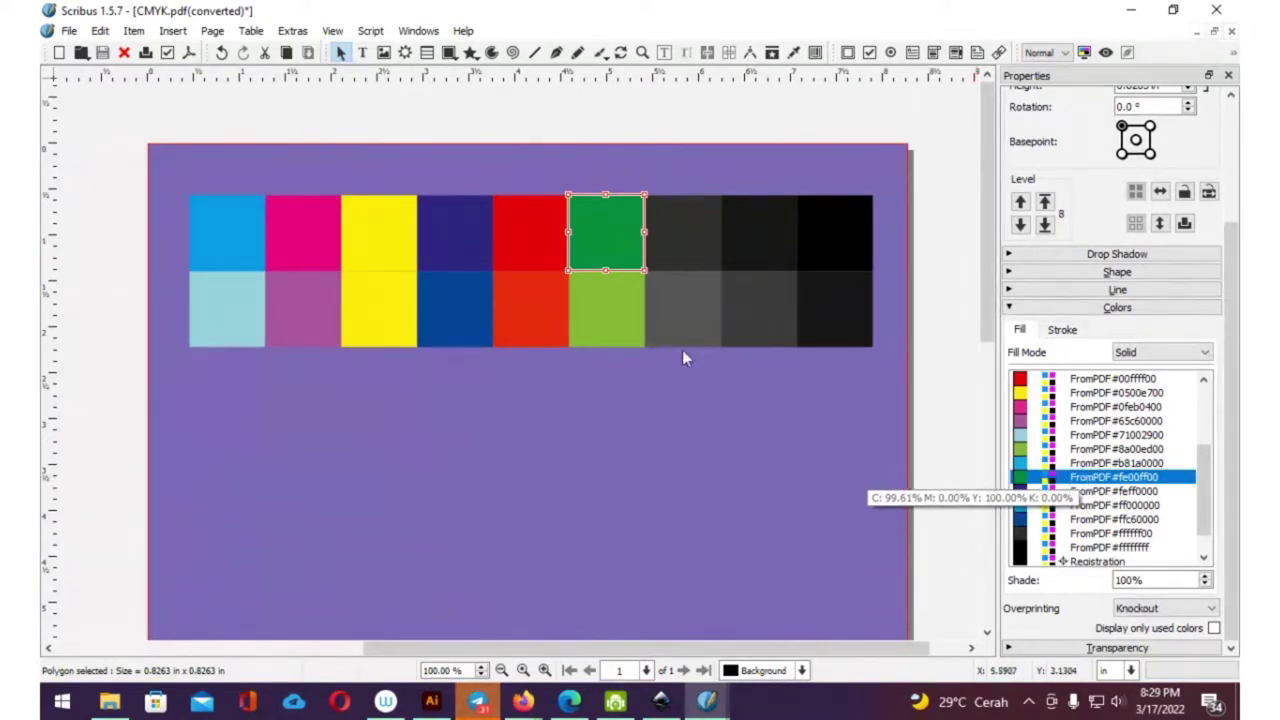
click(472, 225)
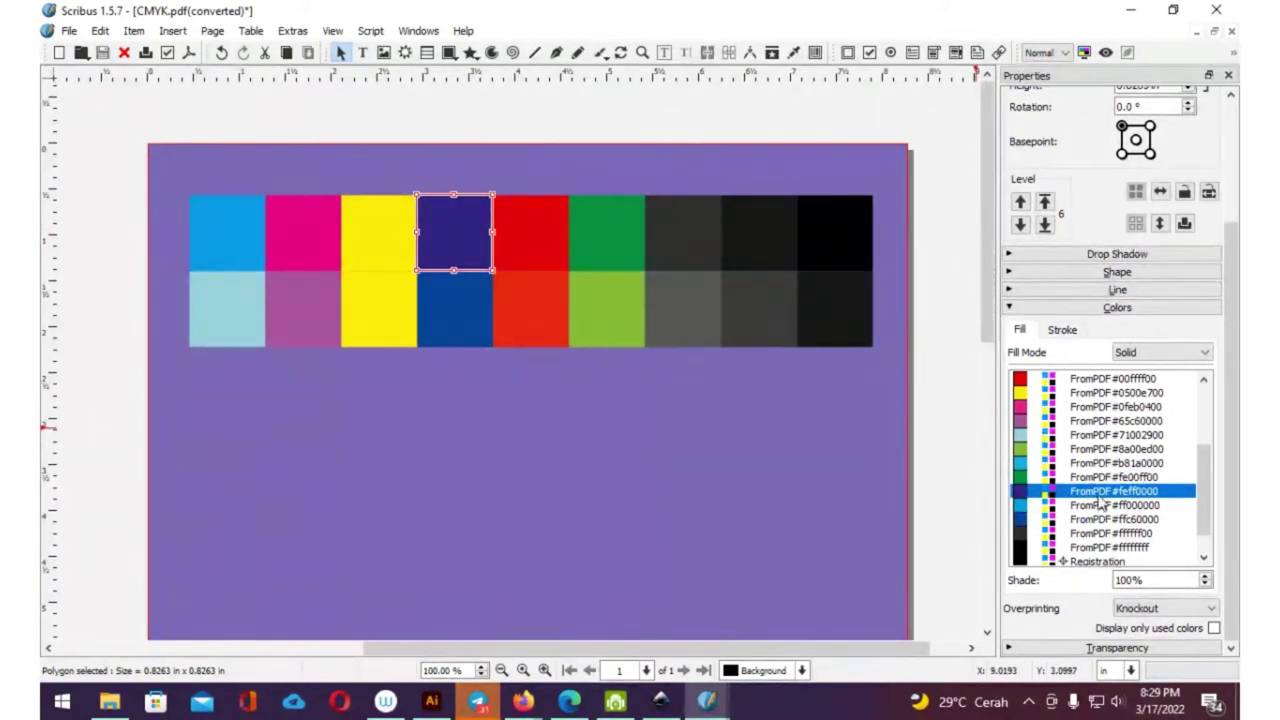
mouse_move(1113, 491)
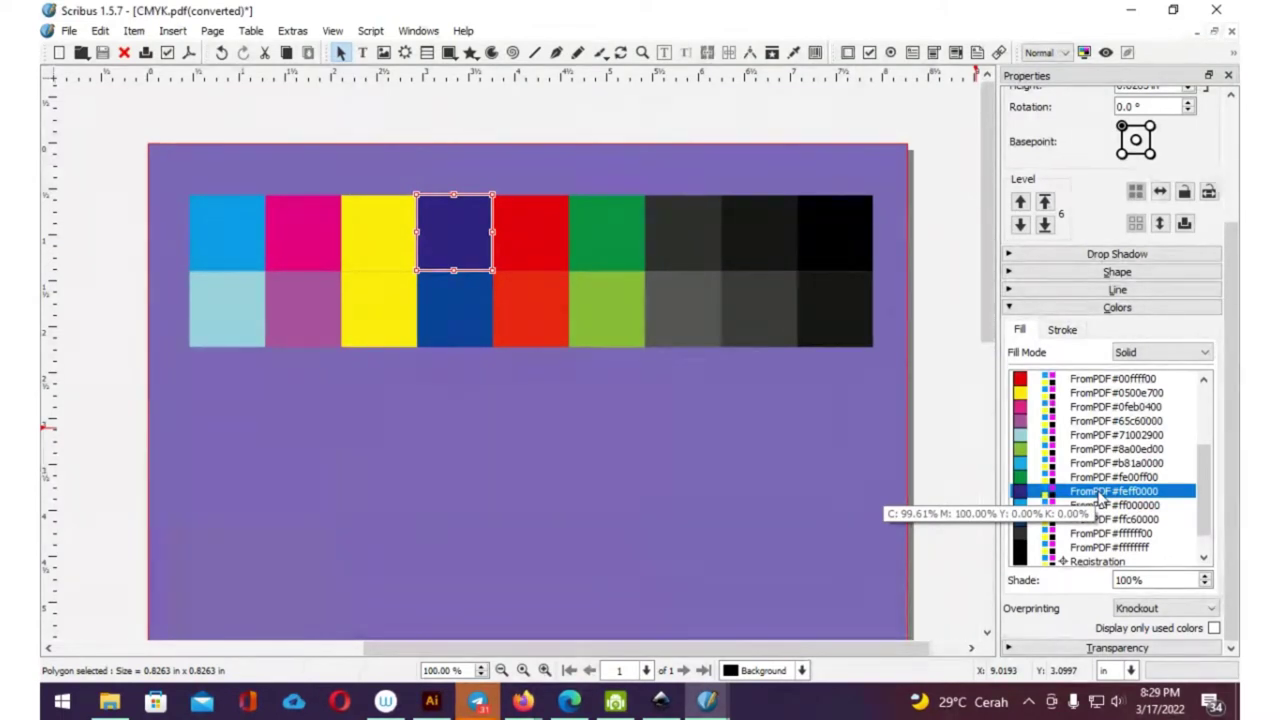
click(937, 178)
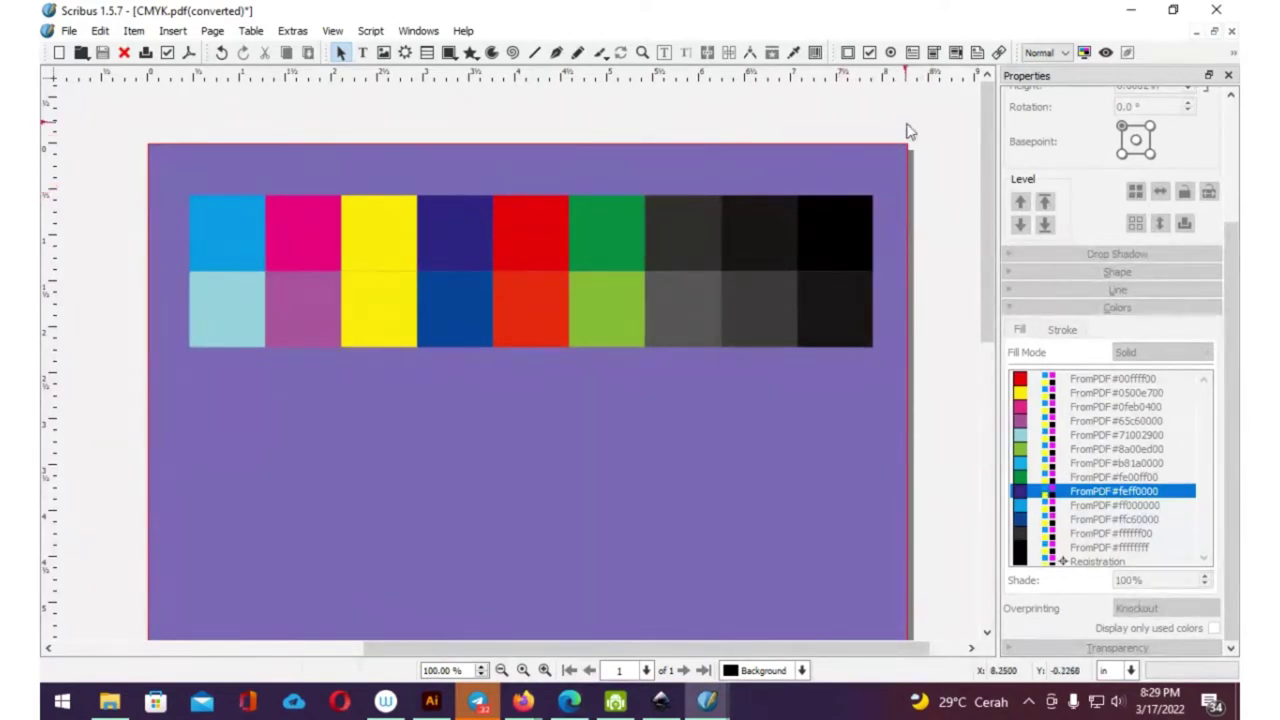
click(1130, 10)
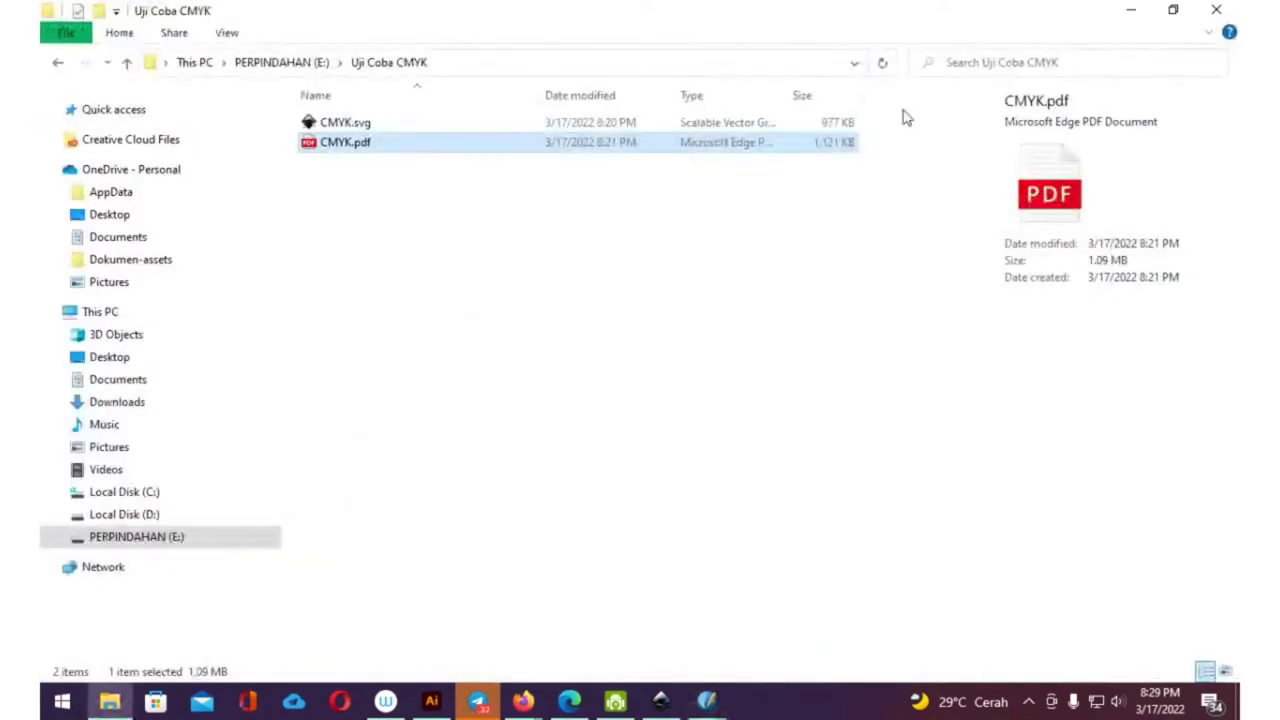
- Restore the CMYK.svg Scribus window and read the blue, magenta, yellow, dark-blue and red fills
mouse_move(706, 701)
click(615, 608)
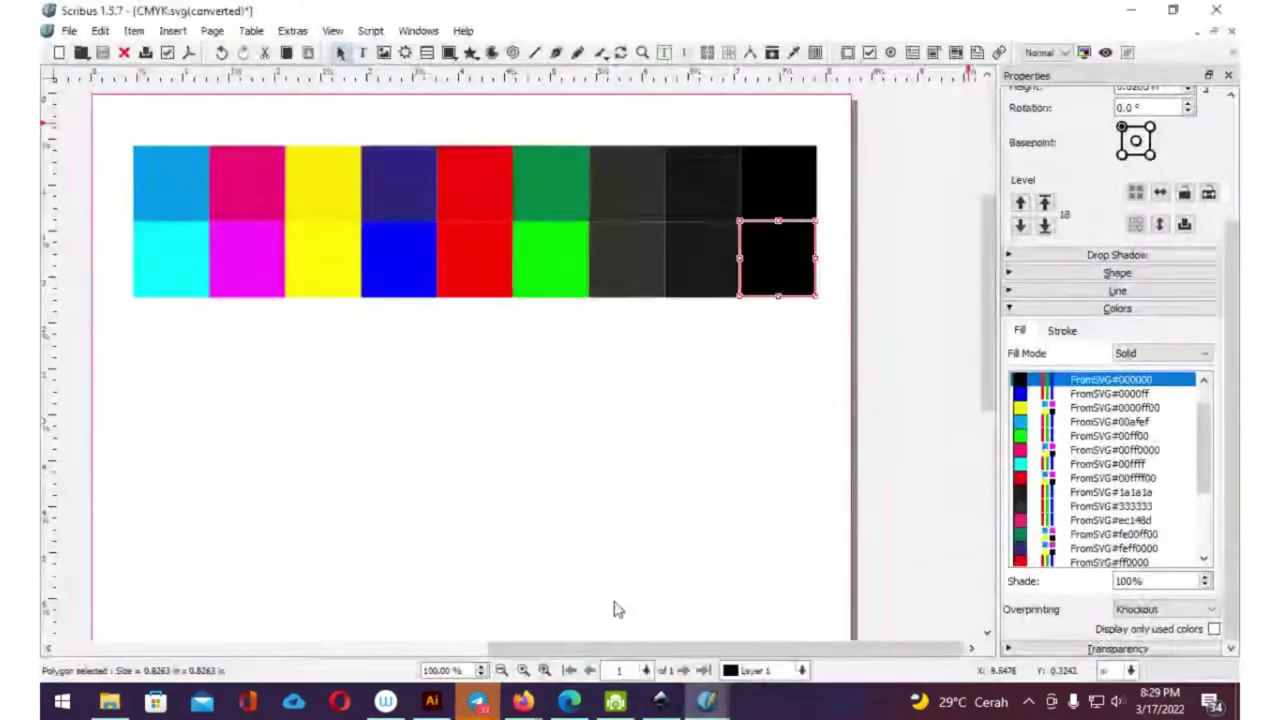
click(182, 177)
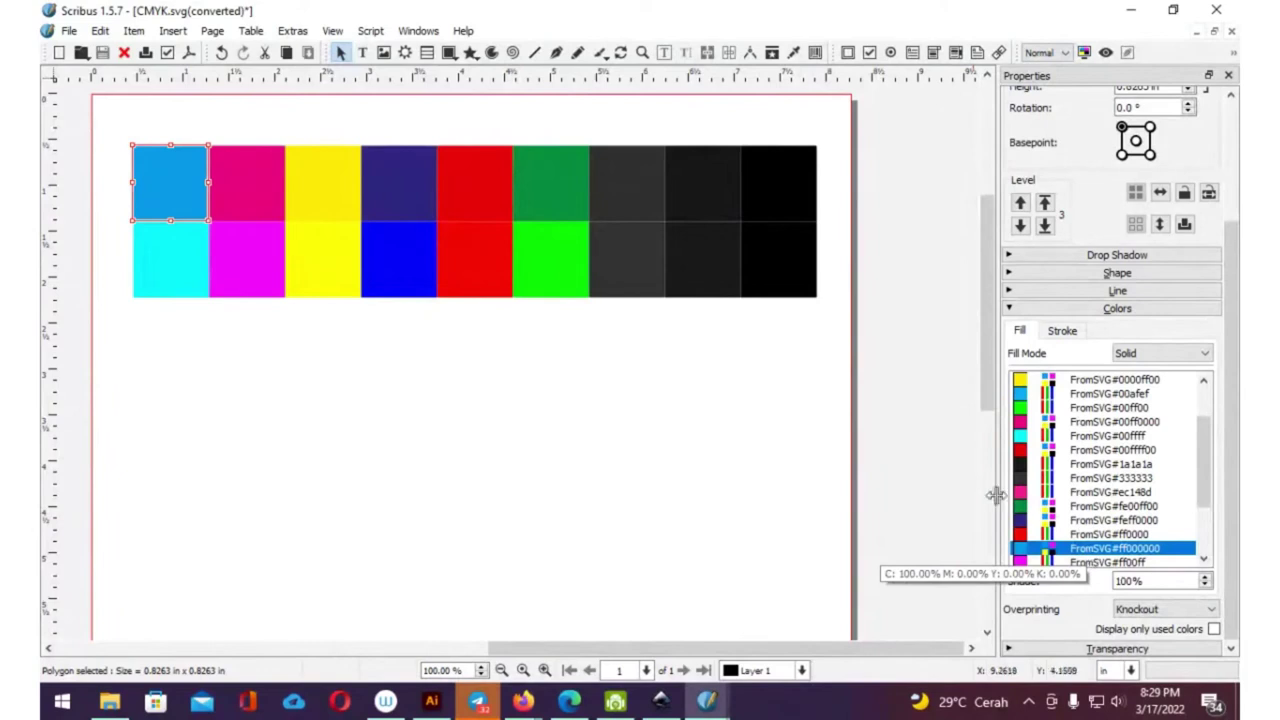
click(264, 173)
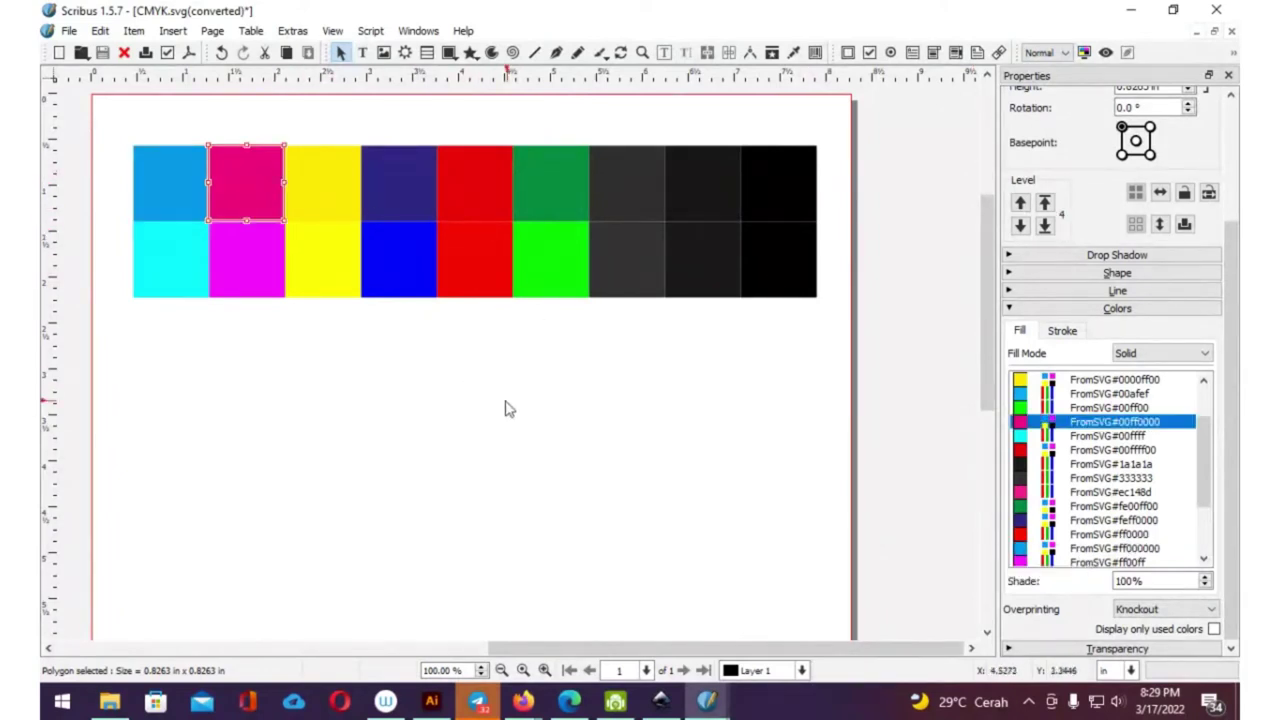
drag(506, 408, 976, 585)
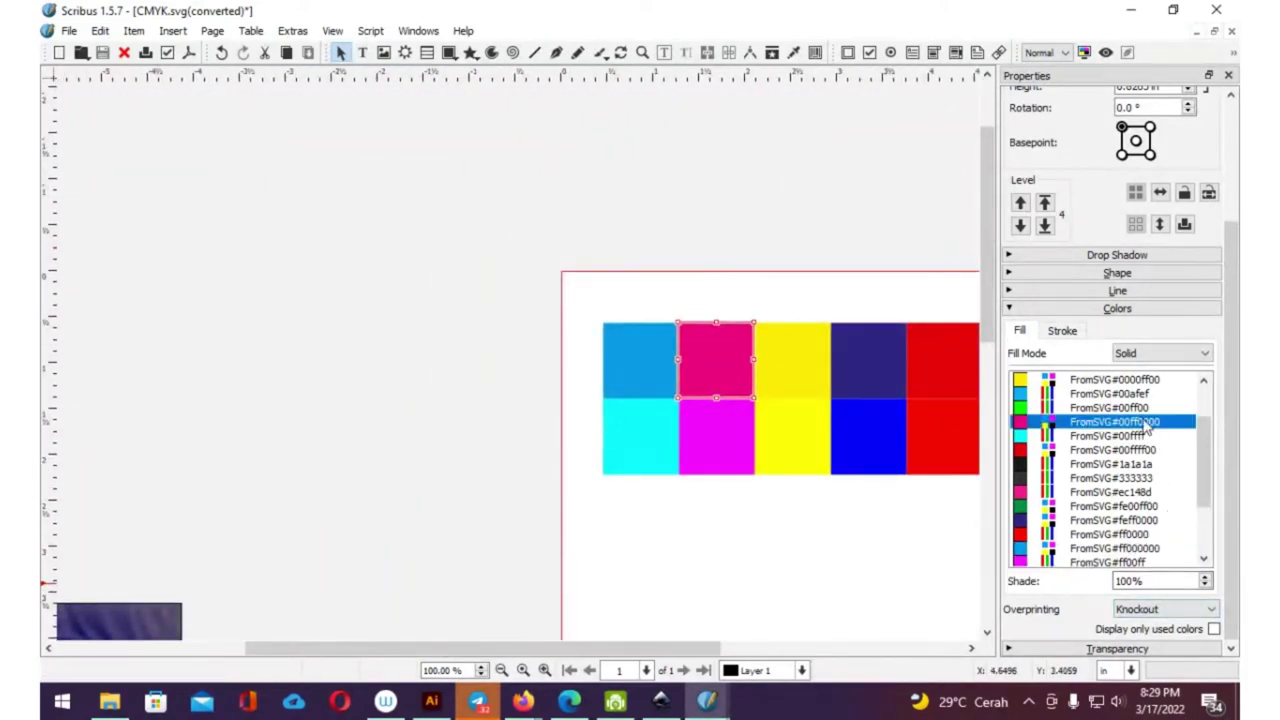
click(780, 362)
mouse_move(1114, 380)
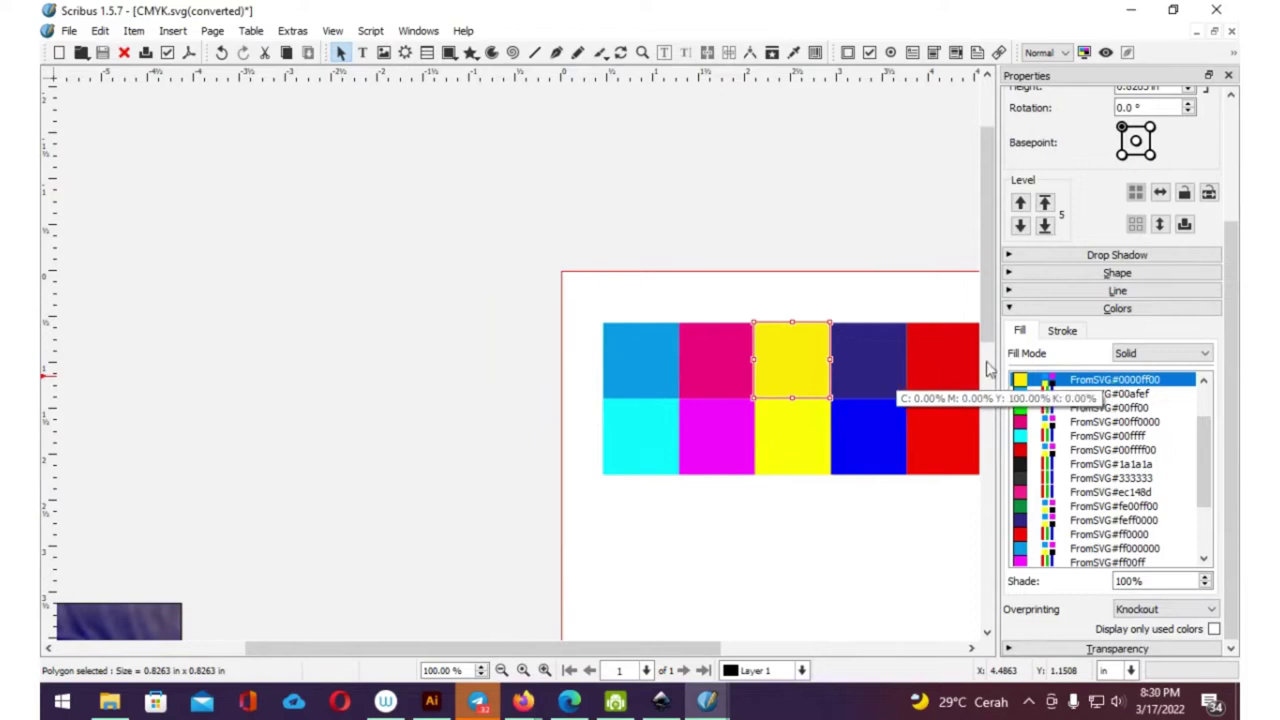
click(870, 352)
mouse_move(1113, 520)
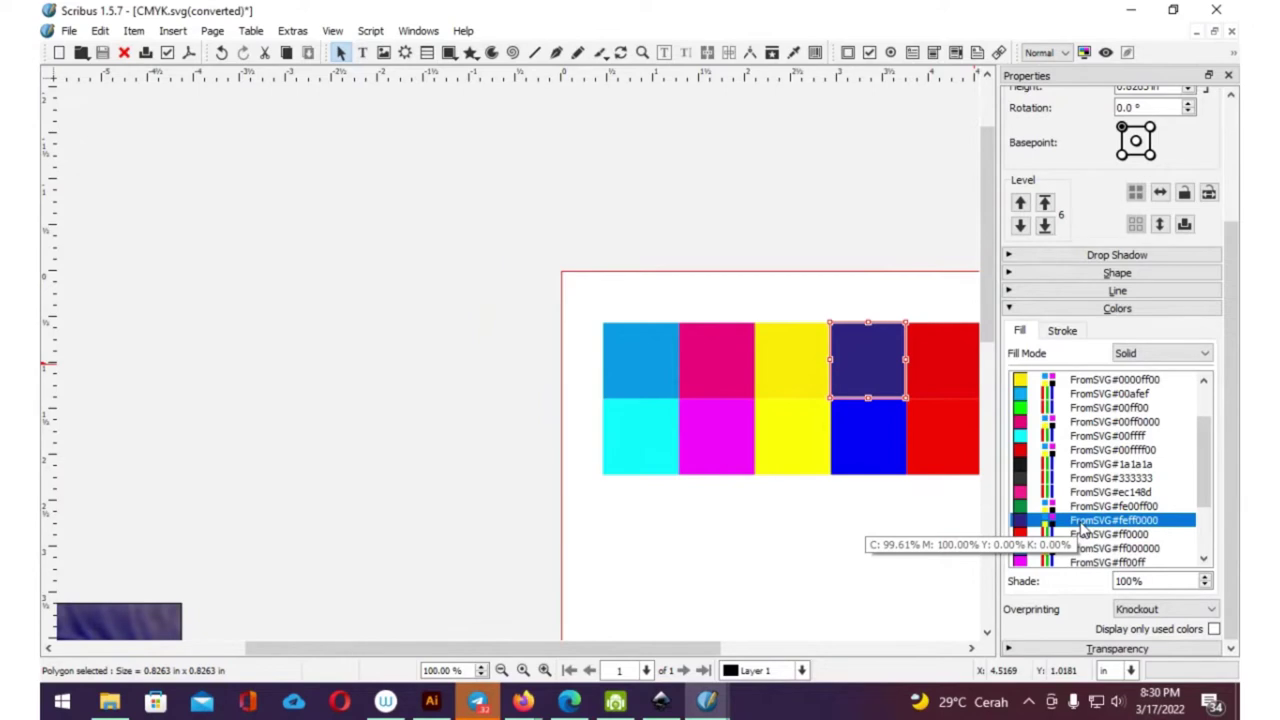
click(935, 372)
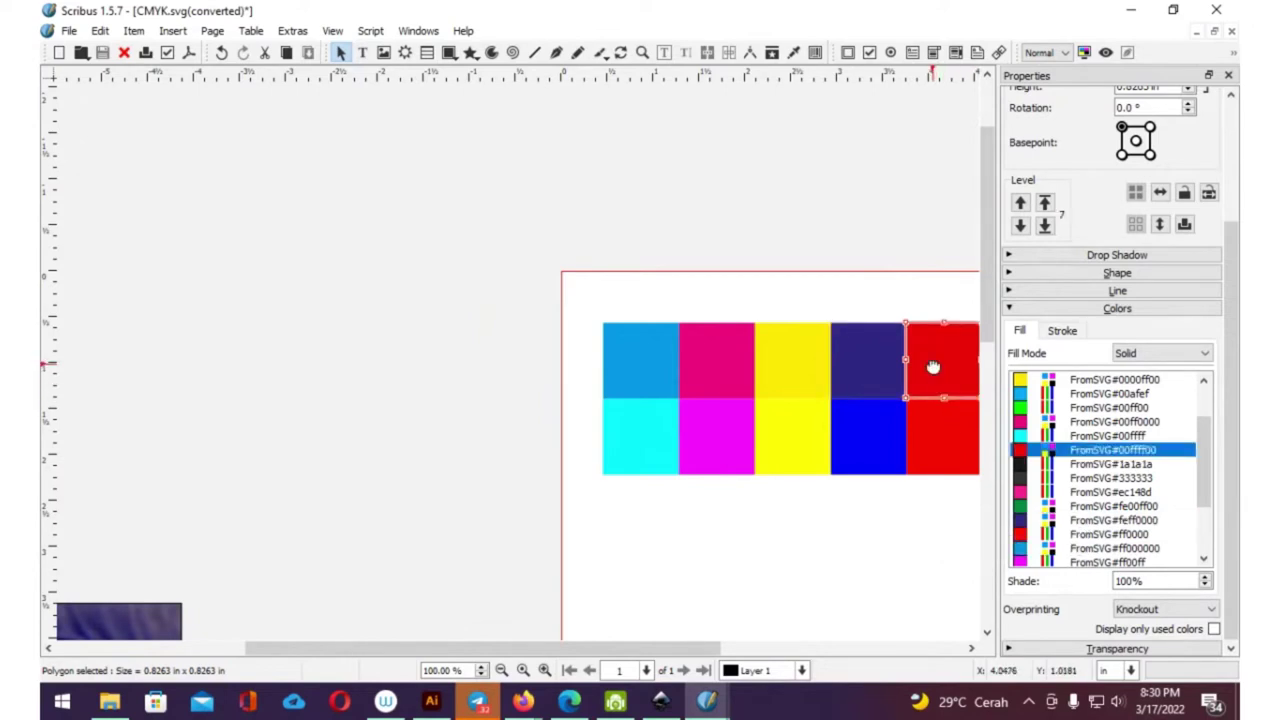
mouse_move(1110, 464)
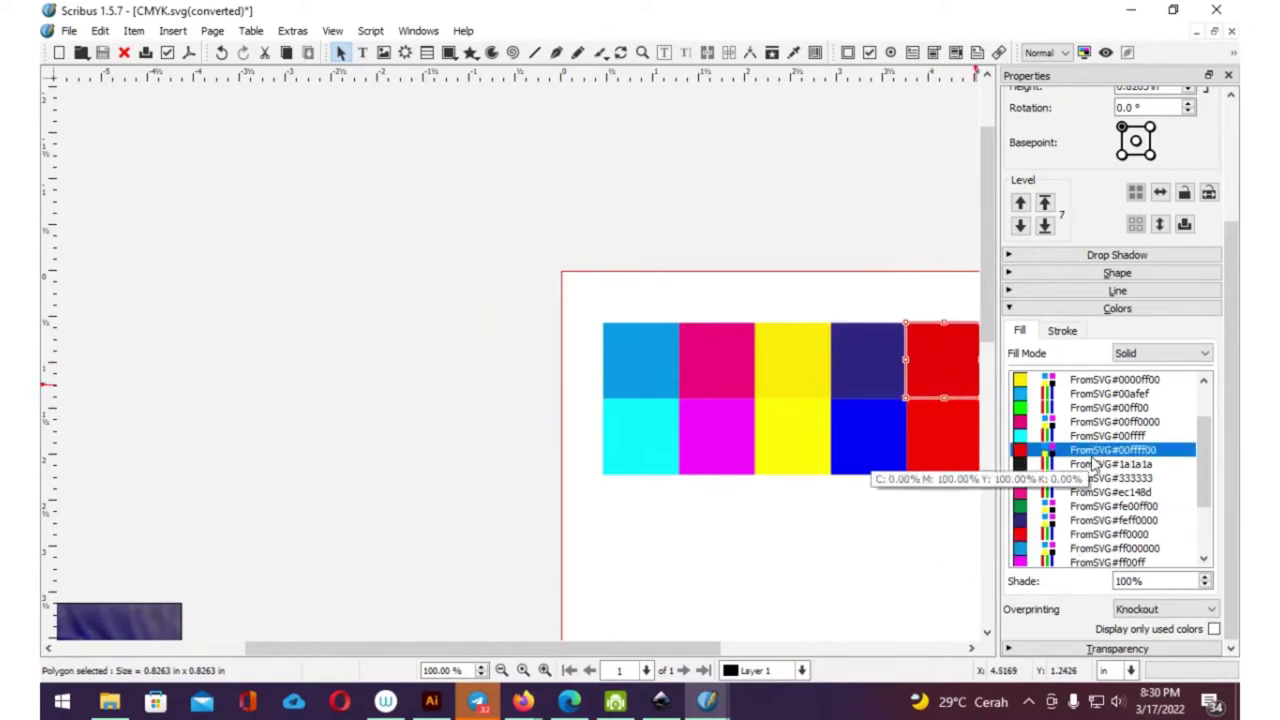
- Read the green, dark grey and black top-row fills, then minimize Scribus
scroll(650, 445, right, 3)
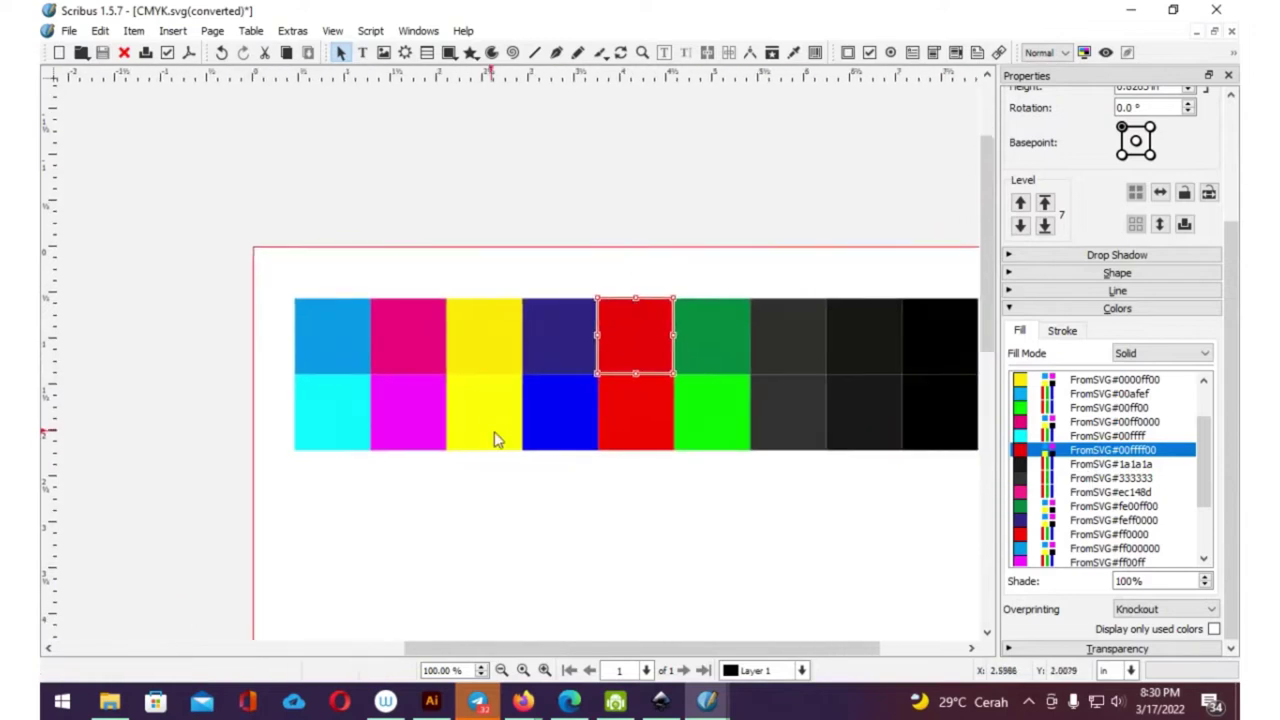
click(703, 325)
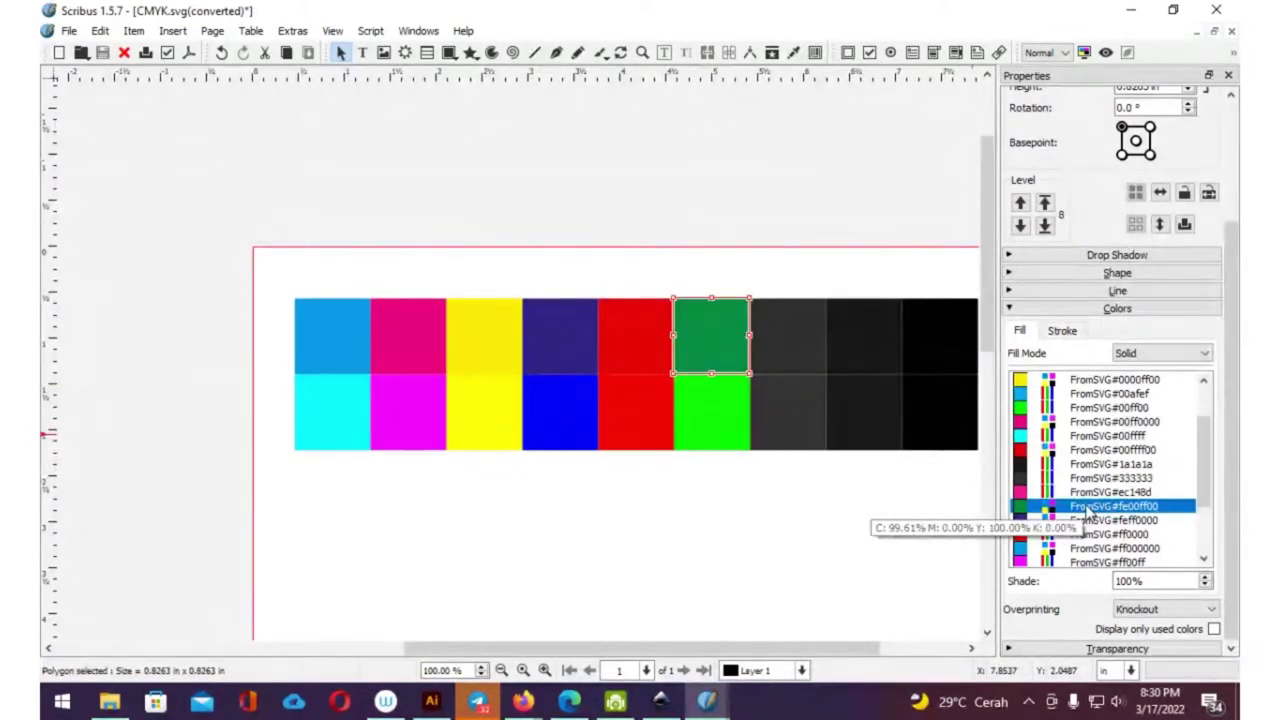
click(805, 343)
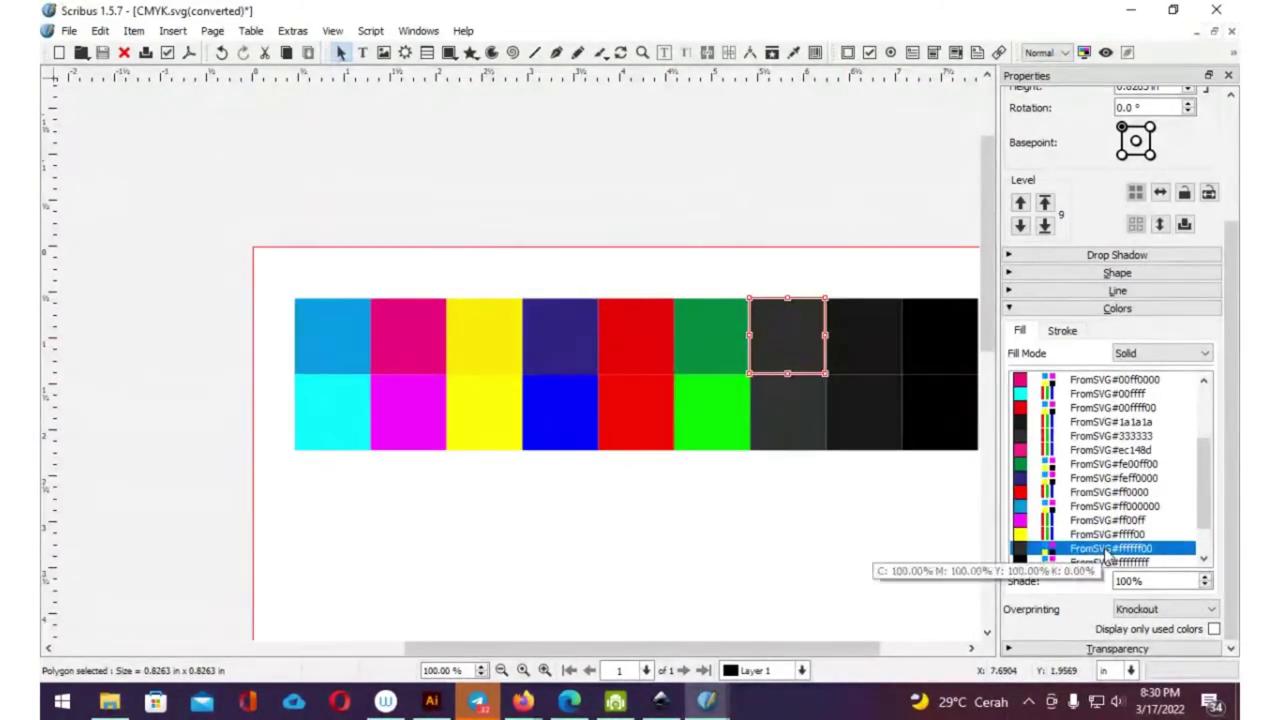
click(885, 345)
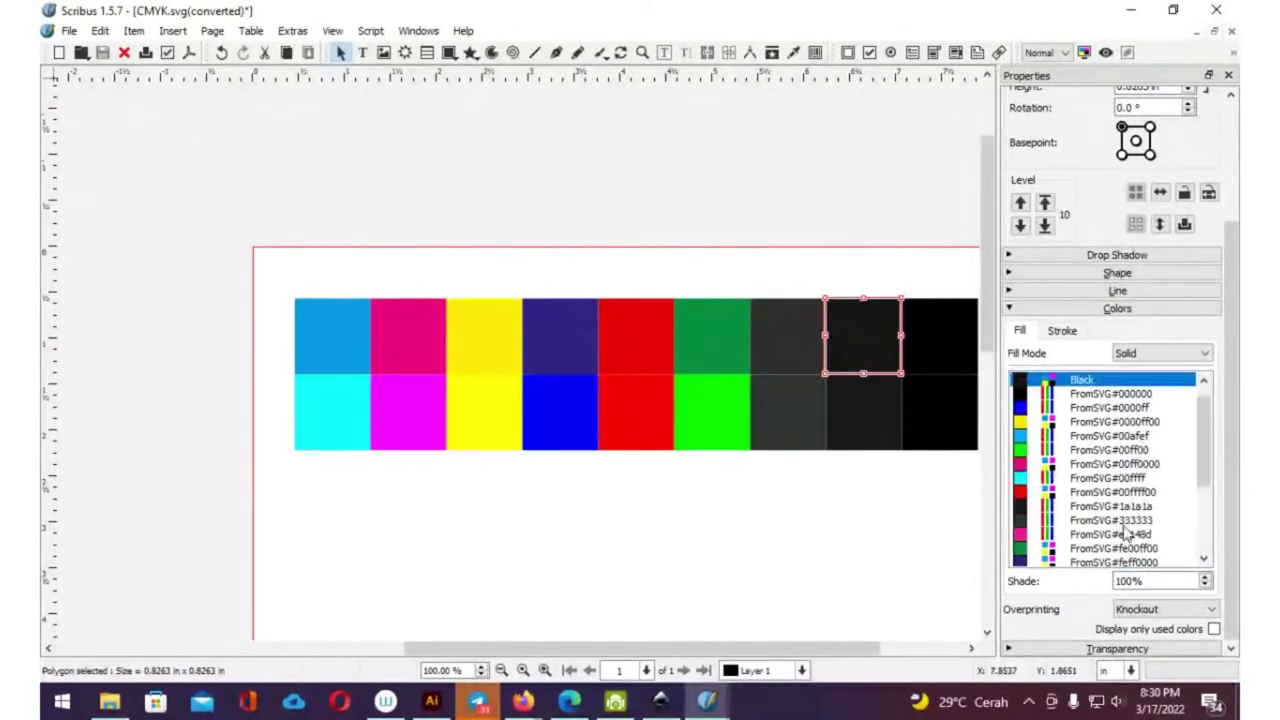
mouse_move(1112, 381)
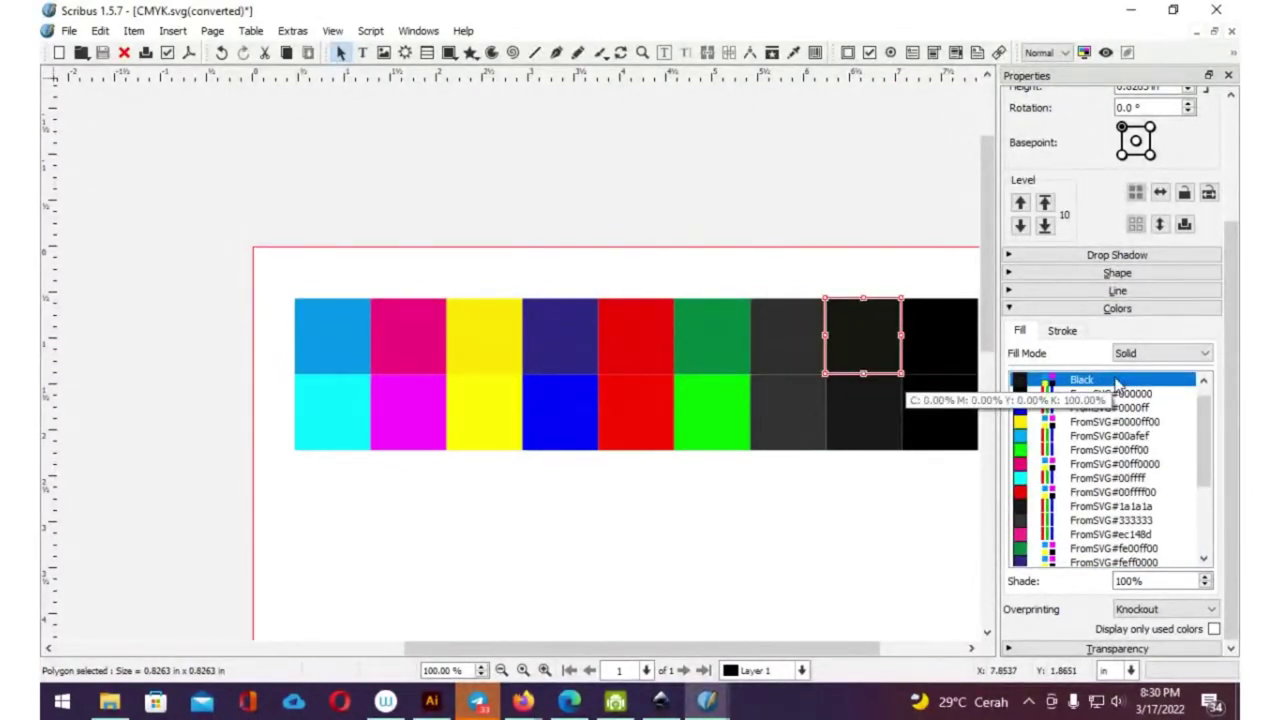
click(950, 320)
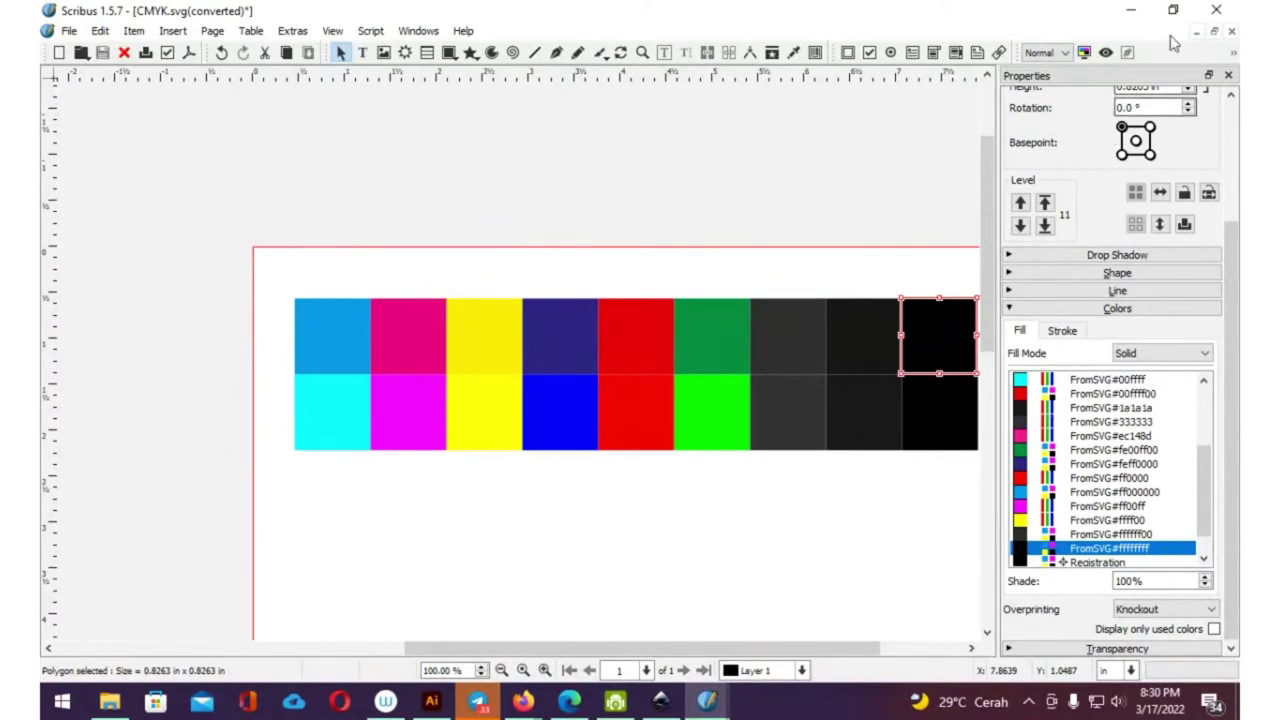
click(1132, 11)
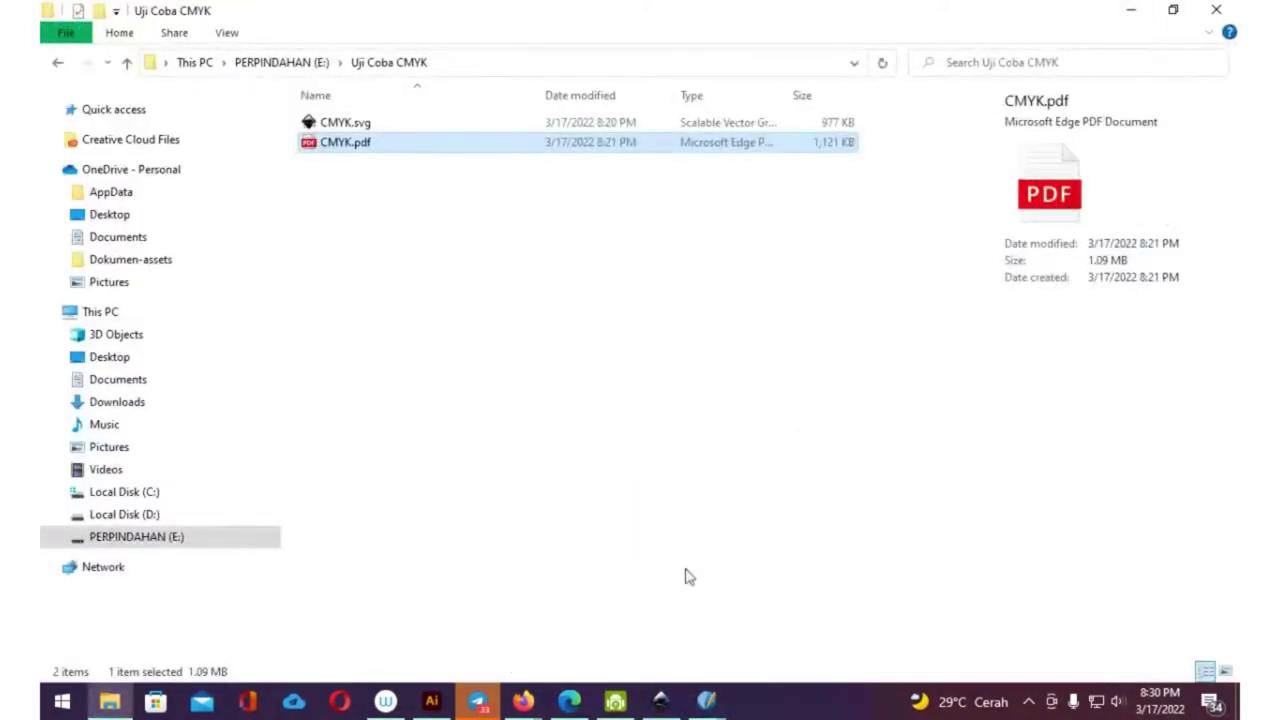
mouse_move(707, 701)
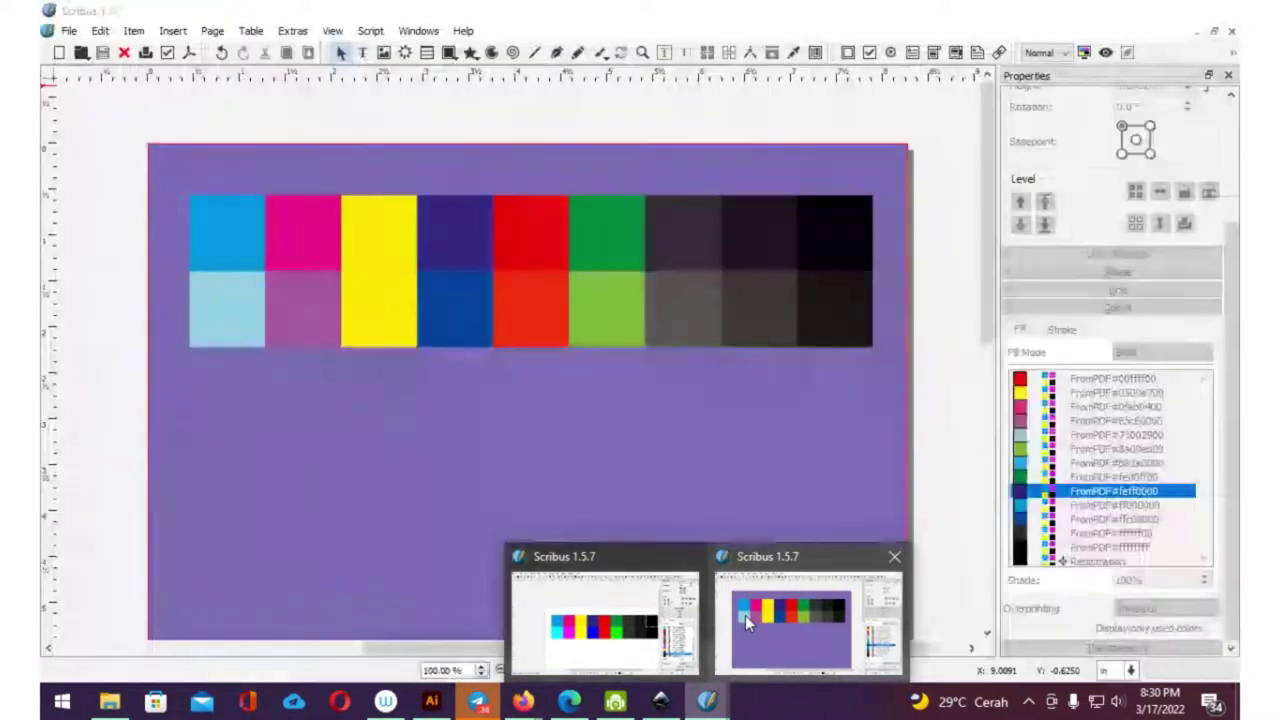
- Bring back the CMYK.pdf Scribus document, then show the Inkscape release notes in Edge
click(752, 622)
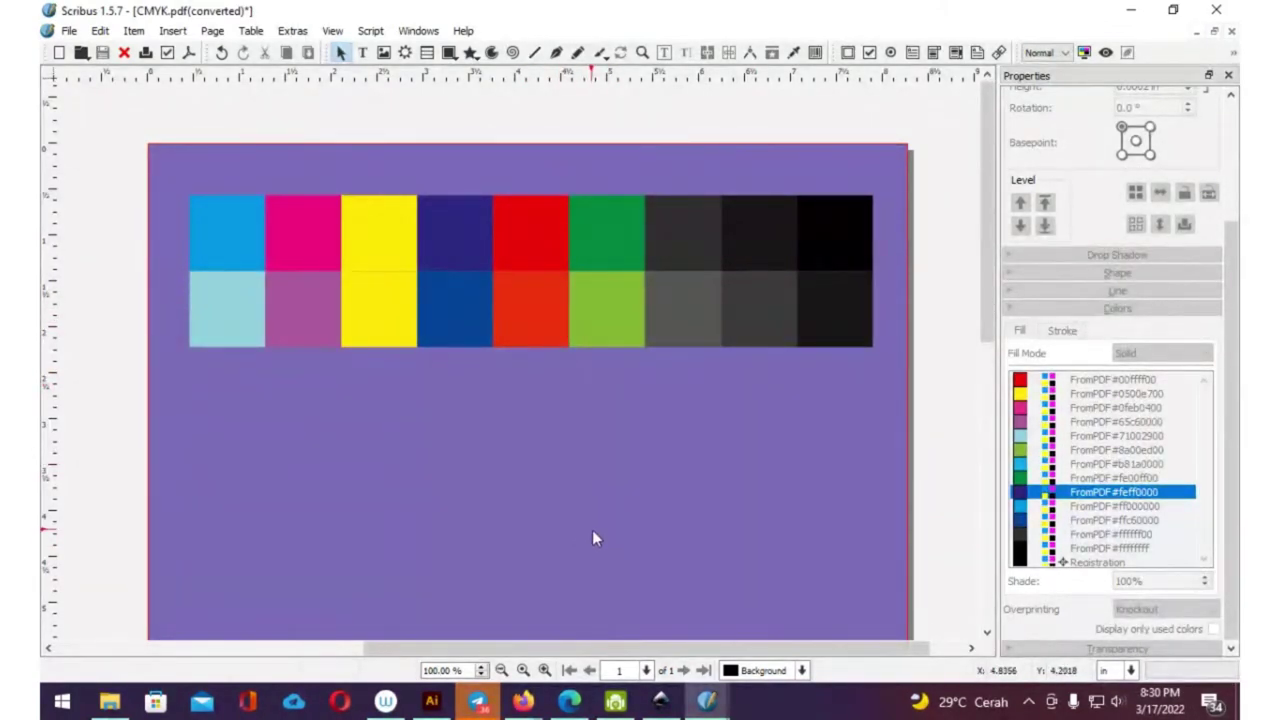
click(568, 700)
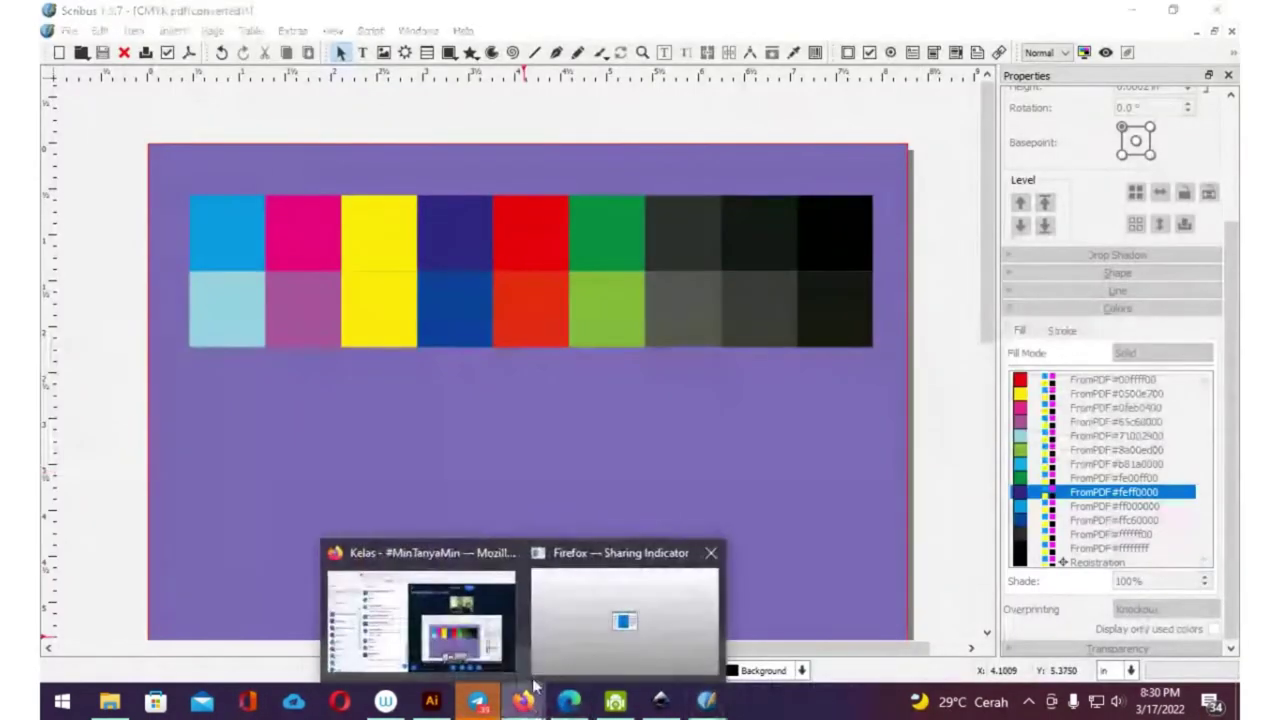
mouse_move(523, 701)
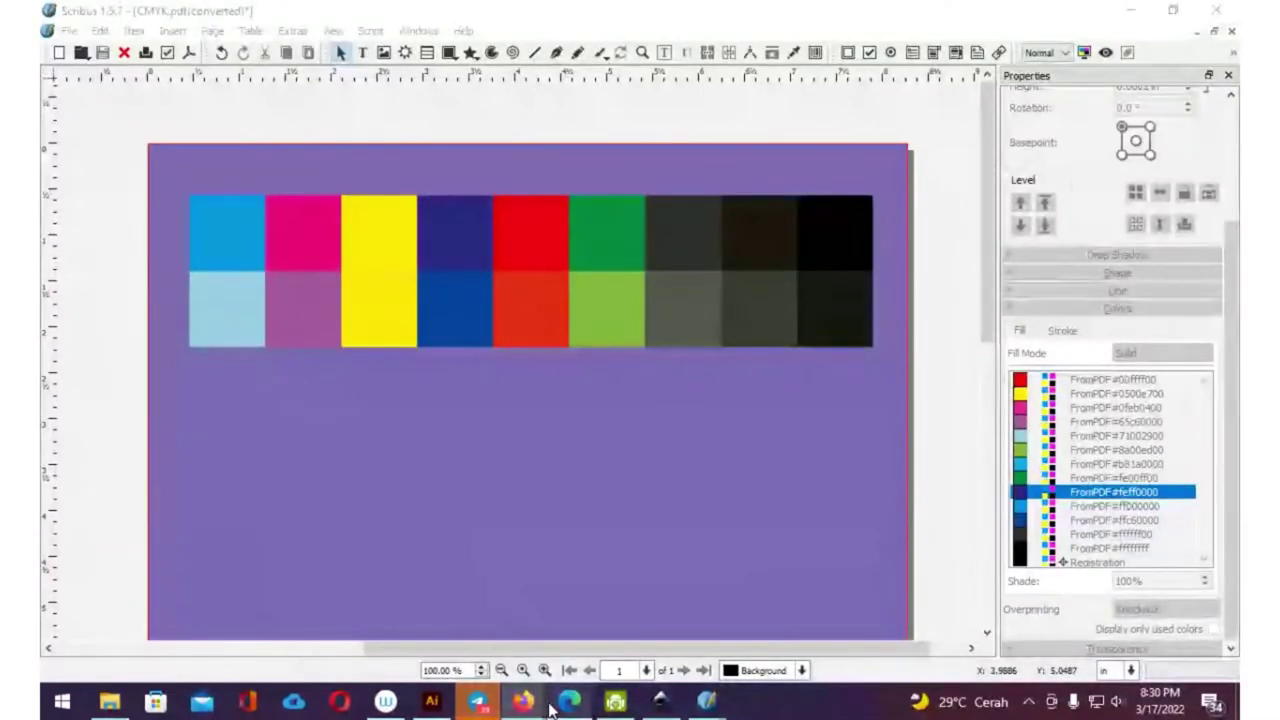
- Show the Tabel Uji CMY spreadsheet in Edge, then bring up Adobe Illustrator
click(576, 701)
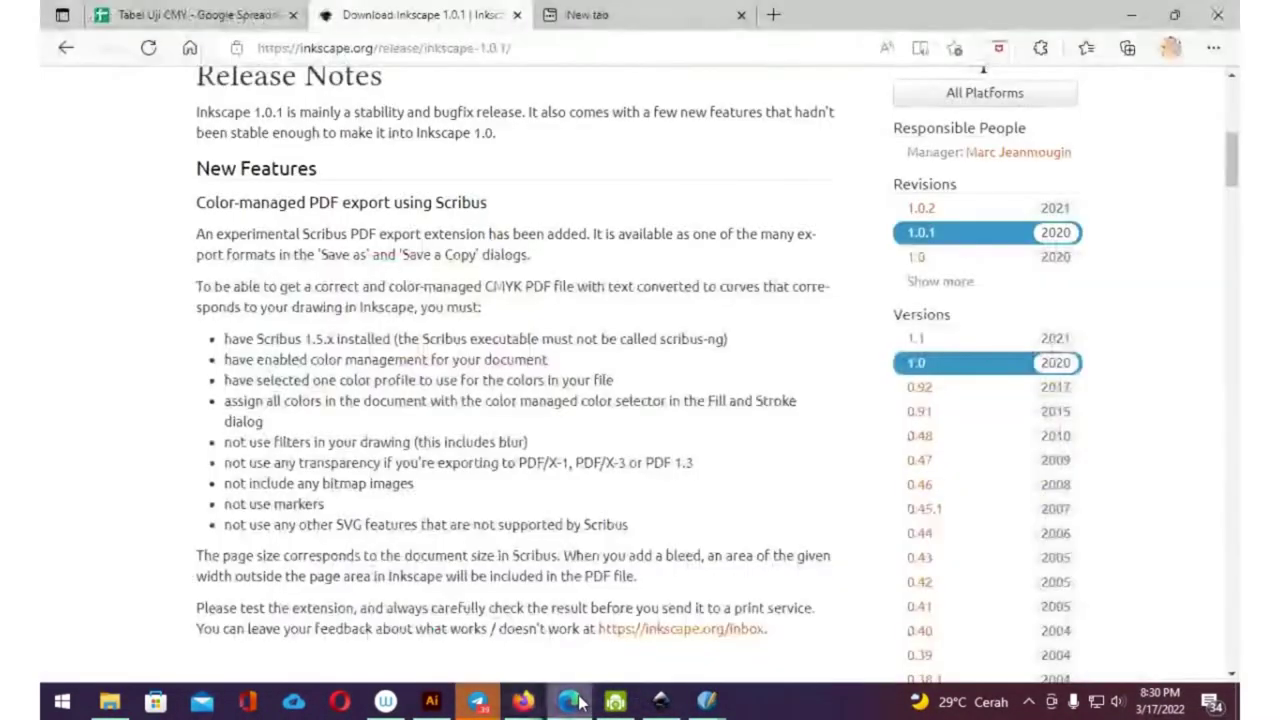
click(232, 18)
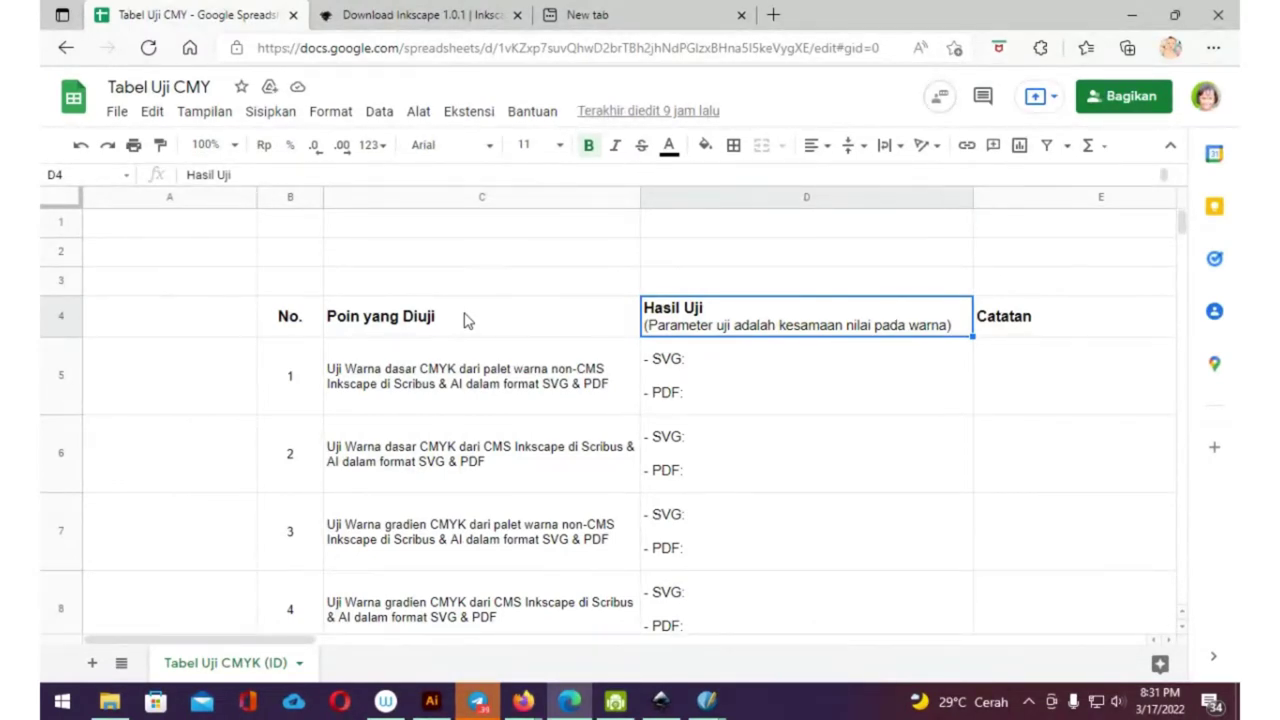
click(431, 701)
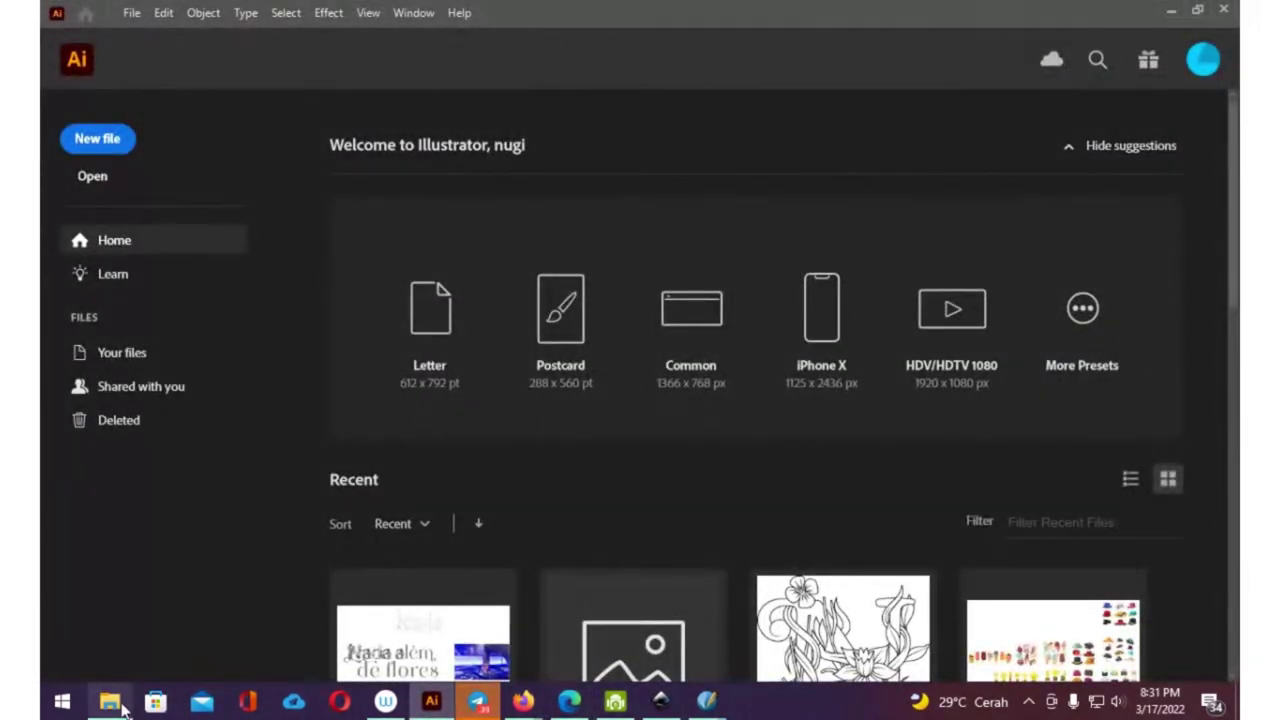
- Open CMYK.svg from the Uji Coba CMYK folder in Adobe Illustrator 2022
click(110, 701)
click(360, 128)
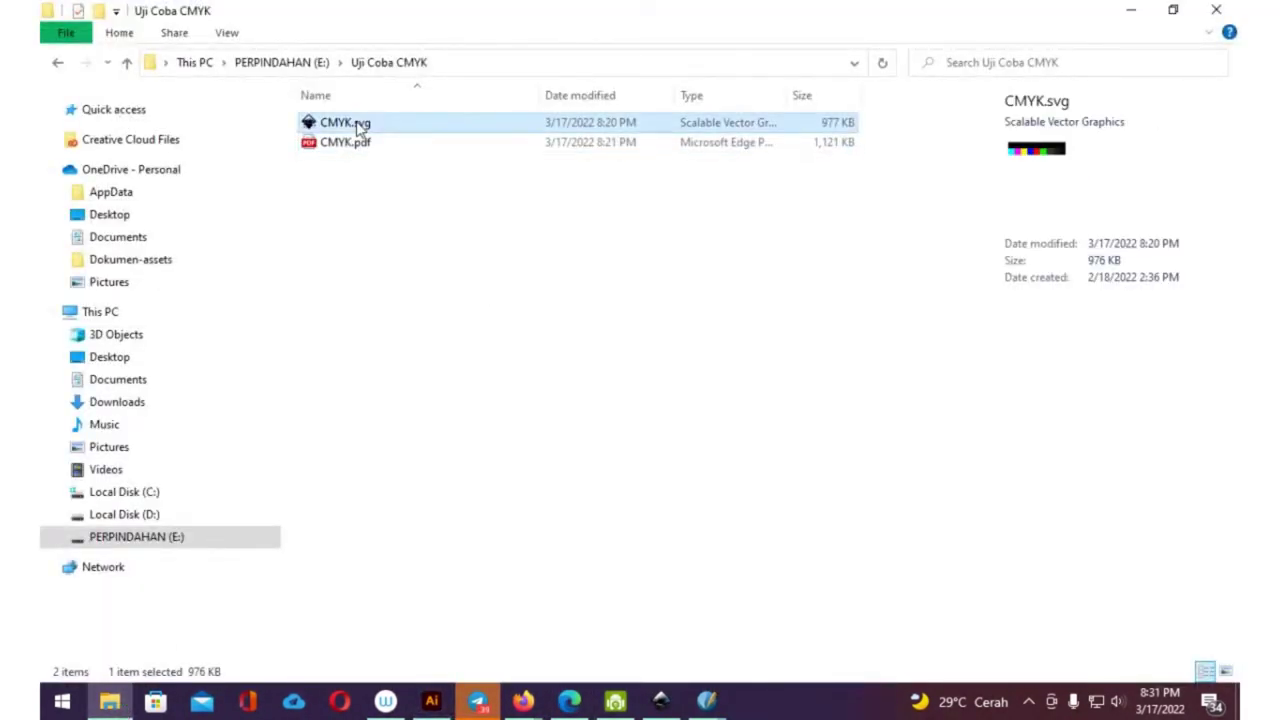
right_click(357, 123)
mouse_move(414, 239)
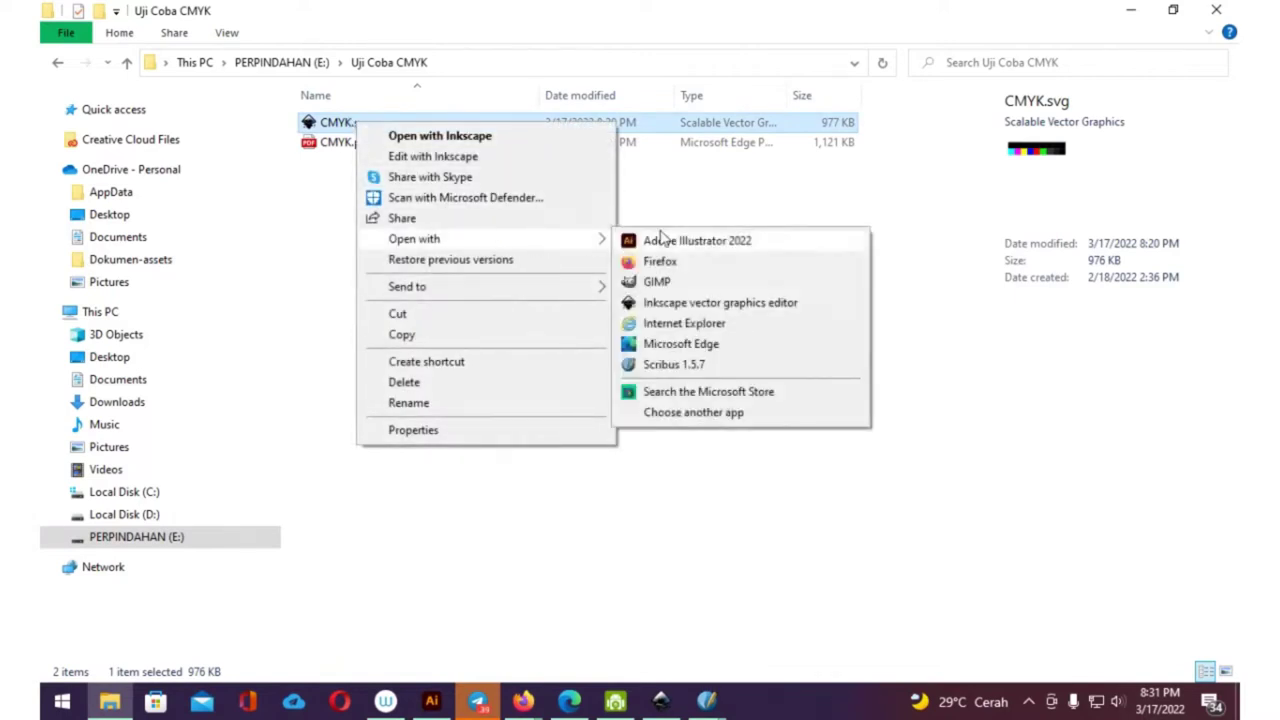
click(690, 245)
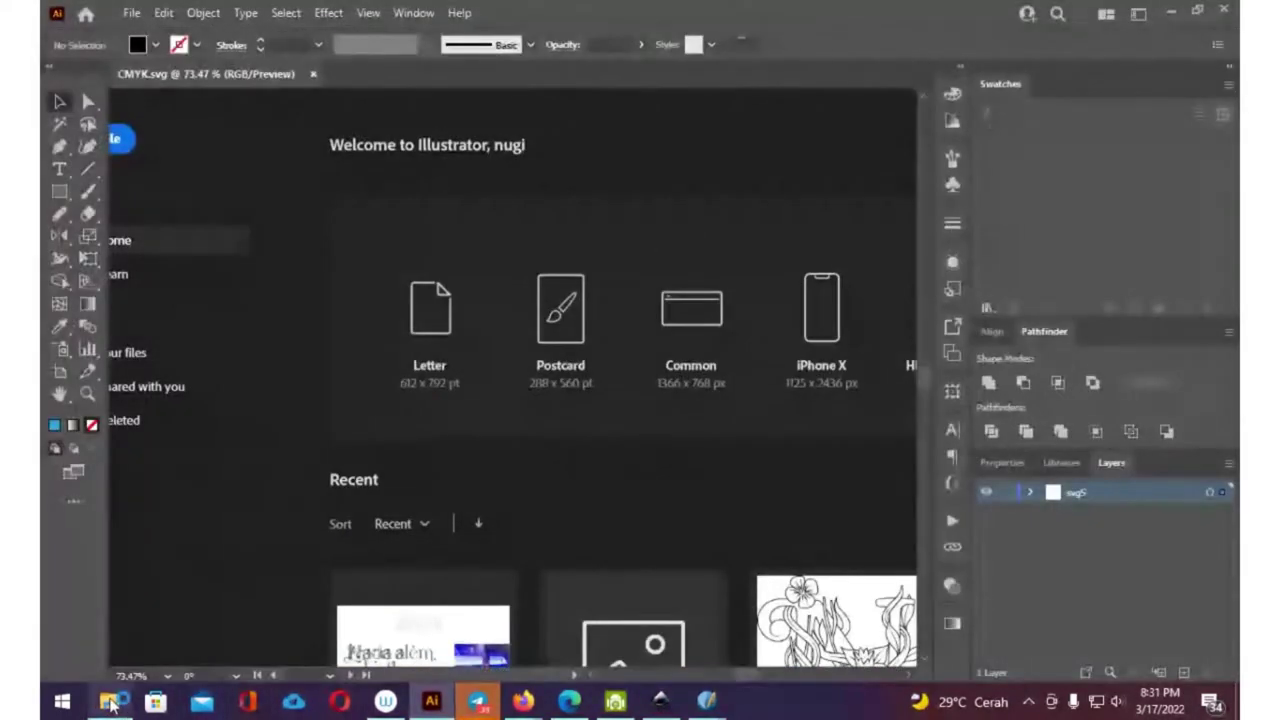
- Open CMYK.pdf from the same folder in Adobe Illustrator 2022
click(110, 702)
click(345, 143)
right_click(343, 149)
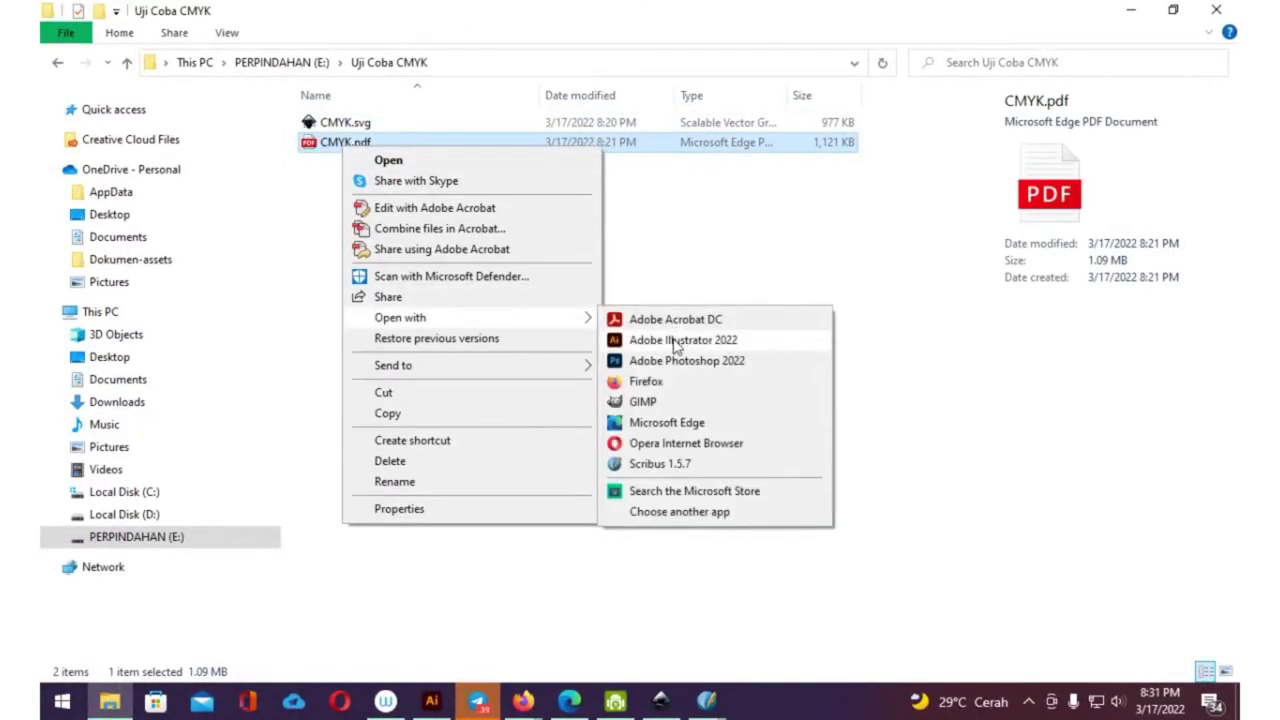
mouse_move(400, 317)
click(675, 342)
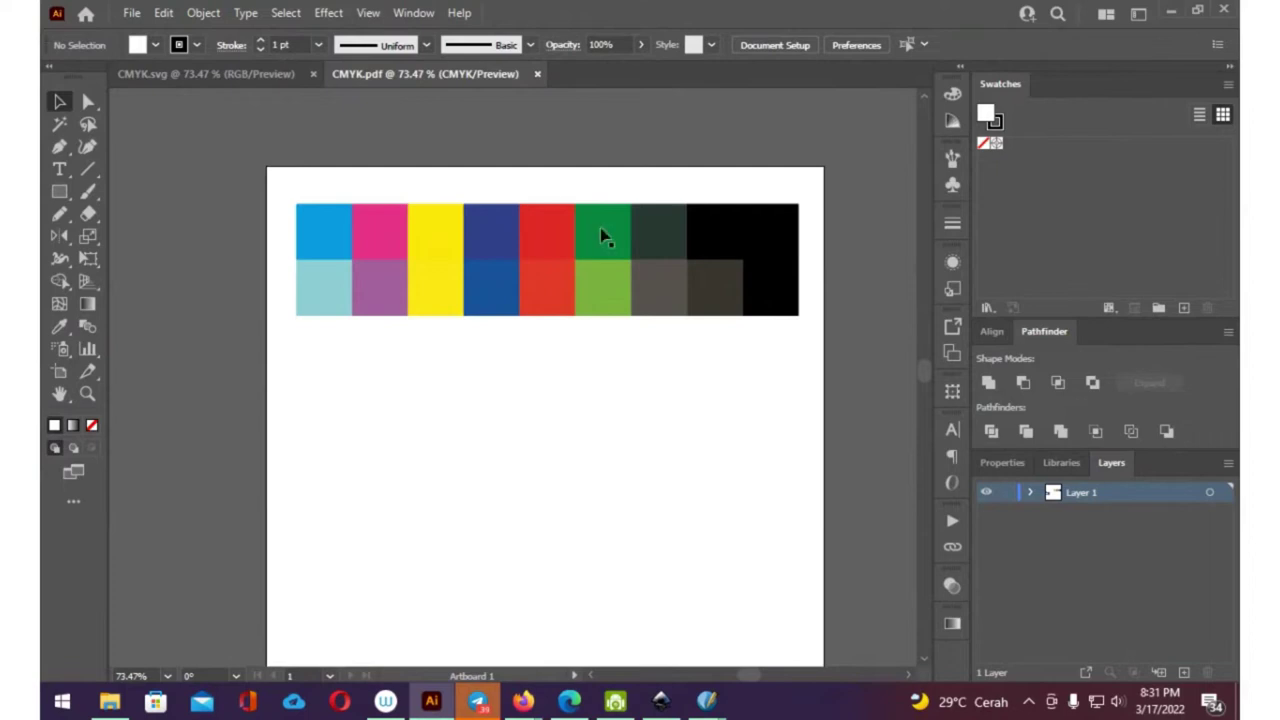
- Flip between the CMYK.svg and CMYK.pdf documents to compare them
click(241, 77)
click(365, 80)
click(248, 76)
click(420, 74)
click(150, 75)
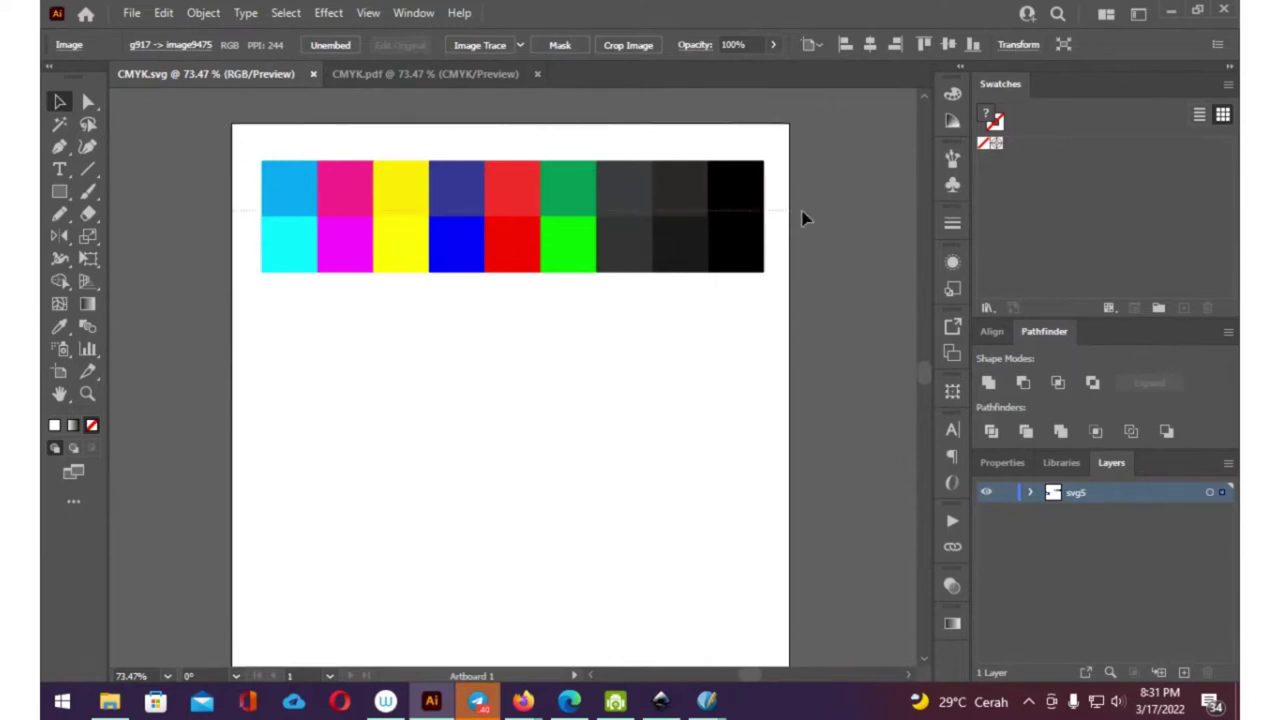
- Select the colour bars in CMYK.svg and ungroup them into separate squares
key(ctrl+a)
key(ctrl+h)
click(770, 208)
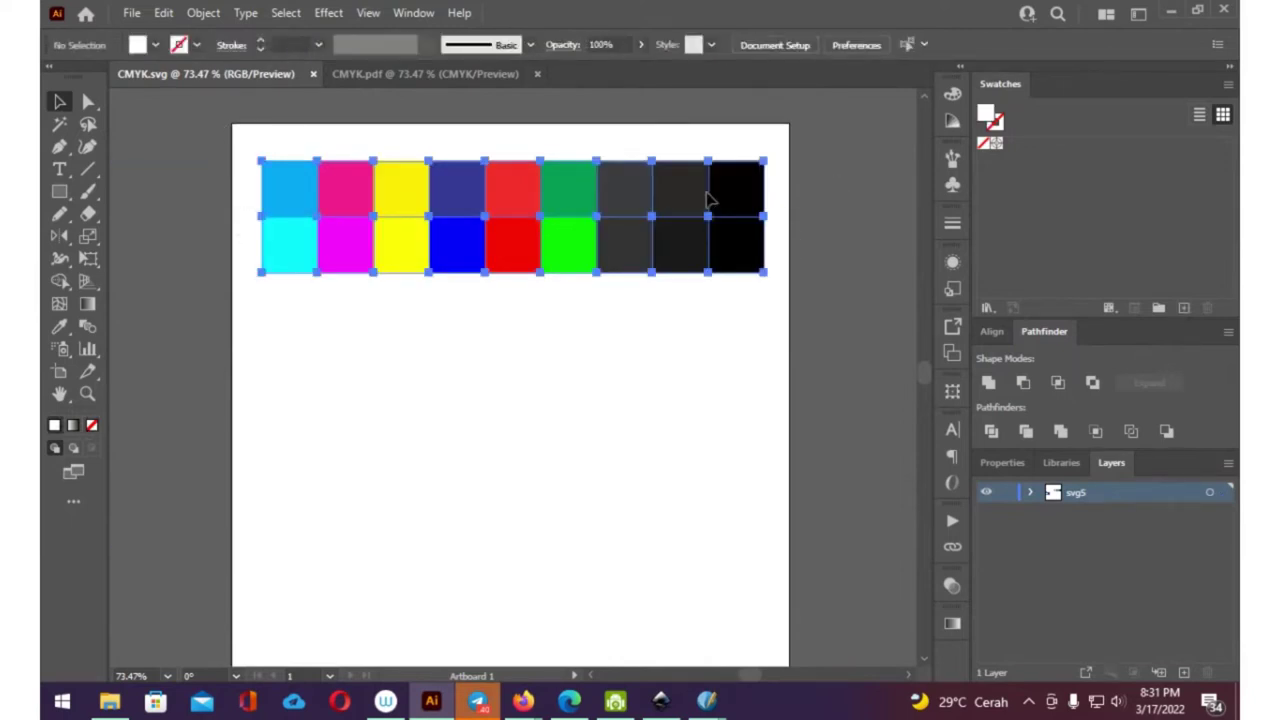
right_click(704, 192)
click(740, 349)
click(777, 234)
click(749, 206)
right_click(727, 203)
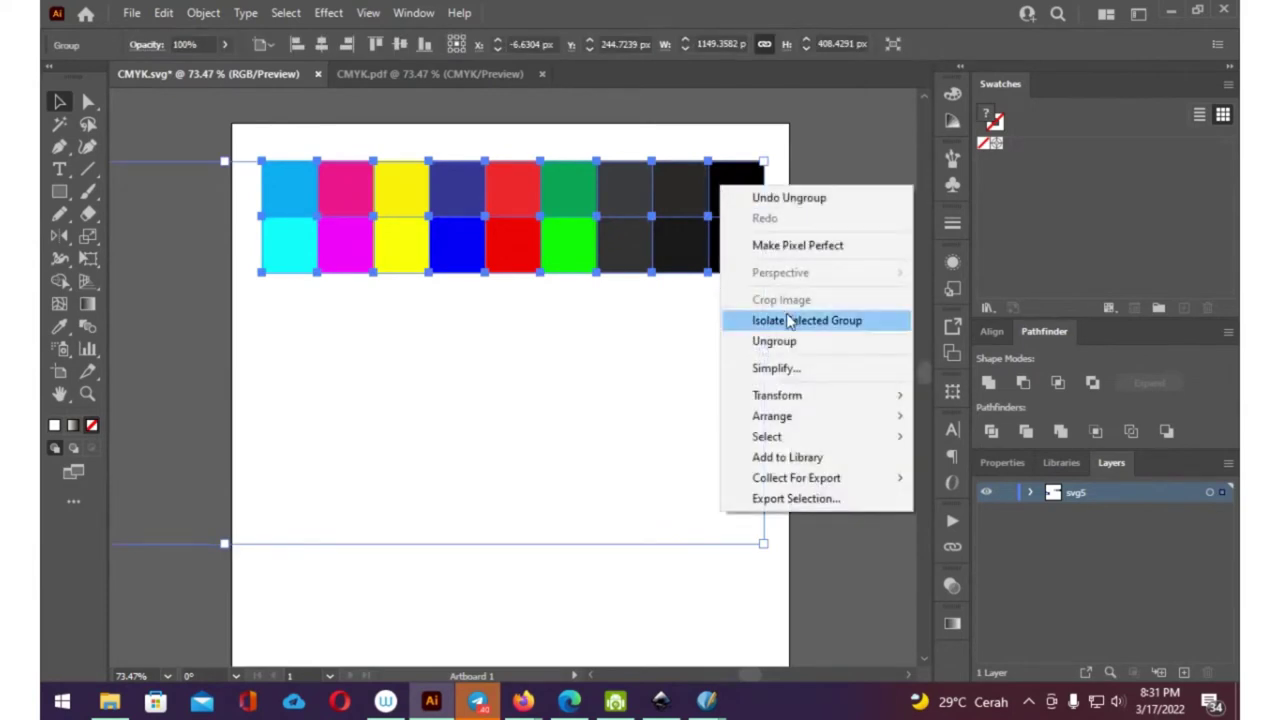
click(792, 343)
- Confirm the squares select individually, then bring Inkscape's CMYK.pdf forward
click(845, 220)
click(733, 212)
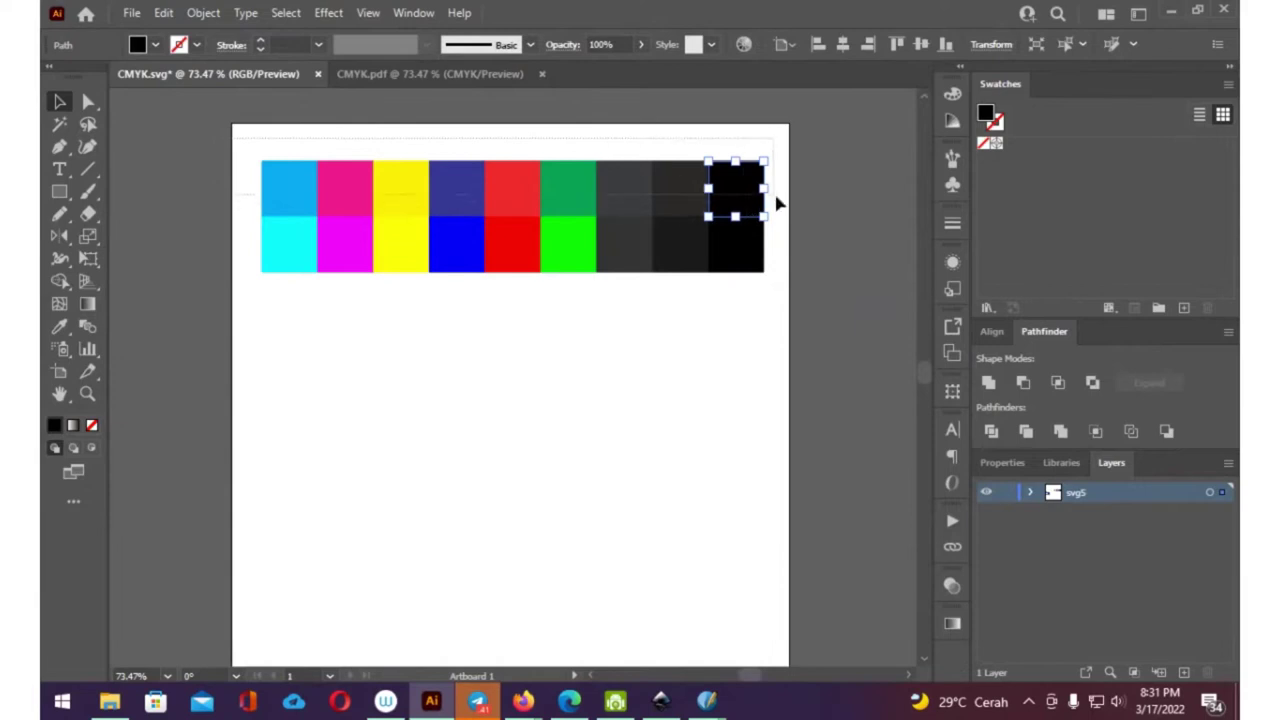
drag(260, 148, 777, 200)
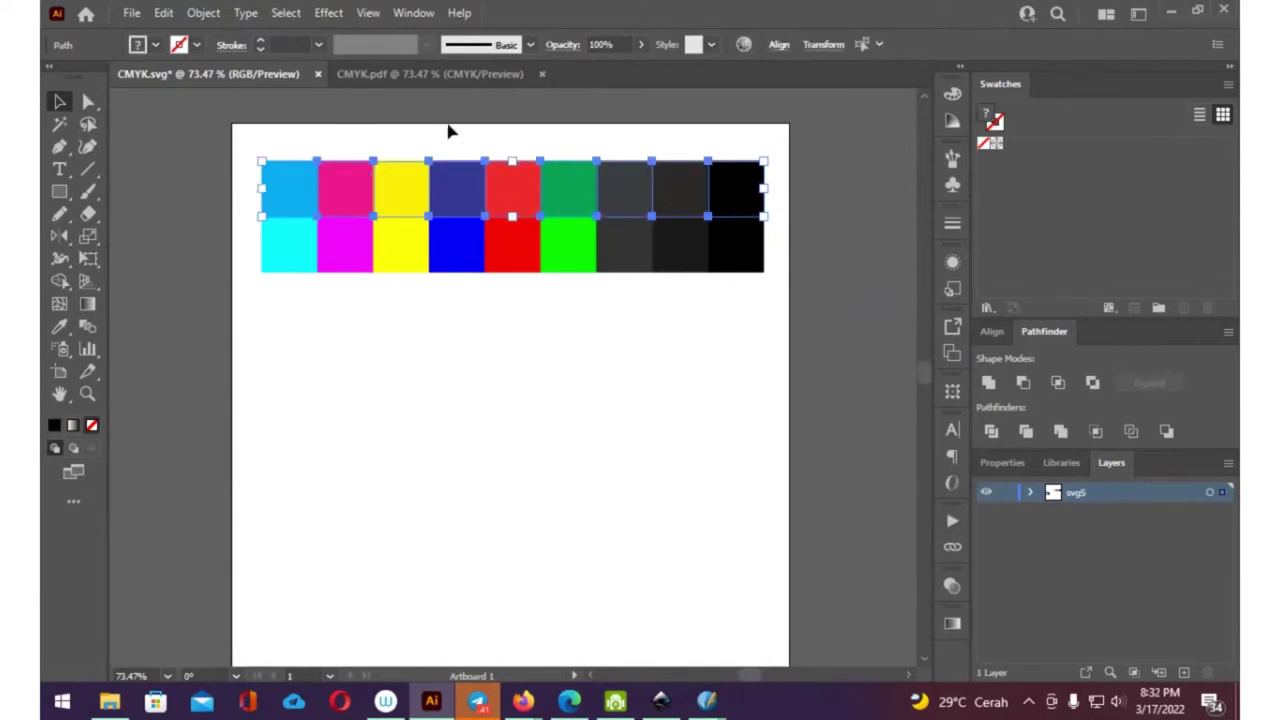
click(416, 144)
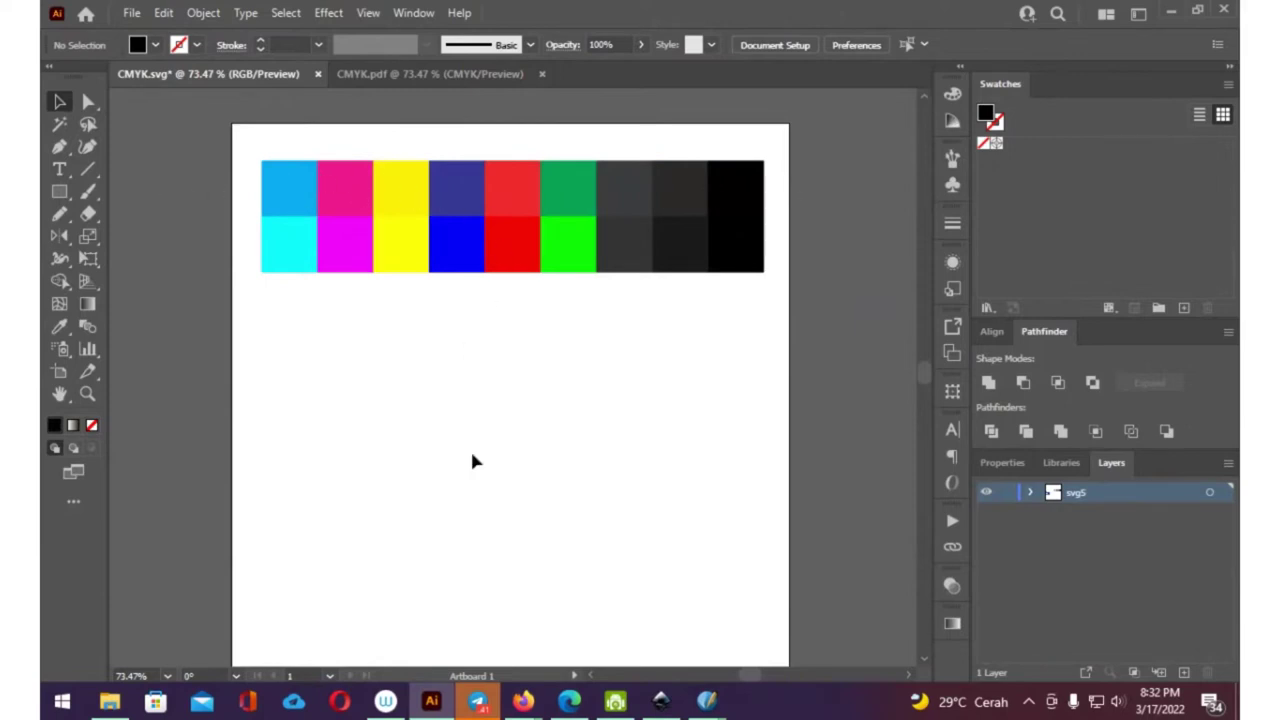
click(660, 701)
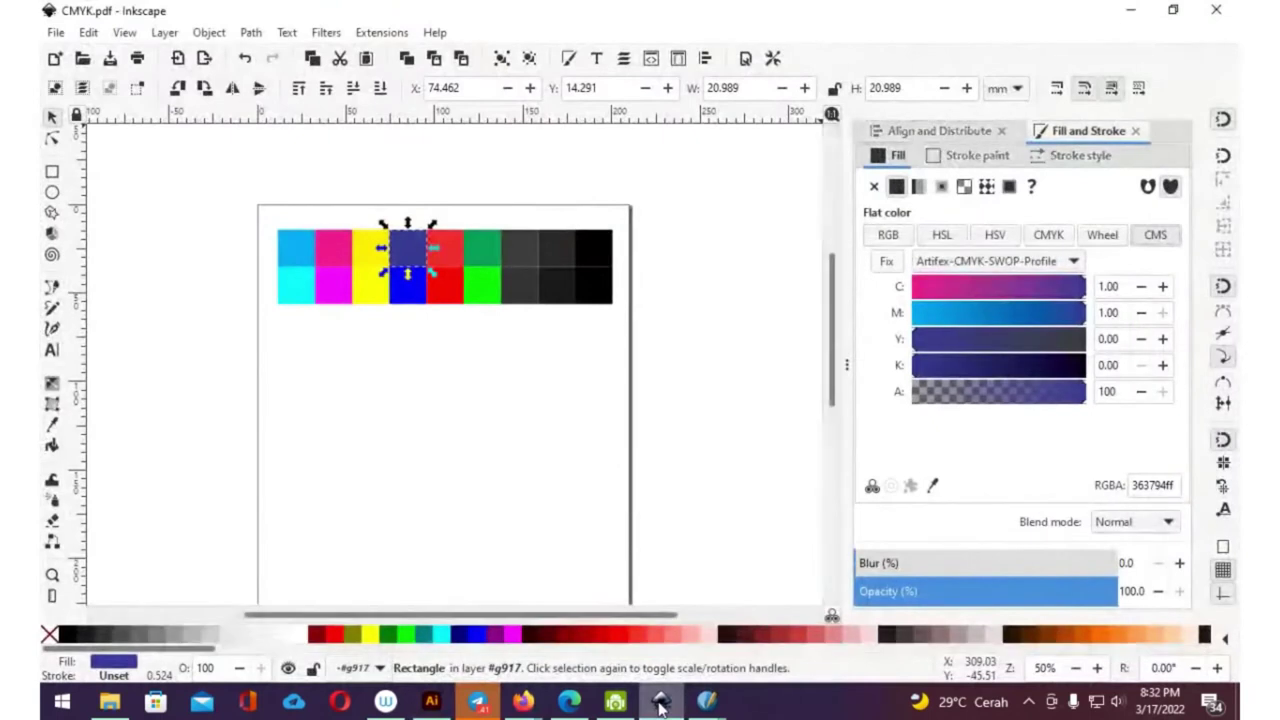
- Restore down the Inkscape CMYK.pdf window and drag it lower beneath Illustrator
click(660, 701)
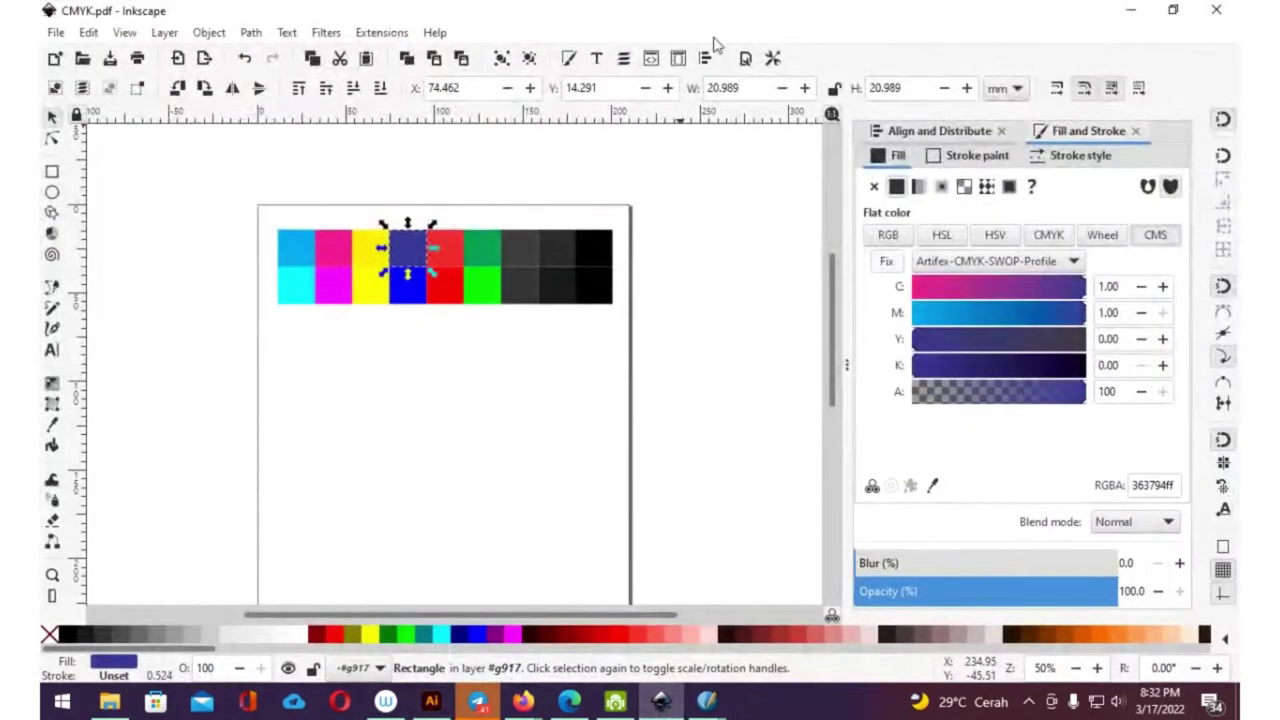
drag(724, 10, 742, 18)
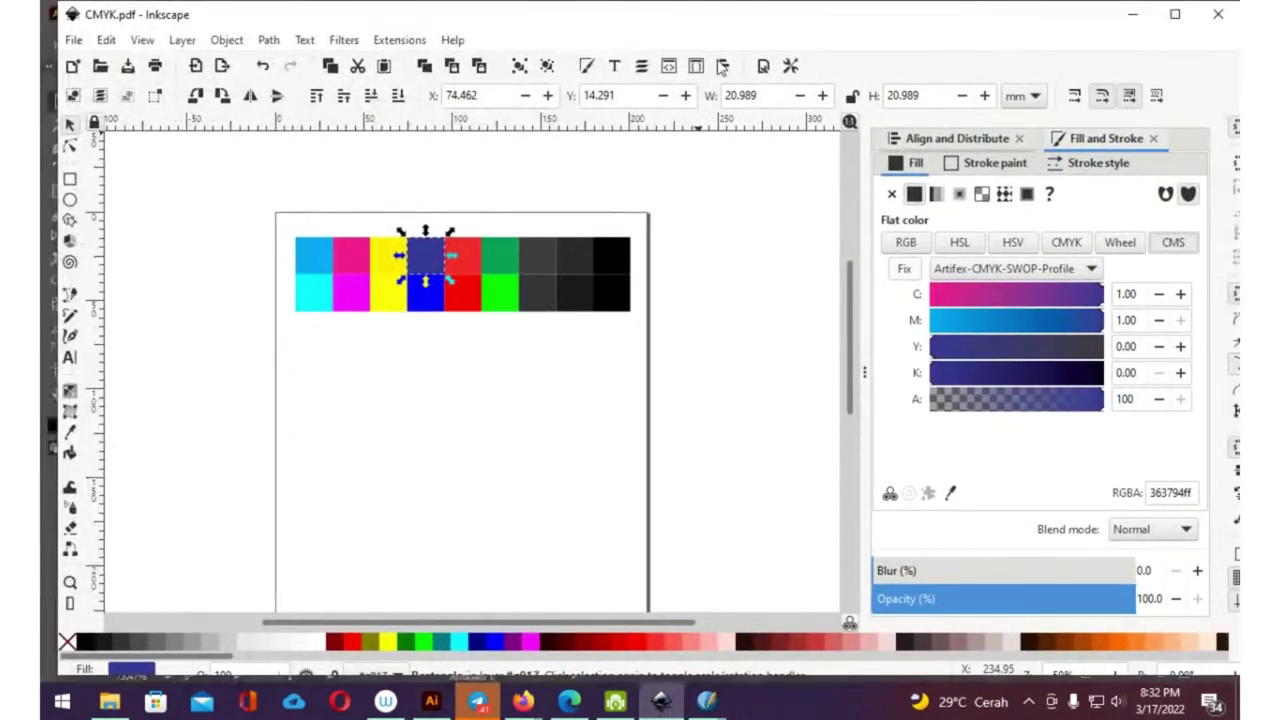
drag(722, 66, 709, 351)
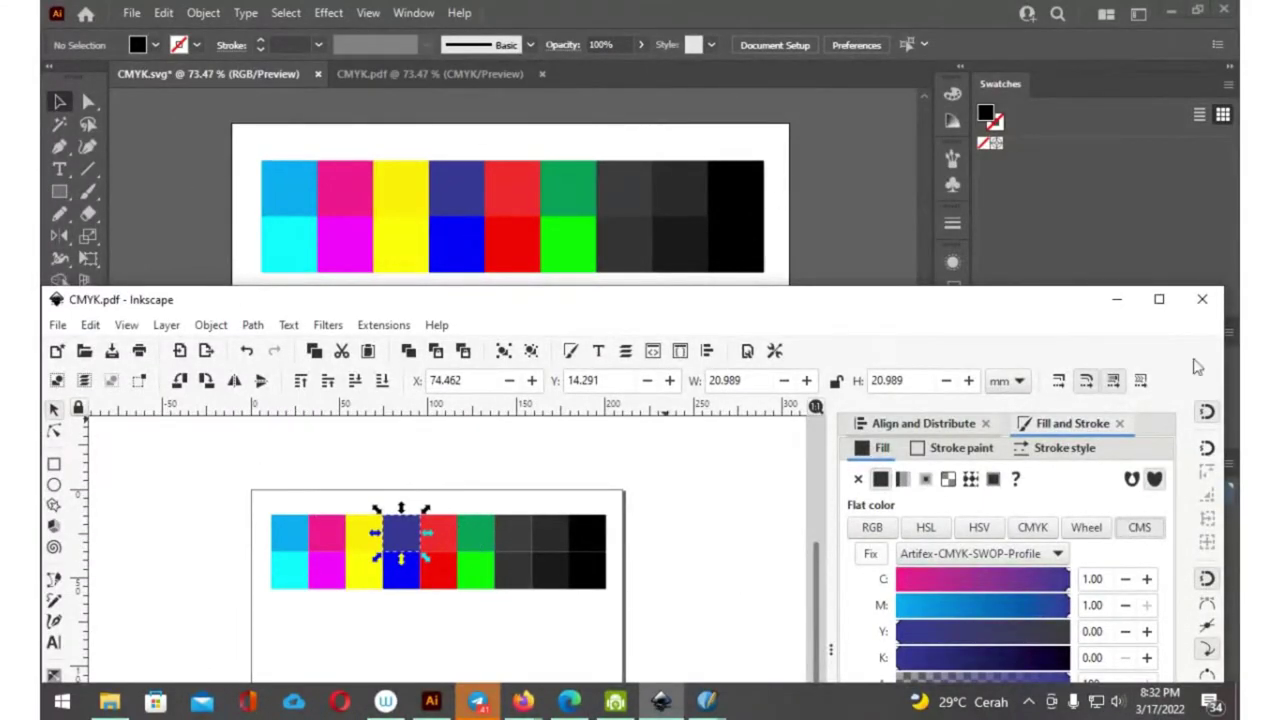
- Minimize Inkscape, show the Color panel, and read CMYK values of all top-row squares
click(1116, 298)
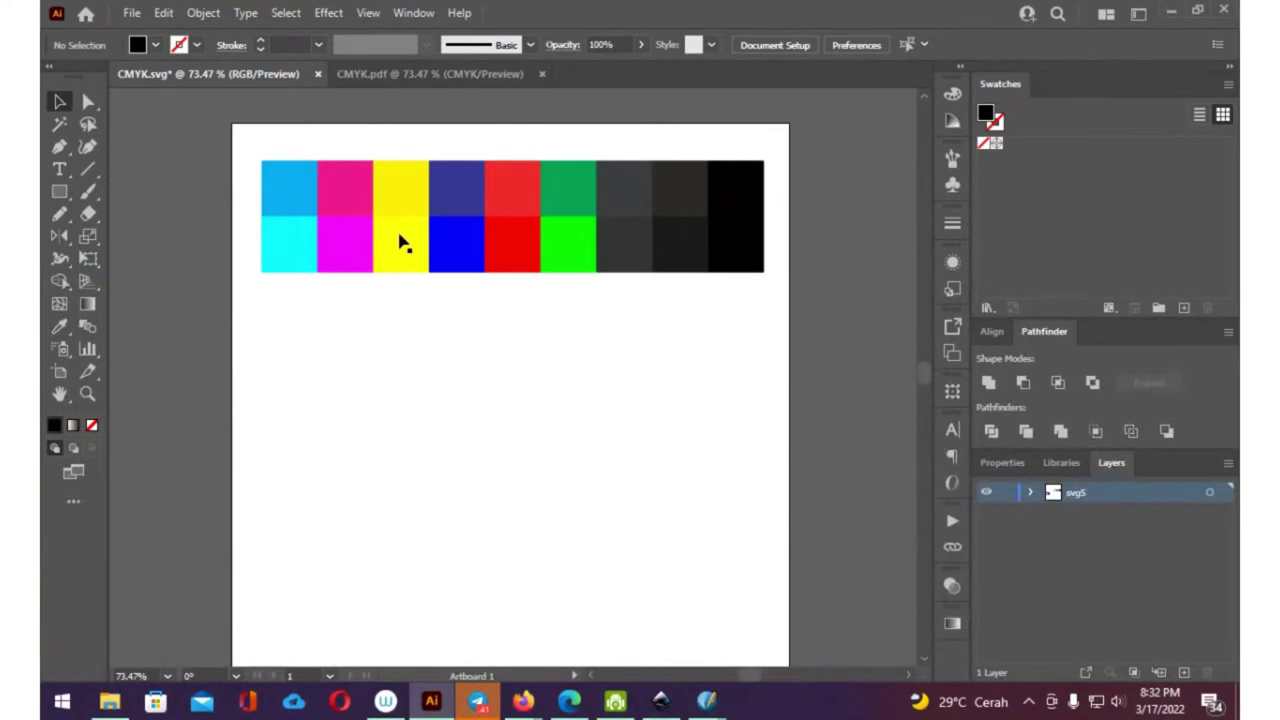
click(280, 200)
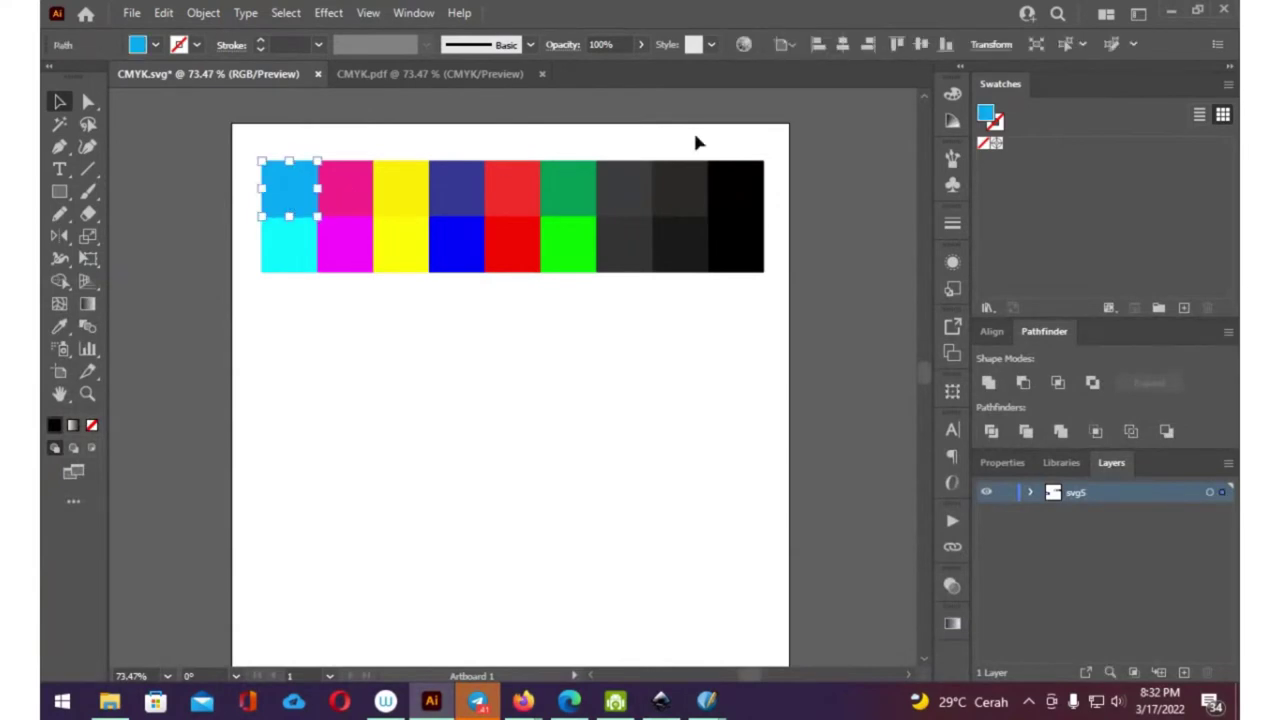
click(950, 96)
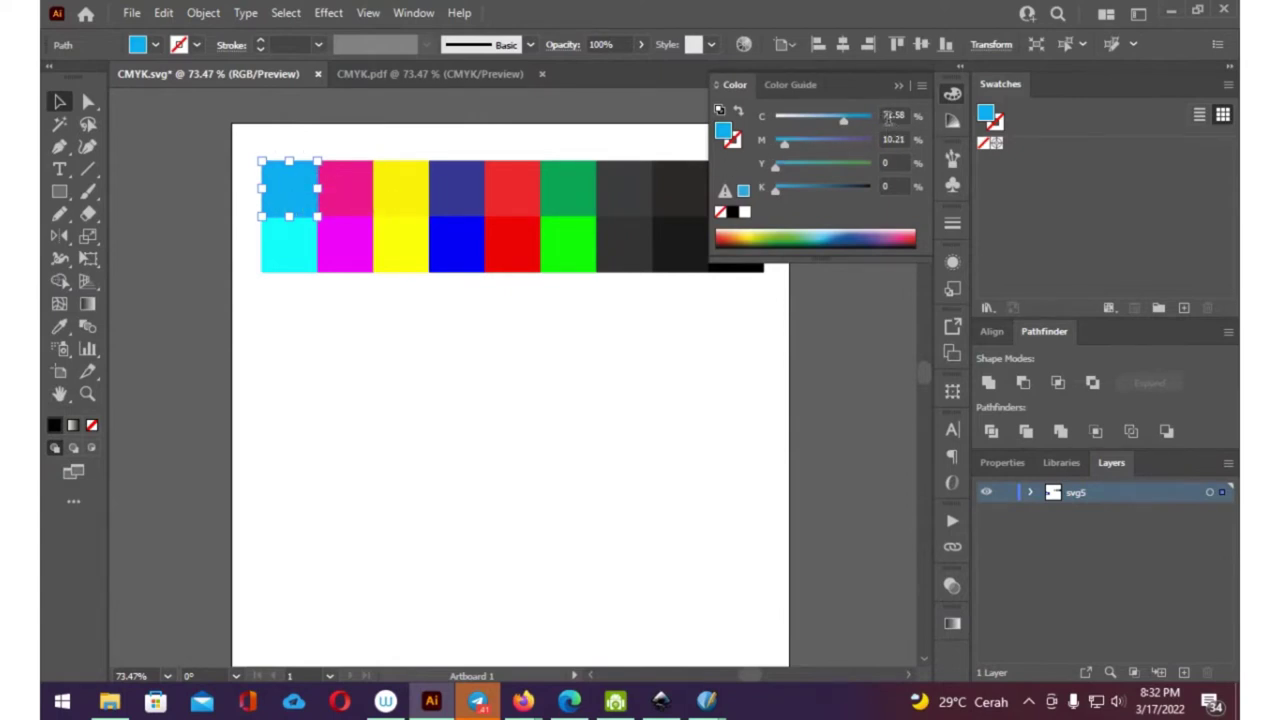
click(358, 205)
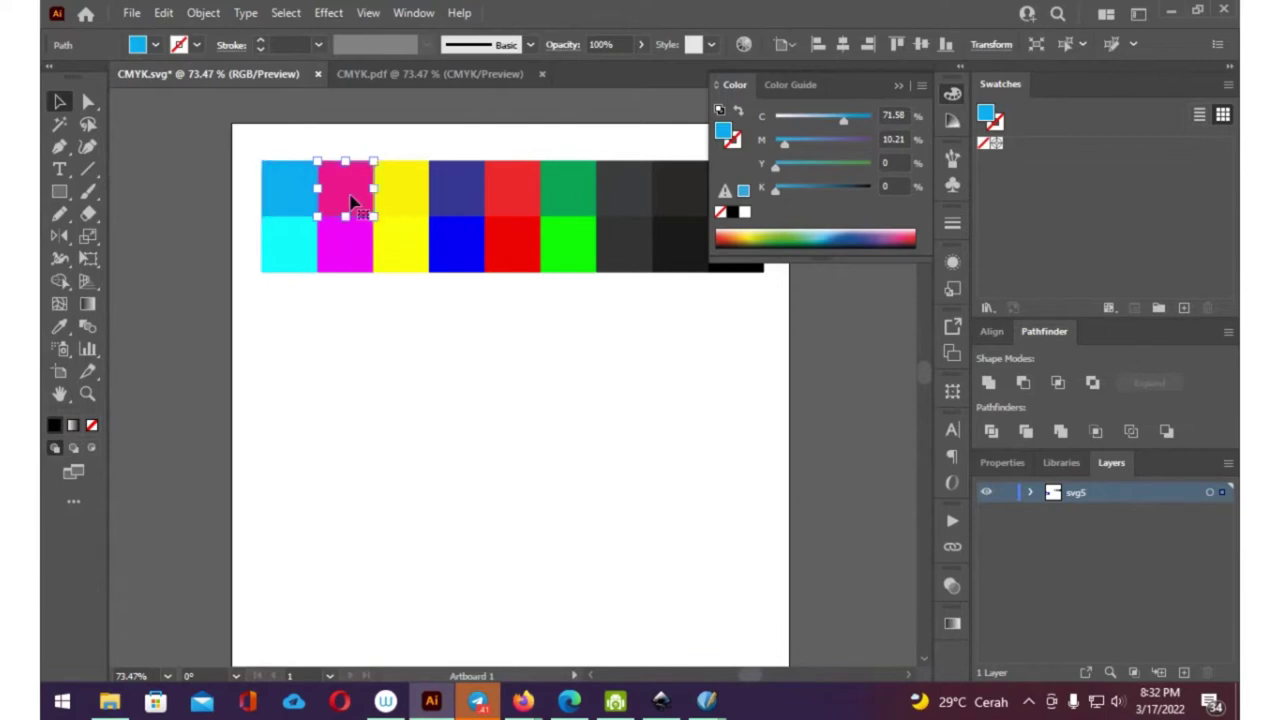
click(420, 197)
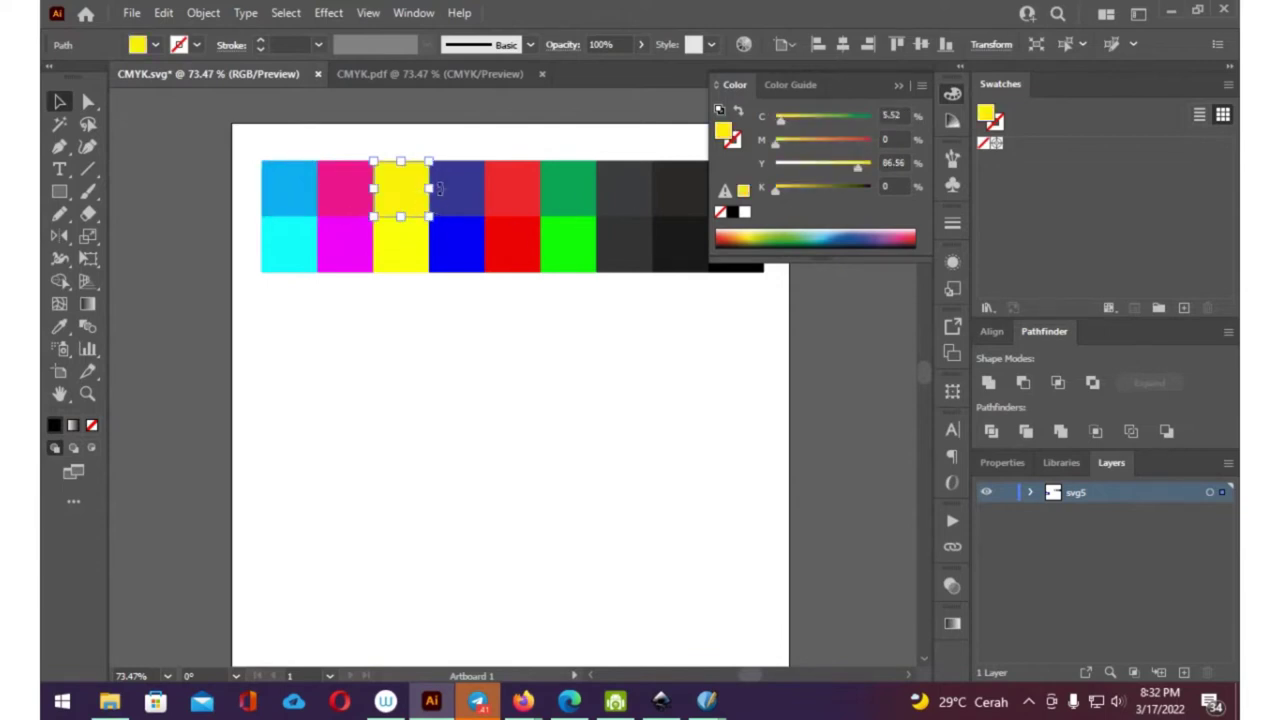
click(462, 198)
click(507, 196)
click(567, 195)
click(625, 200)
drag(590, 262, 404, 323)
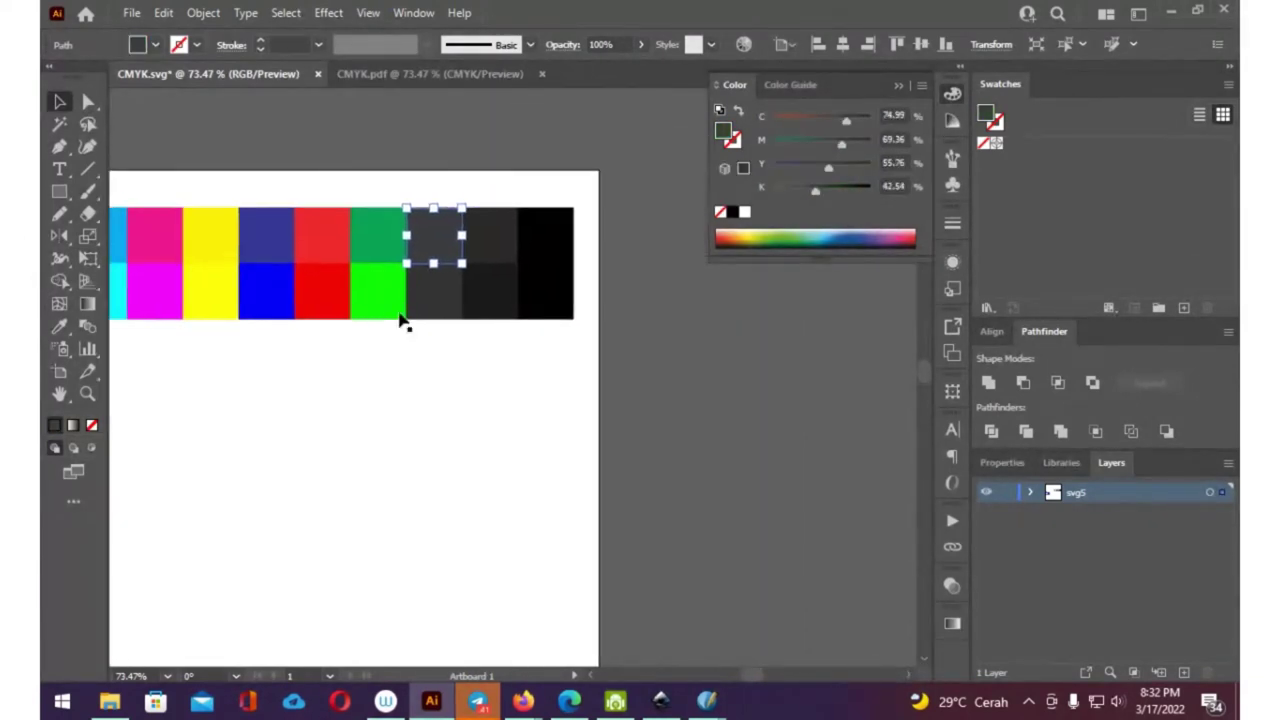
click(510, 232)
click(550, 230)
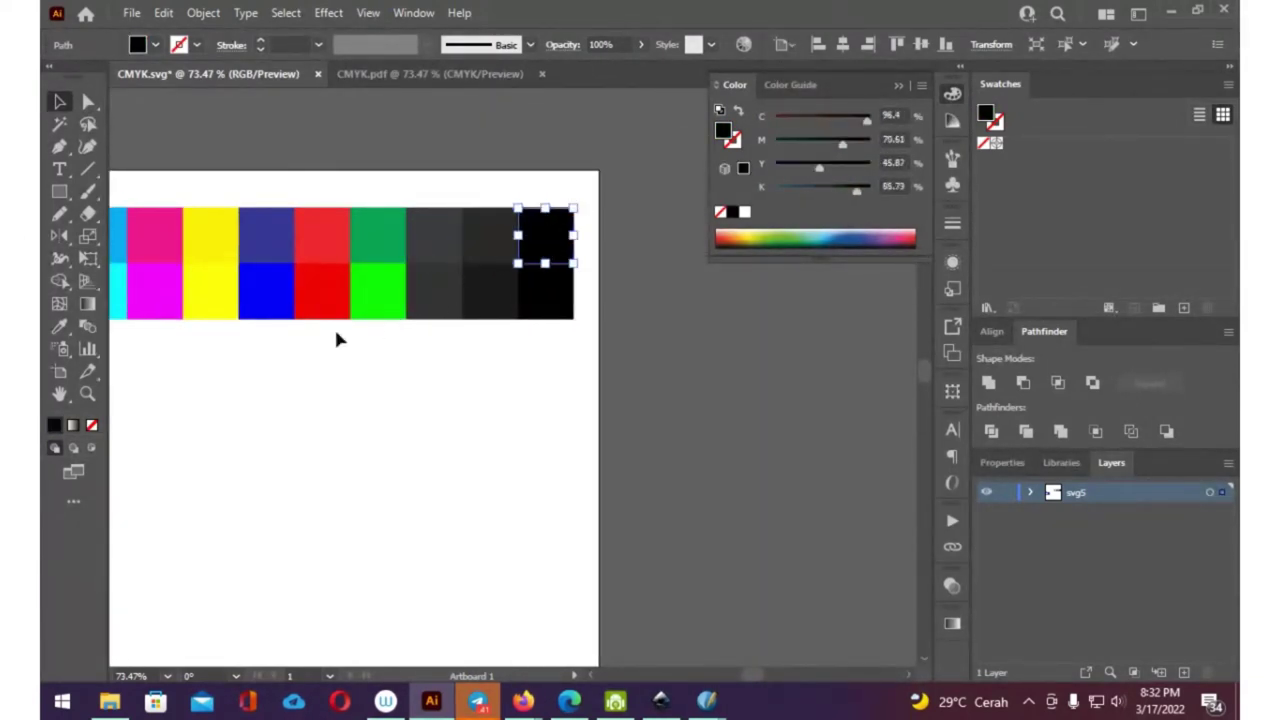
- Read the CMYK values of the bottom-row squares from cyan to black, ending on cyan
drag(247, 313, 352, 336)
click(258, 330)
click(306, 326)
click(357, 329)
click(425, 336)
click(478, 336)
click(523, 333)
click(588, 340)
click(648, 340)
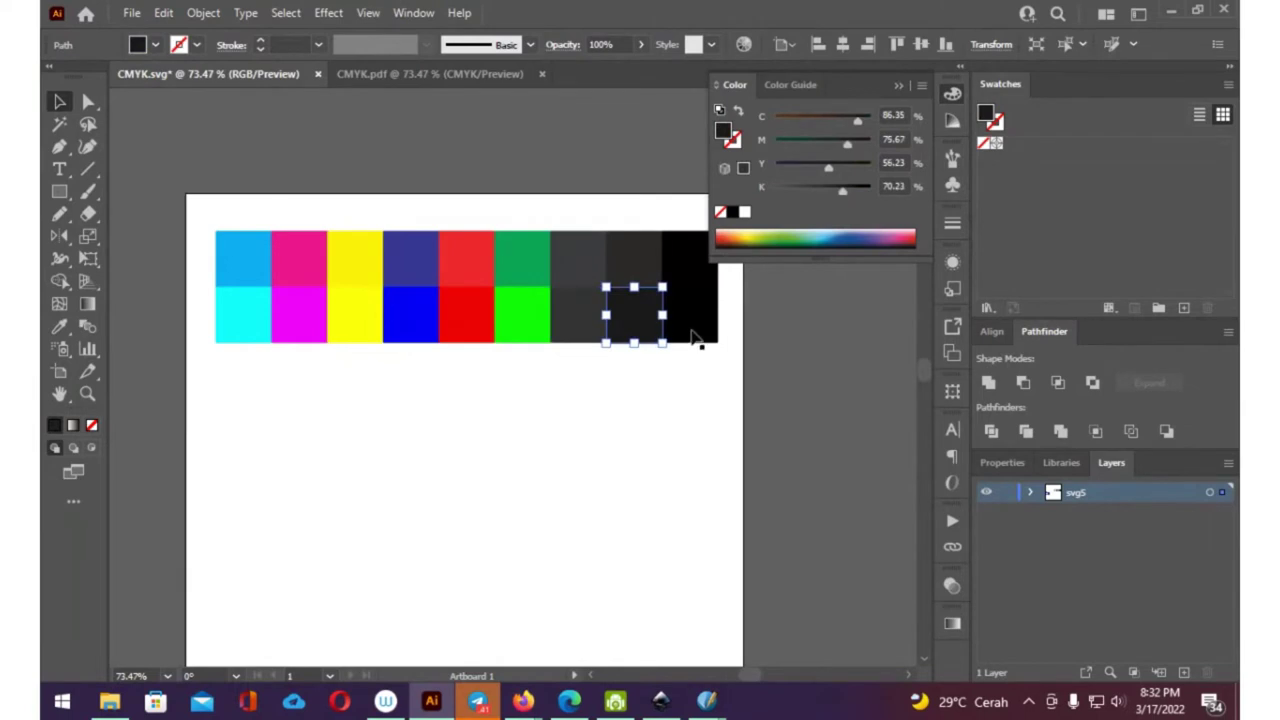
click(697, 334)
click(250, 322)
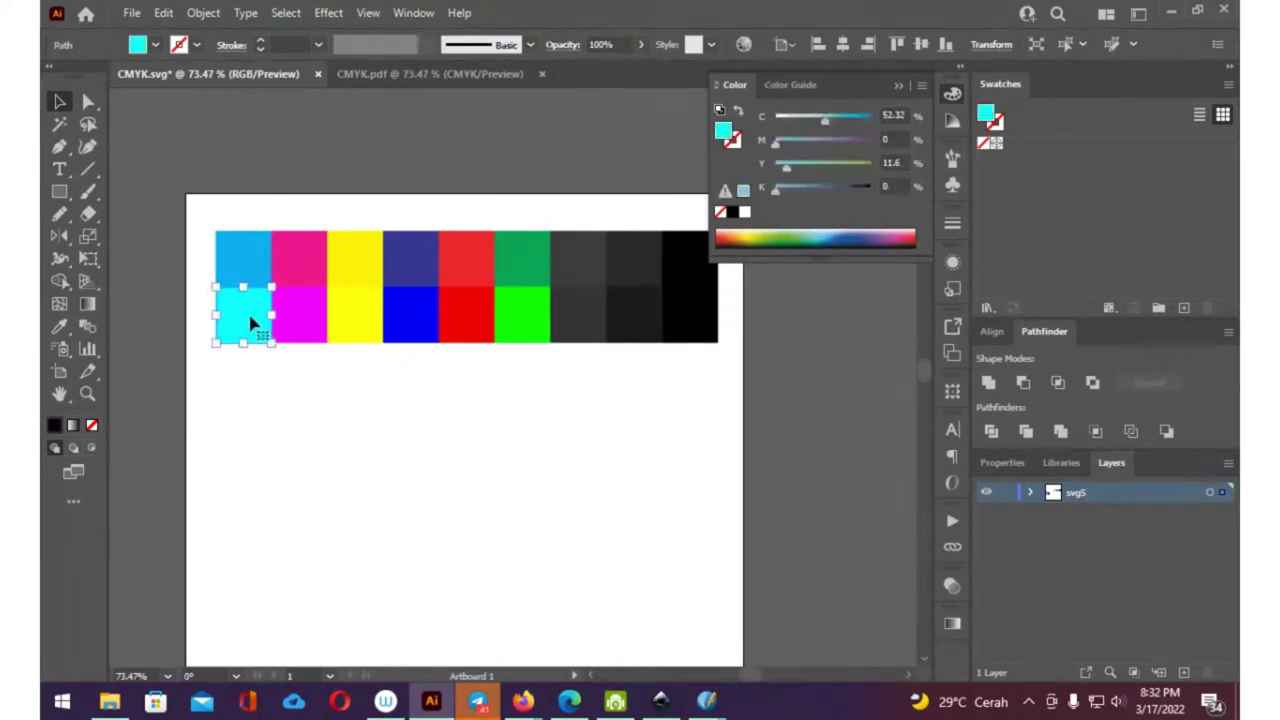
- Switch the Color panel to RGB and read the bottom magenta, yellow, blue, red and green values
click(921, 85)
click(974, 140)
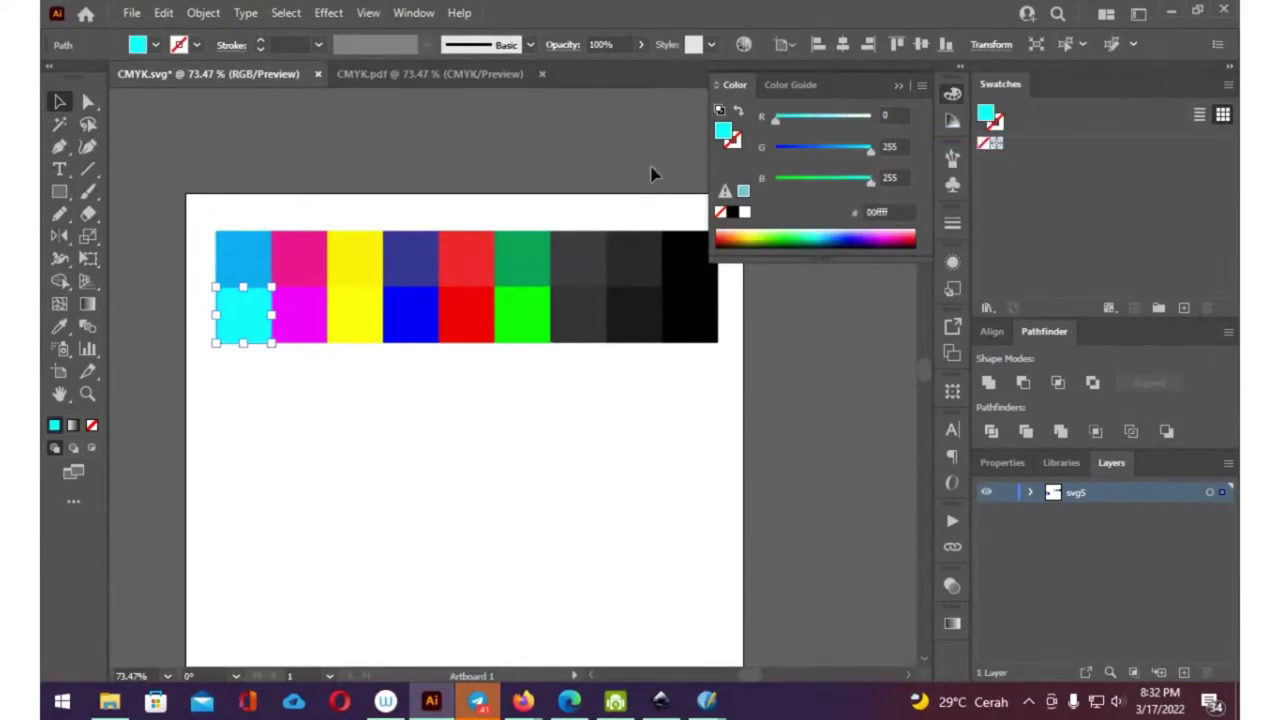
click(303, 318)
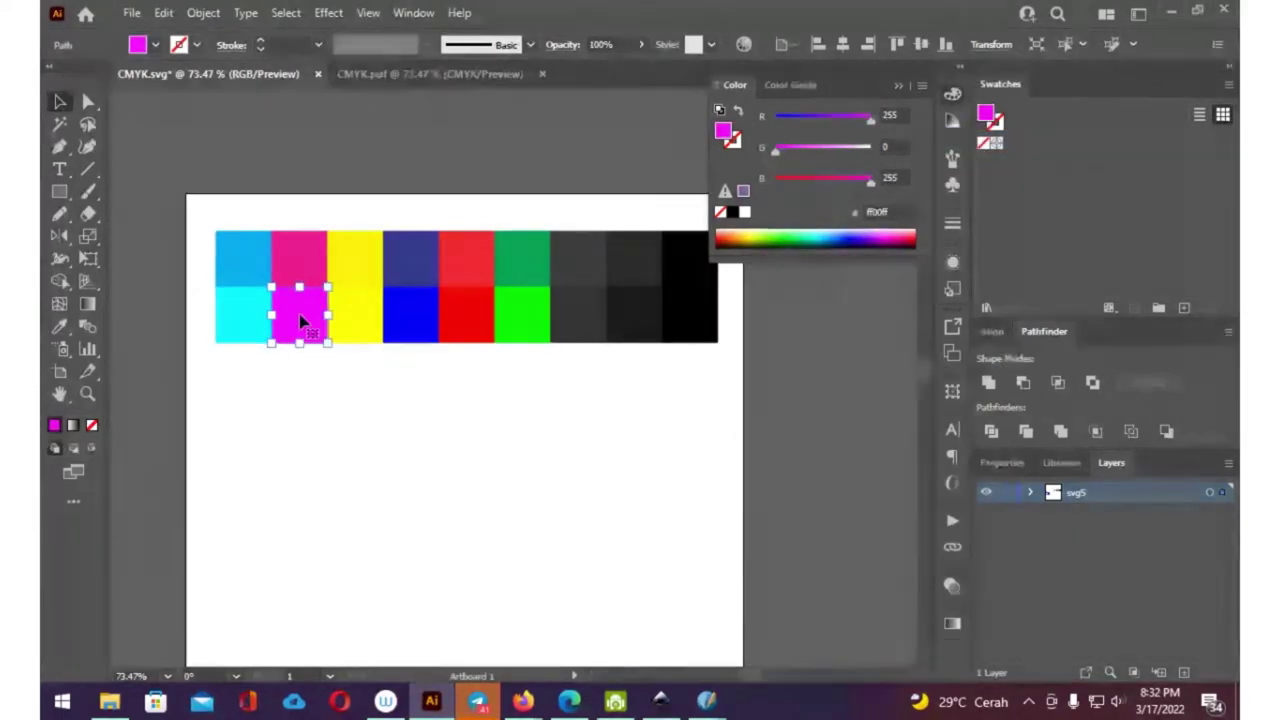
click(371, 323)
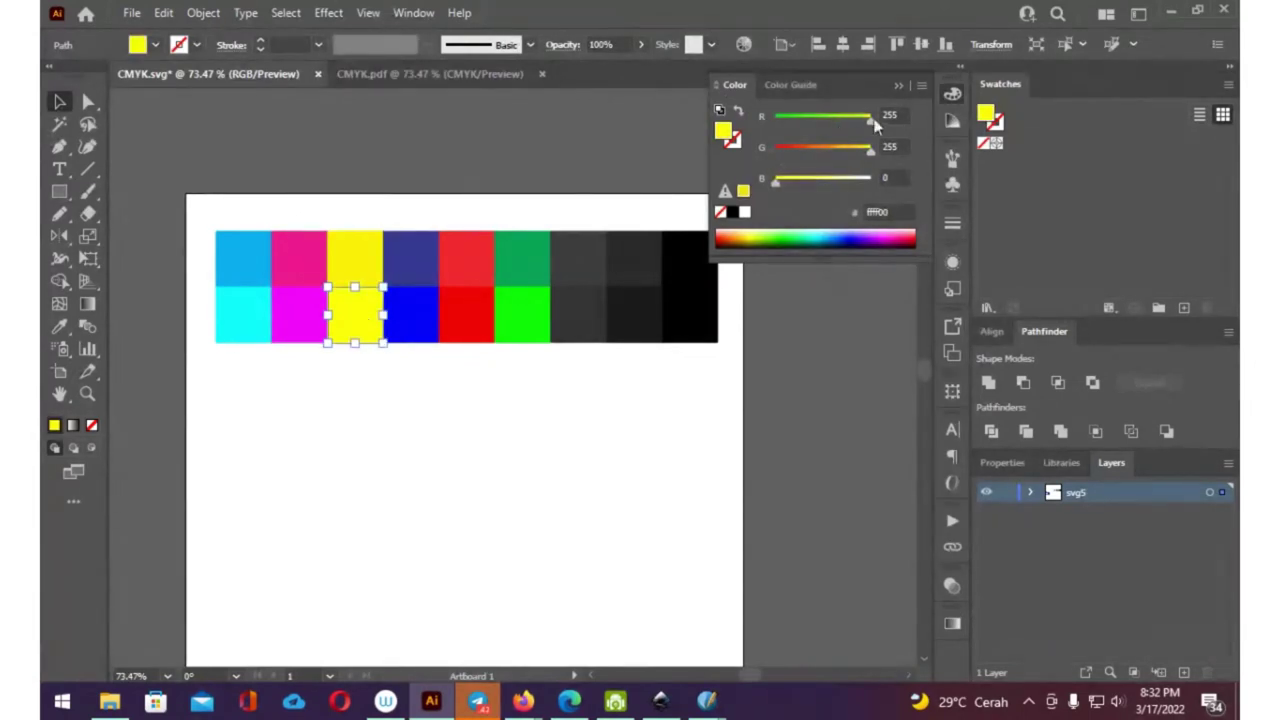
click(424, 319)
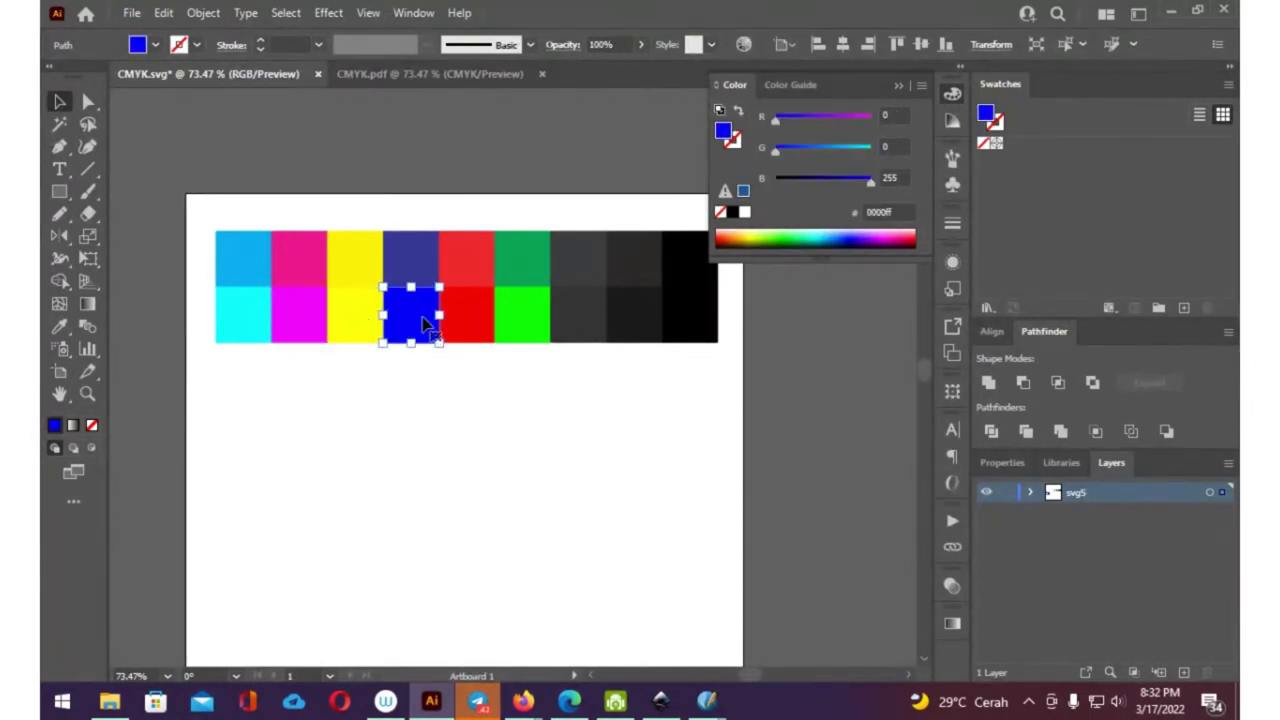
click(503, 314)
click(525, 332)
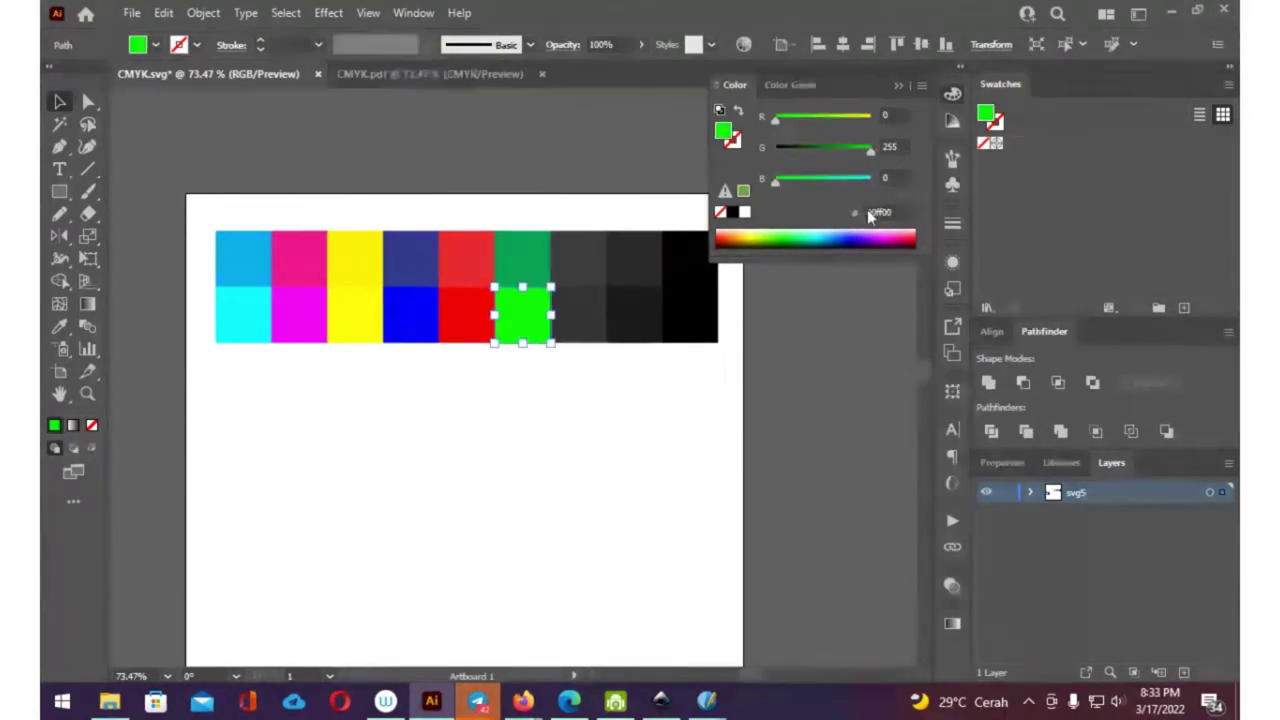
- Confirm the bottom greys 333333 and 1a1a1a and black 000000, comparing the two greys
click(583, 332)
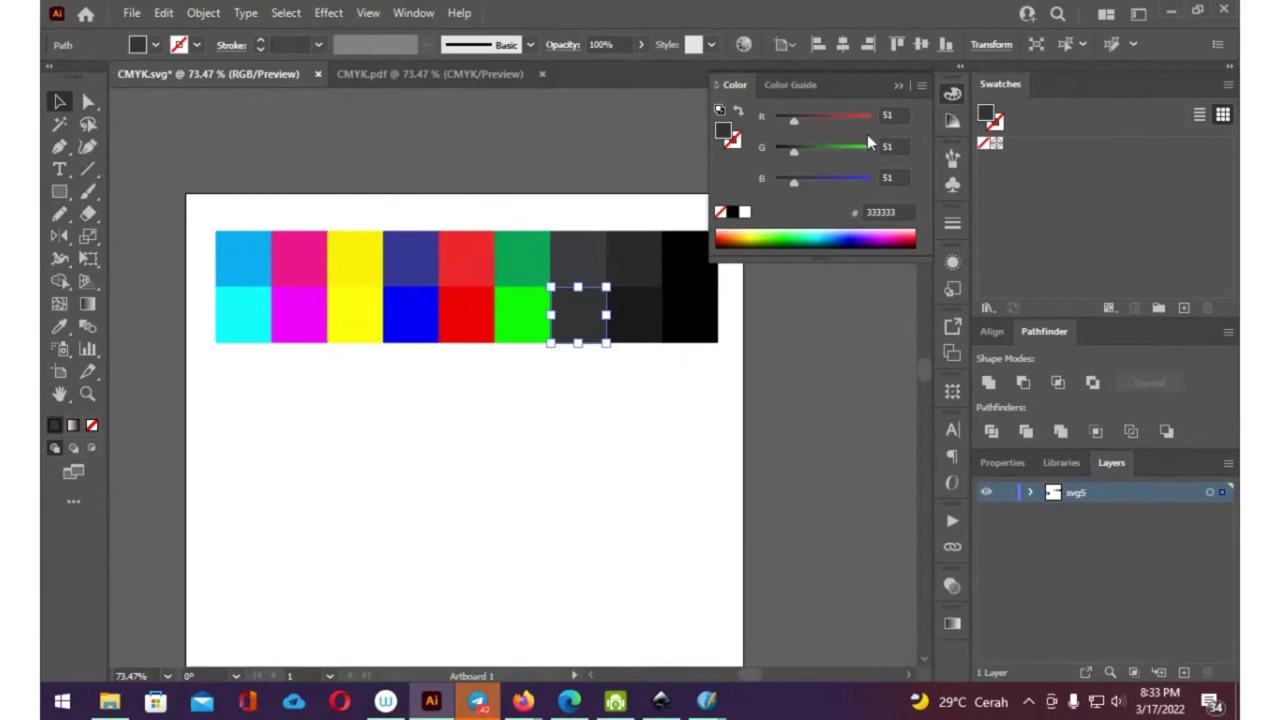
click(652, 318)
click(705, 325)
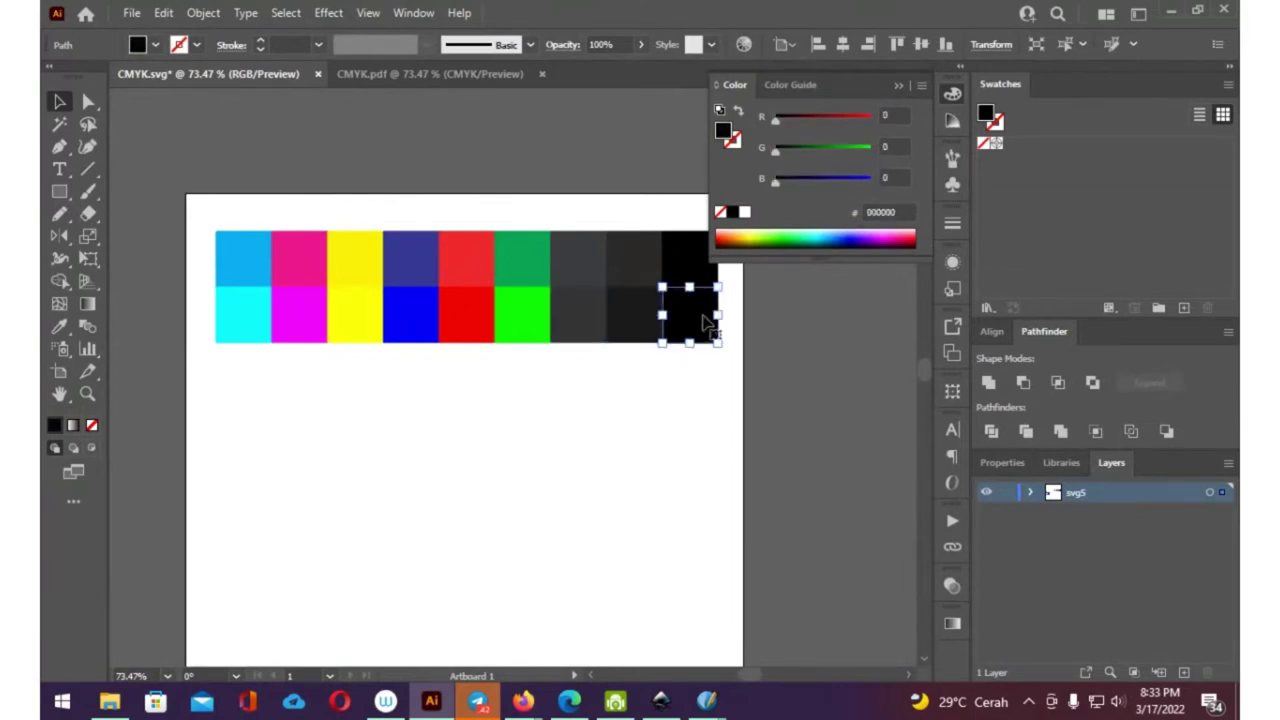
click(633, 325)
click(590, 324)
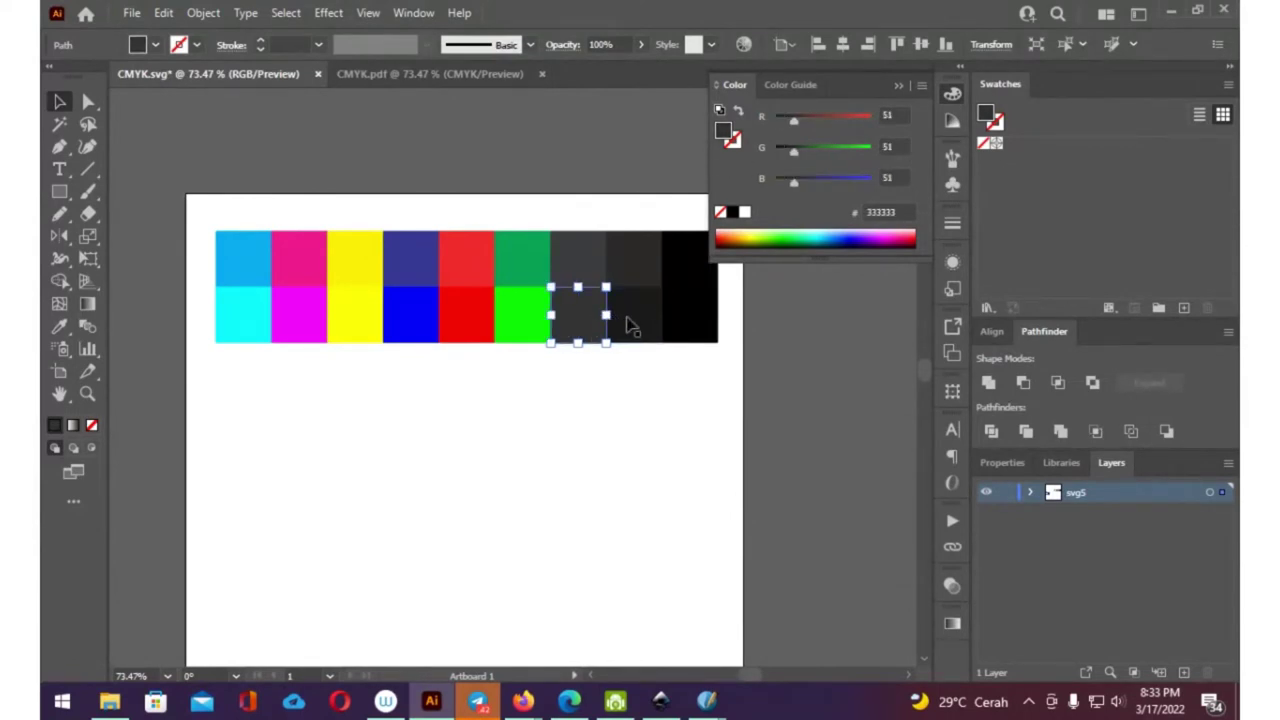
click(630, 325)
click(586, 330)
- Compare CMYK.pdf with CMYK.svg's bottom cyan square, ending on the CMYK.pdf document
click(419, 75)
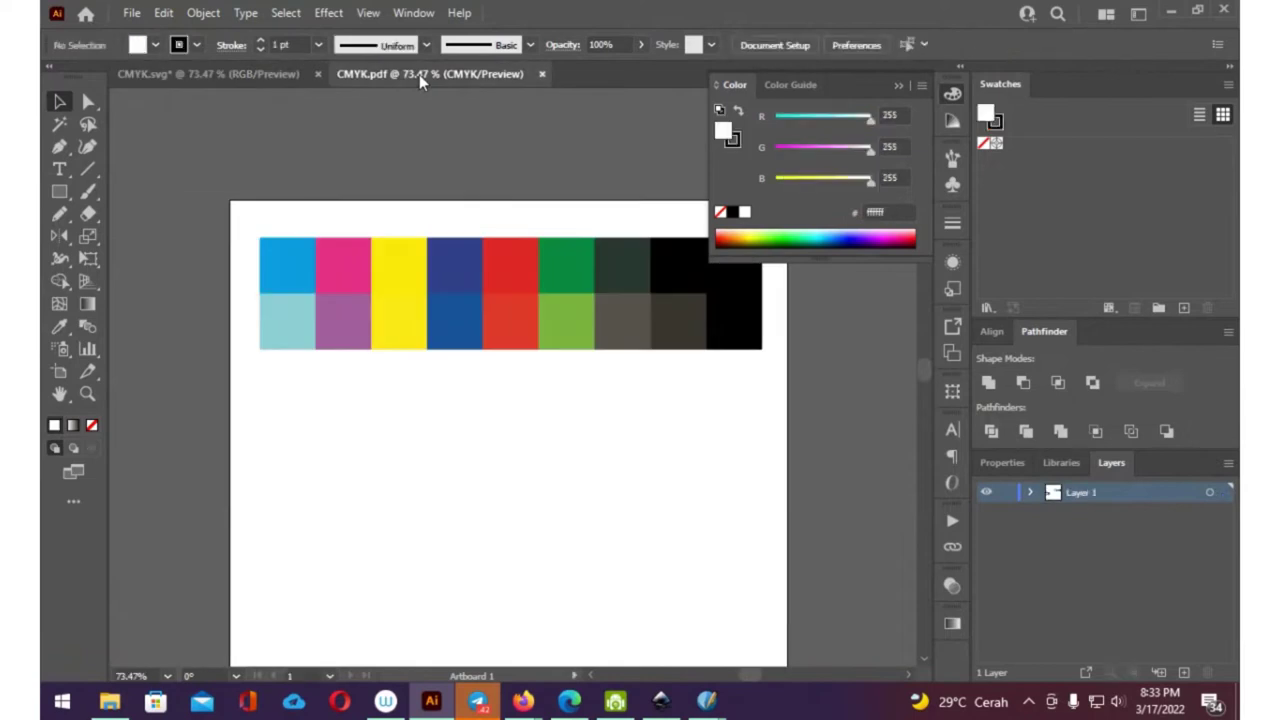
mouse_move(537, 190)
mouse_down()
mouse_move(469, 171)
mouse_move(465, 124)
mouse_up()
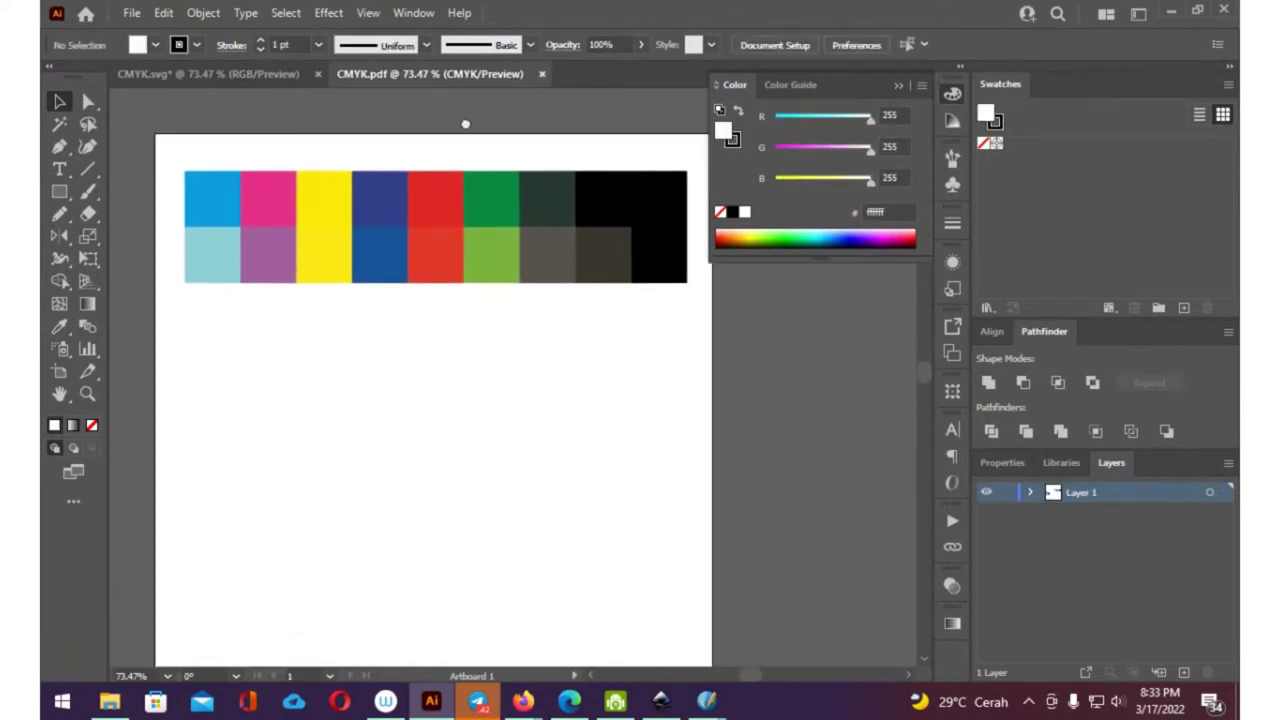
click(264, 72)
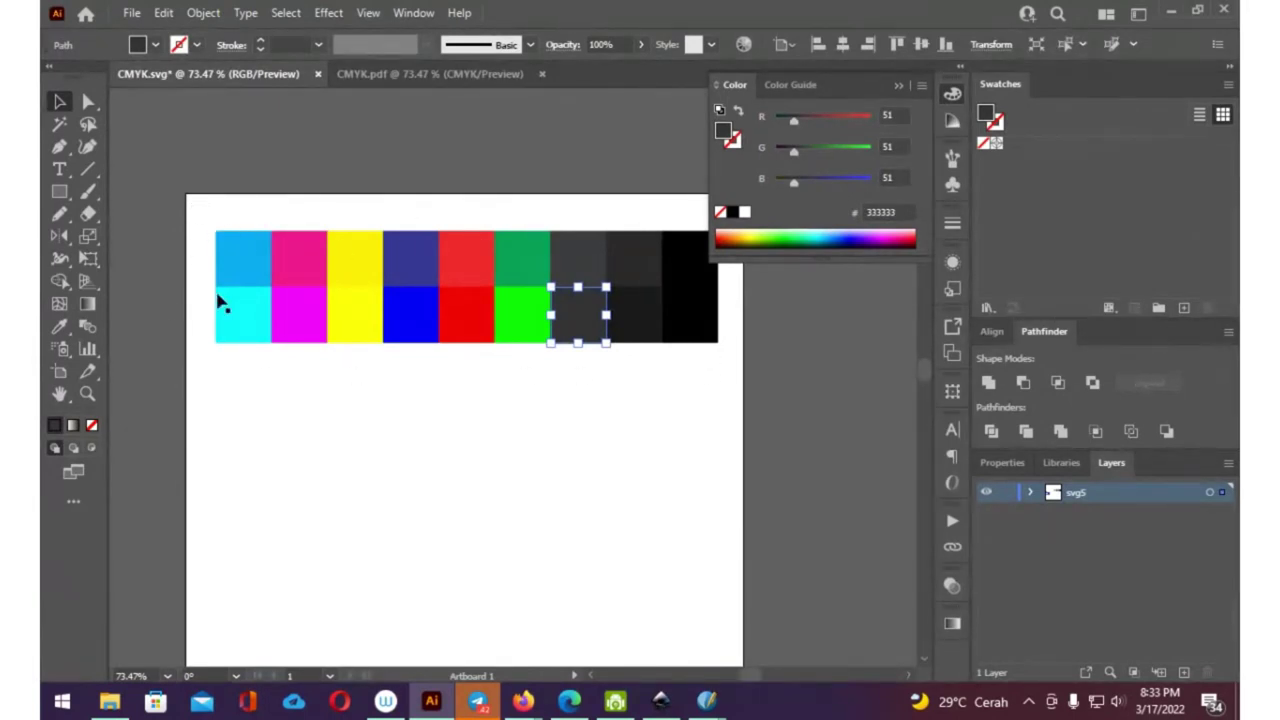
click(240, 303)
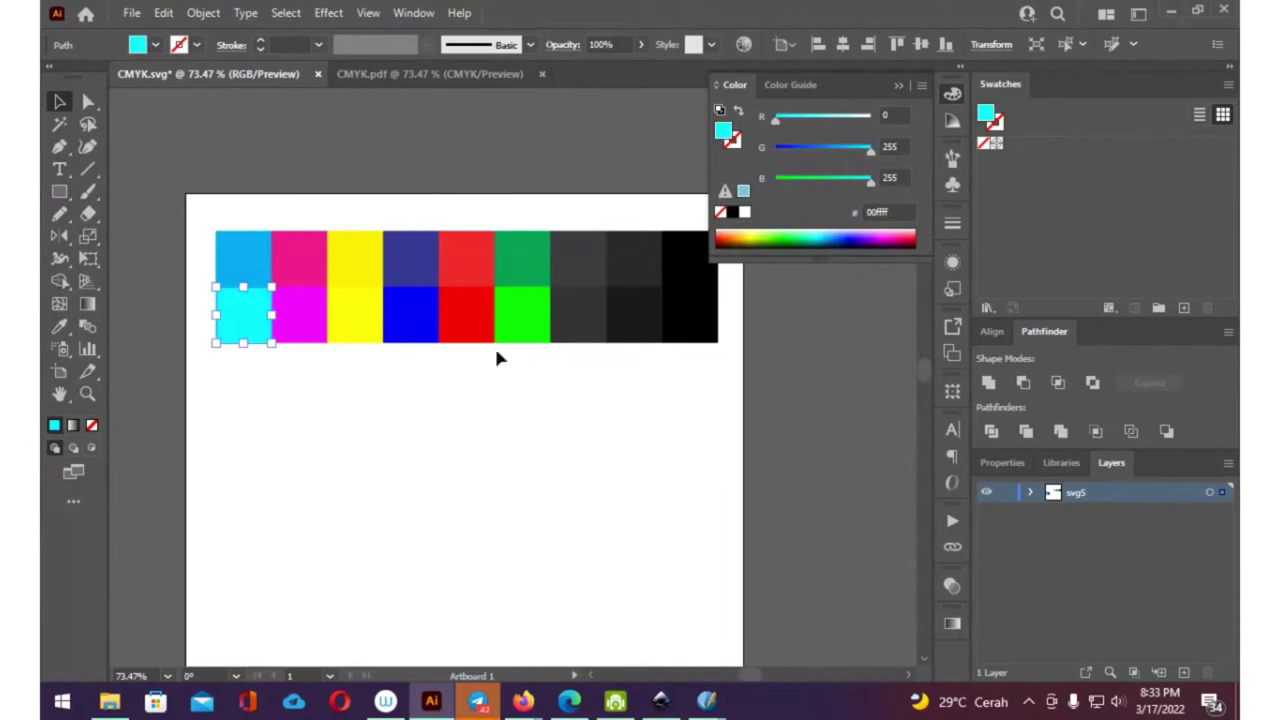
click(424, 74)
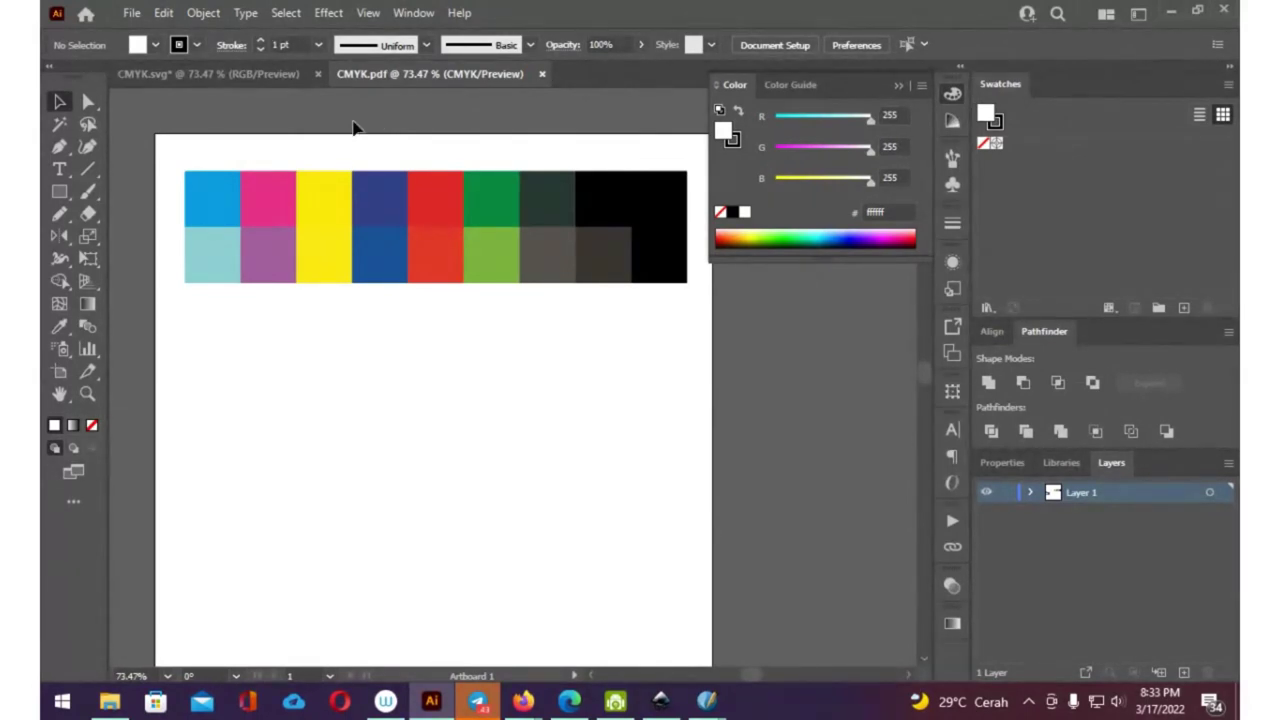
- Select the colour-bar clip group and look through its right-click options
click(222, 195)
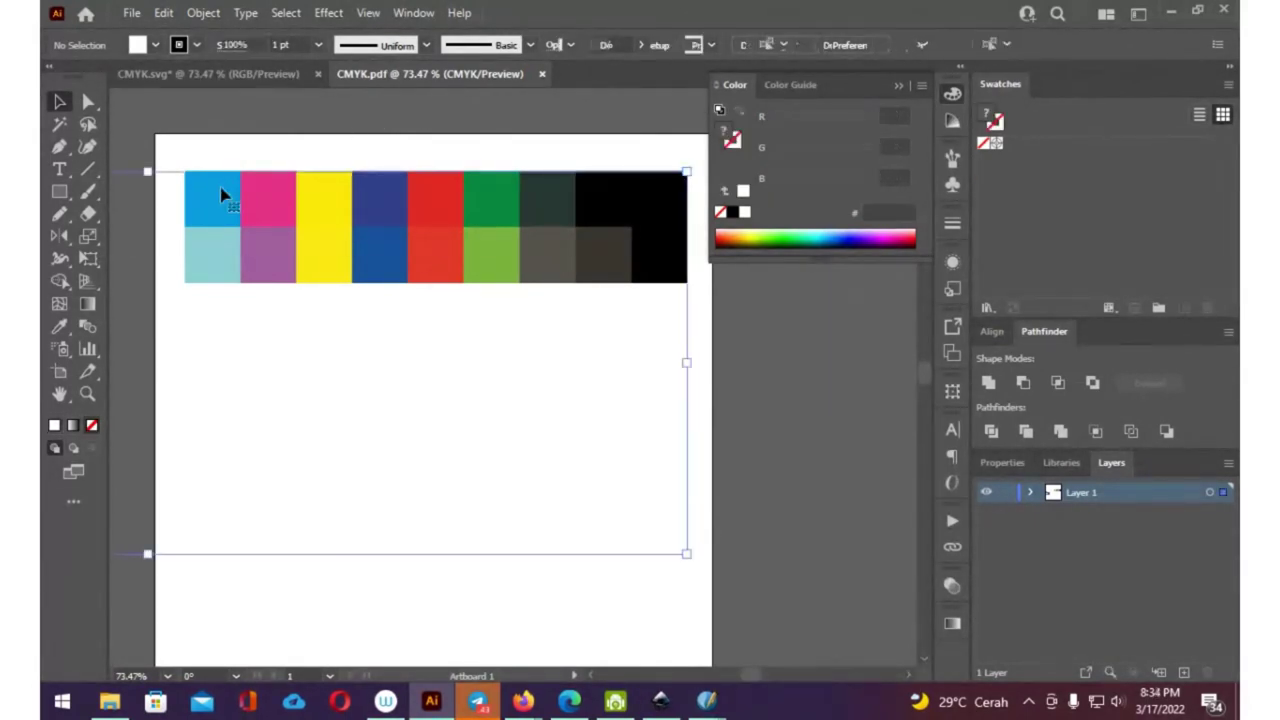
right_click(222, 195)
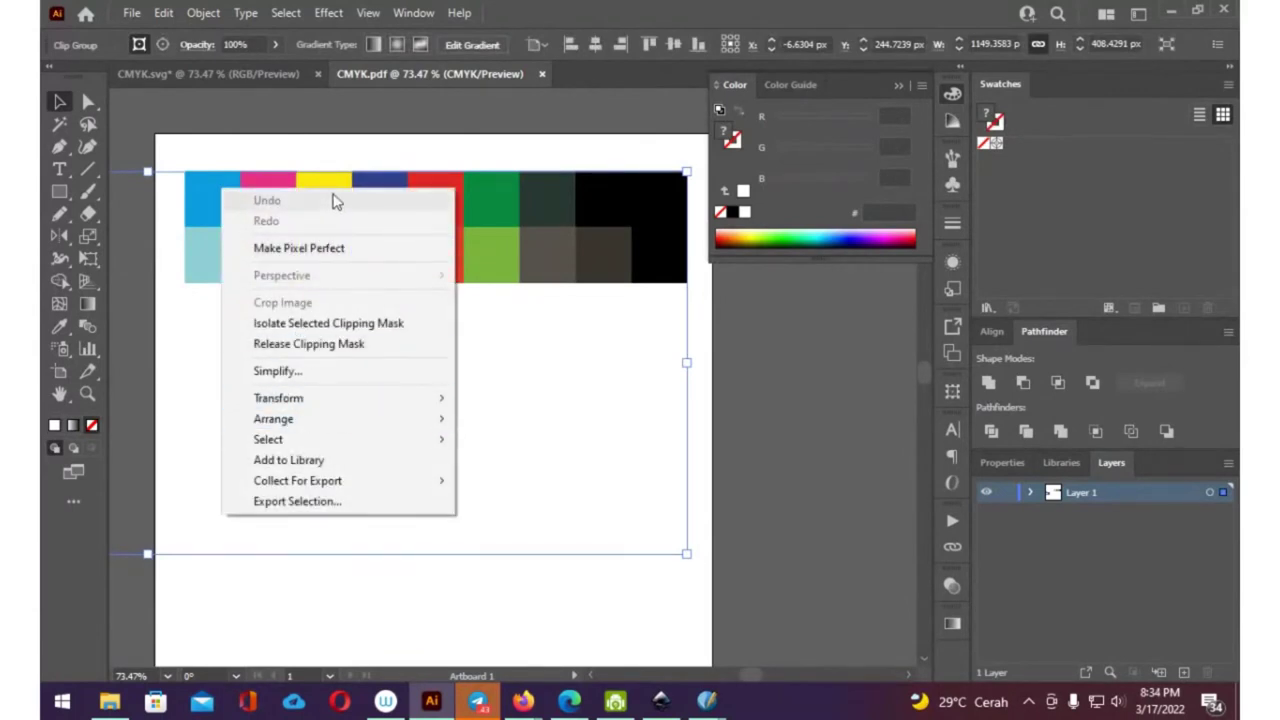
click(576, 337)
click(540, 238)
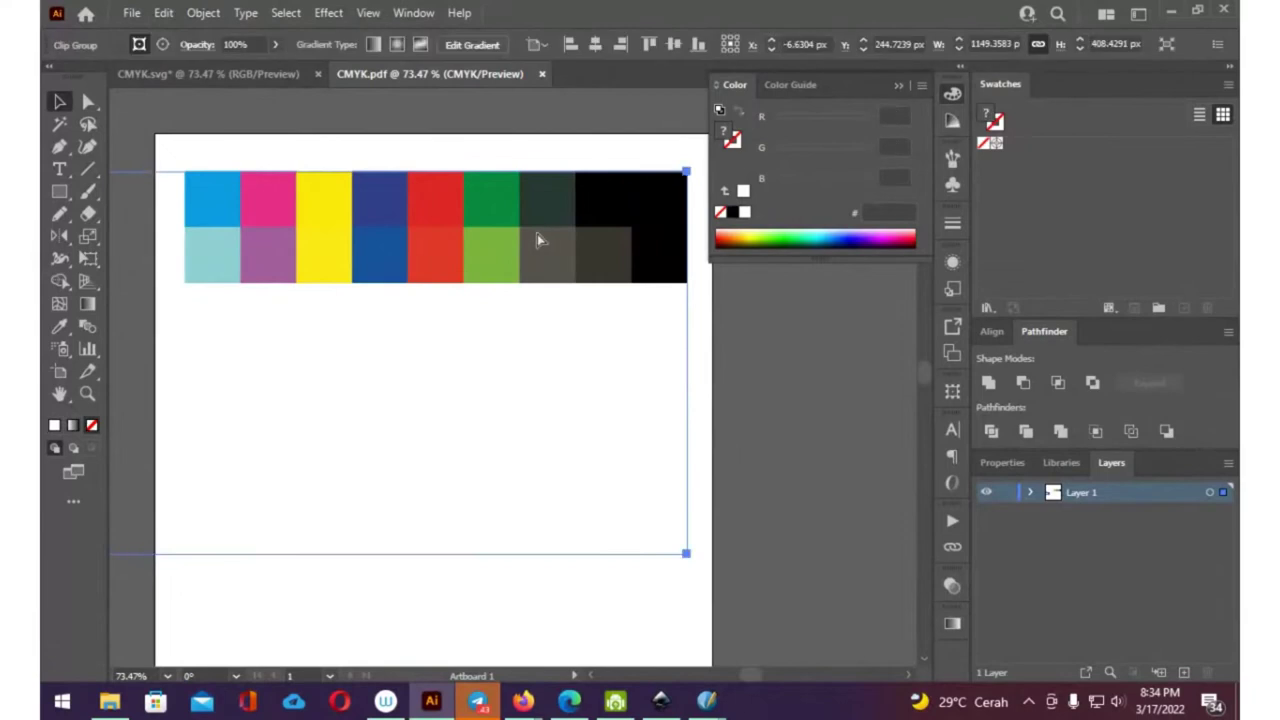
shift+click(503, 210)
shift+click(466, 214)
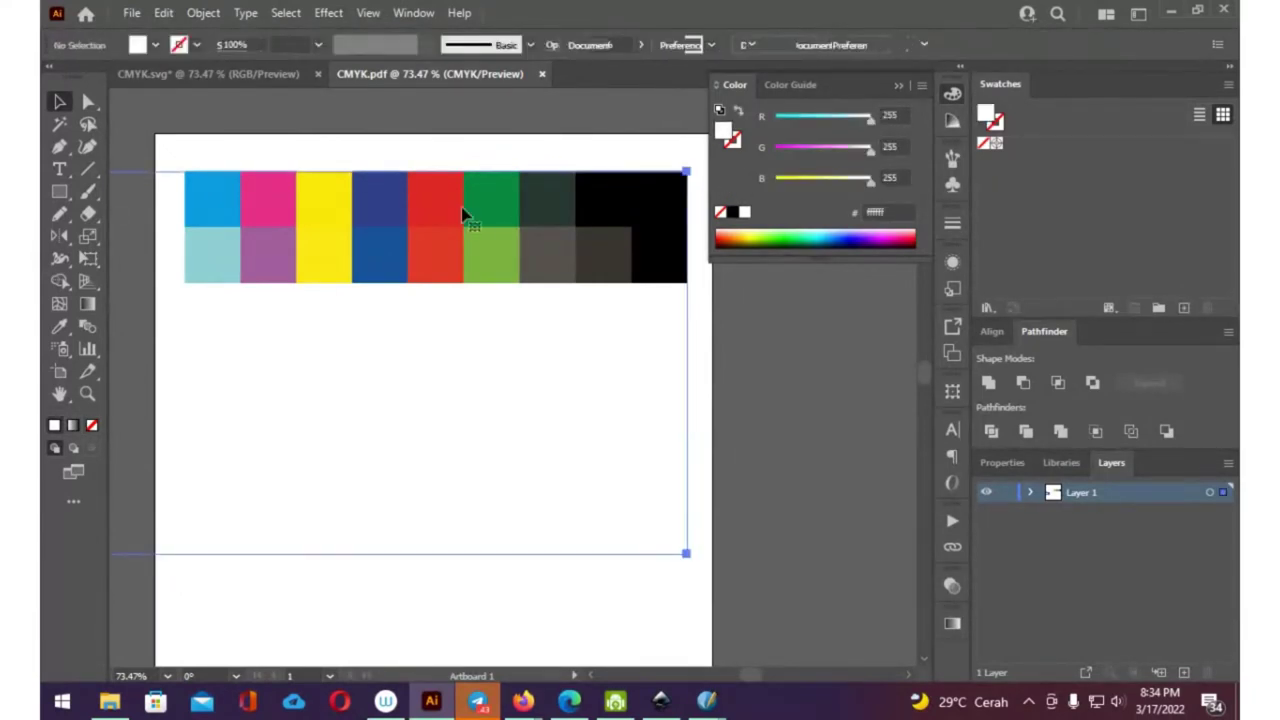
shift+click(457, 200)
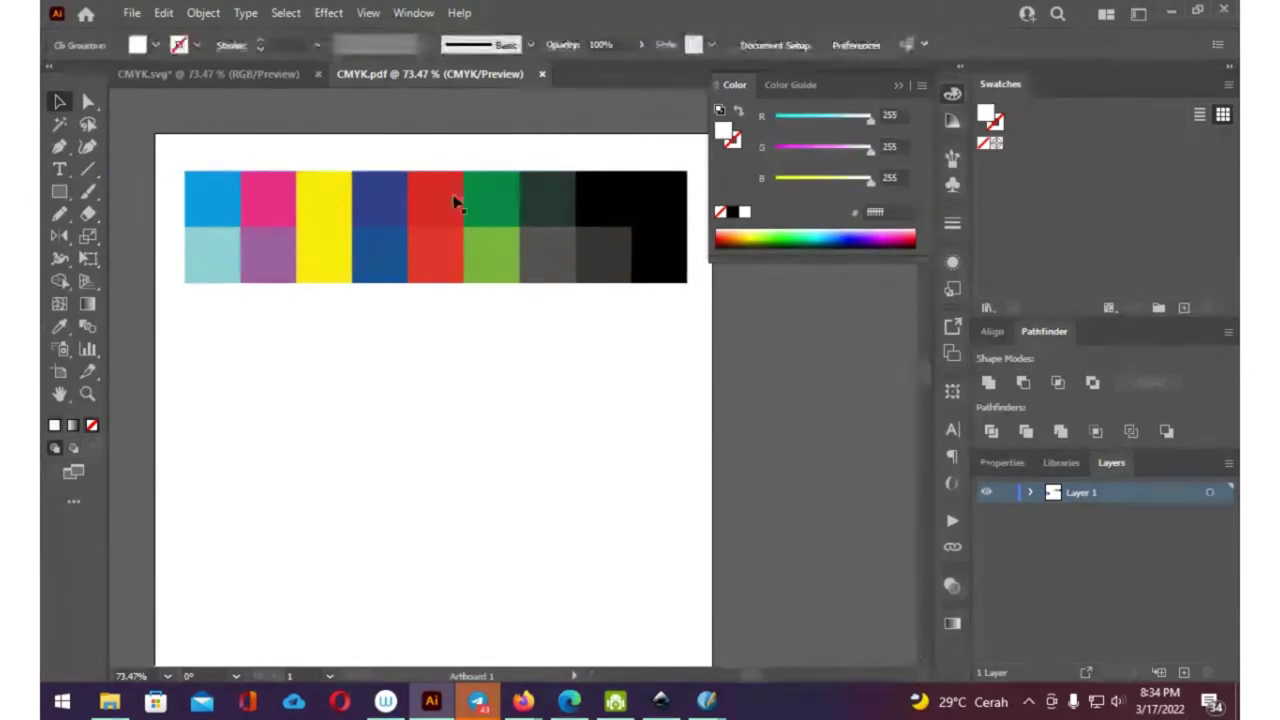
right_click(450, 207)
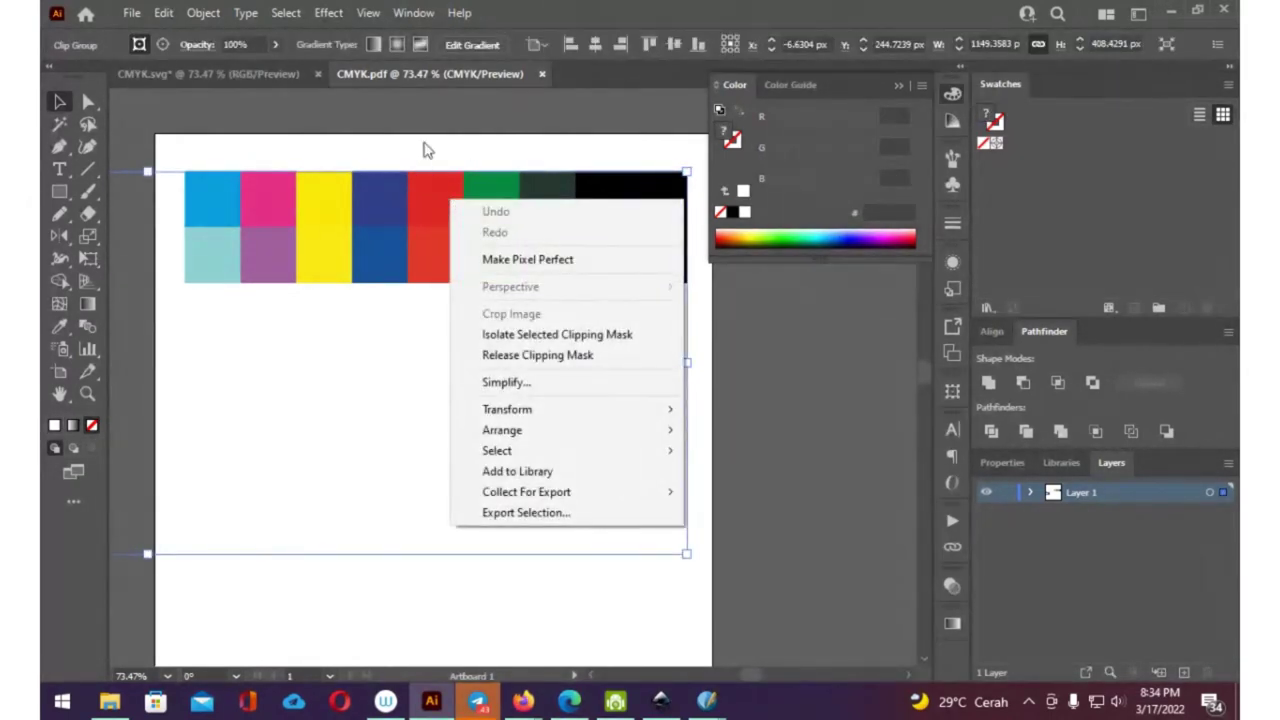
click(423, 150)
- Check the Object menu, then expand Layer 1 and <Clip Group> to list its paths
click(328, 220)
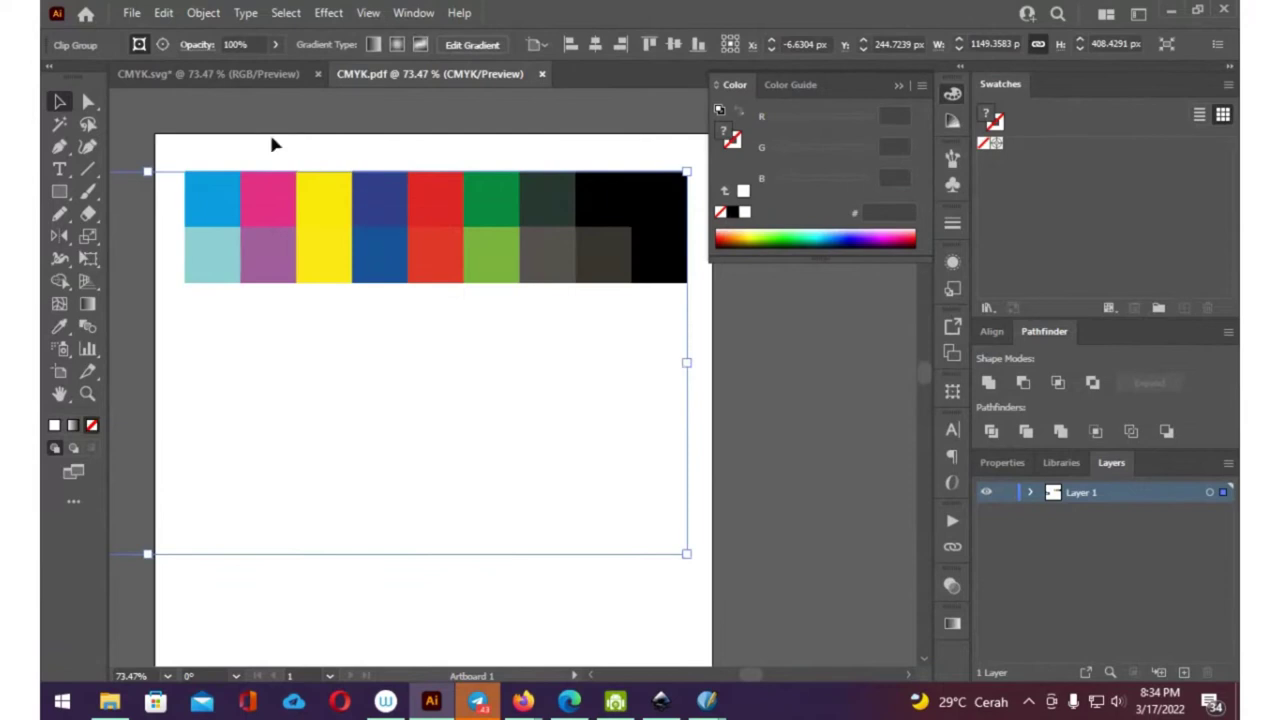
click(204, 13)
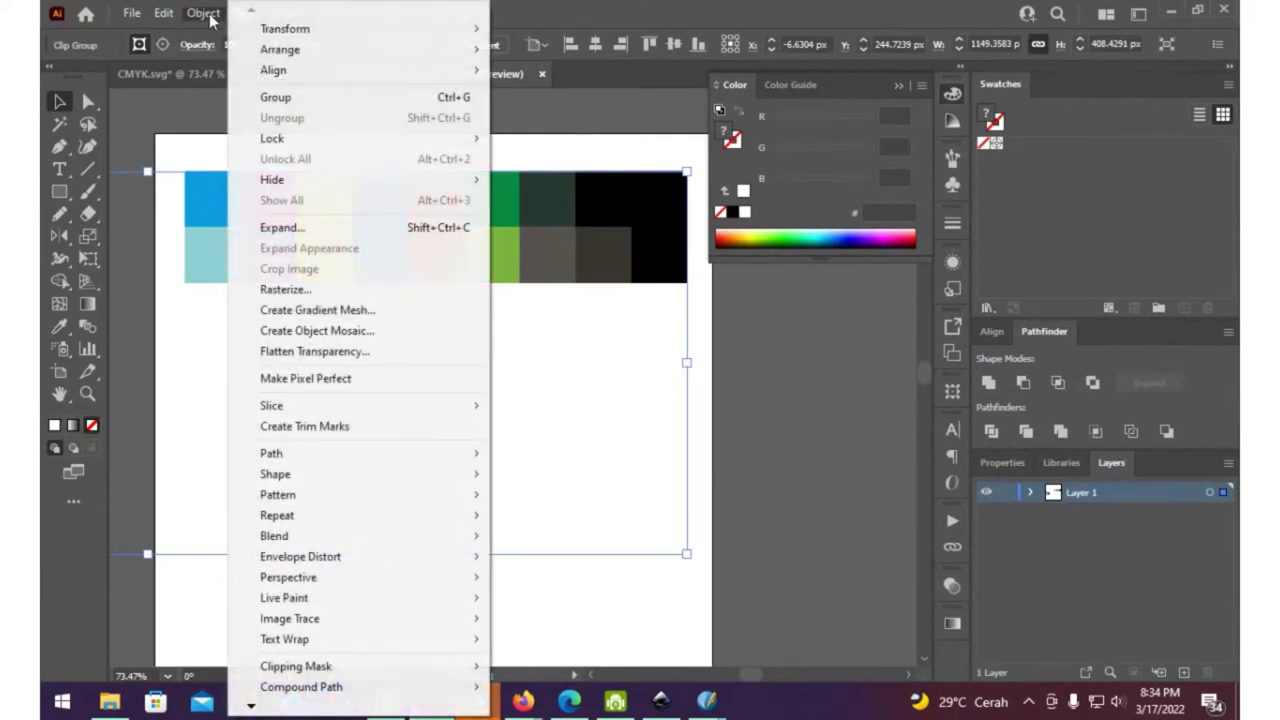
click(566, 103)
click(1031, 493)
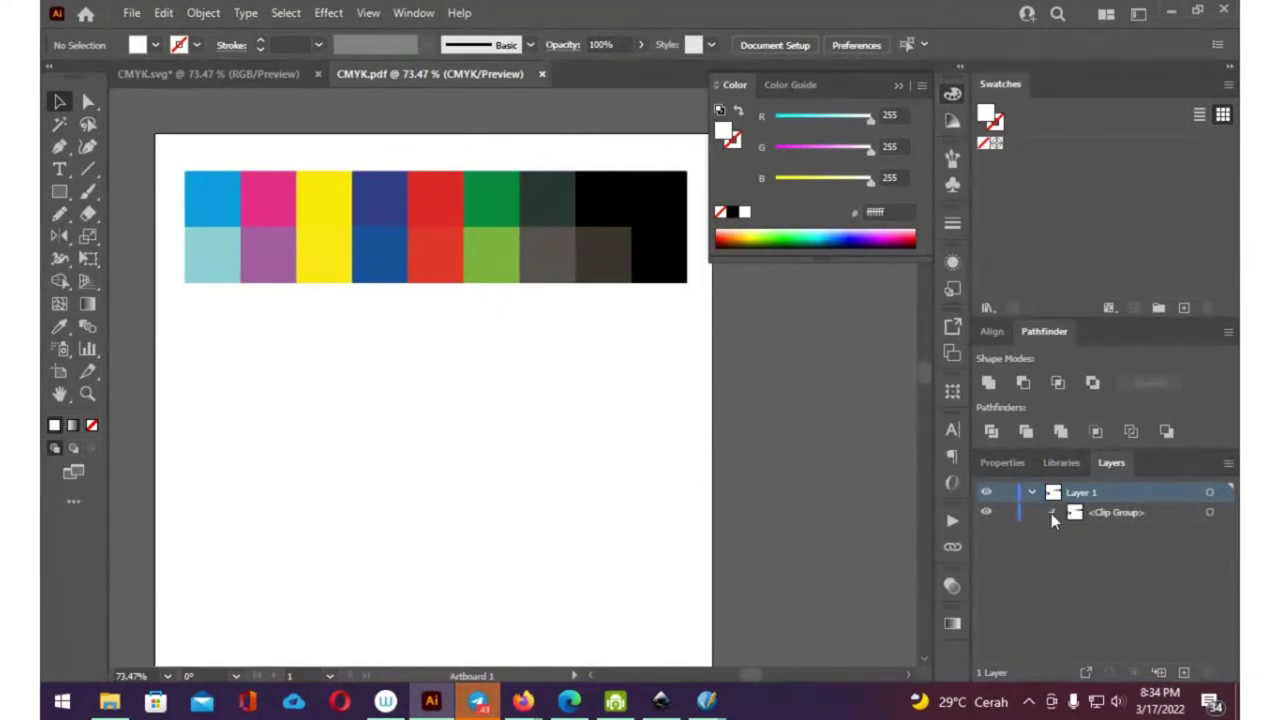
click(1052, 512)
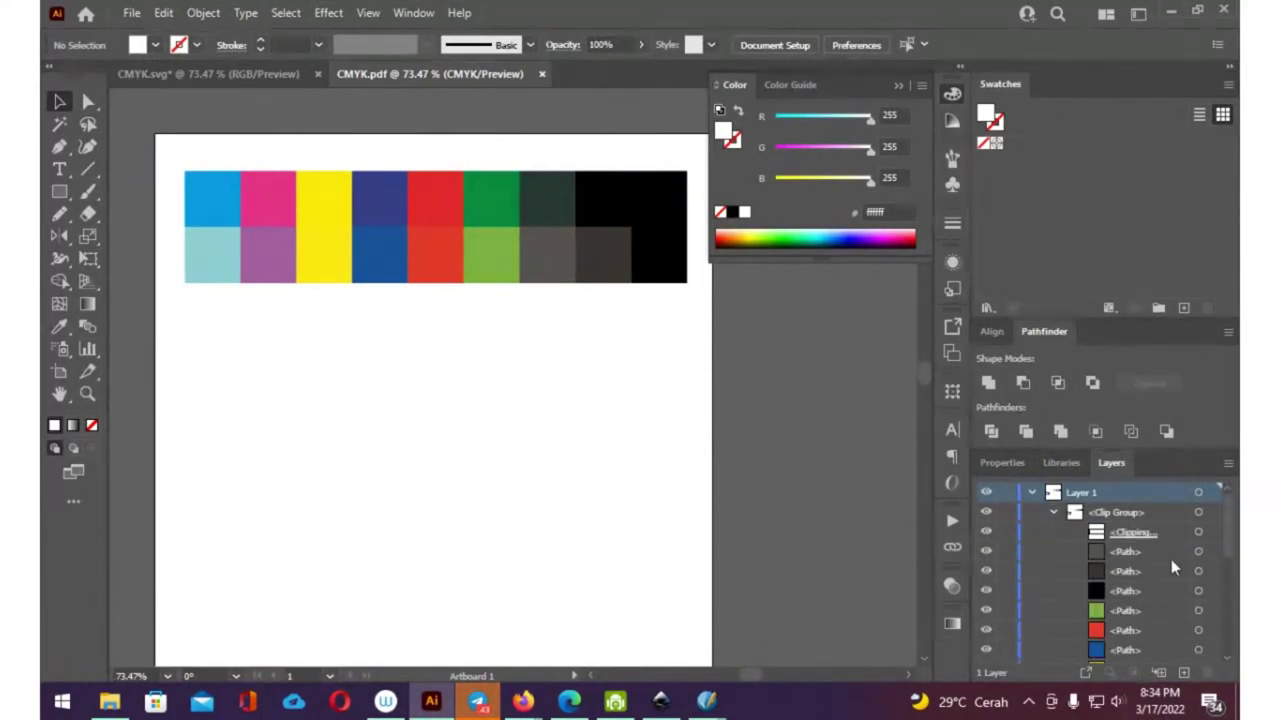
click(1199, 552)
- Select the top-left cyan square and show its Color panel values in CMYK (C 100)
click(400, 290)
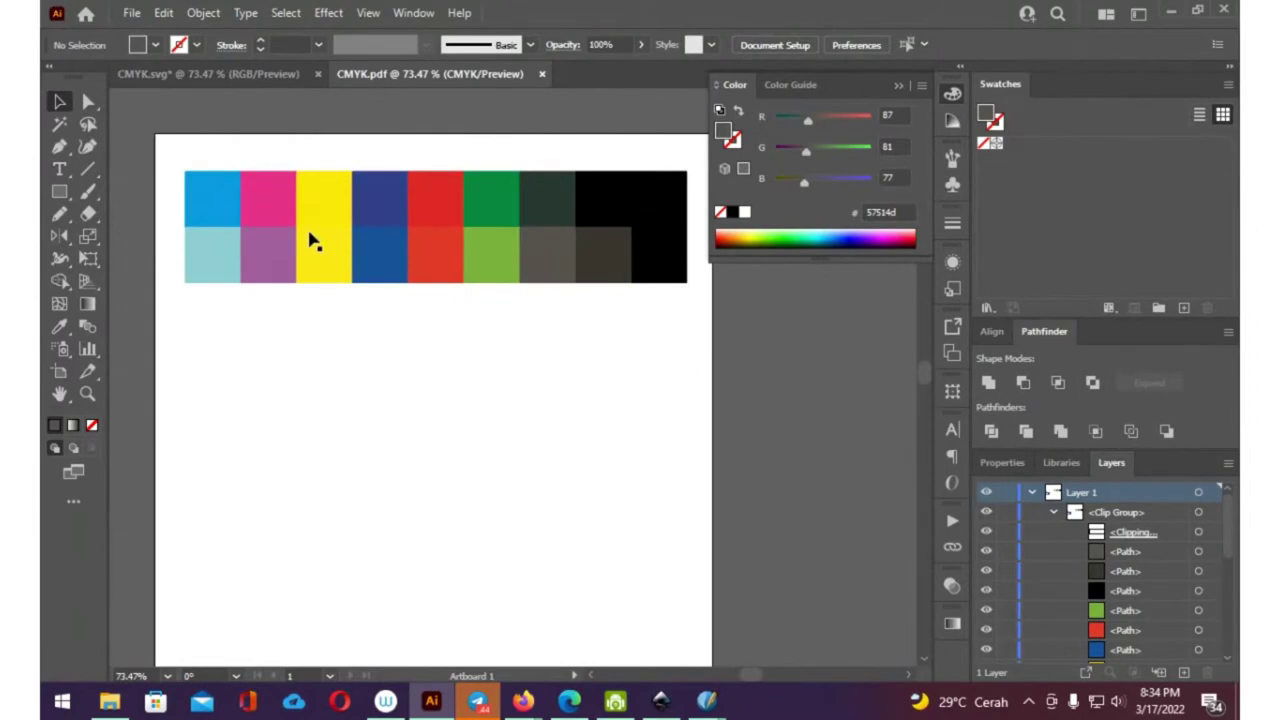
click(235, 200)
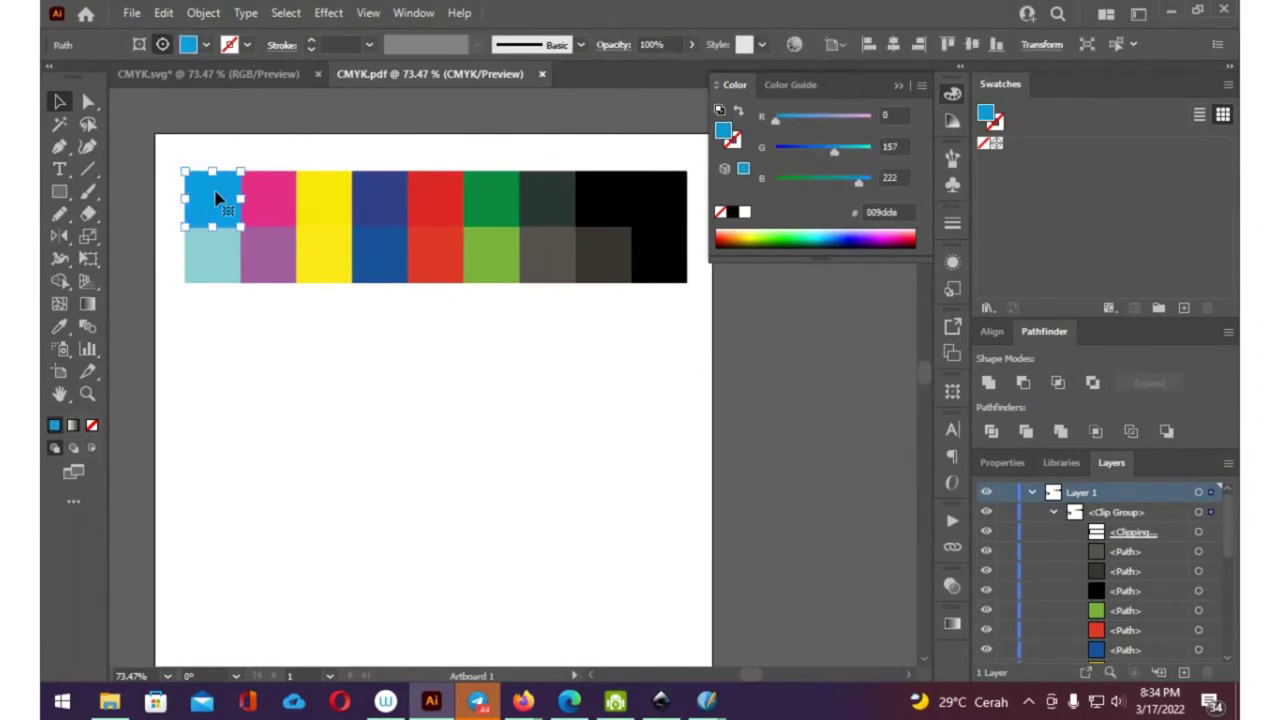
click(922, 86)
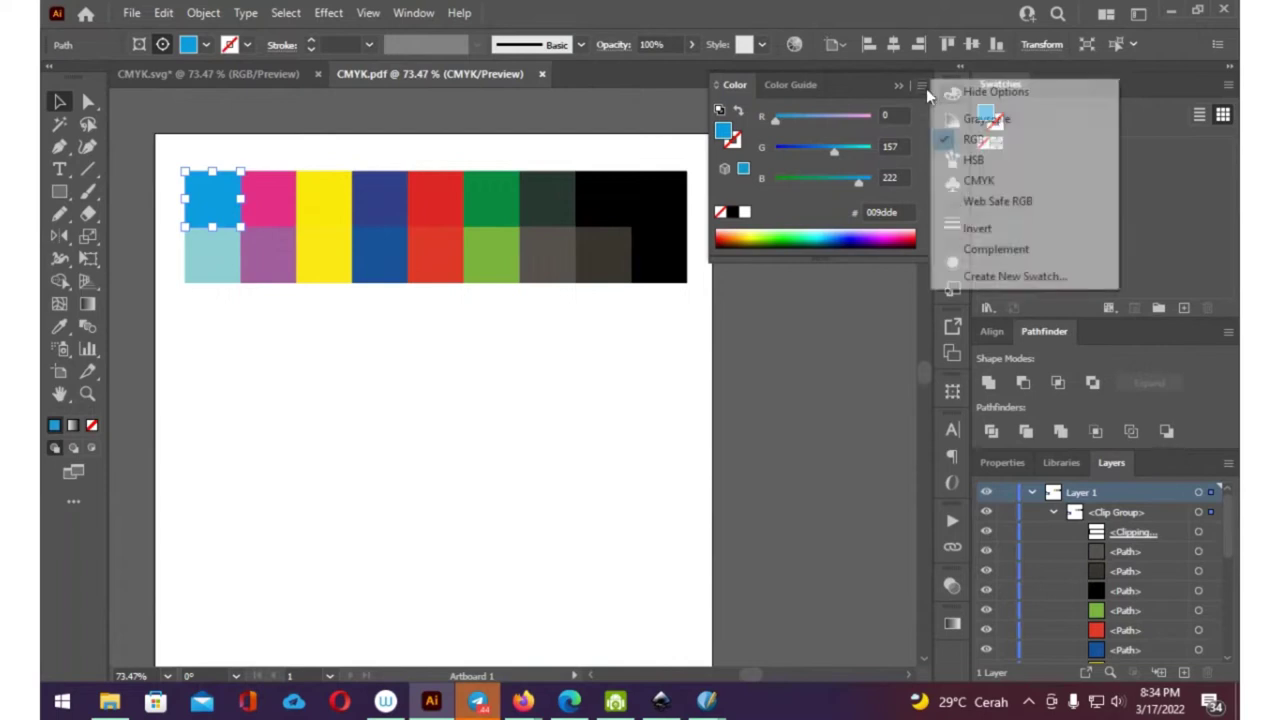
click(968, 176)
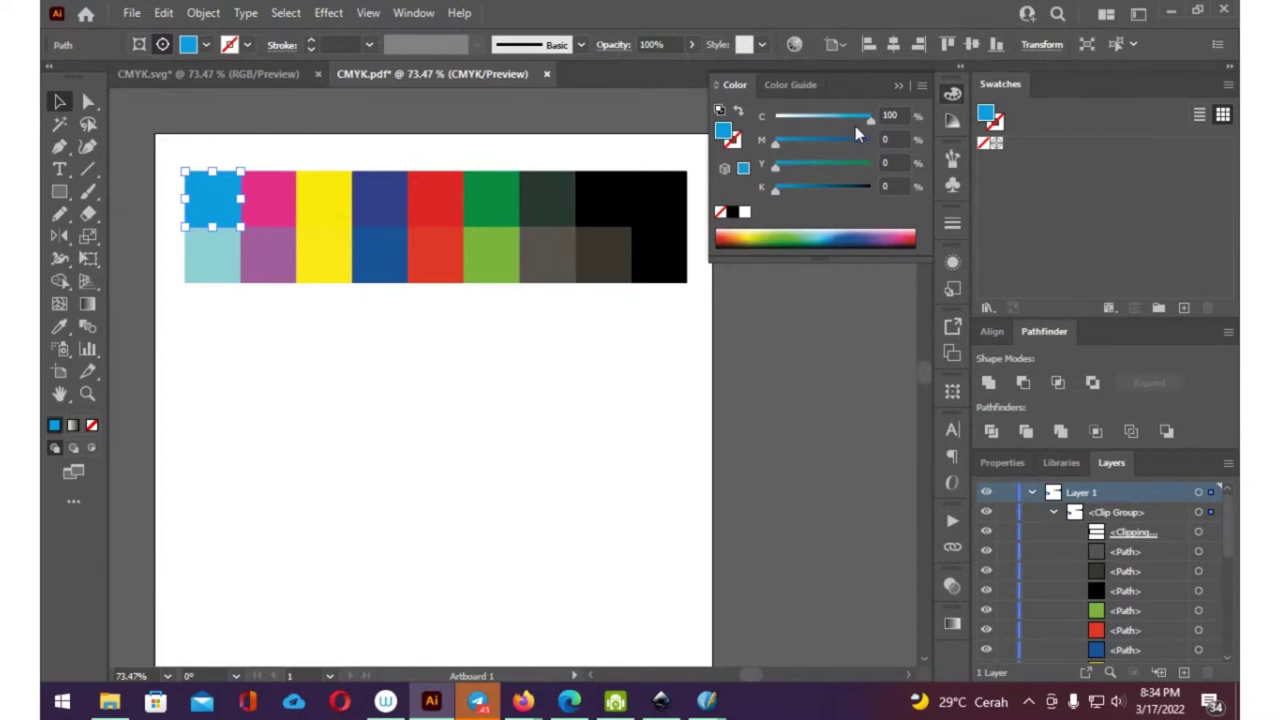
- Read the CMYK values of the magenta, yellow and blue squares
click(270, 203)
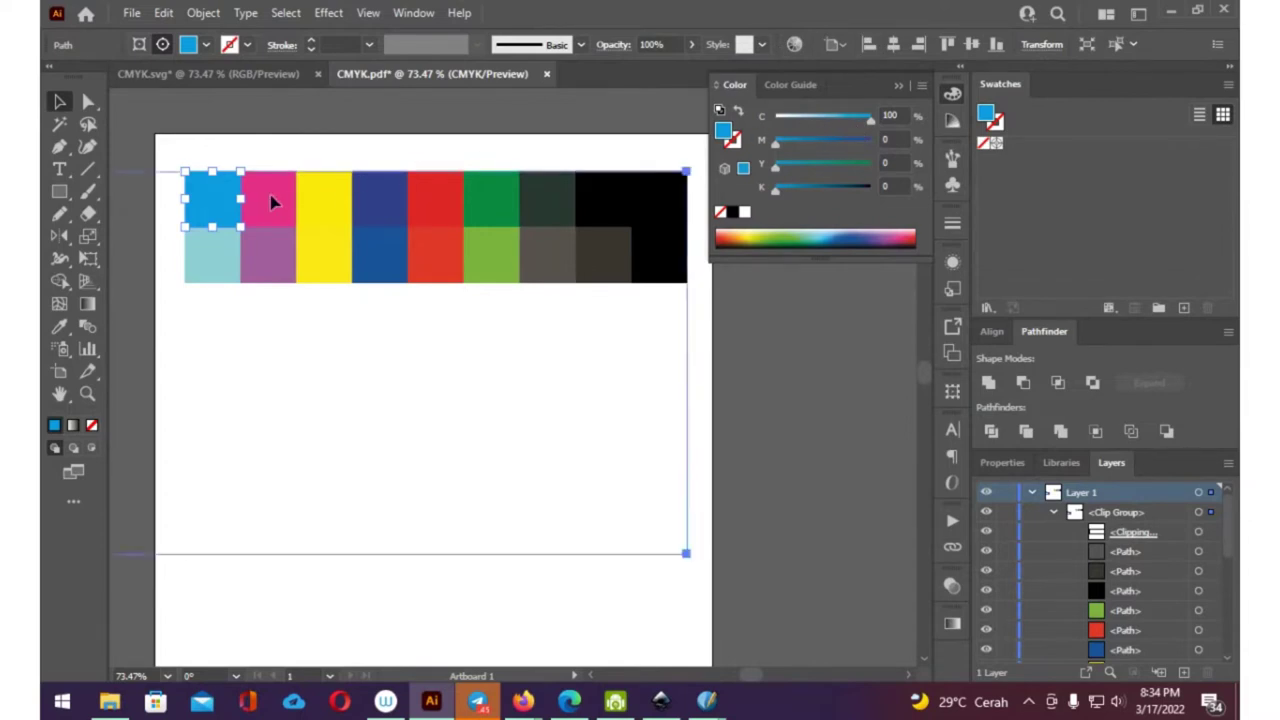
click(293, 139)
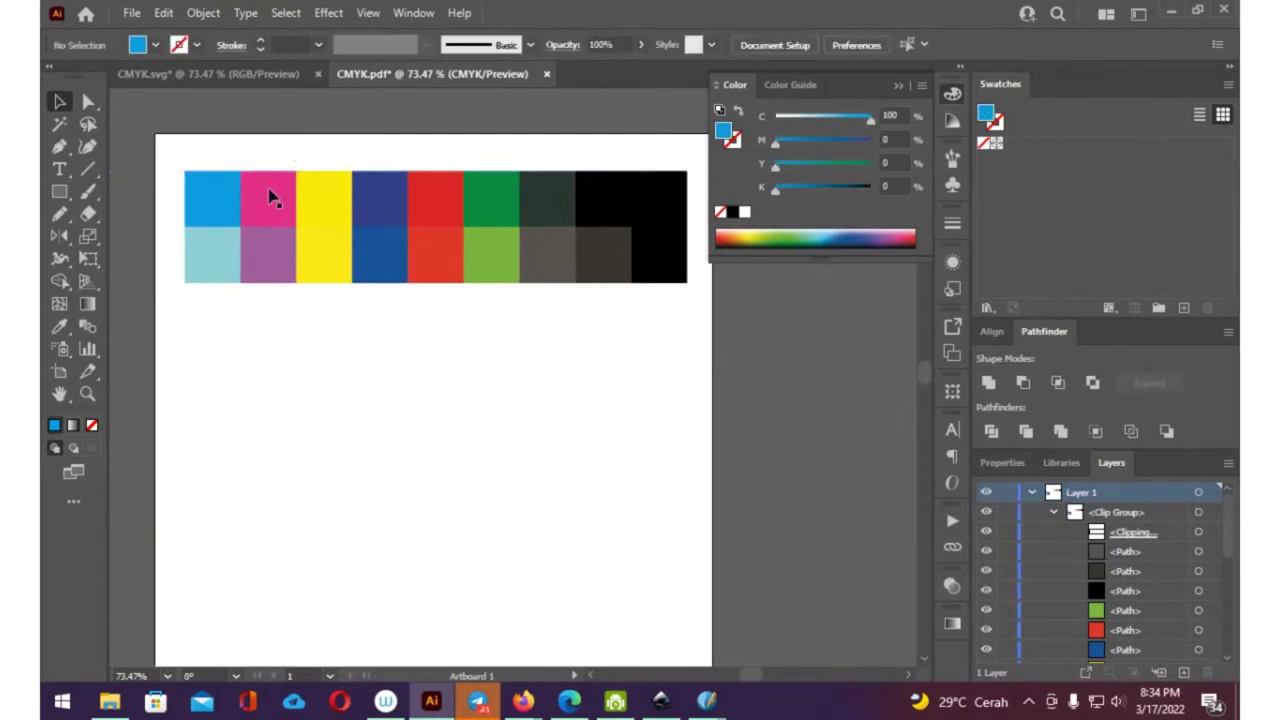
click(270, 198)
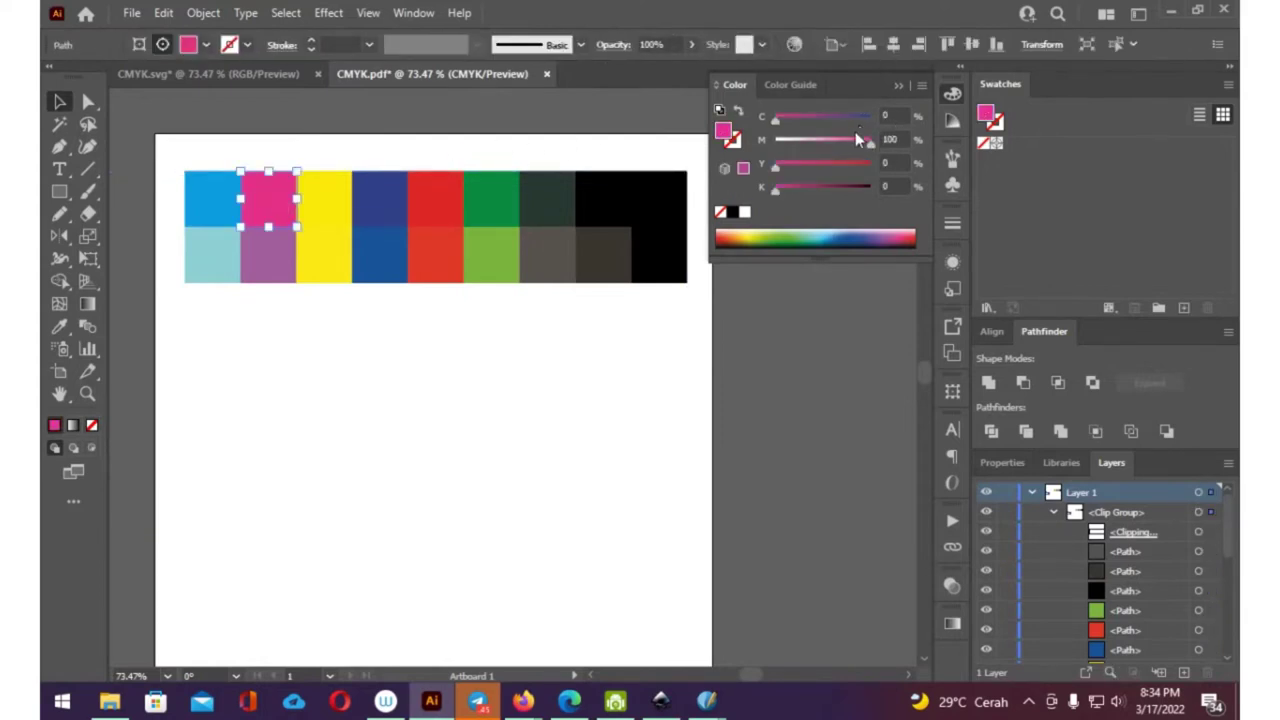
click(327, 199)
click(381, 203)
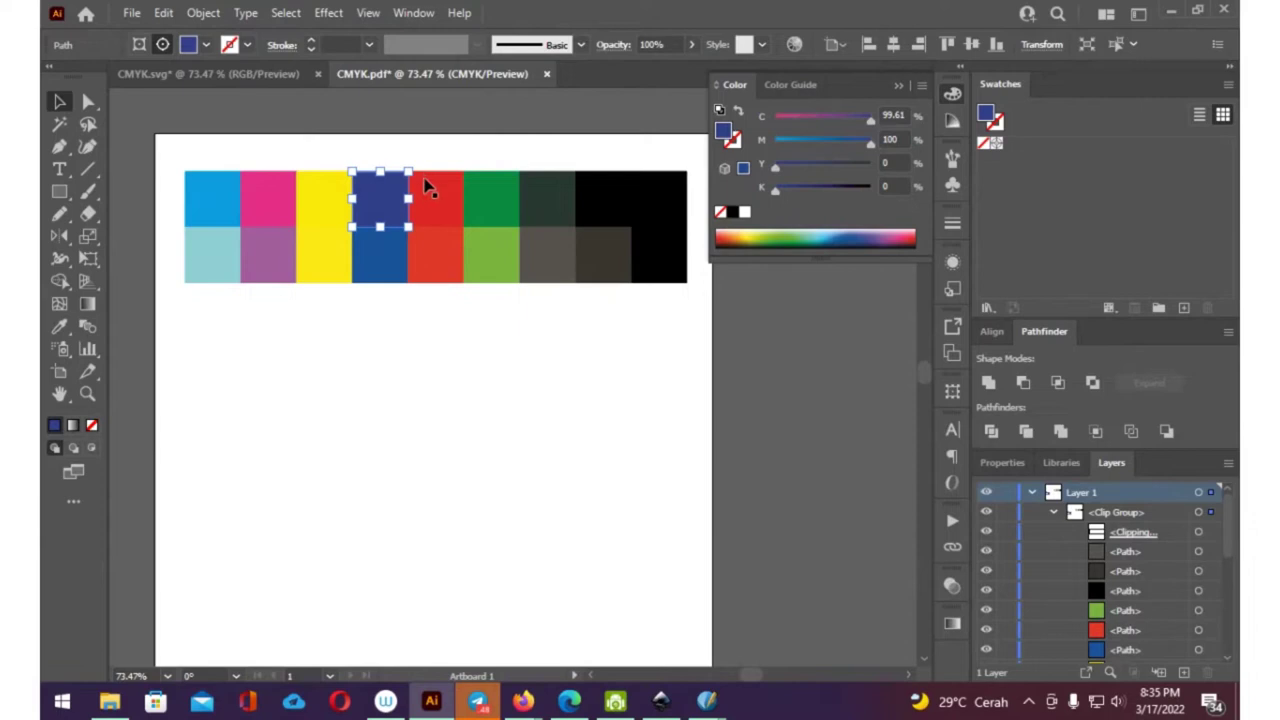
key(a)
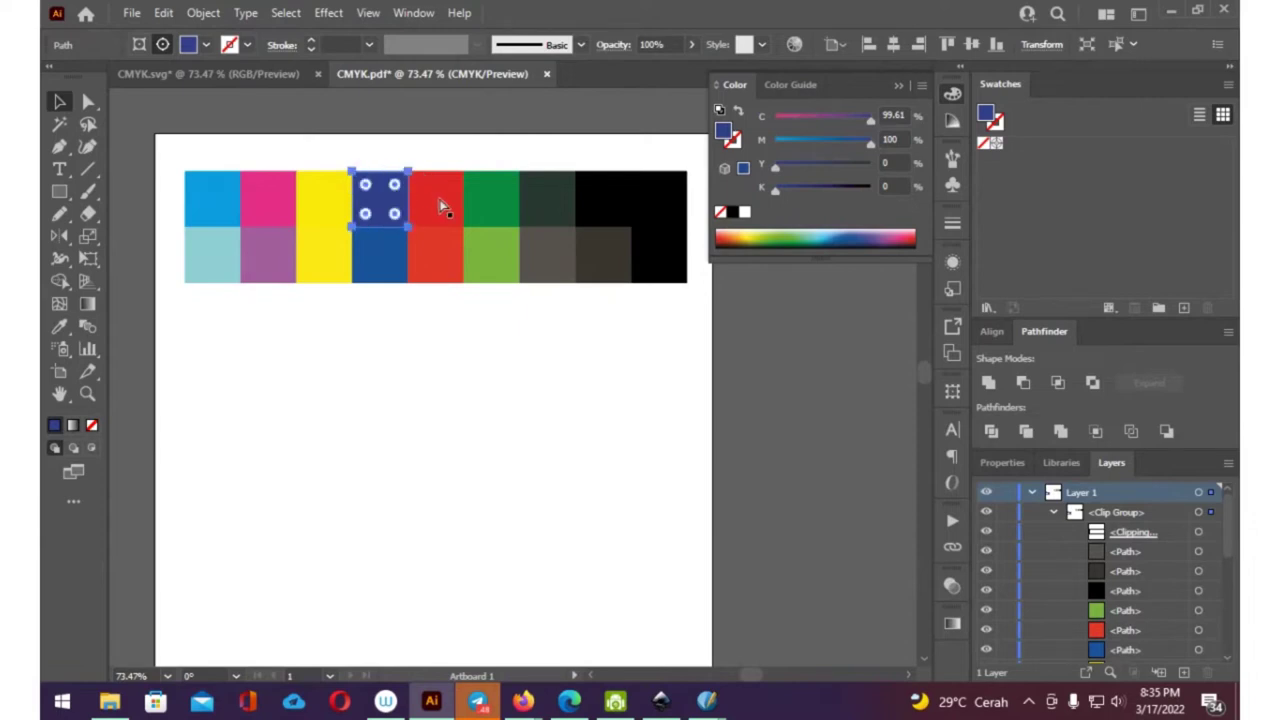
- Read the red, green, dark green, black and rich black squares, then light cyan (C 44.49, Y 16.19)
click(443, 206)
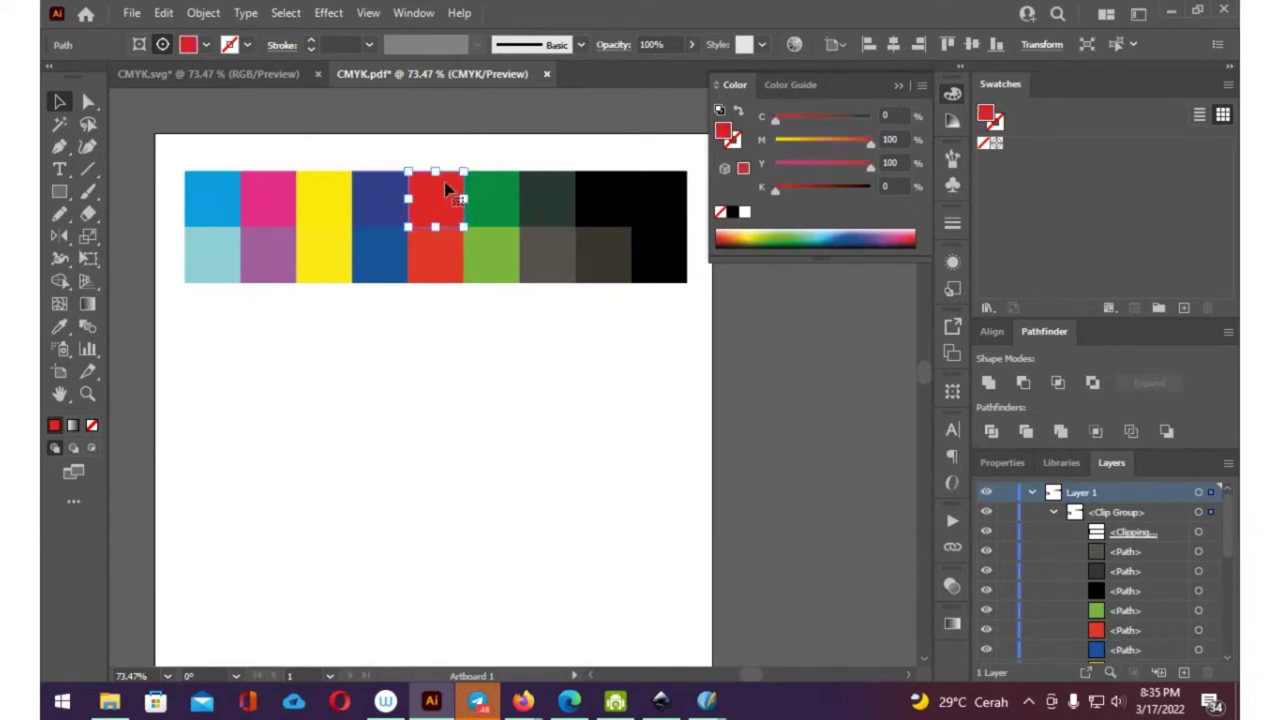
click(505, 198)
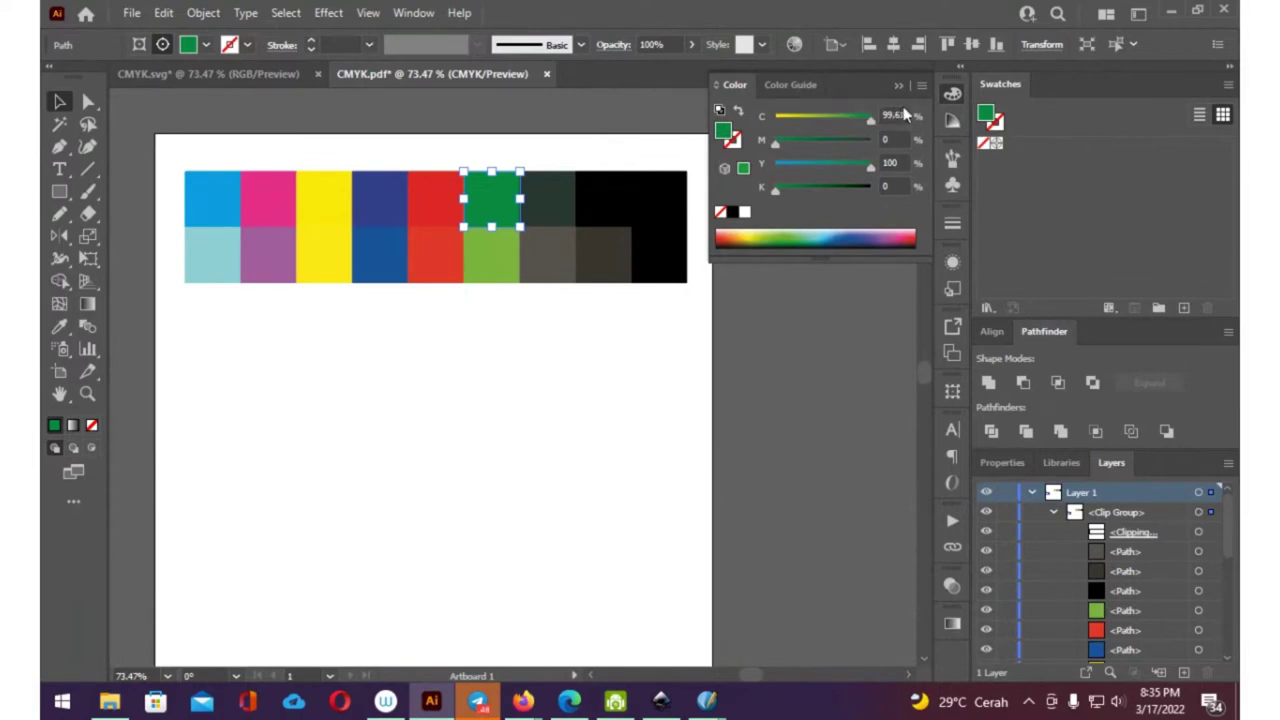
click(548, 200)
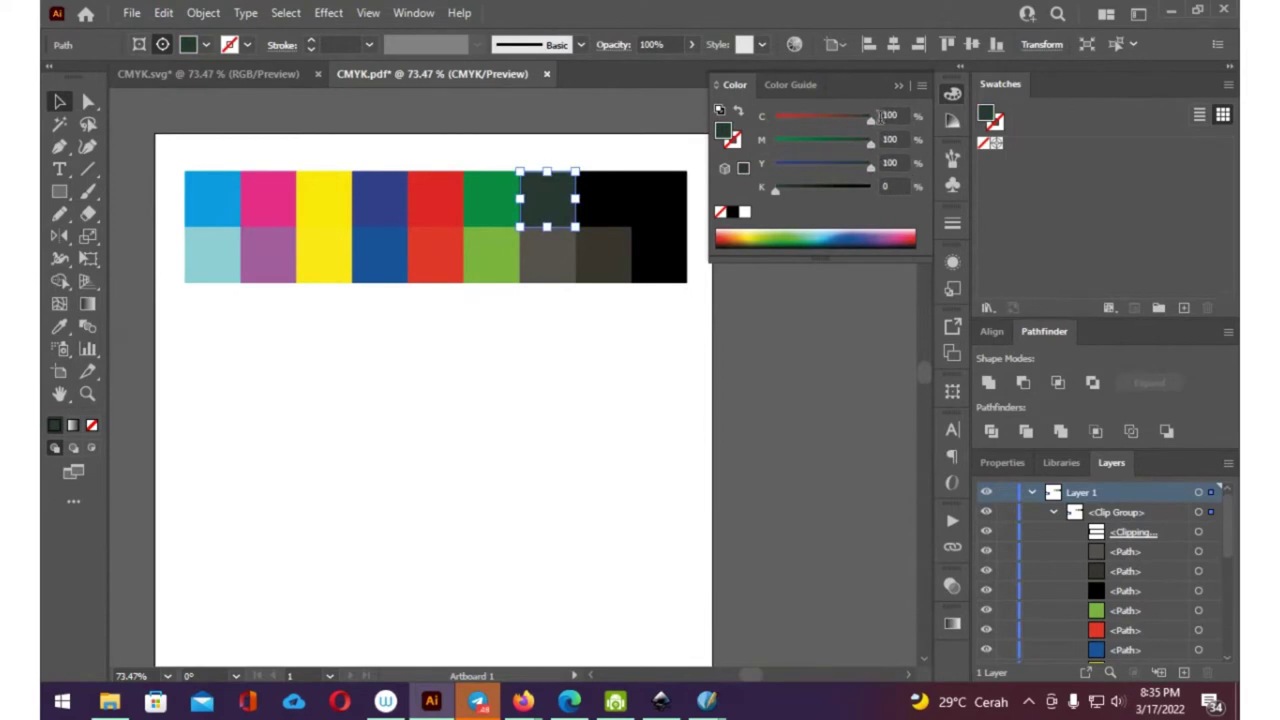
click(610, 193)
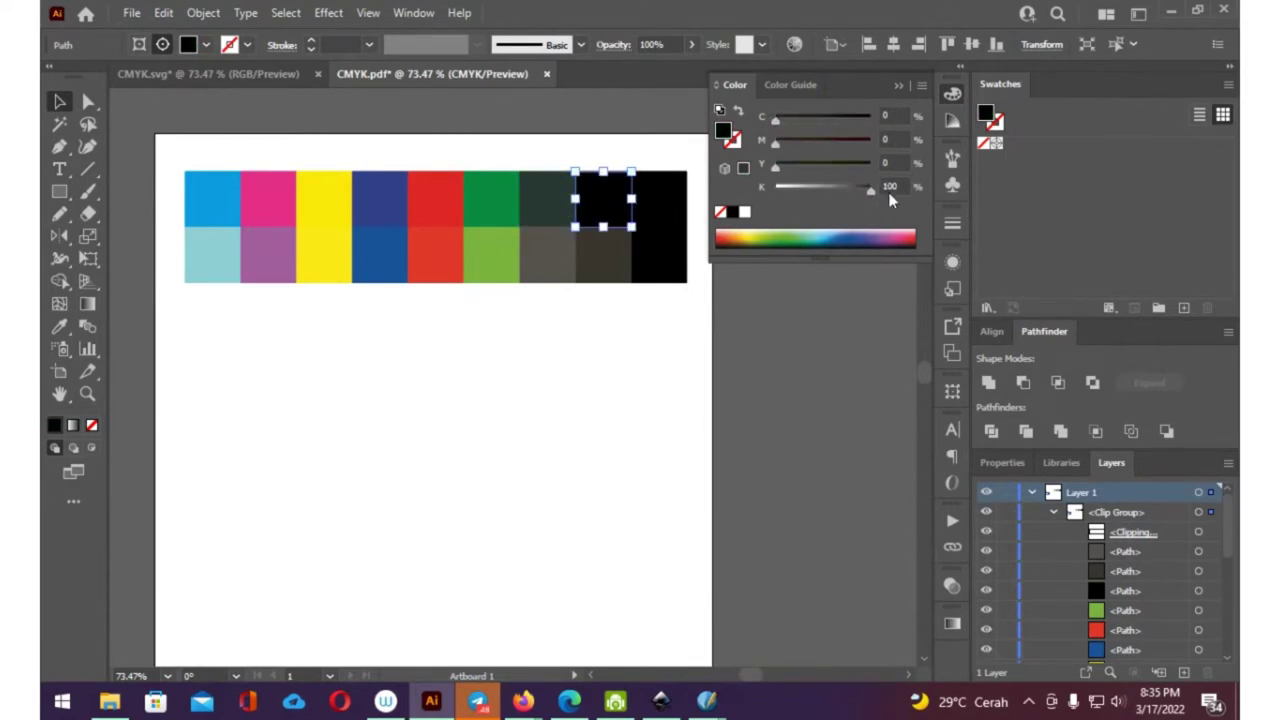
click(676, 200)
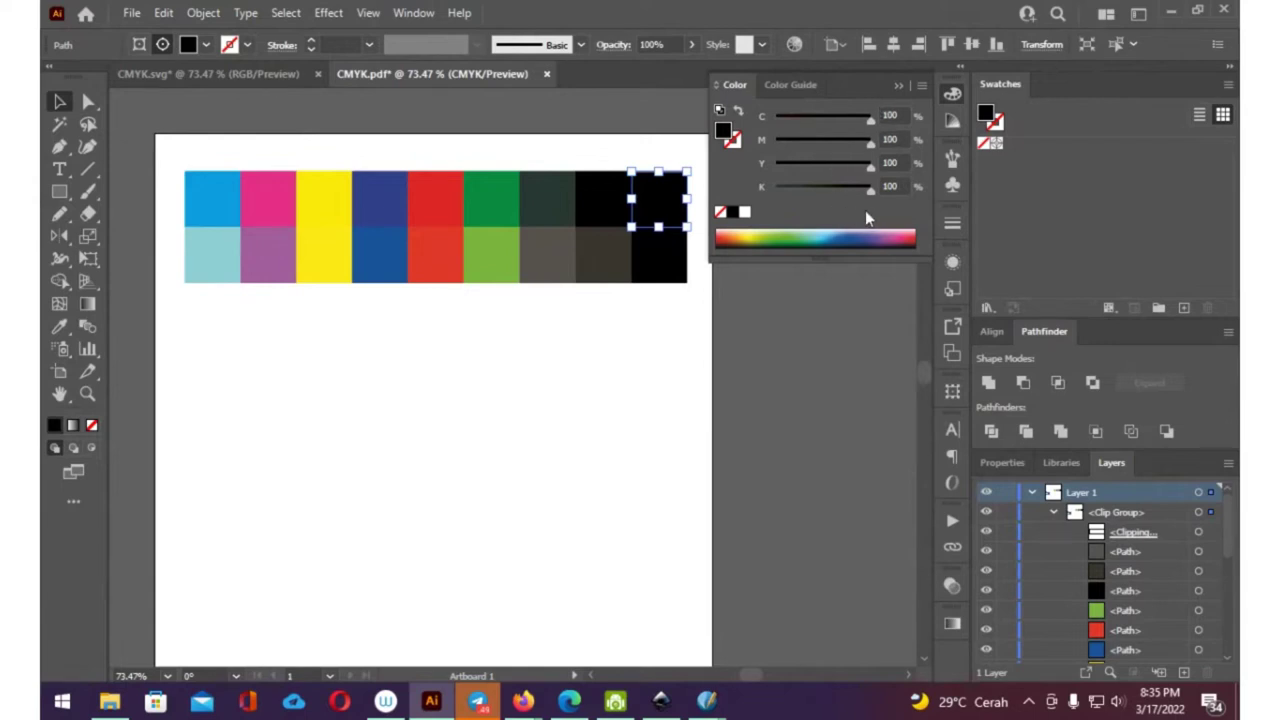
click(205, 265)
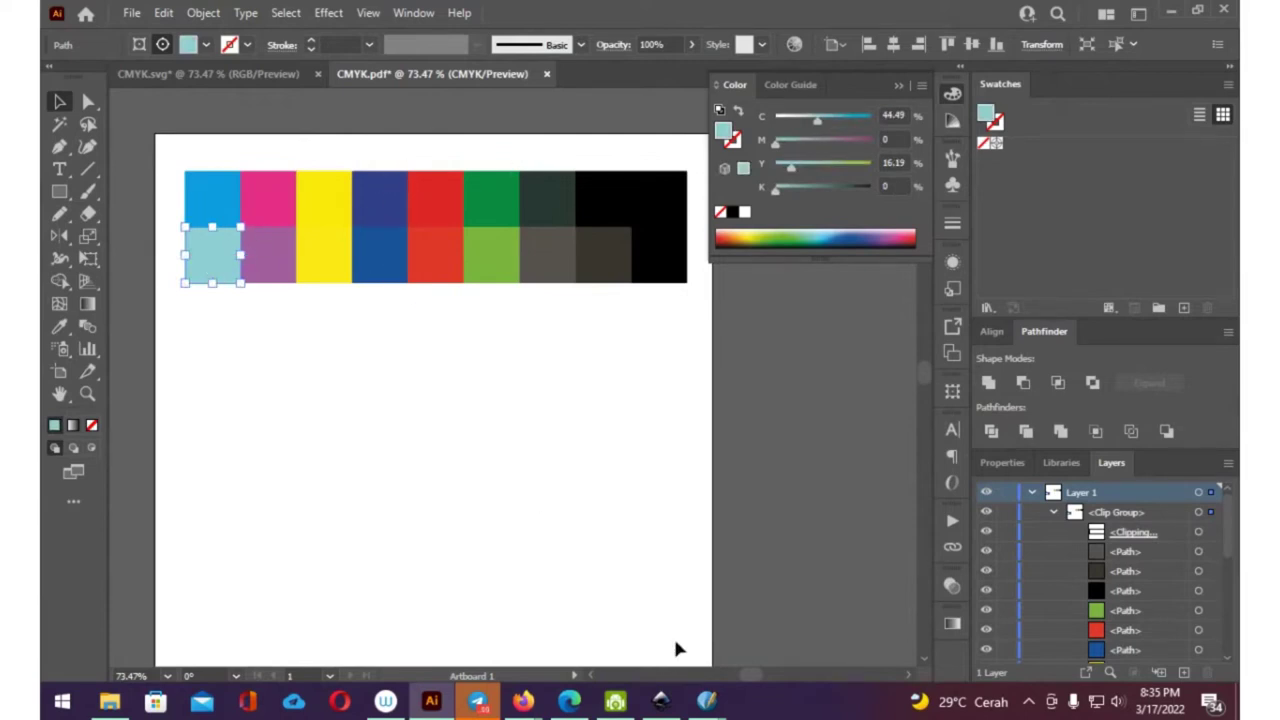
- Check the light cyan square in Scribus's CMYK.pdf, then read Illustrator's purple square (C 39.79, M 77.81)
click(703, 703)
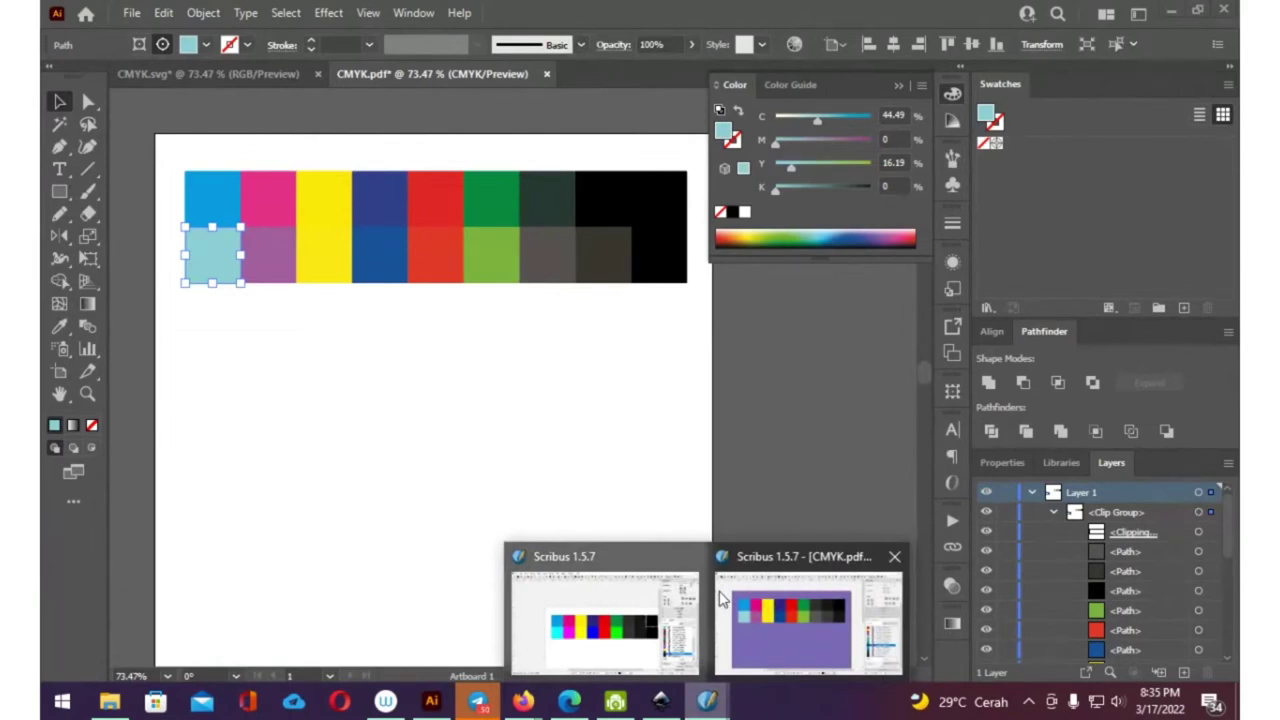
click(722, 598)
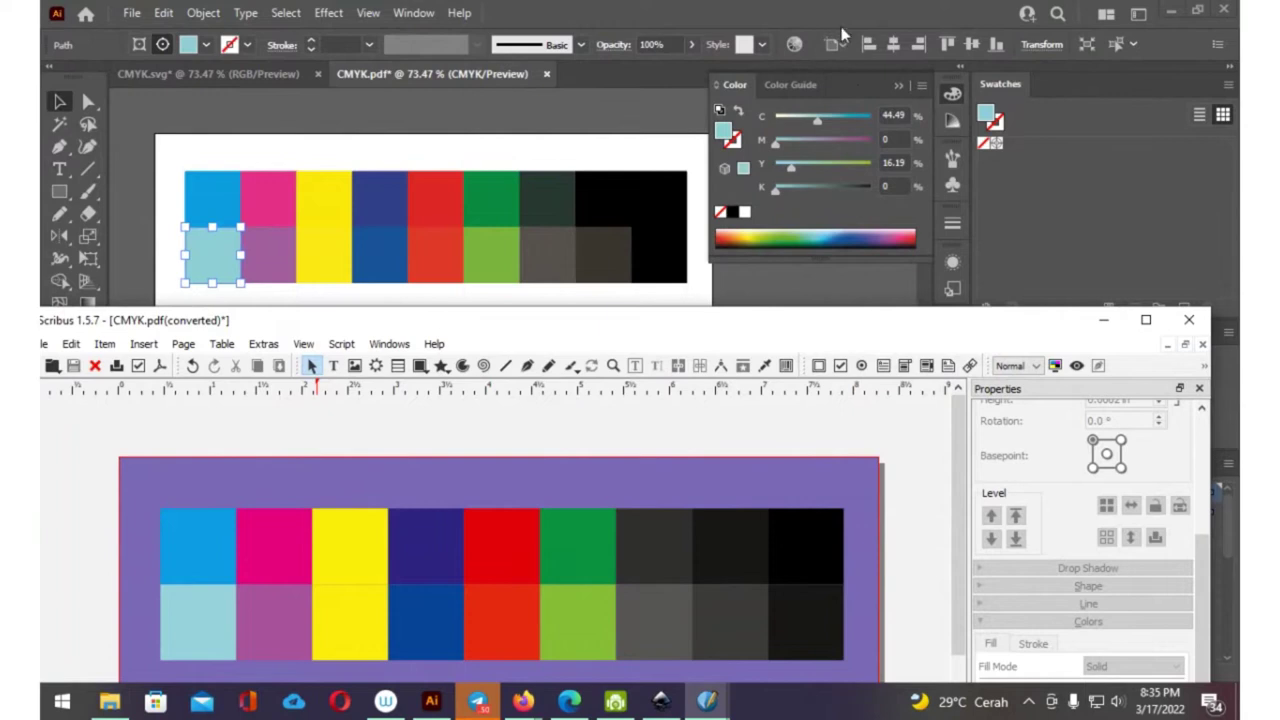
click(212, 621)
drag(955, 328, 938, 118)
mouse_move(1070, 539)
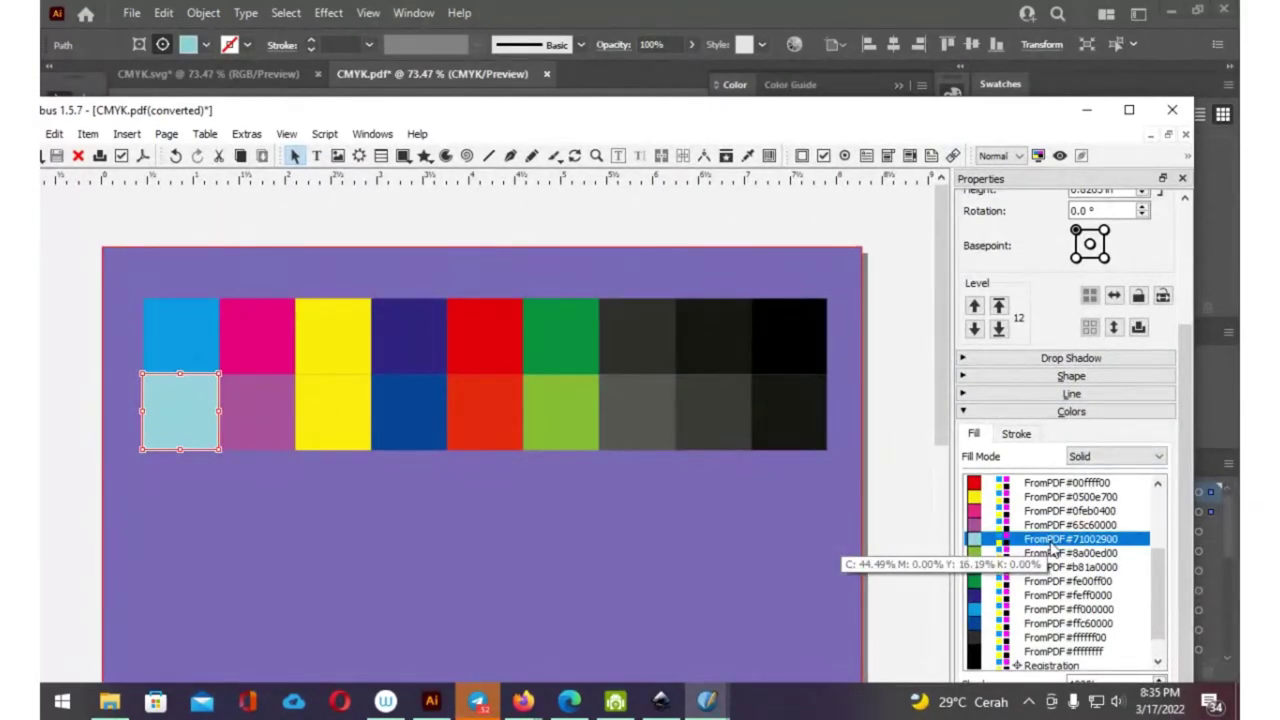
drag(923, 112, 914, 445)
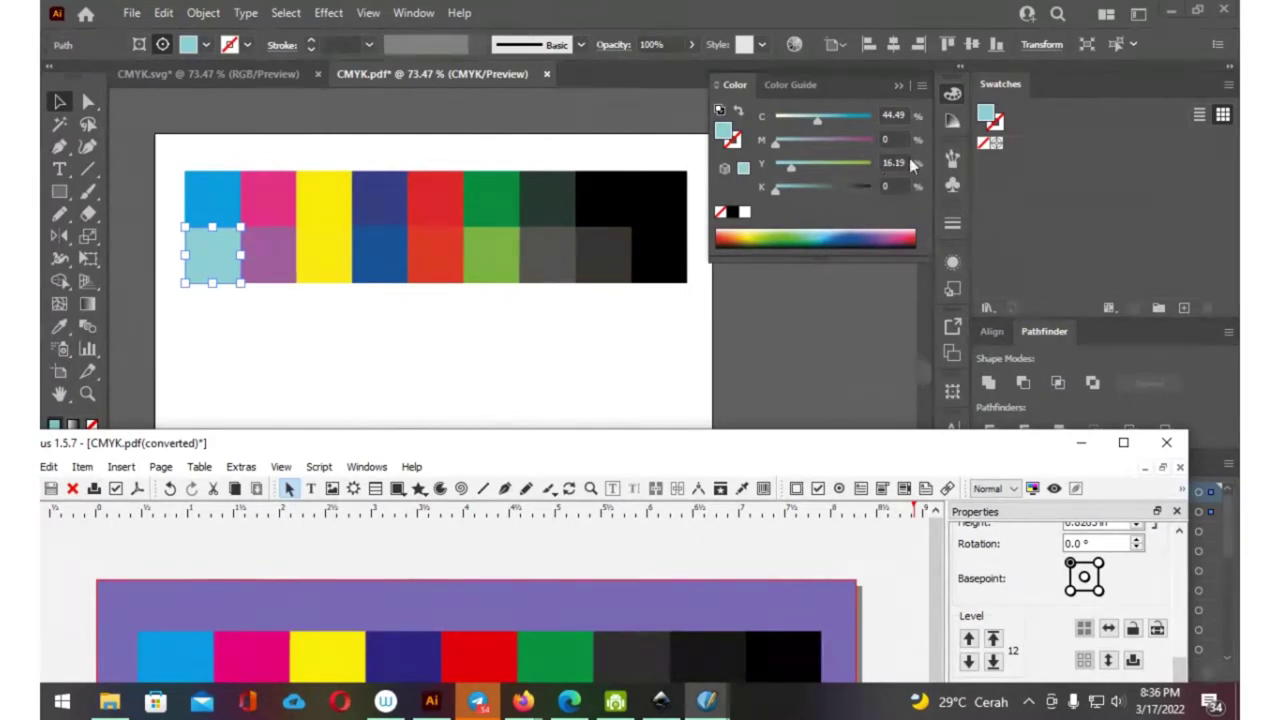
double_click(780, 452)
mouse_move(1123, 615)
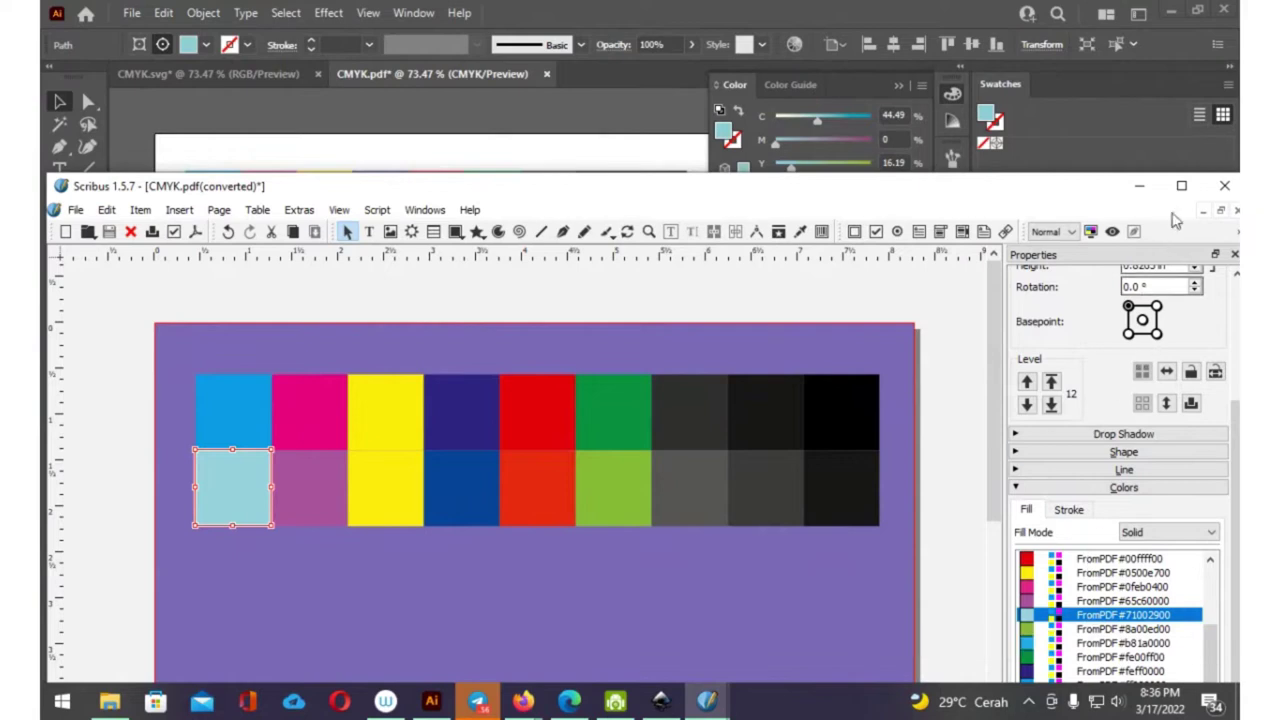
click(1142, 190)
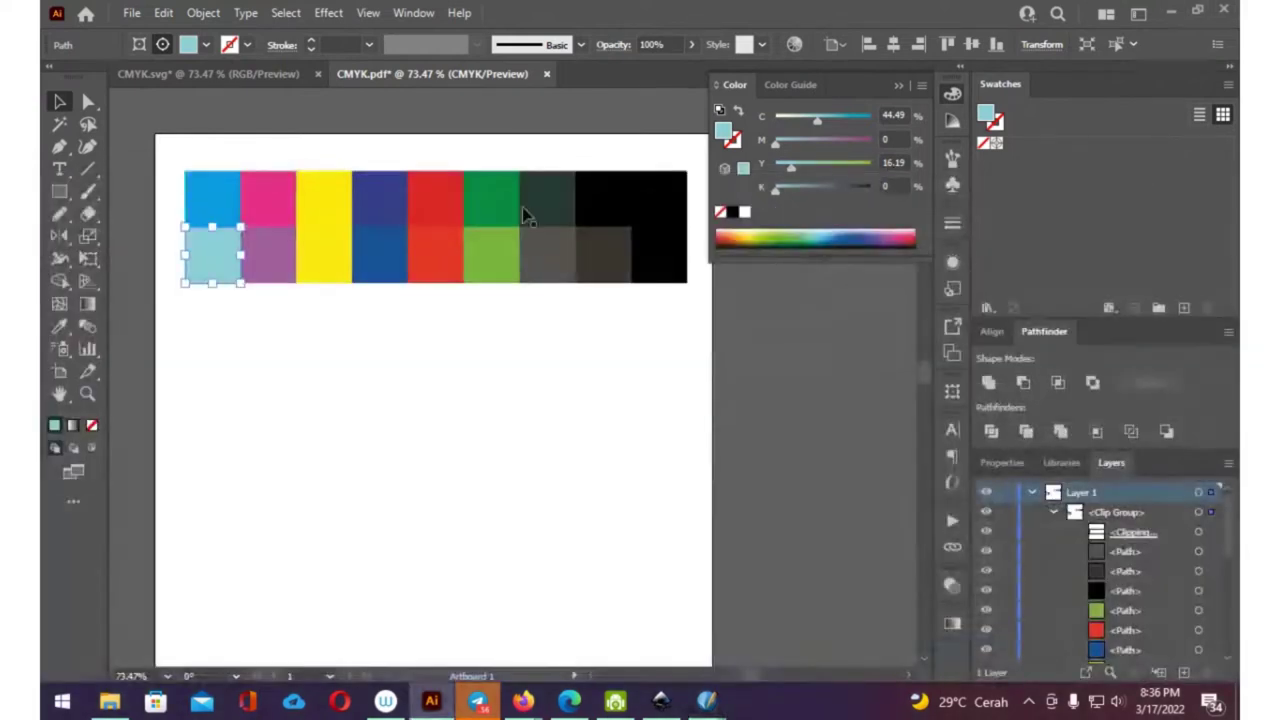
click(266, 266)
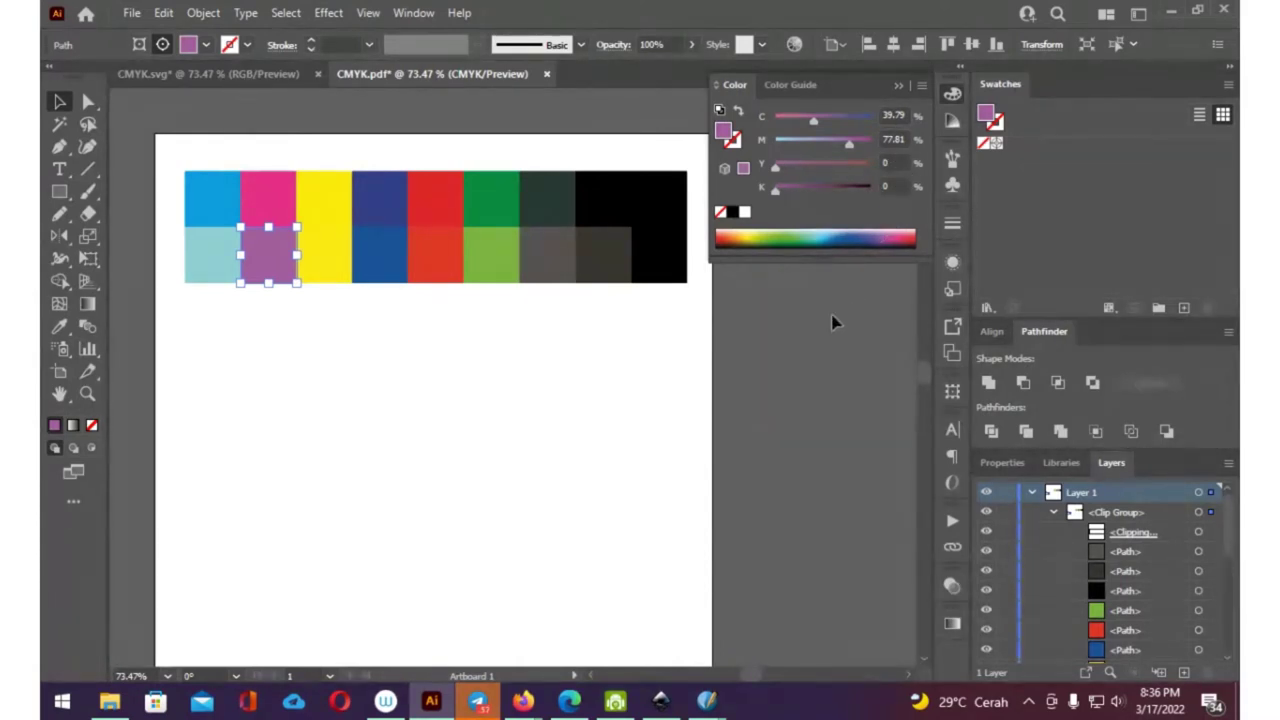
- Compare the yellow square in Scribus and Illustrator (C 1.89, Y 90.68), then hide Scribus
key(alt+Tab)
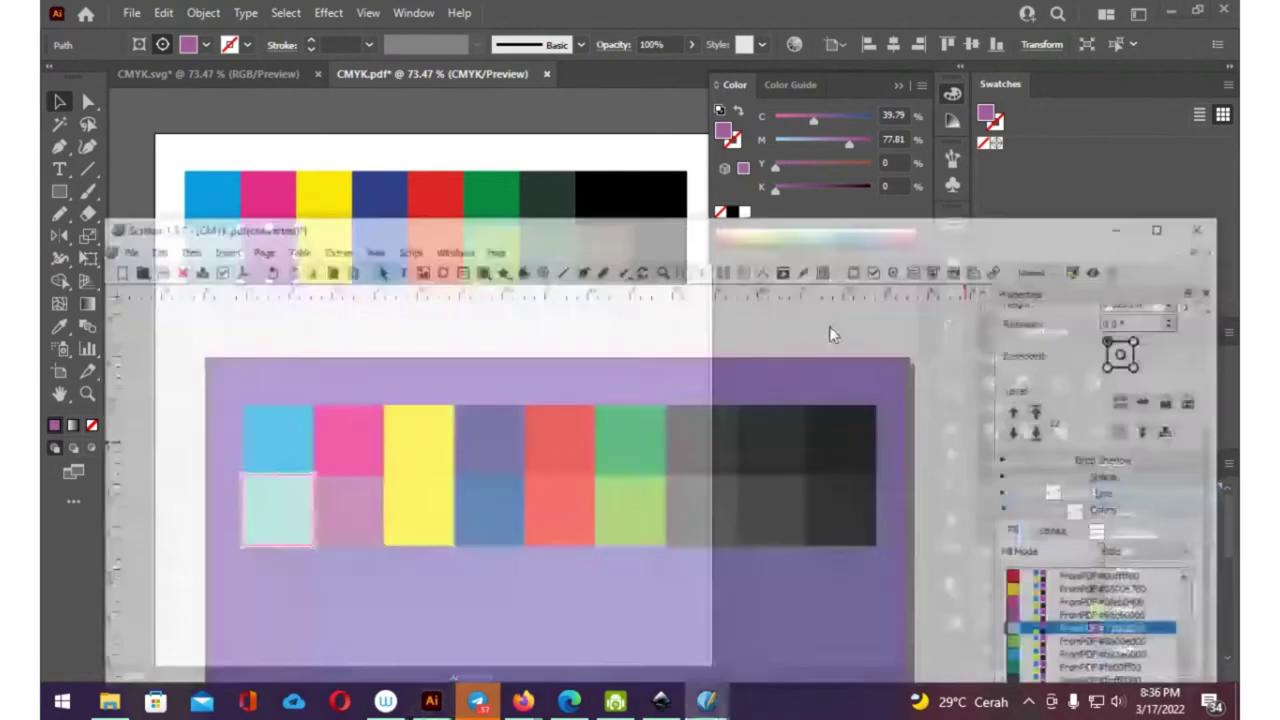
click(304, 491)
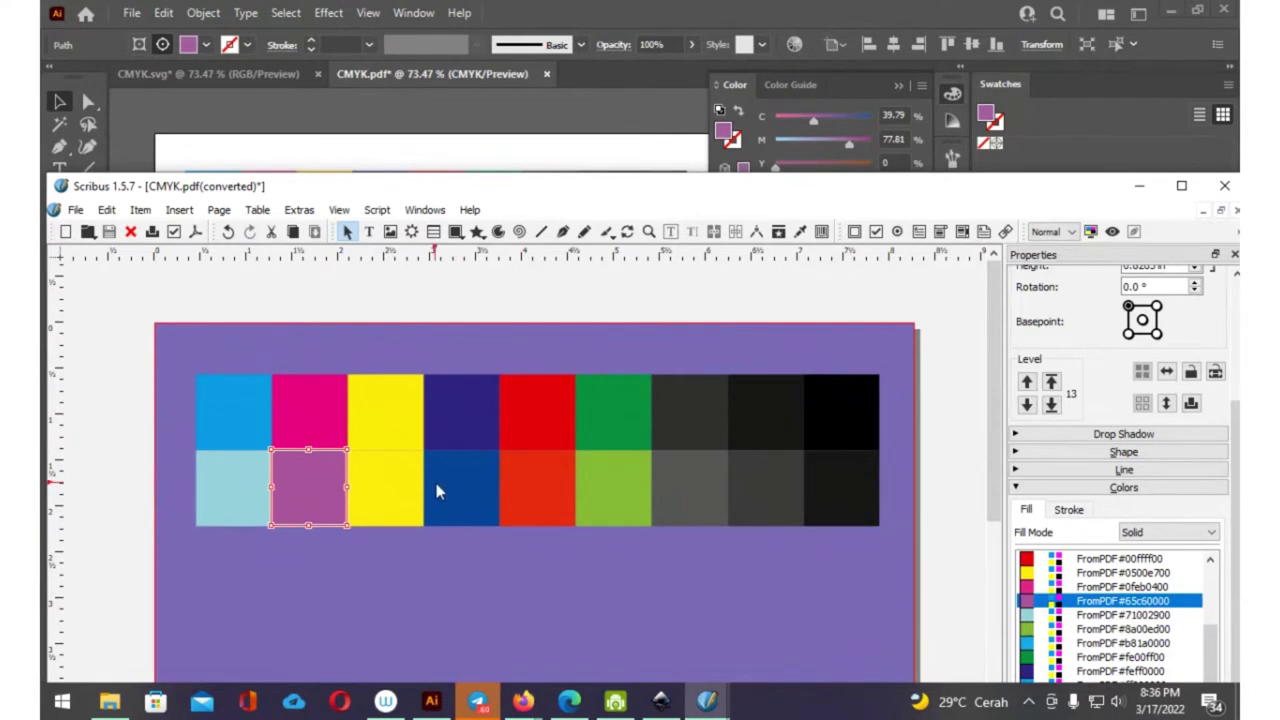
click(396, 490)
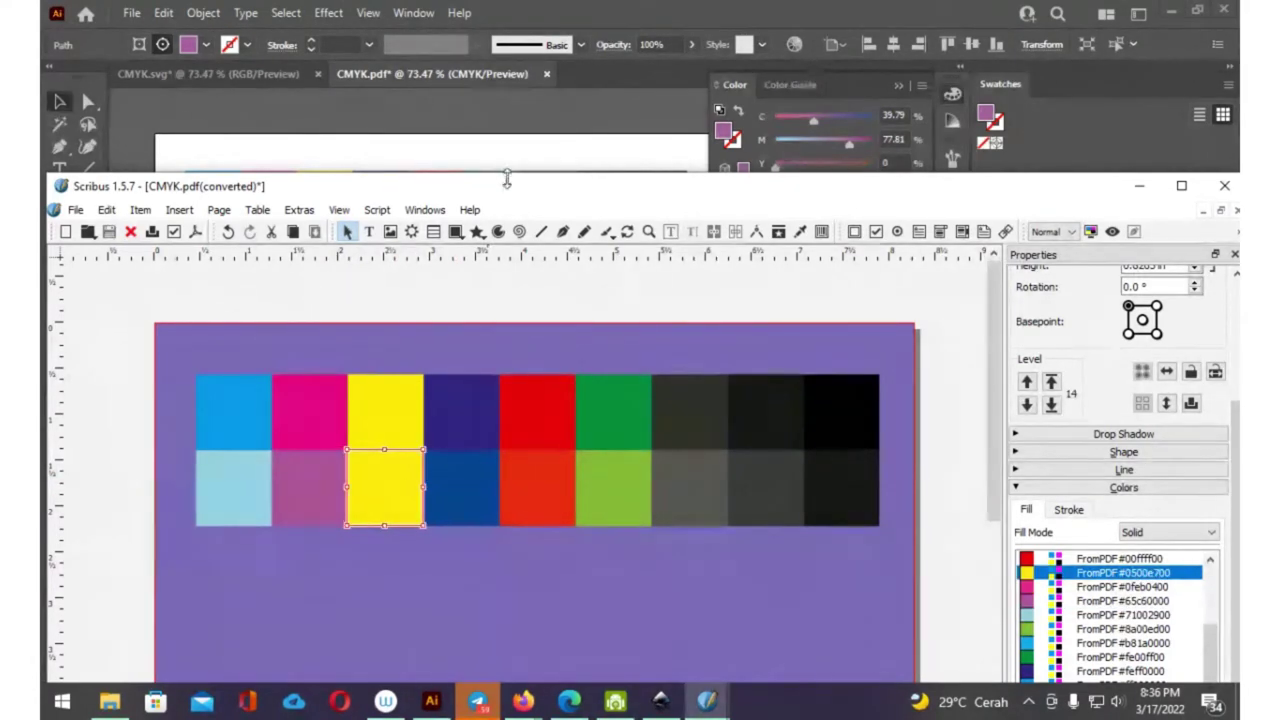
drag(508, 185, 508, 345)
click(329, 251)
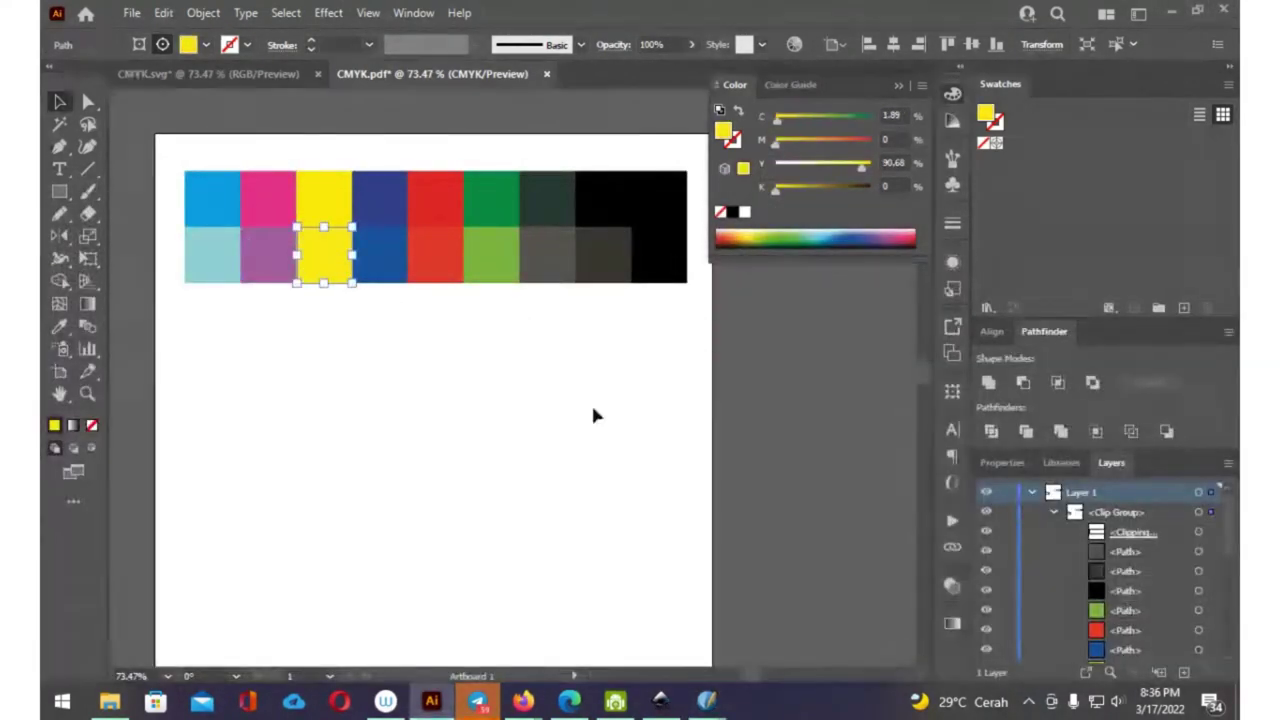
key(alt+Tab)
drag(683, 345, 665, 214)
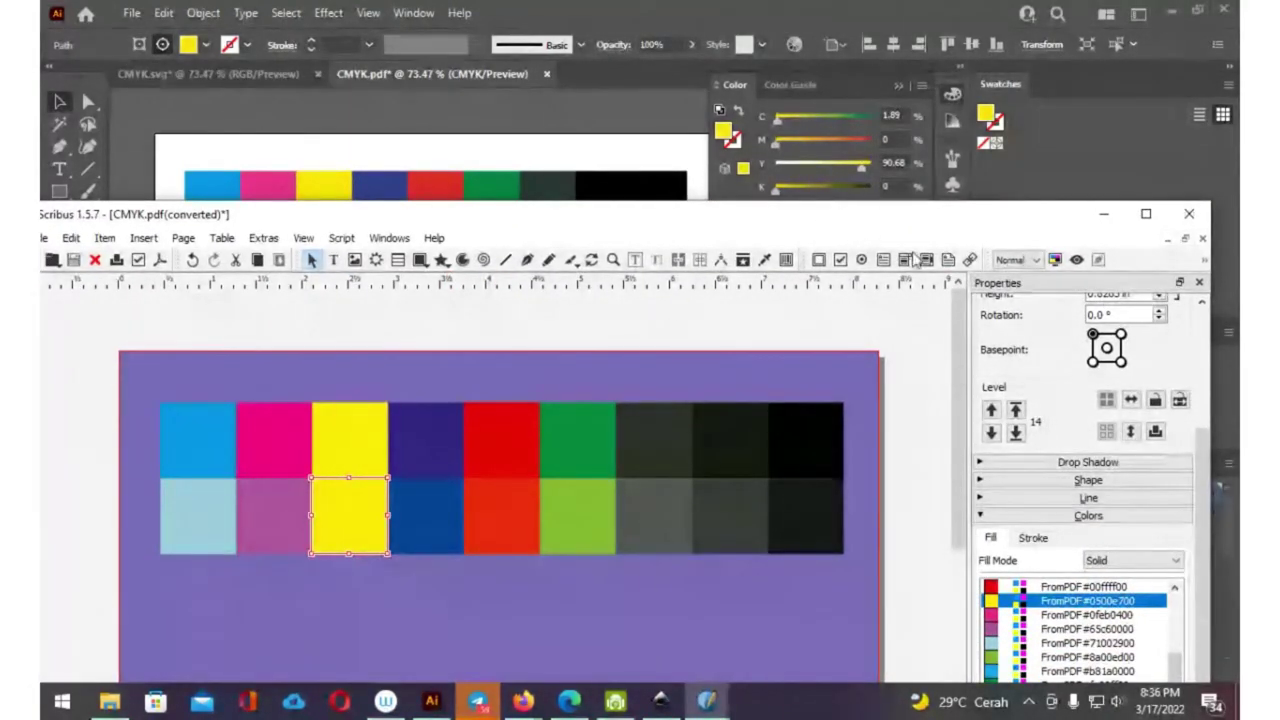
mouse_move(1088, 601)
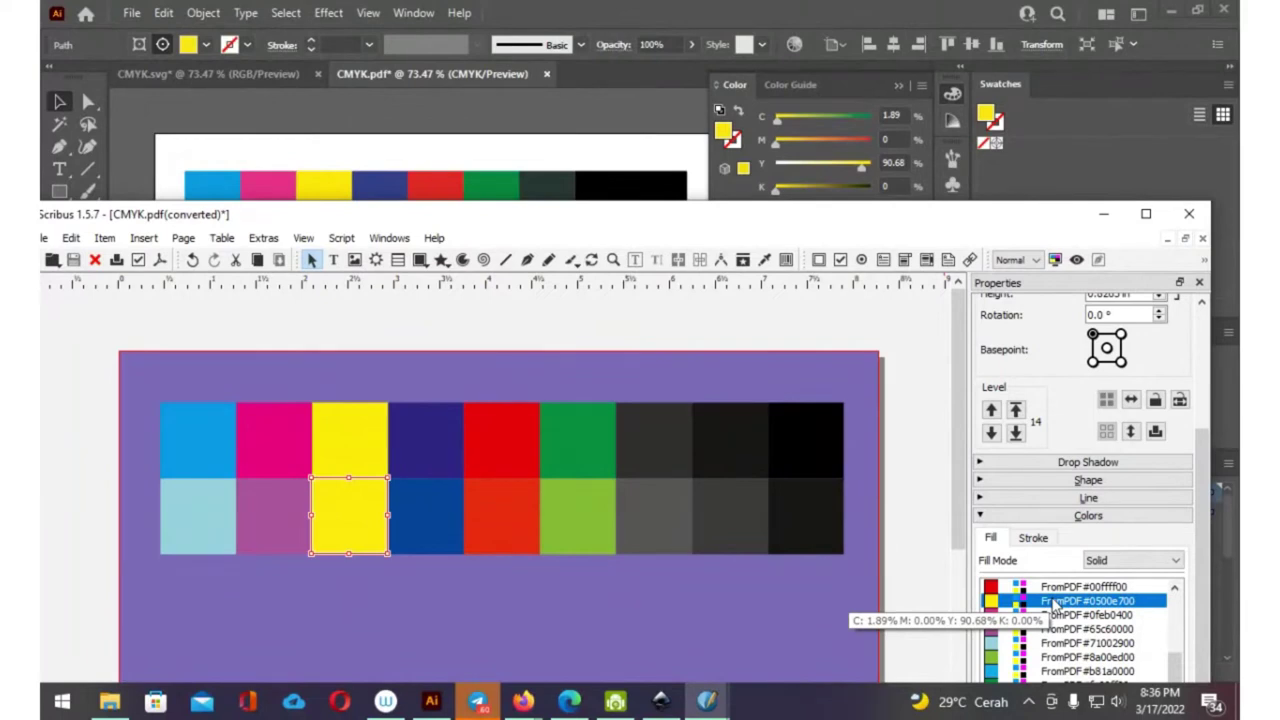
click(1103, 214)
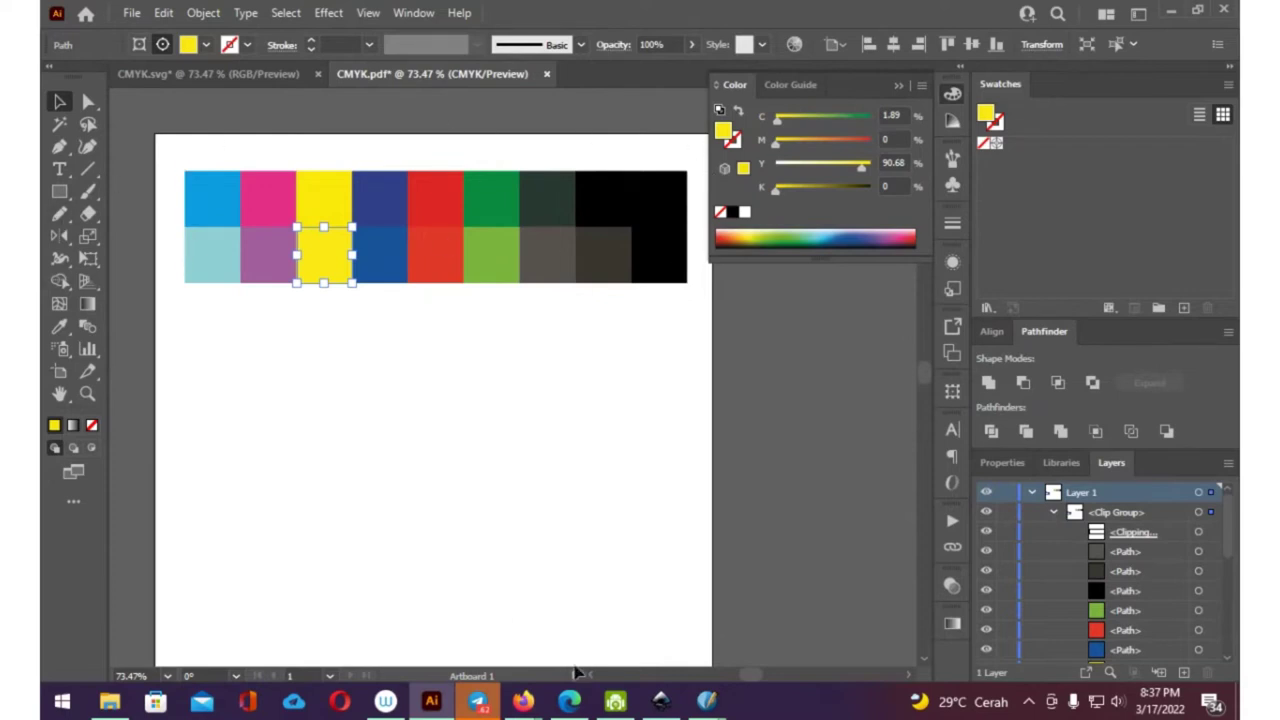
mouse_move(523, 701)
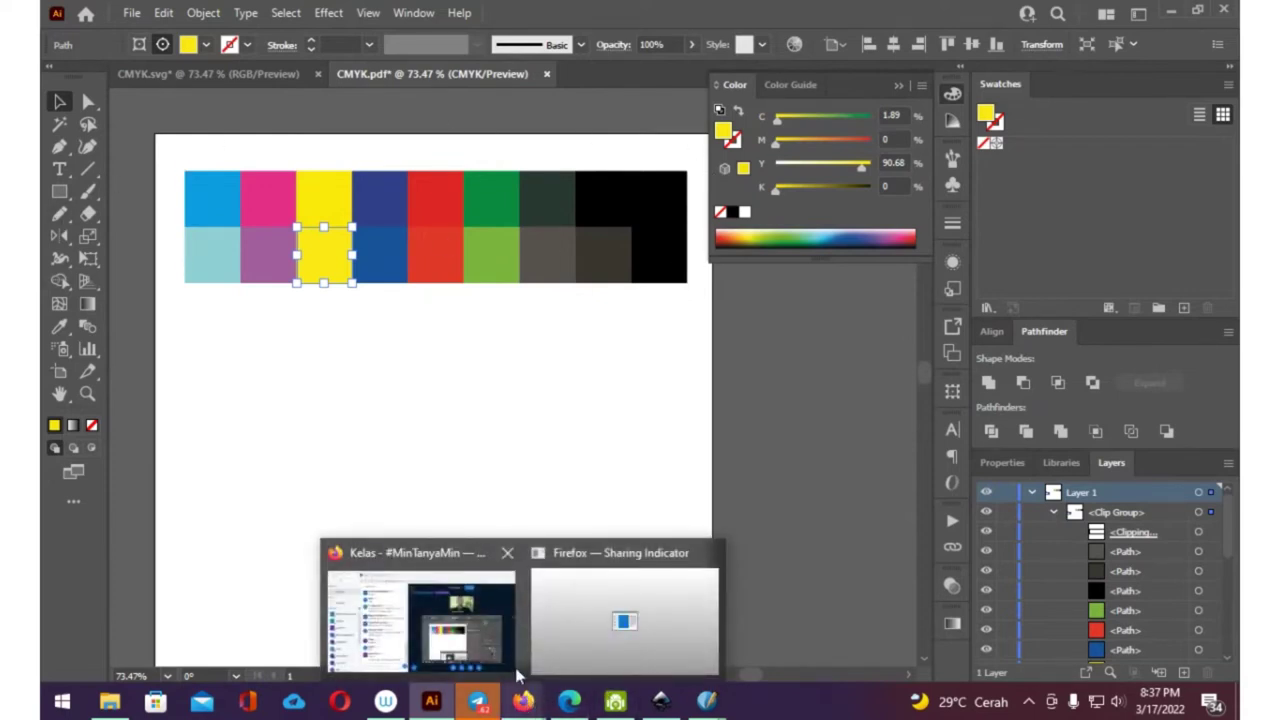
- Switch to the Tabel Uji CMY spreadsheet in Edge
click(567, 703)
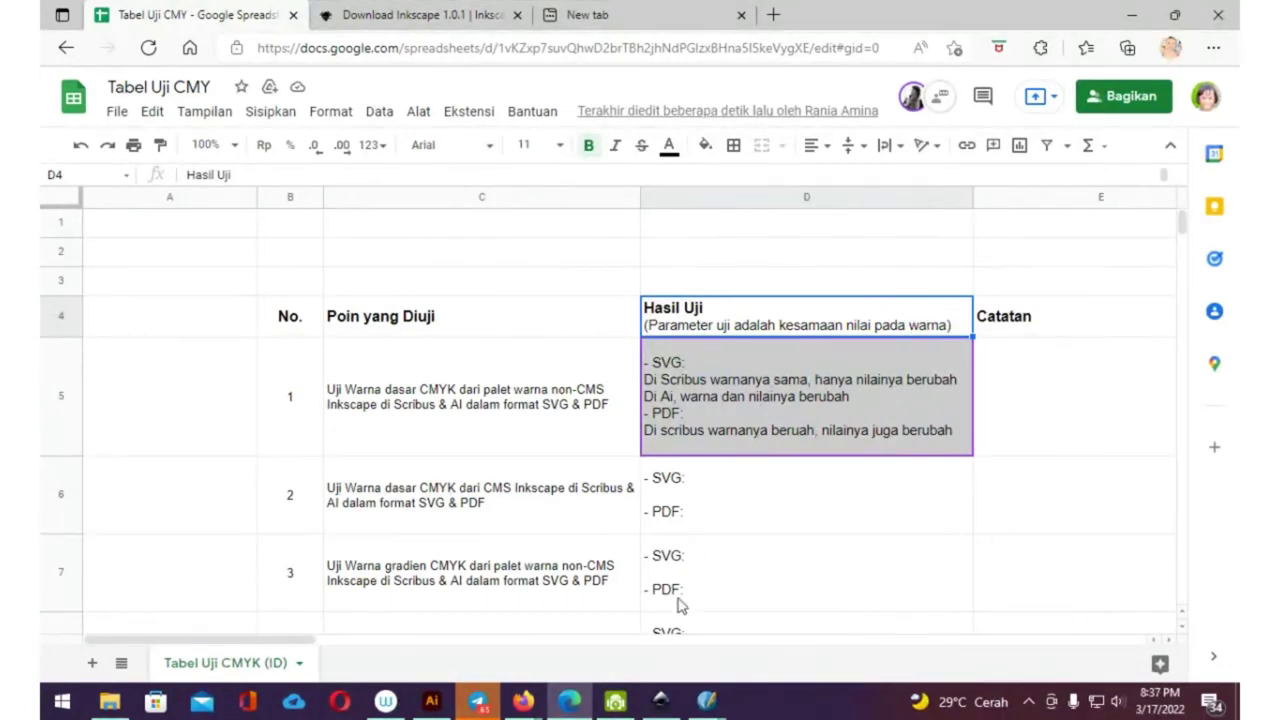
- Bring forward the Scribus window holding the converted CMYK.svg chart
click(662, 702)
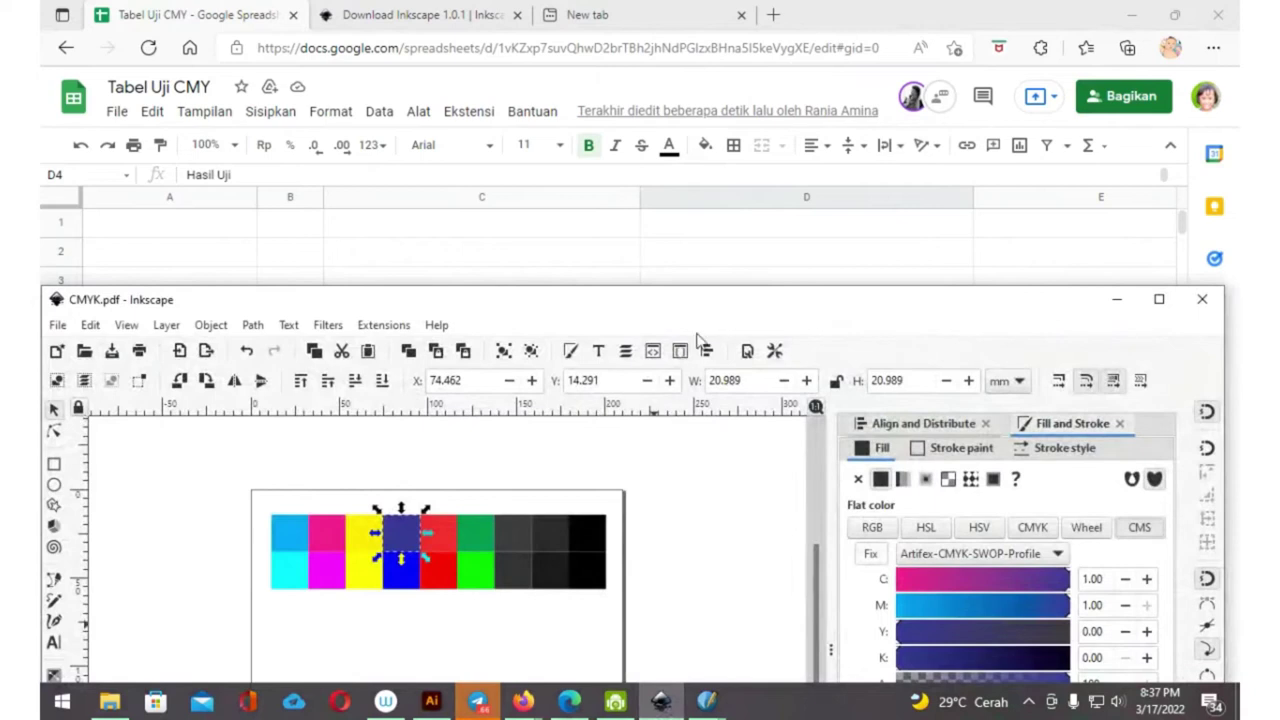
click(1117, 299)
mouse_move(707, 700)
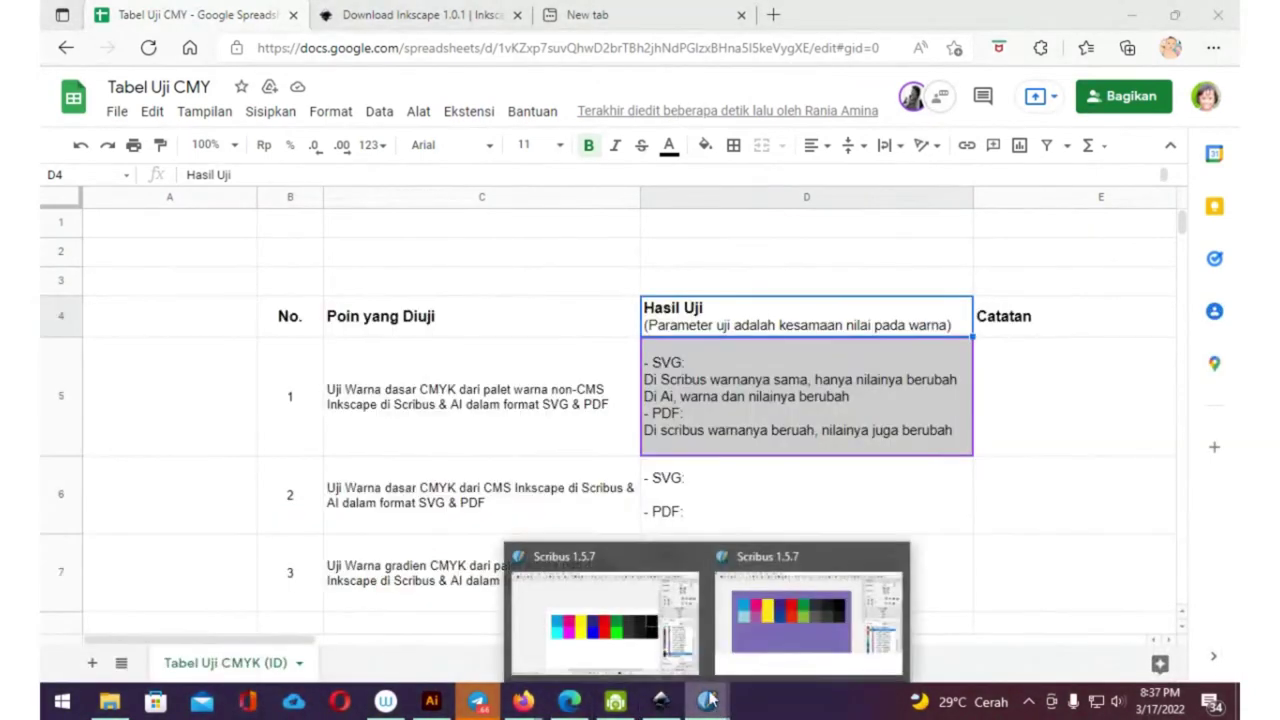
click(653, 600)
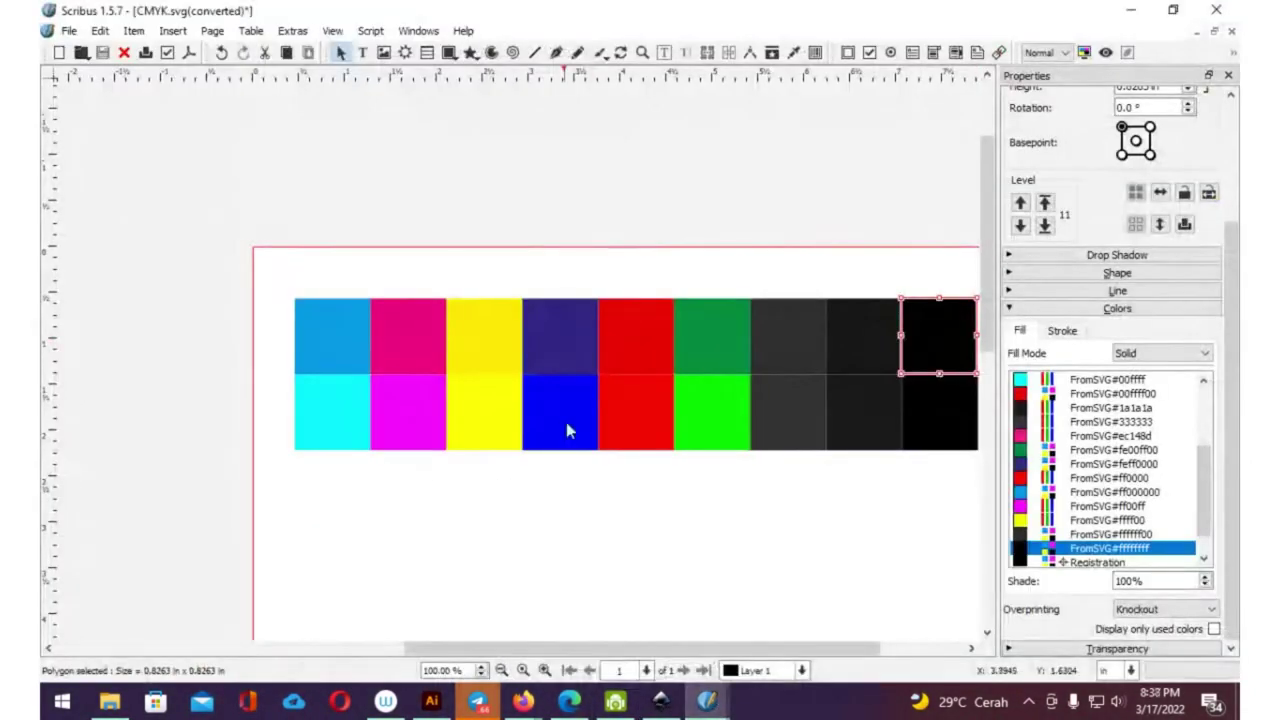
drag(769, 392, 622, 308)
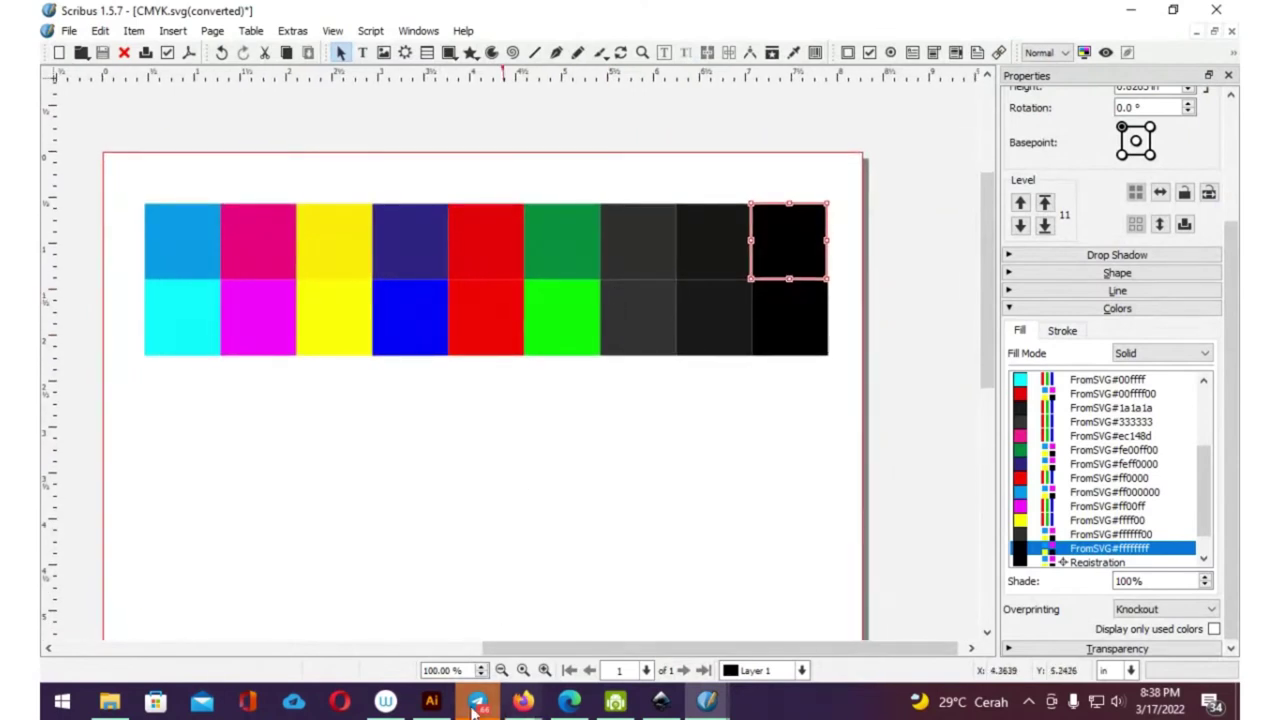
- In Illustrator, switch to the CMYK.svg document and select its top row of squares
click(431, 701)
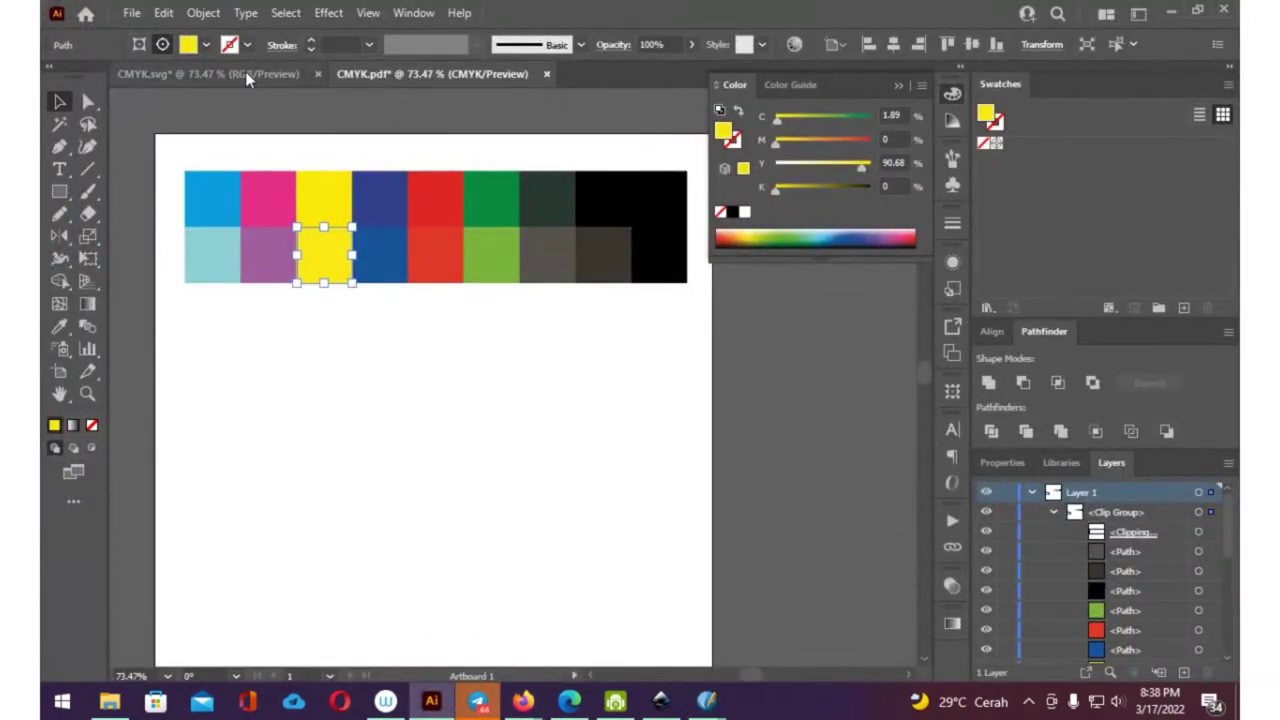
click(245, 71)
drag(592, 266, 520, 194)
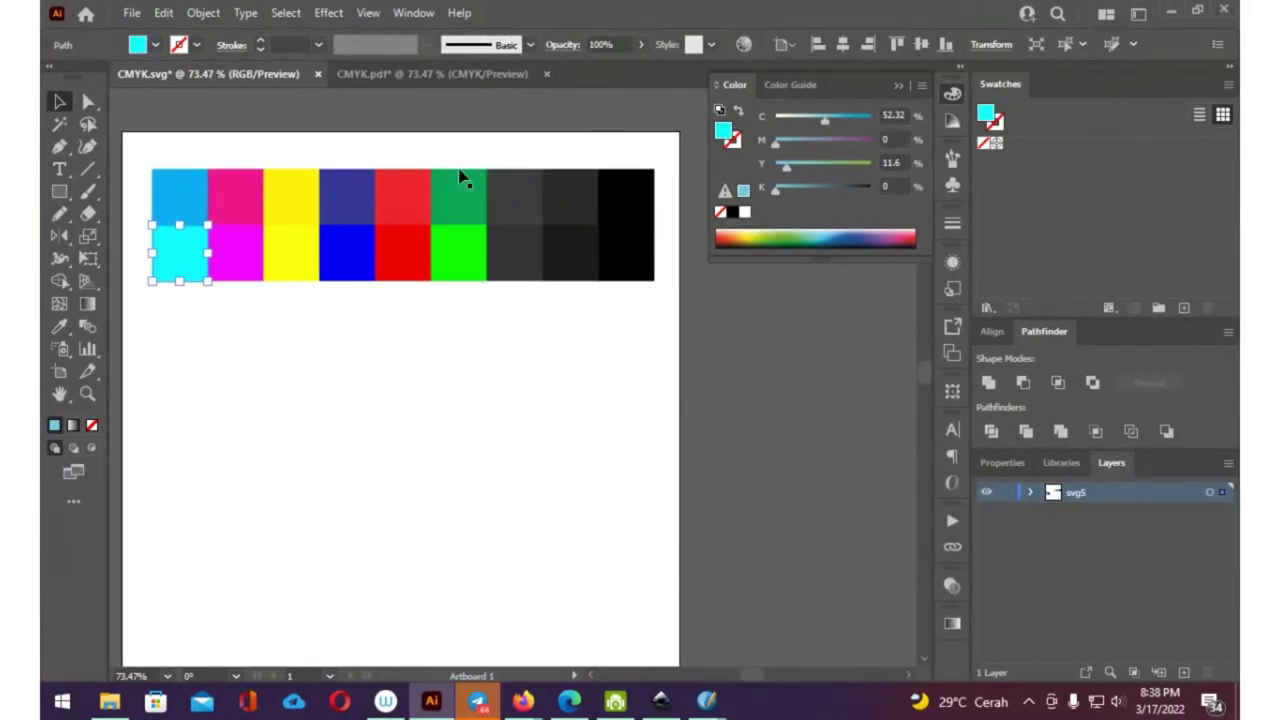
mouse_move(137, 140)
mouse_down()
mouse_move(627, 212)
mouse_move(677, 206)
mouse_up()
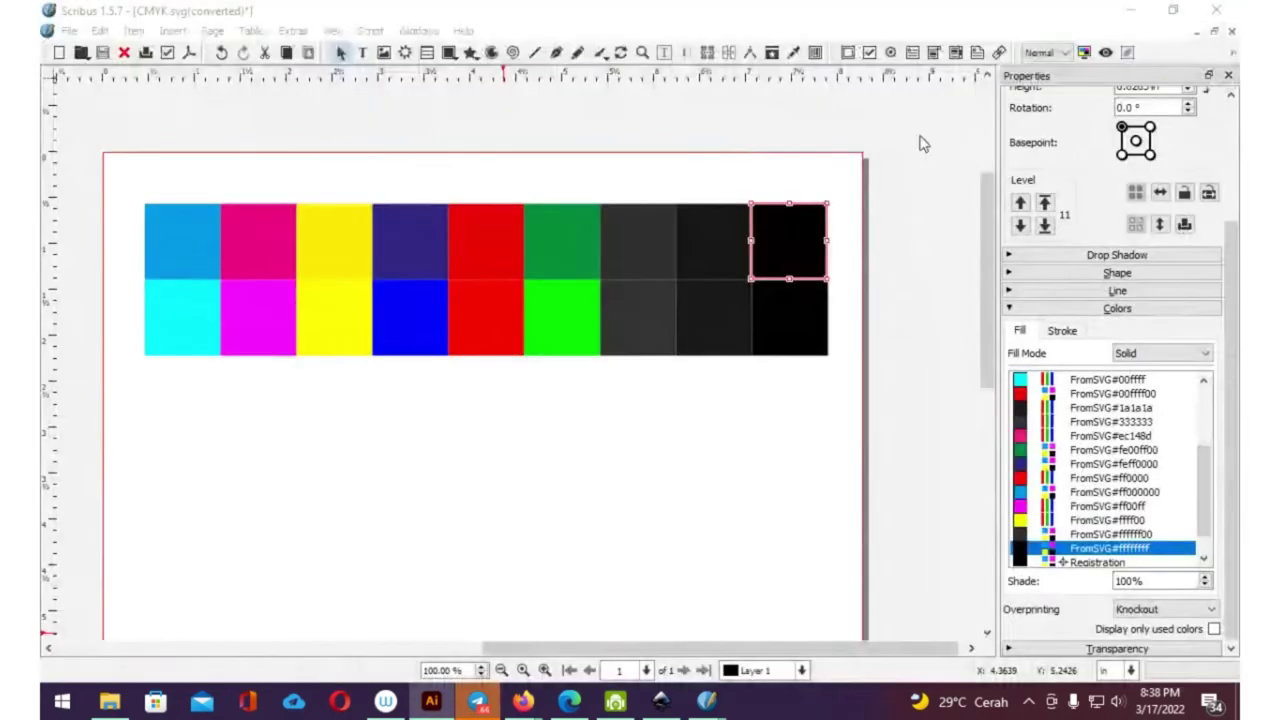
- Arrange the Scribus and maximized Illustrator windows to compare the two CMYK.svg imports
mouse_move(886, 11)
mouse_down()
mouse_move(876, 297)
mouse_move(890, 312)
mouse_up()
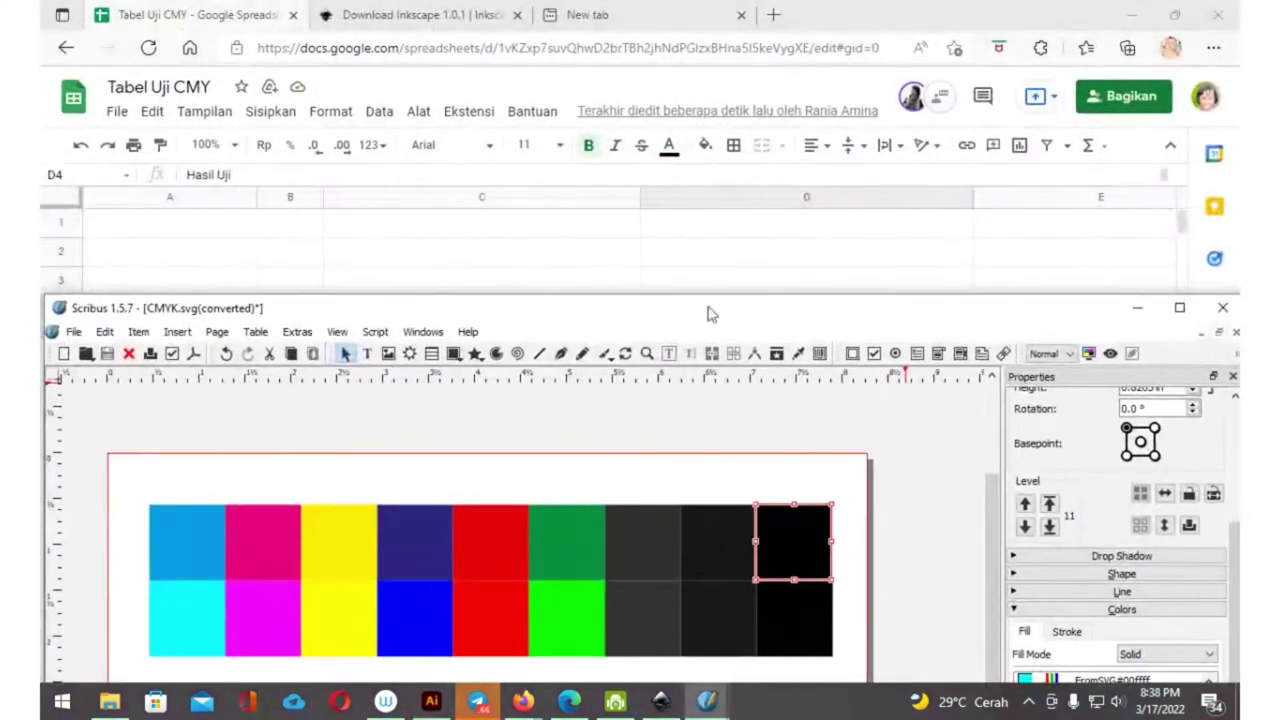
click(431, 701)
drag(597, 191, 620, 80)
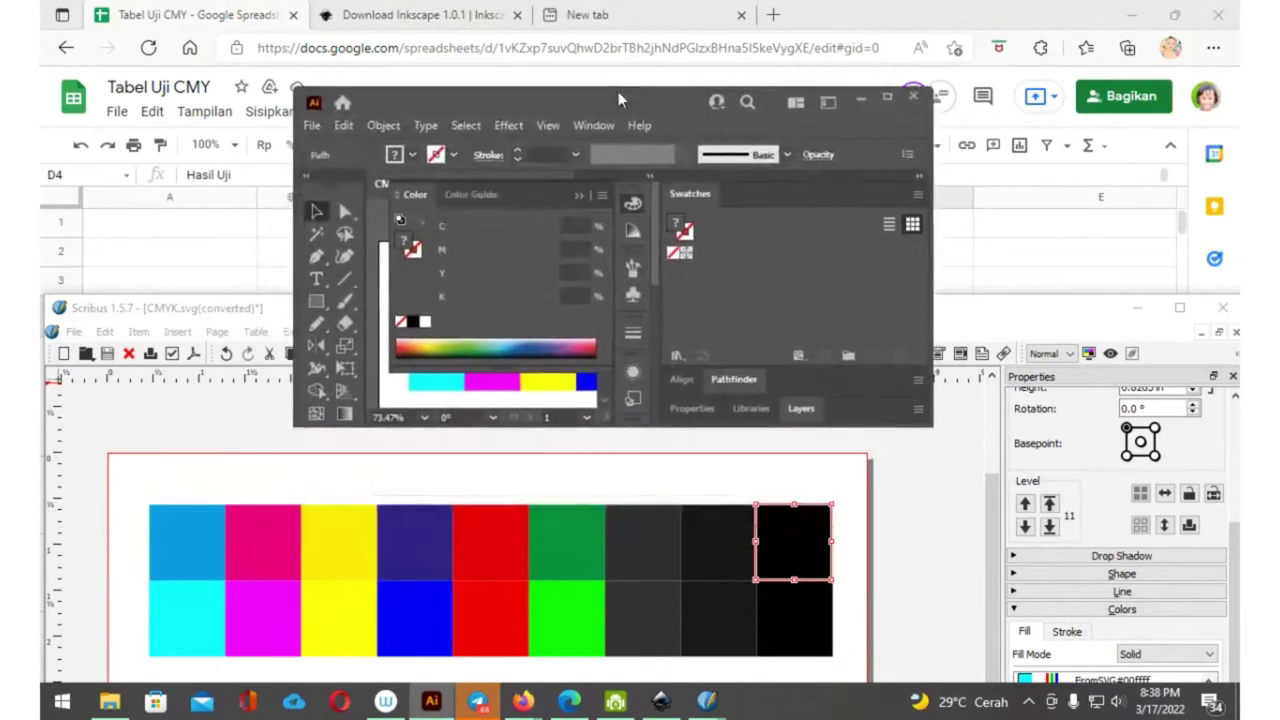
click(886, 89)
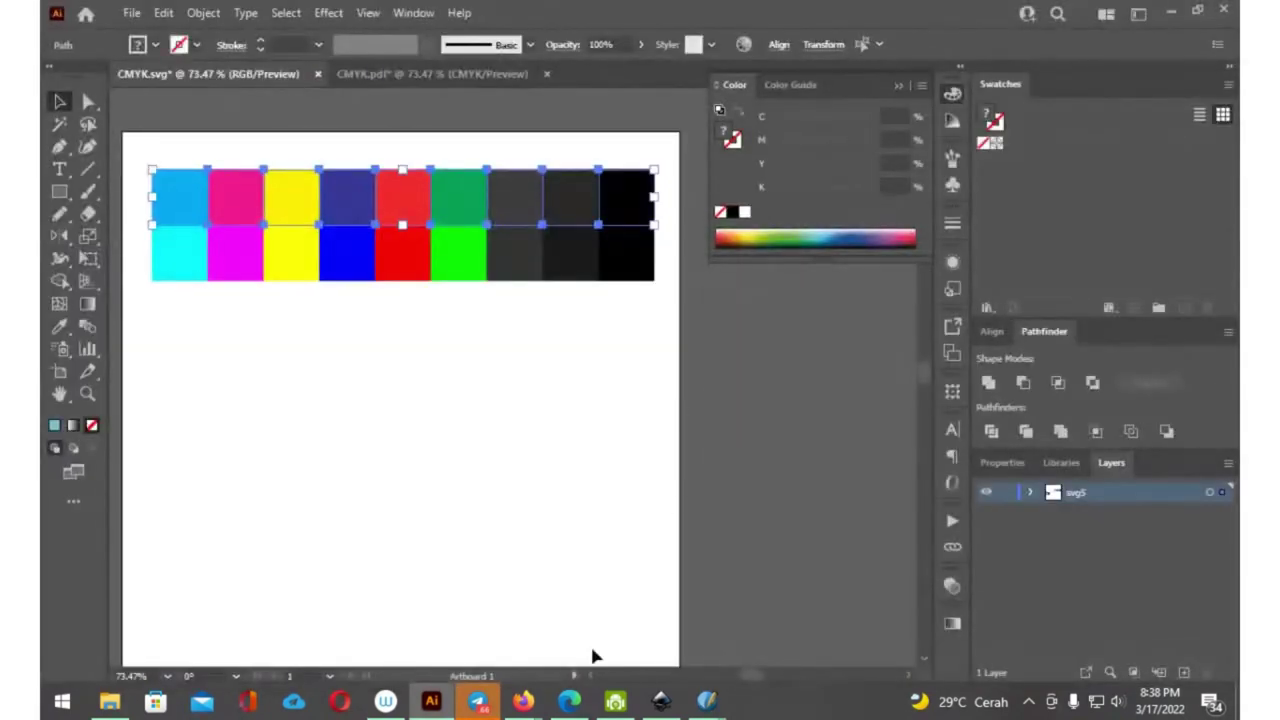
mouse_move(707, 701)
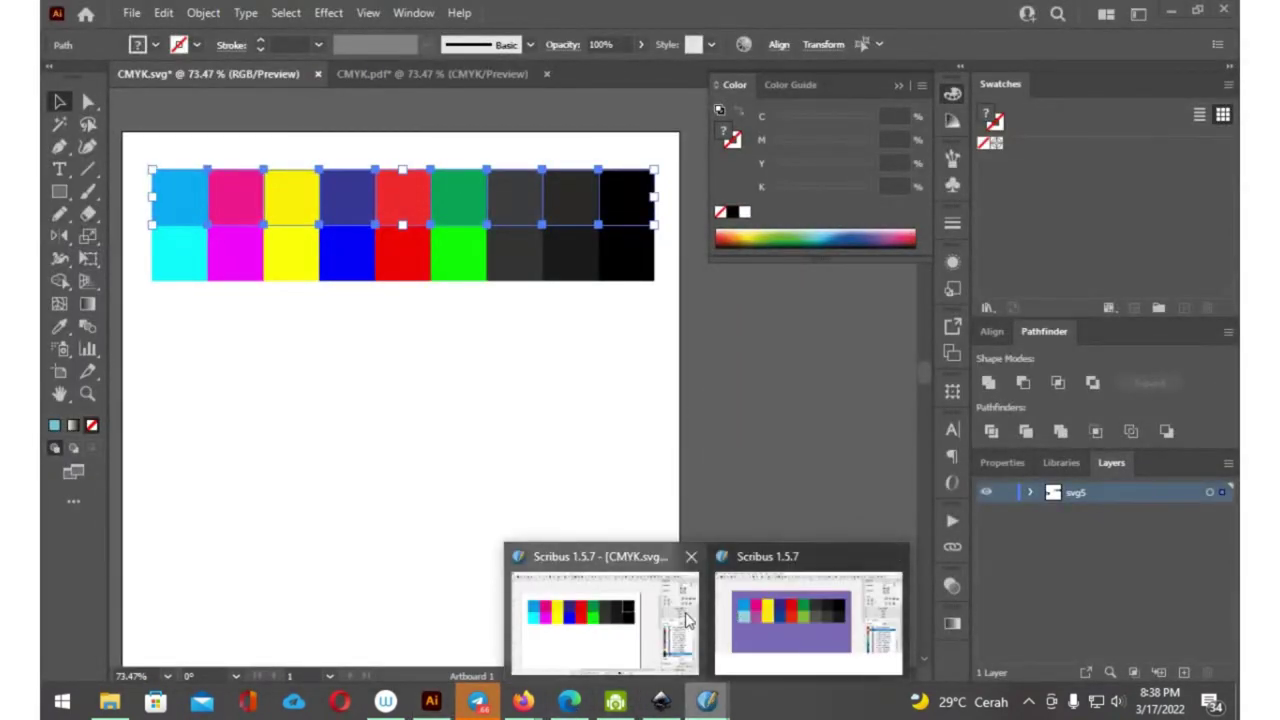
click(612, 617)
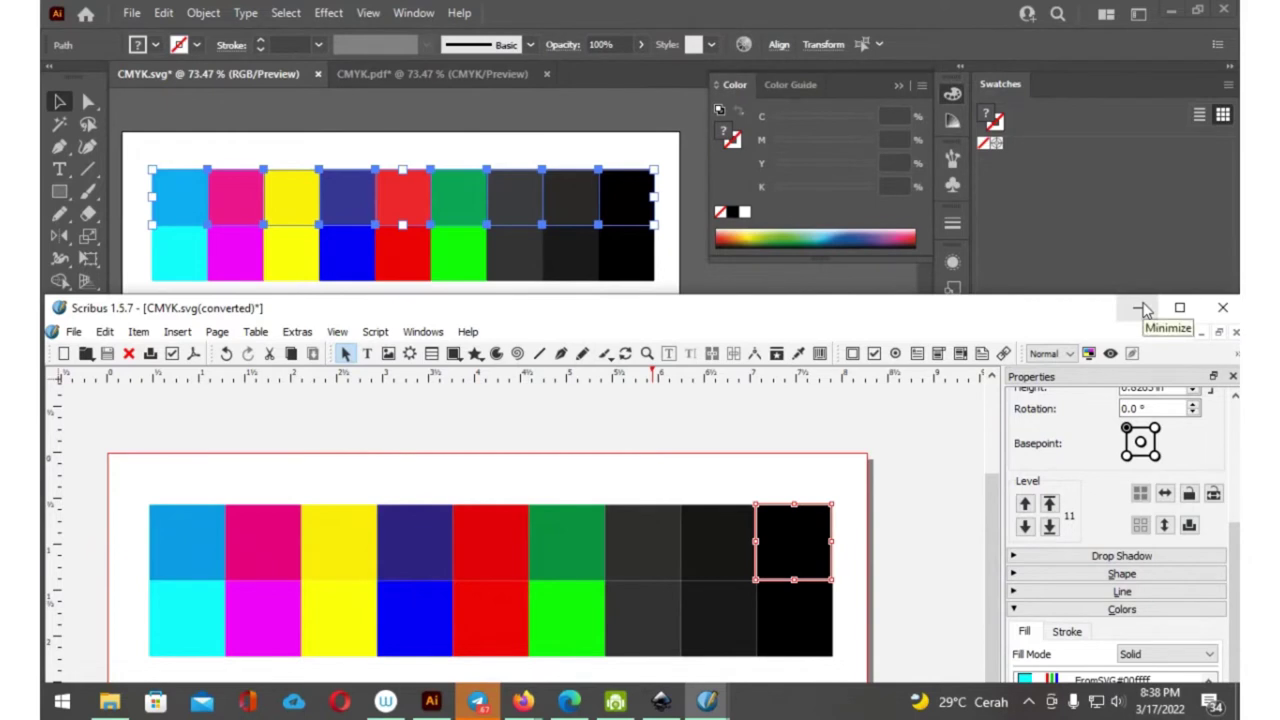
click(1143, 309)
- Minimize Illustrator to return to the Tabel Uji CMY spreadsheet
click(1170, 14)
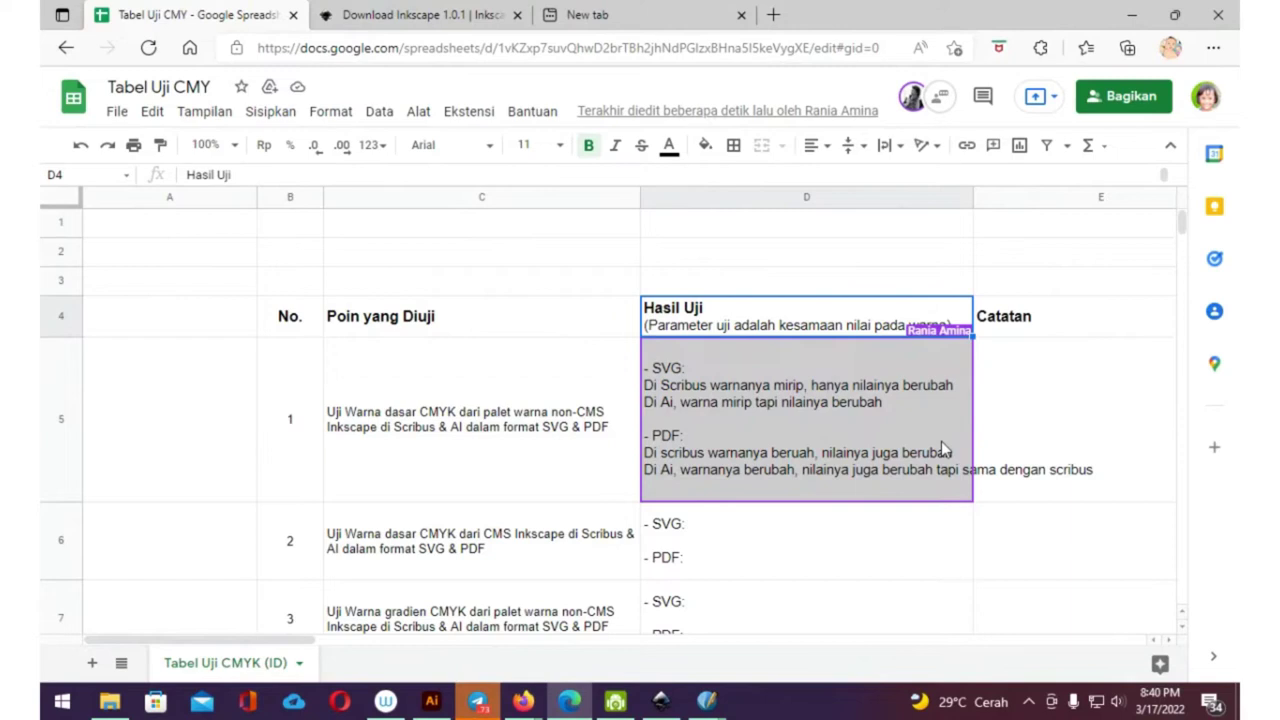
mouse_move(707, 701)
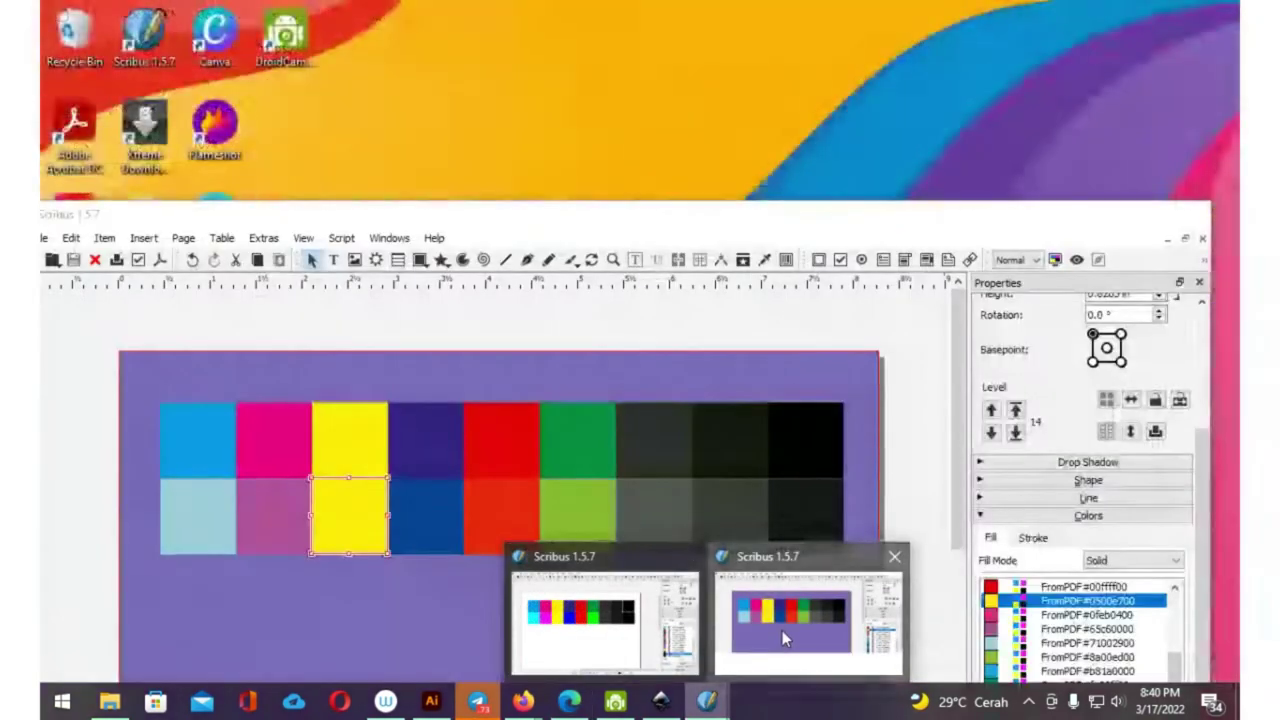
click(782, 630)
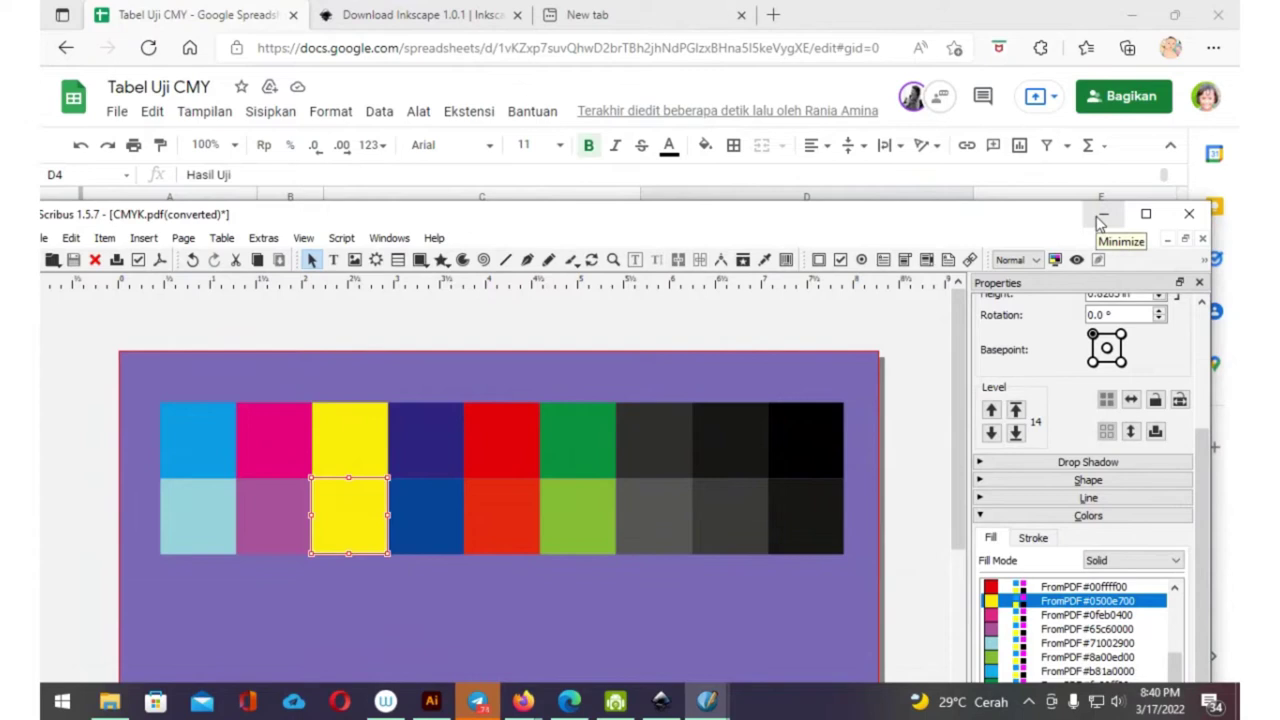
click(1101, 218)
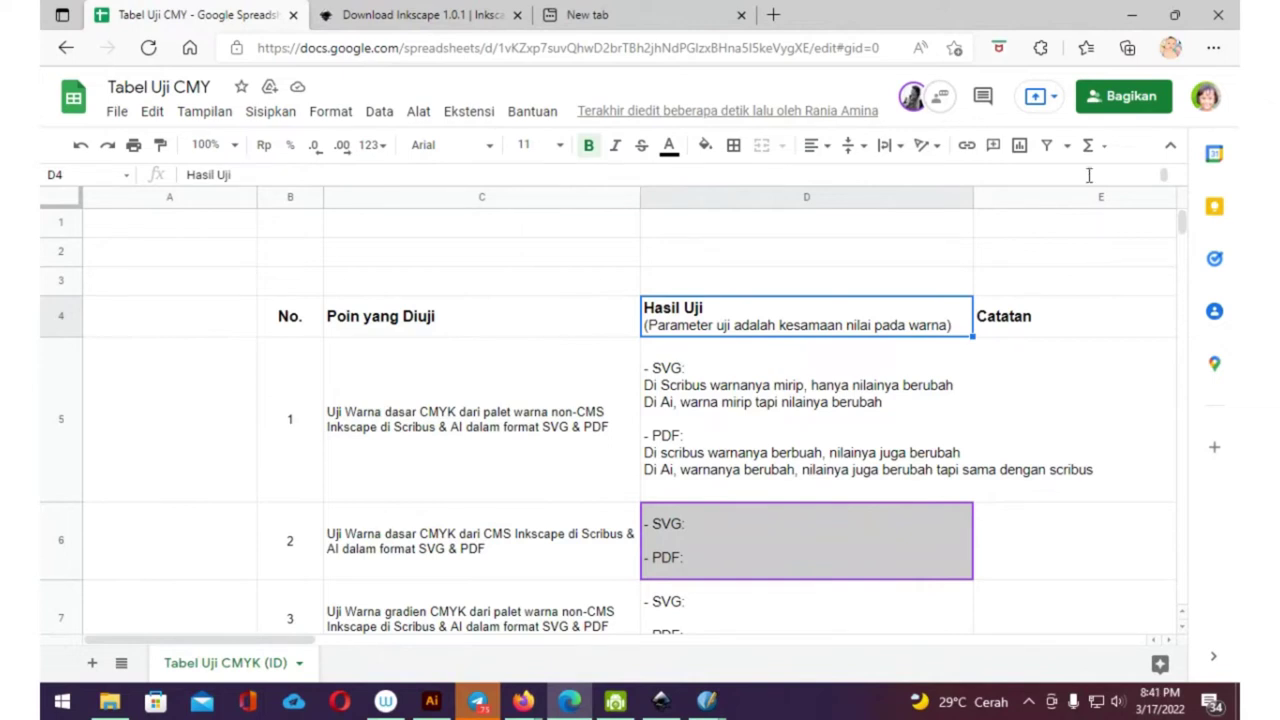
mouse_move(806, 540)
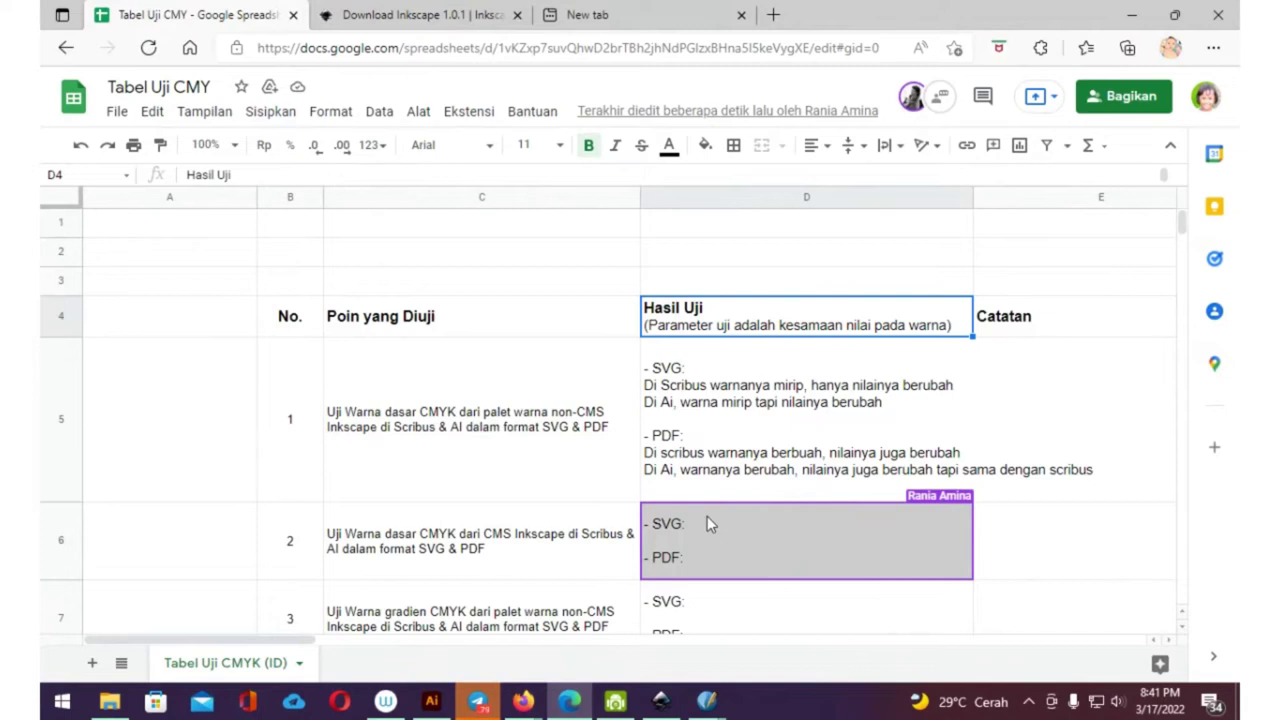
- Scroll down the sheet to test 2's SVG result cell
scroll(707, 516, down, 1)
scroll(707, 520, down, 1)
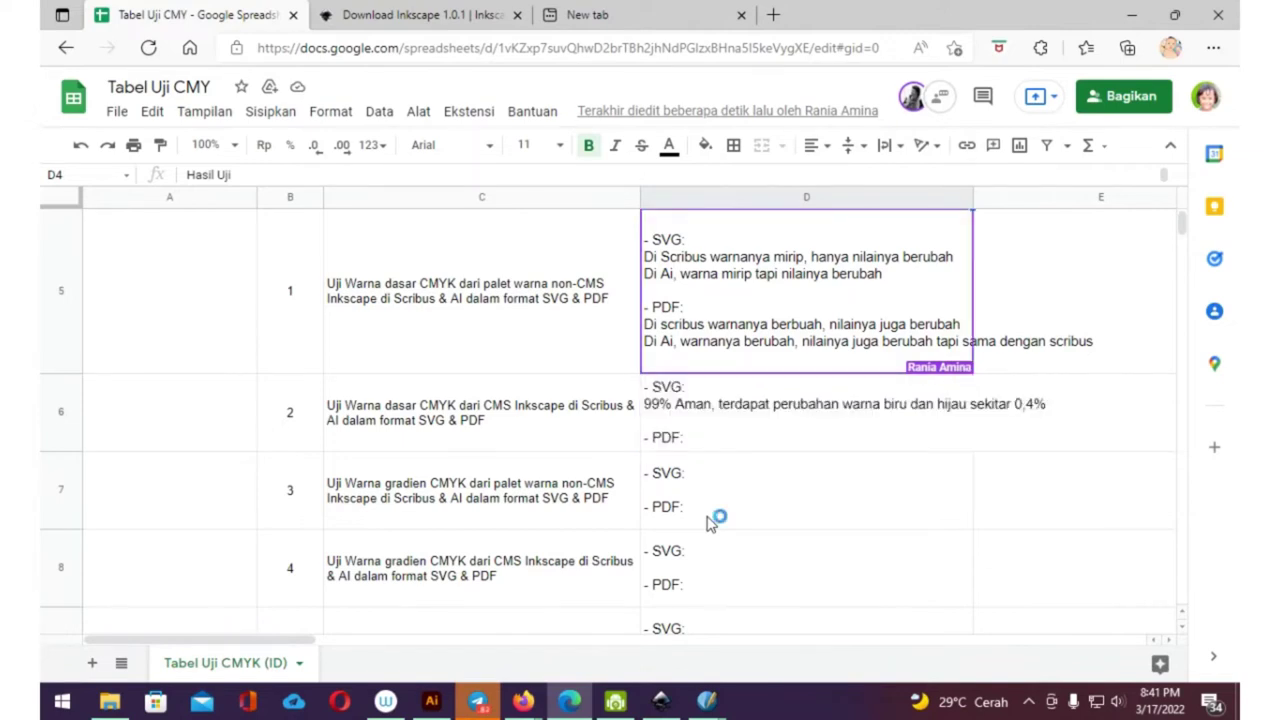
- In Scribus's CMYK.svg, check the green and dark blue squares' FromSVG fill colours
click(661, 701)
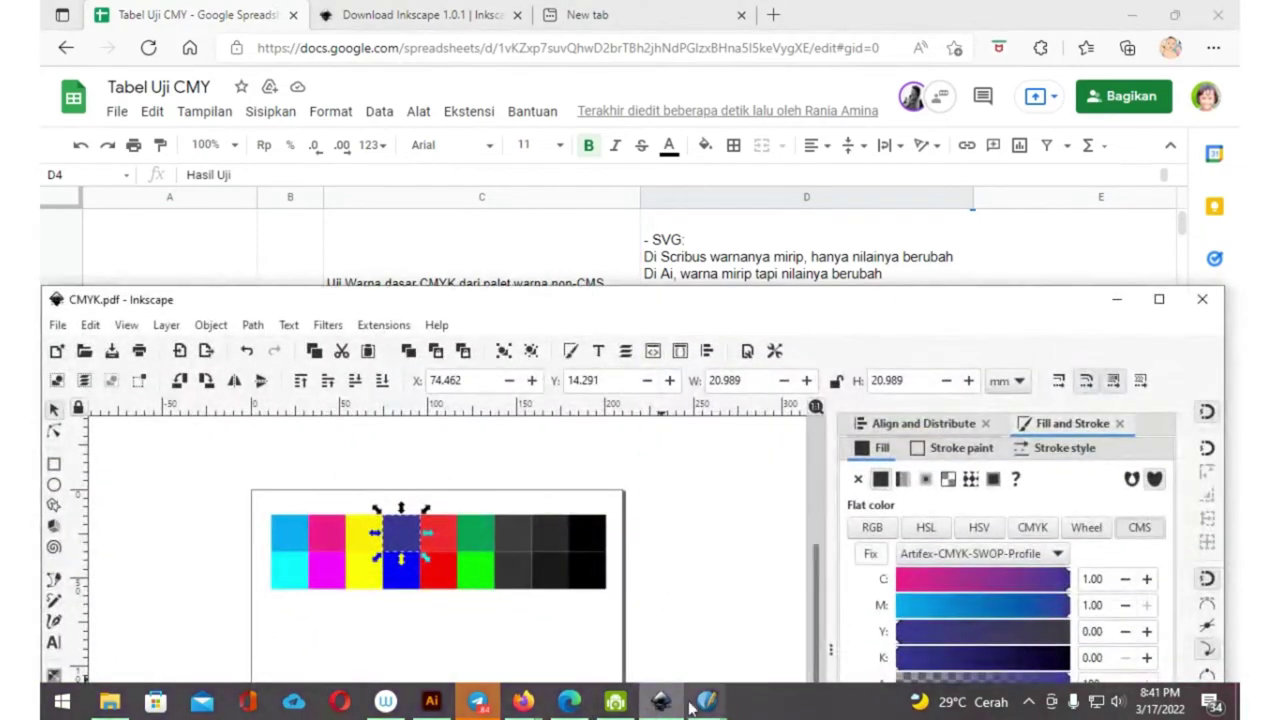
mouse_move(706, 701)
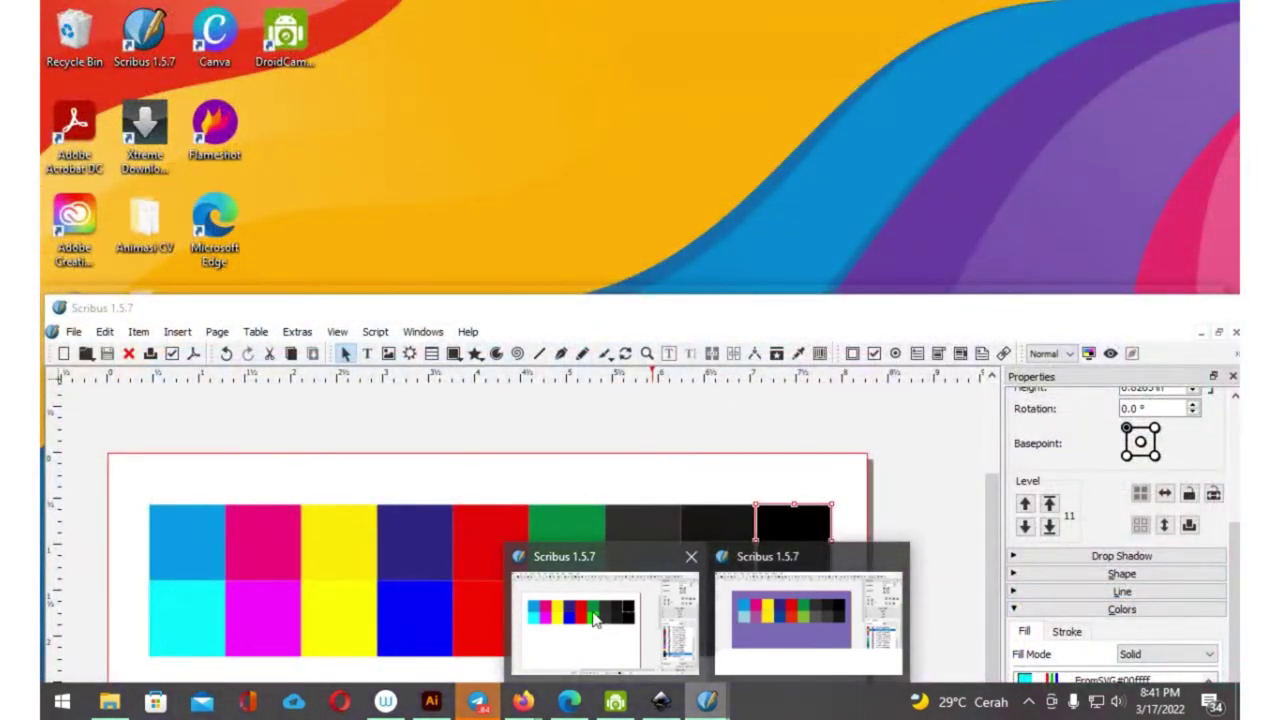
click(592, 614)
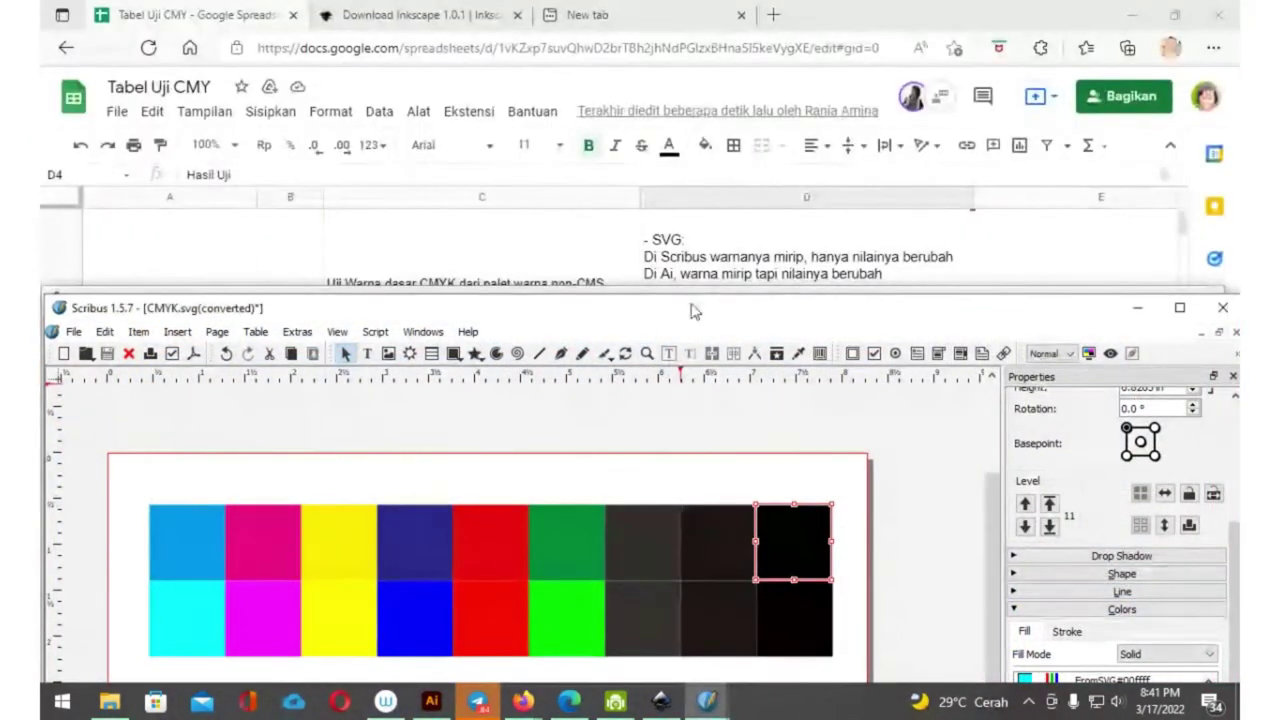
drag(695, 312, 712, 139)
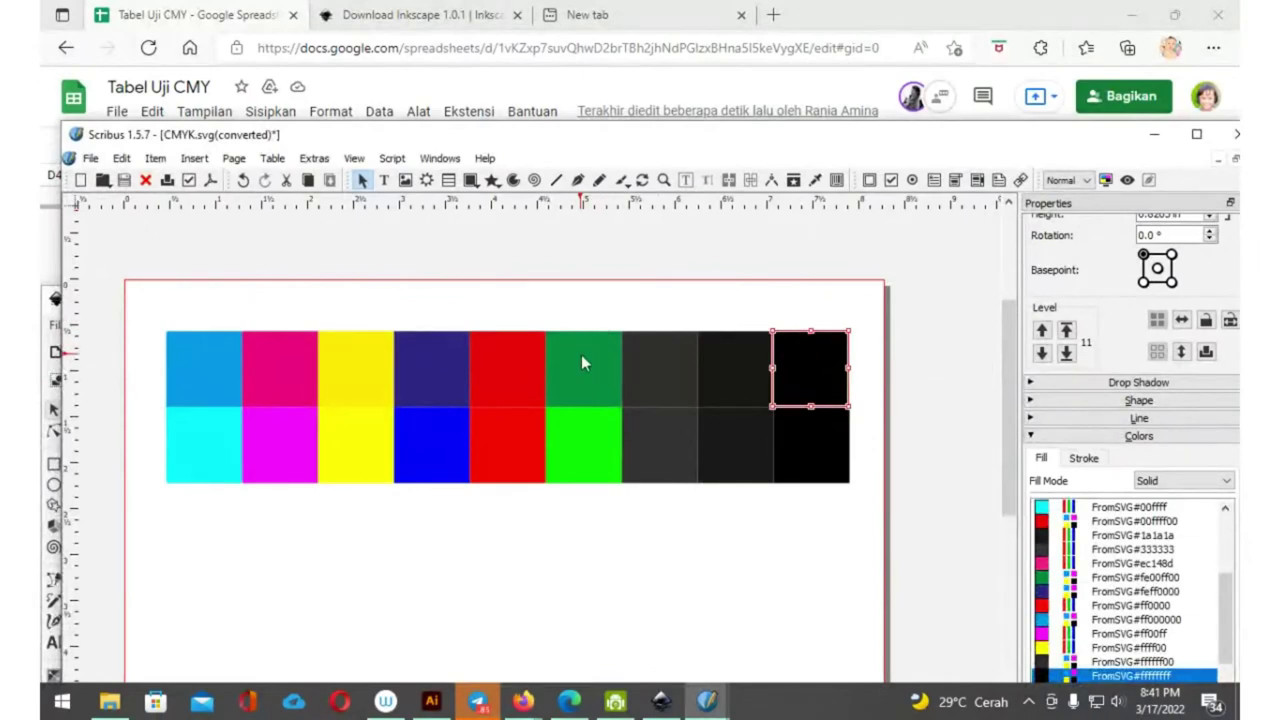
click(581, 356)
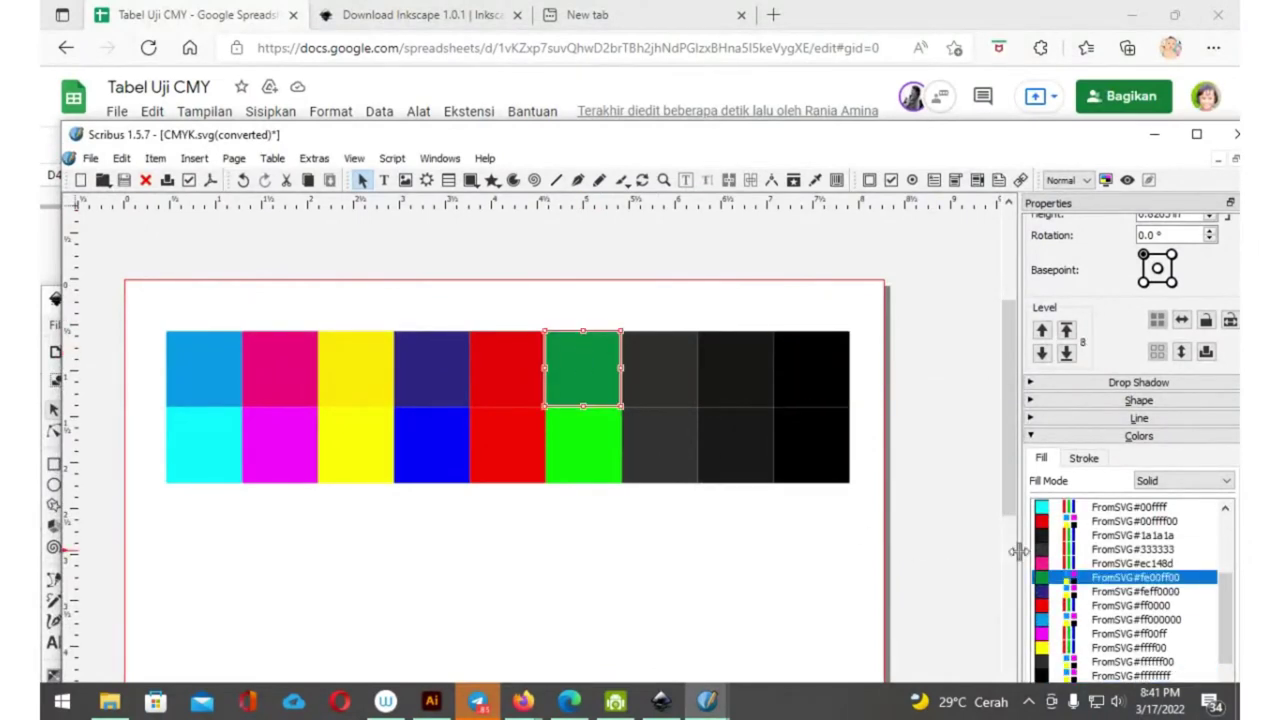
mouse_move(1135, 591)
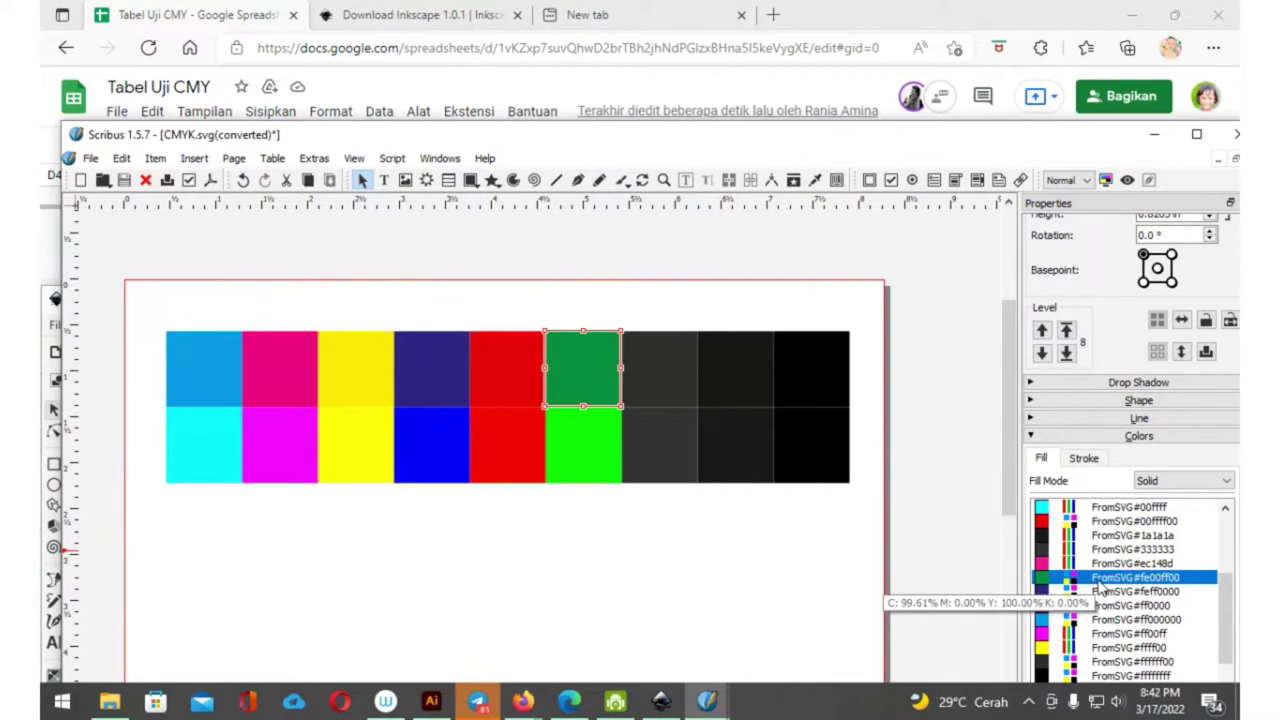
click(434, 381)
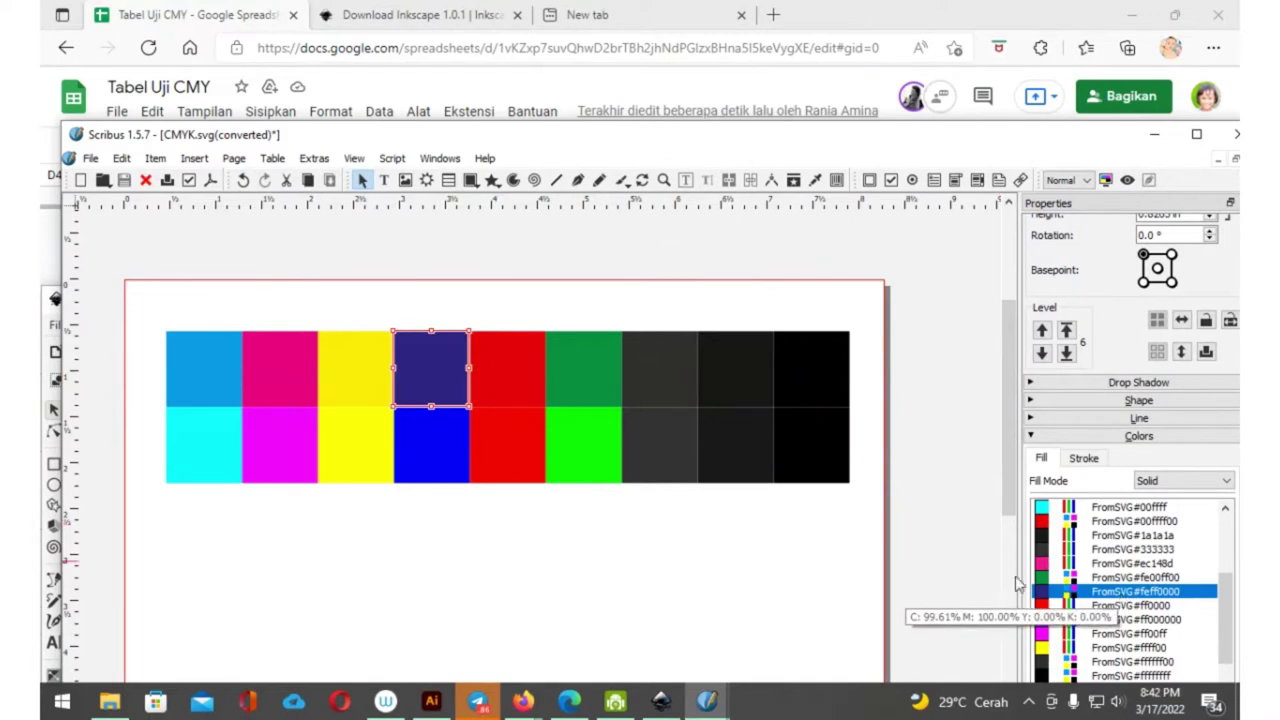
click(566, 357)
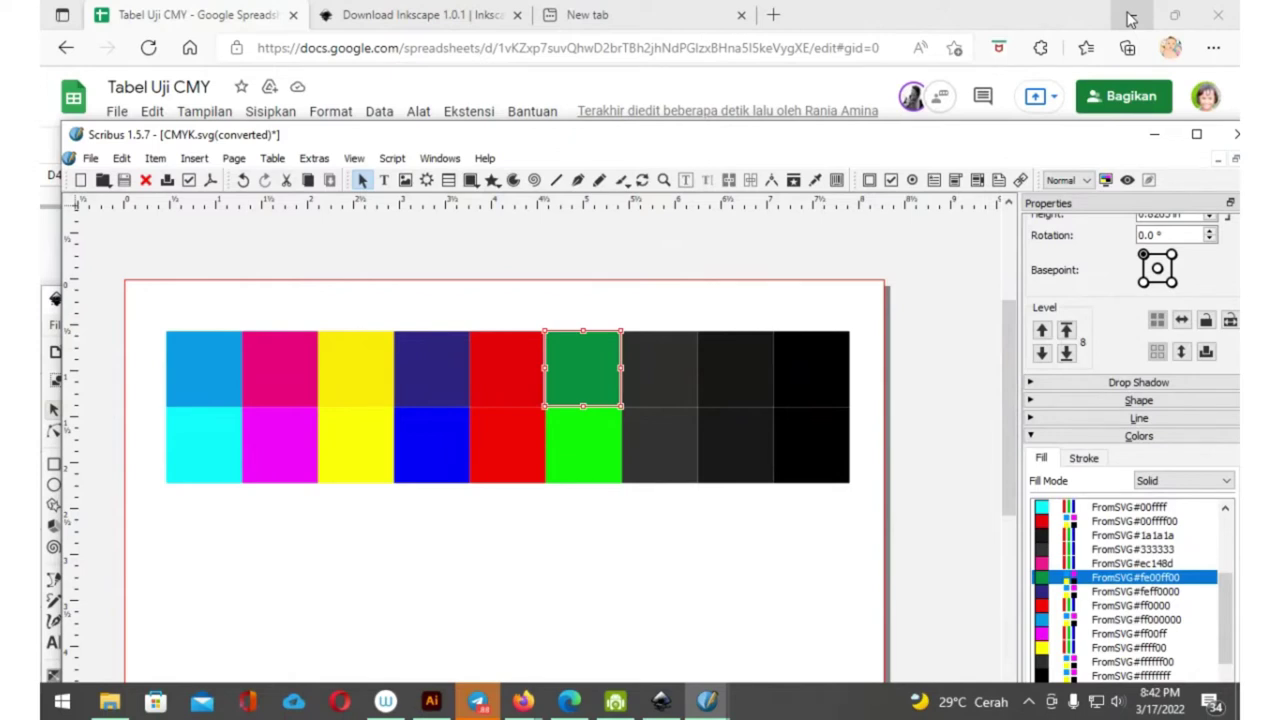
- Maximize Scribus to finish the check, then minimize all windows and bring back the Tabel Uji CMY spreadsheet
click(1130, 17)
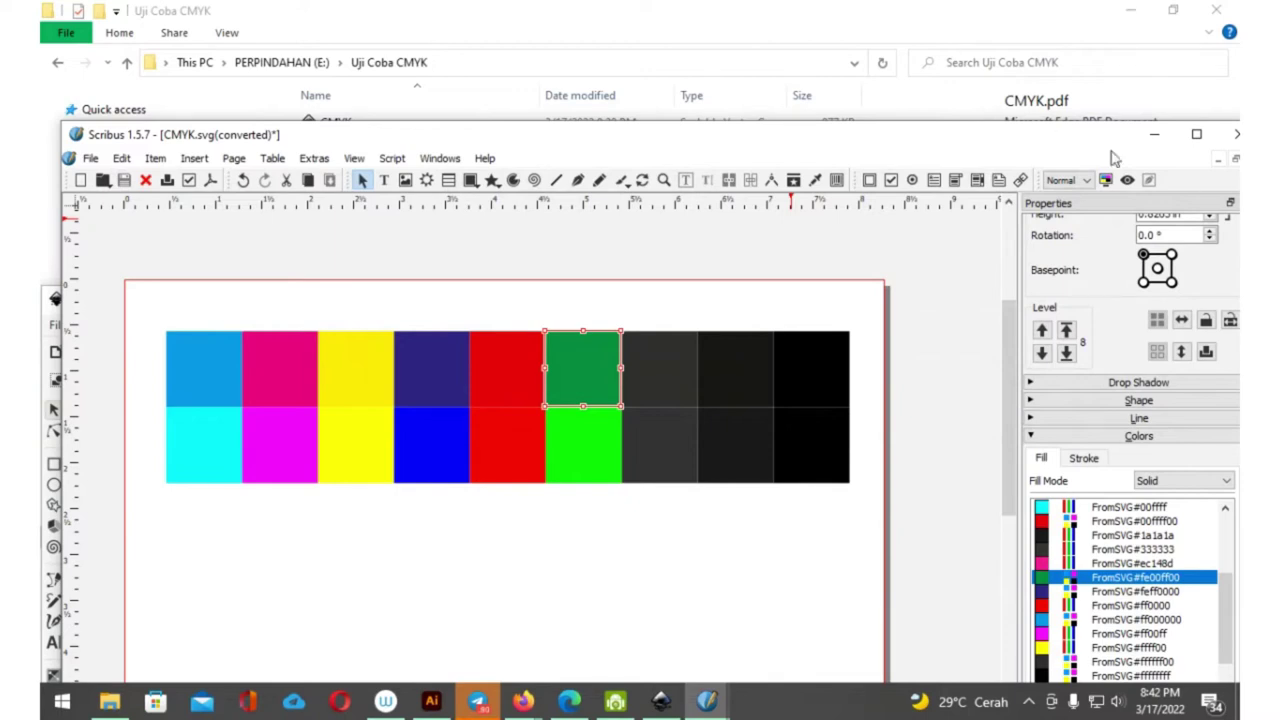
click(1196, 134)
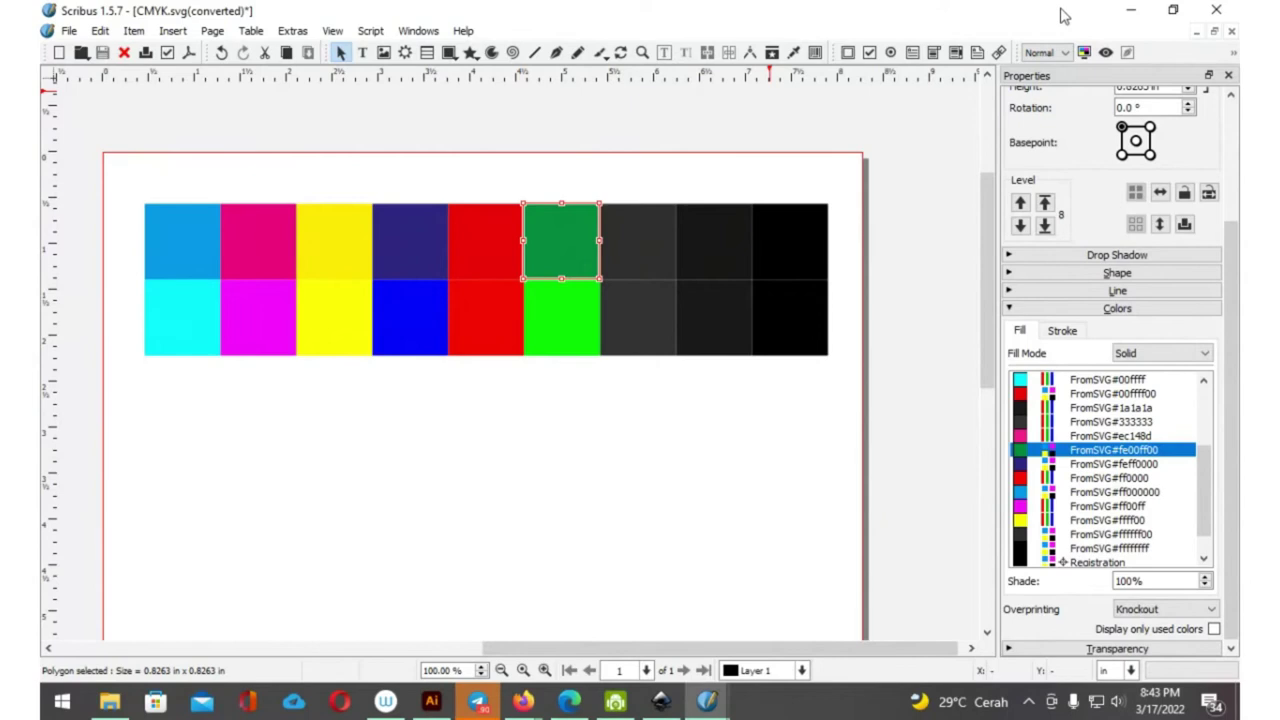
click(1131, 10)
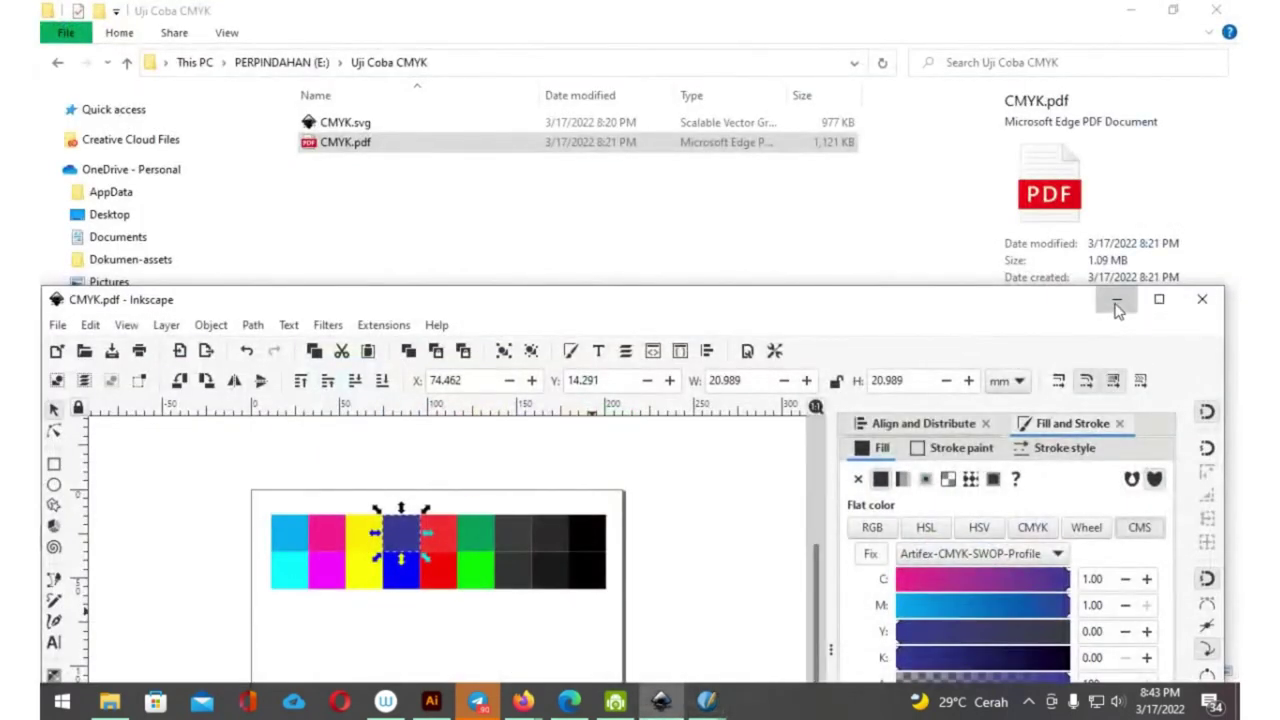
click(1117, 299)
click(1131, 12)
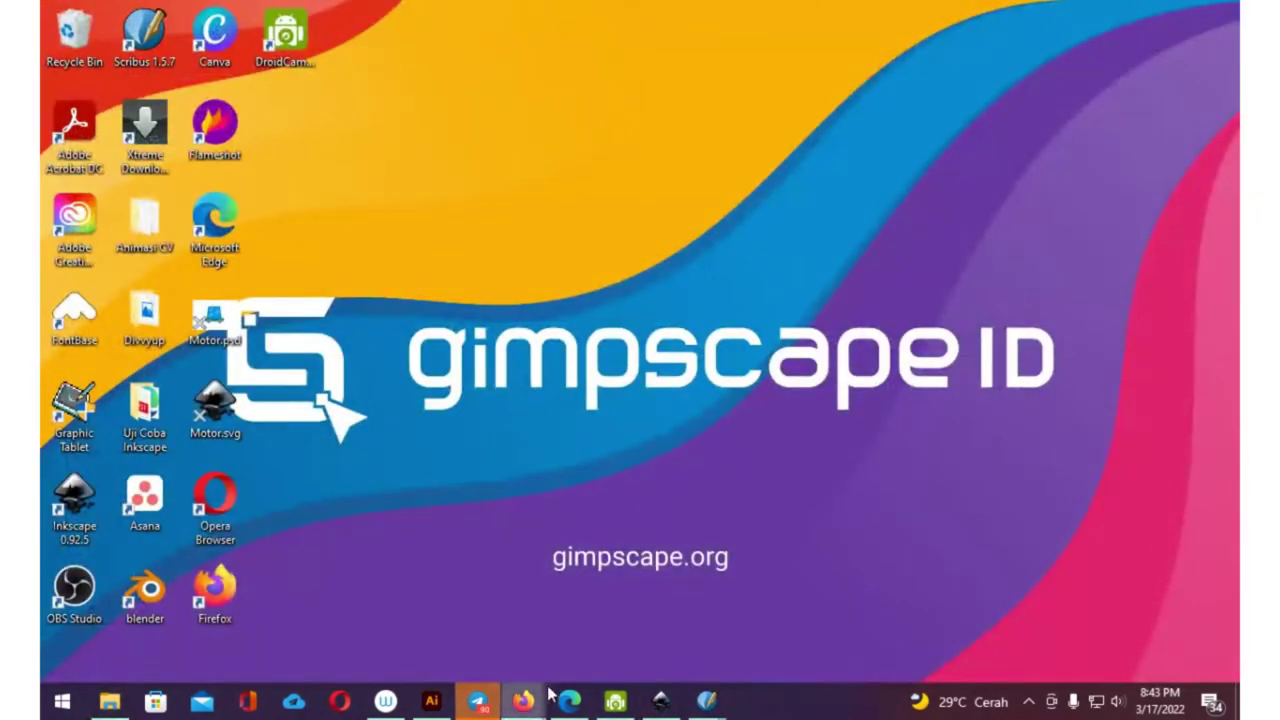
click(569, 701)
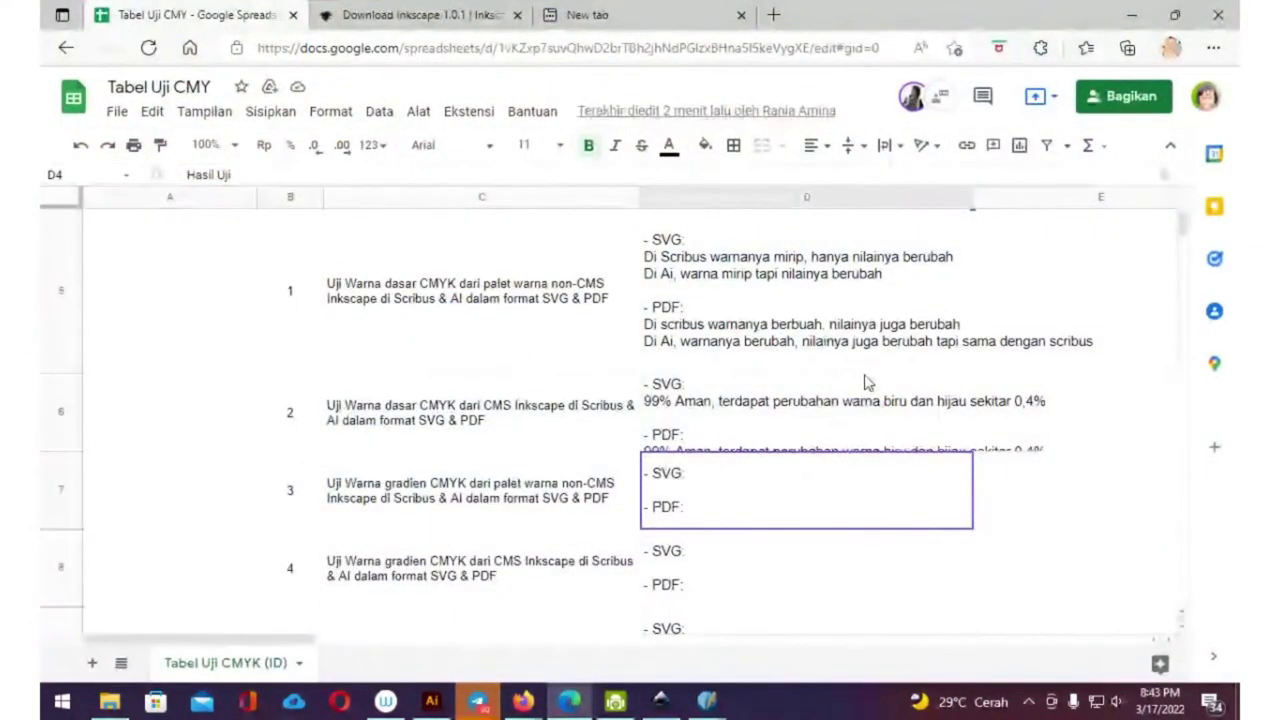
- Review the row 2 result in cell D6 of the Tabel Uji CMY test table
scroll(867, 382, down, 2)
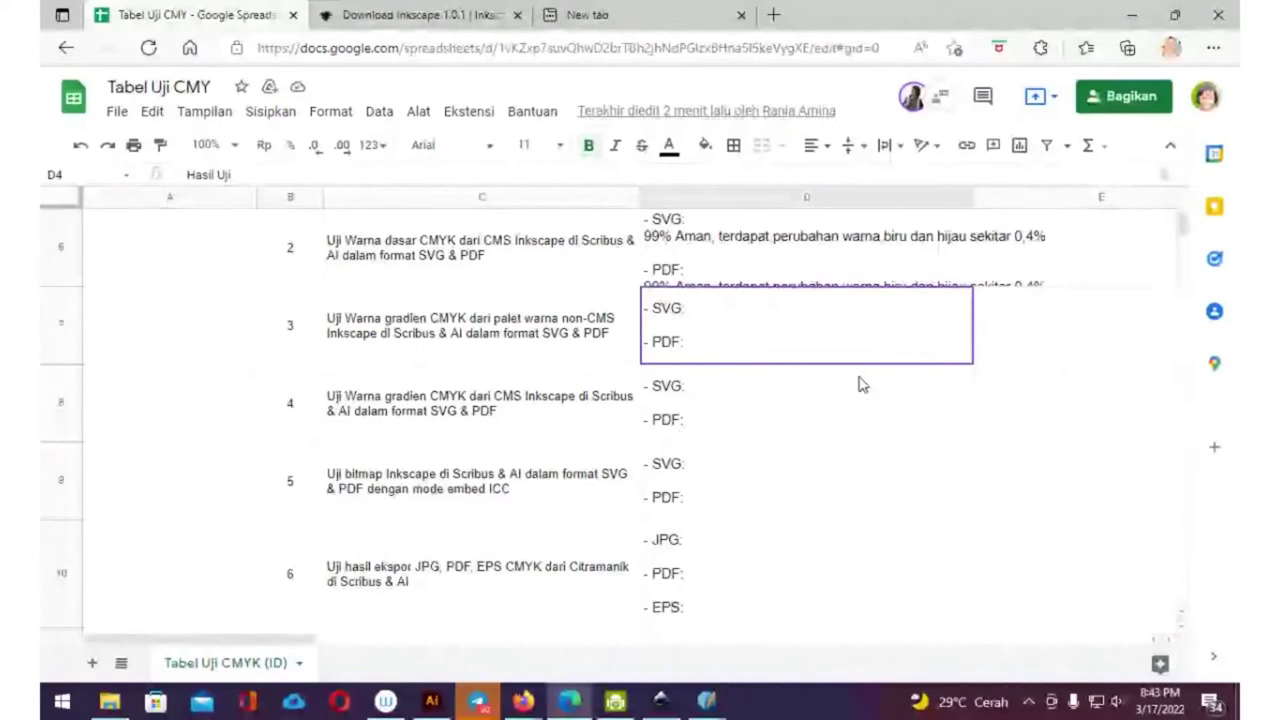
click(907, 273)
scroll(931, 331, up, 3)
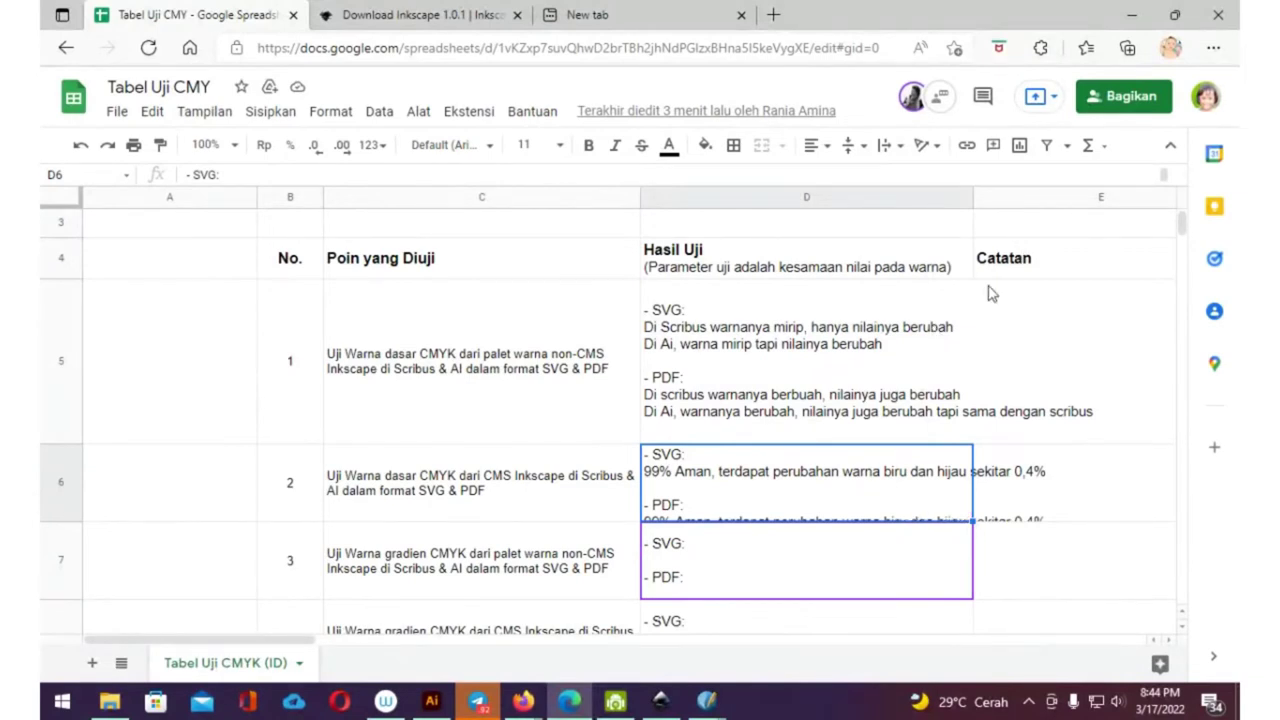
scroll(975, 330, down, 3)
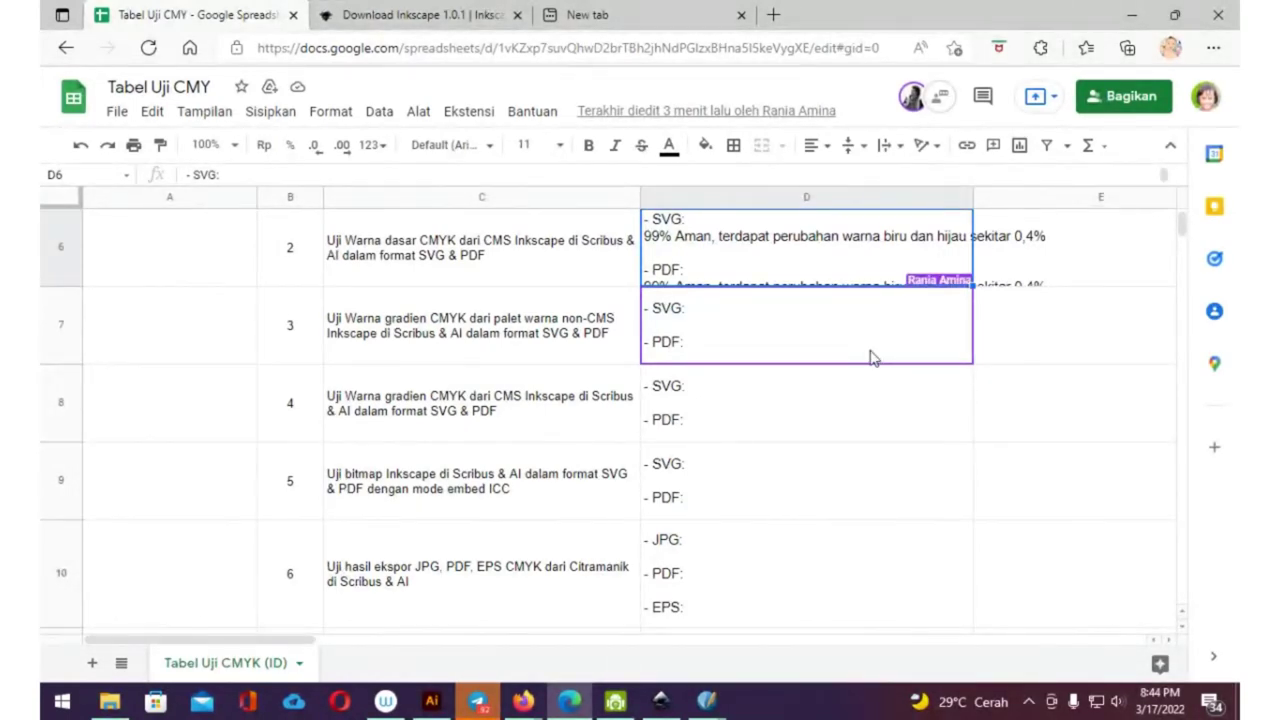
- Hide the browser, then restore the Inkscape CMYK.pdf window and maximize it
click(1131, 15)
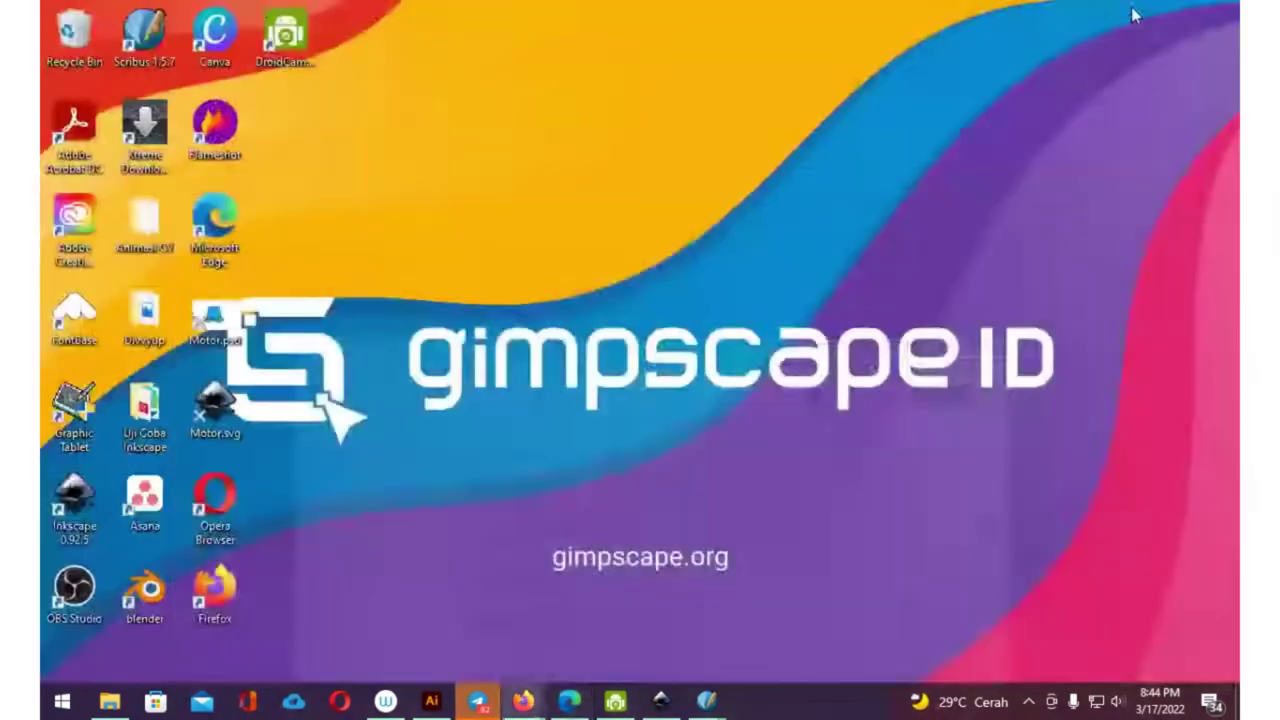
click(660, 700)
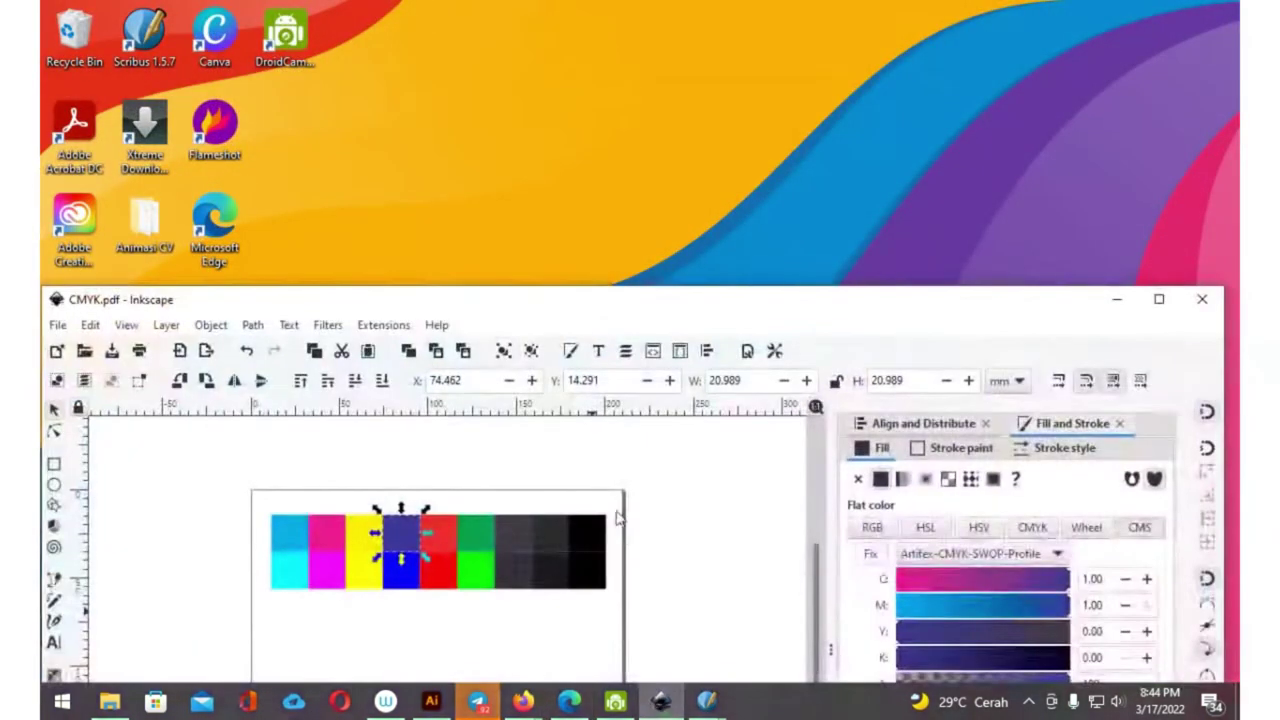
click(1159, 299)
scroll(608, 380, left, 3)
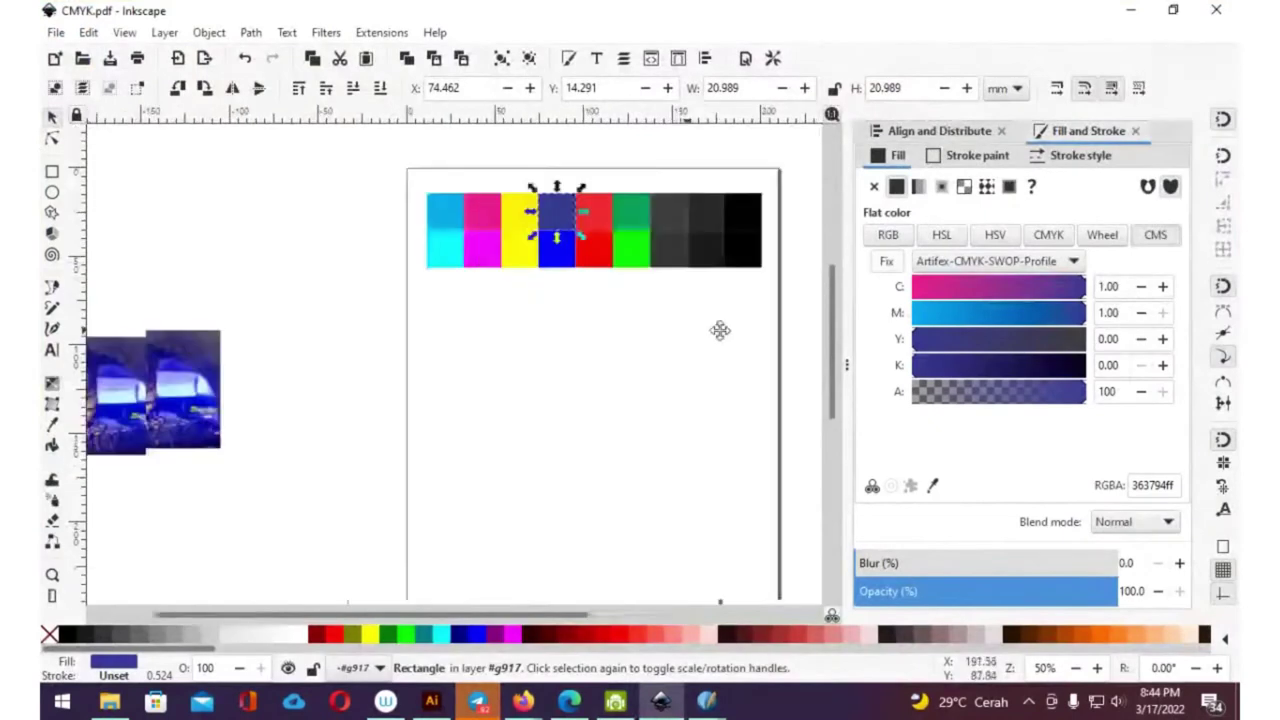
scroll(706, 364, left, 2)
scroll(563, 386, right, 2)
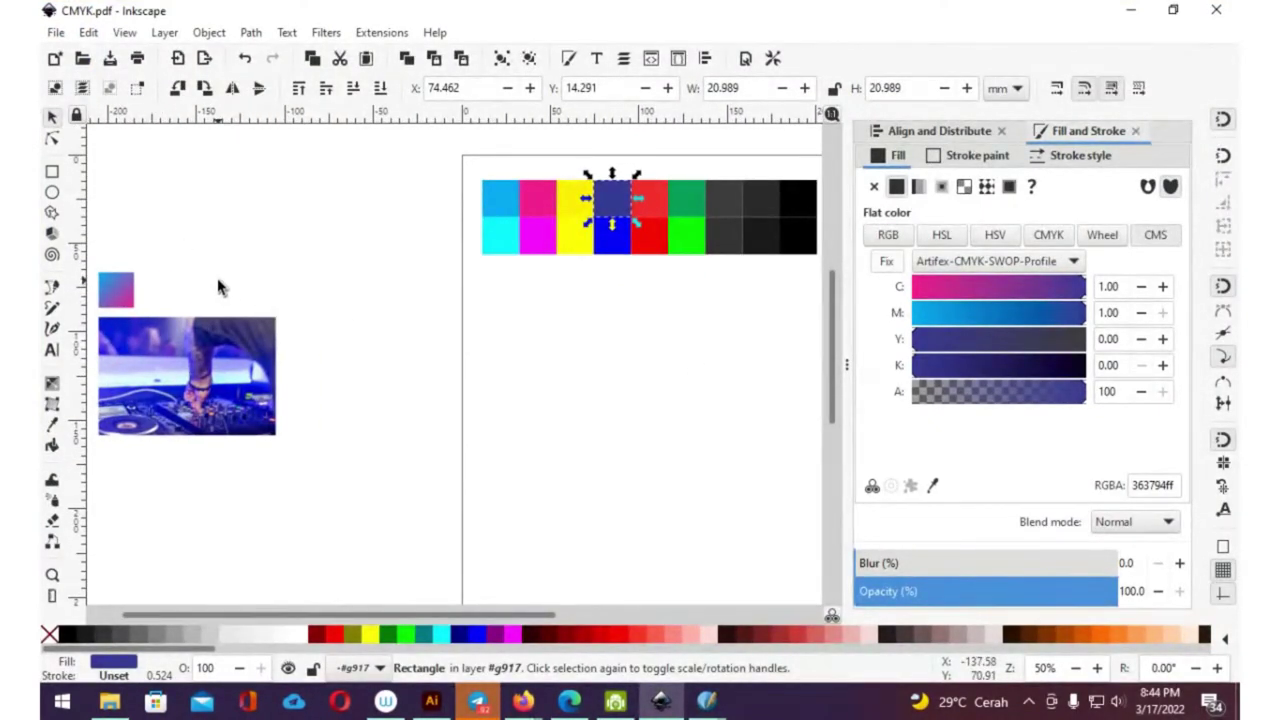
- Remove the sample gradient square from the drawing
drag(115, 289, 520, 296)
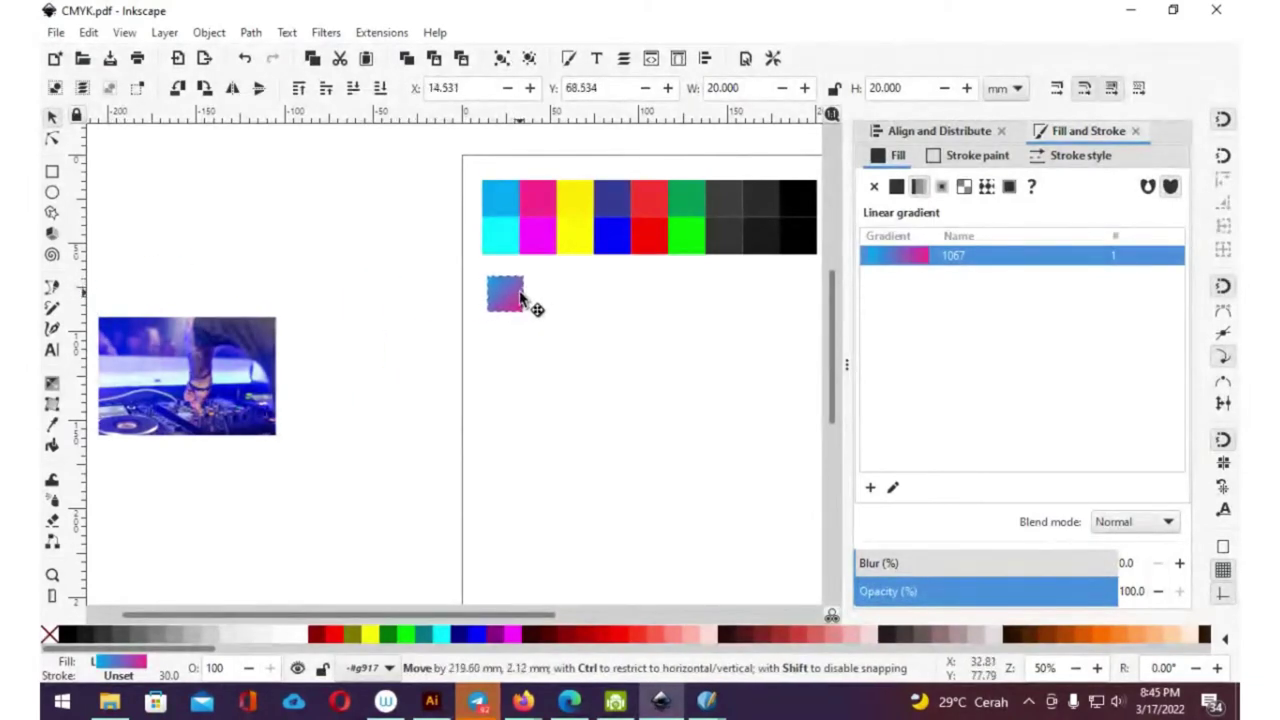
drag(520, 296, 520, 292)
click(491, 300)
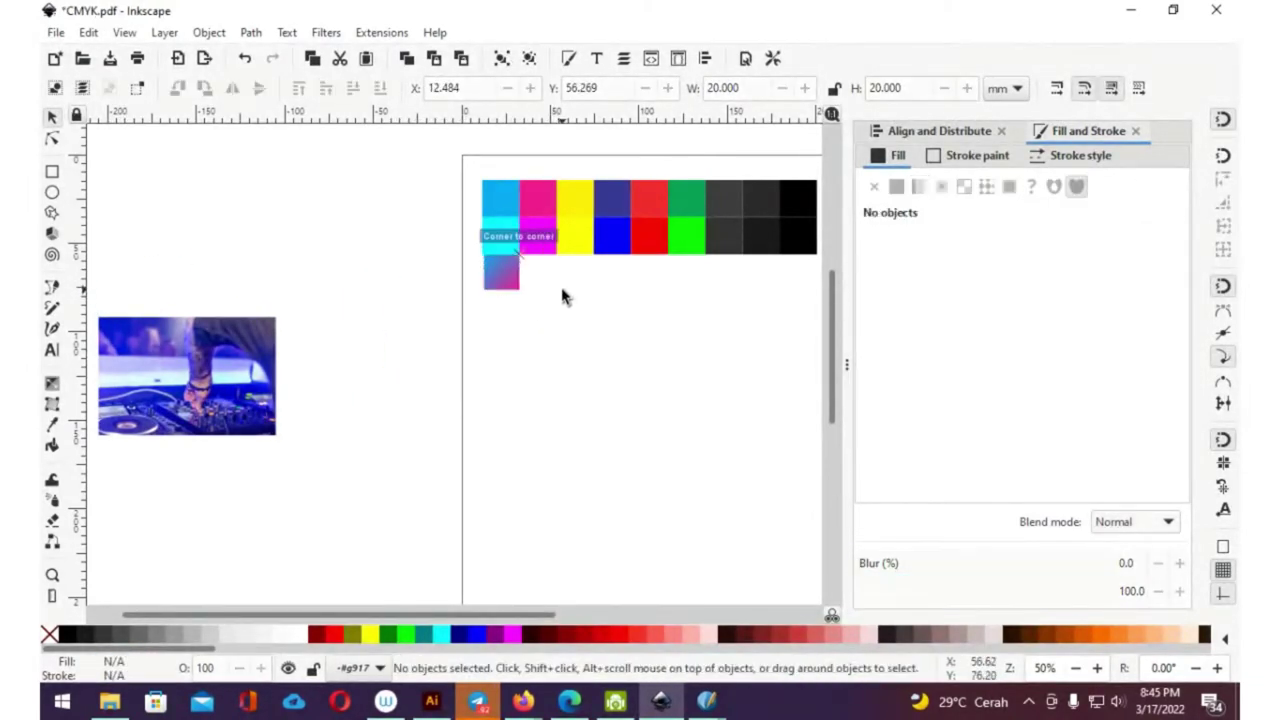
ctrl+scroll(560, 295, up, 4)
scroll(448, 350, up, 3)
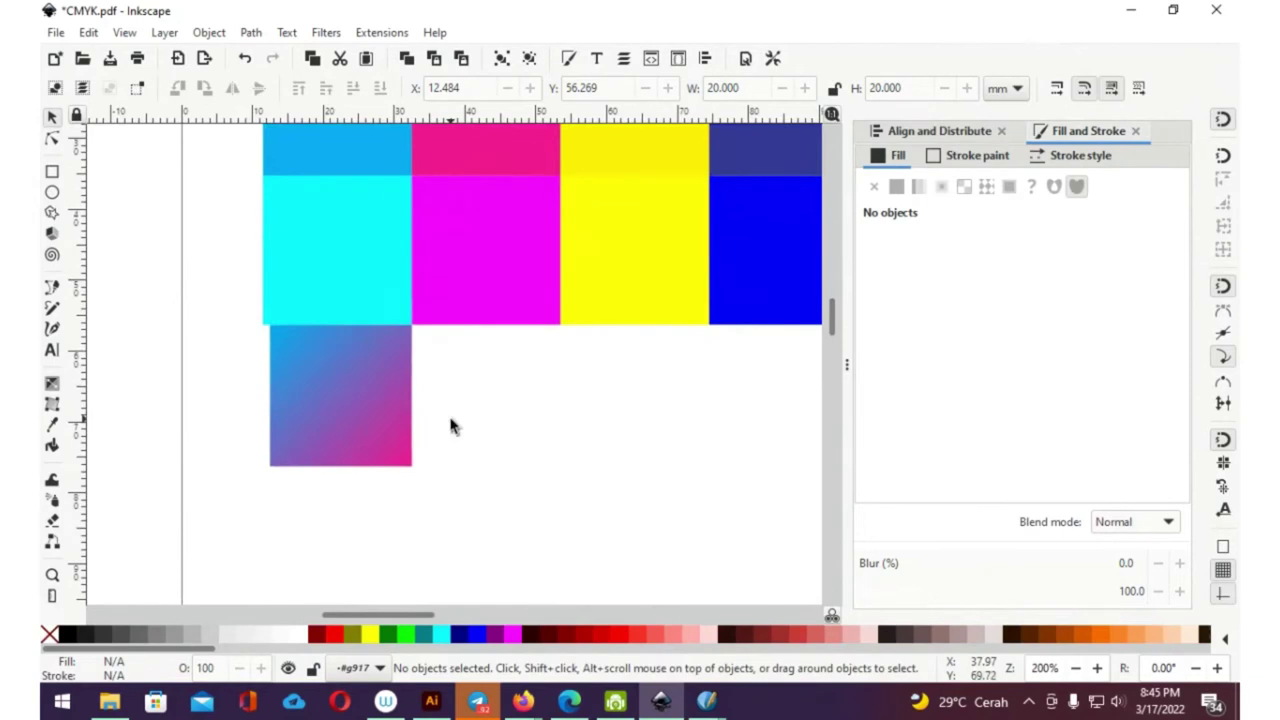
ctrl+scroll(378, 393, down, 1)
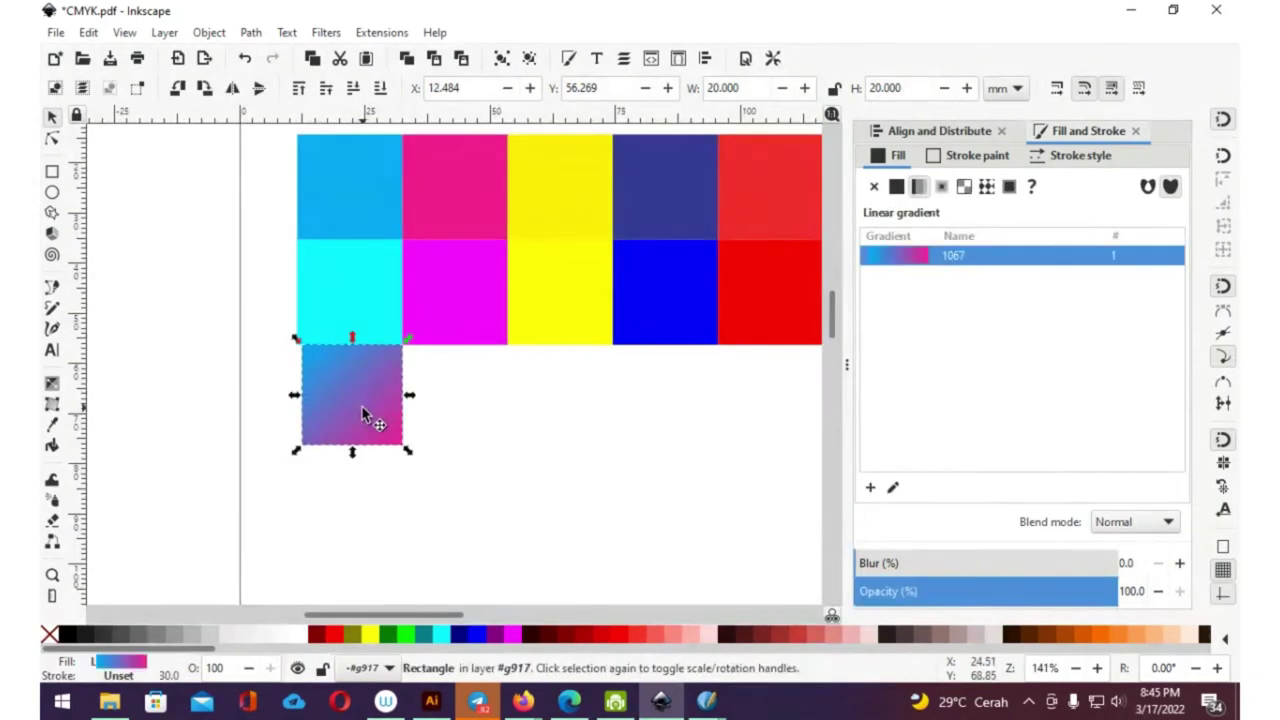
key(Delete)
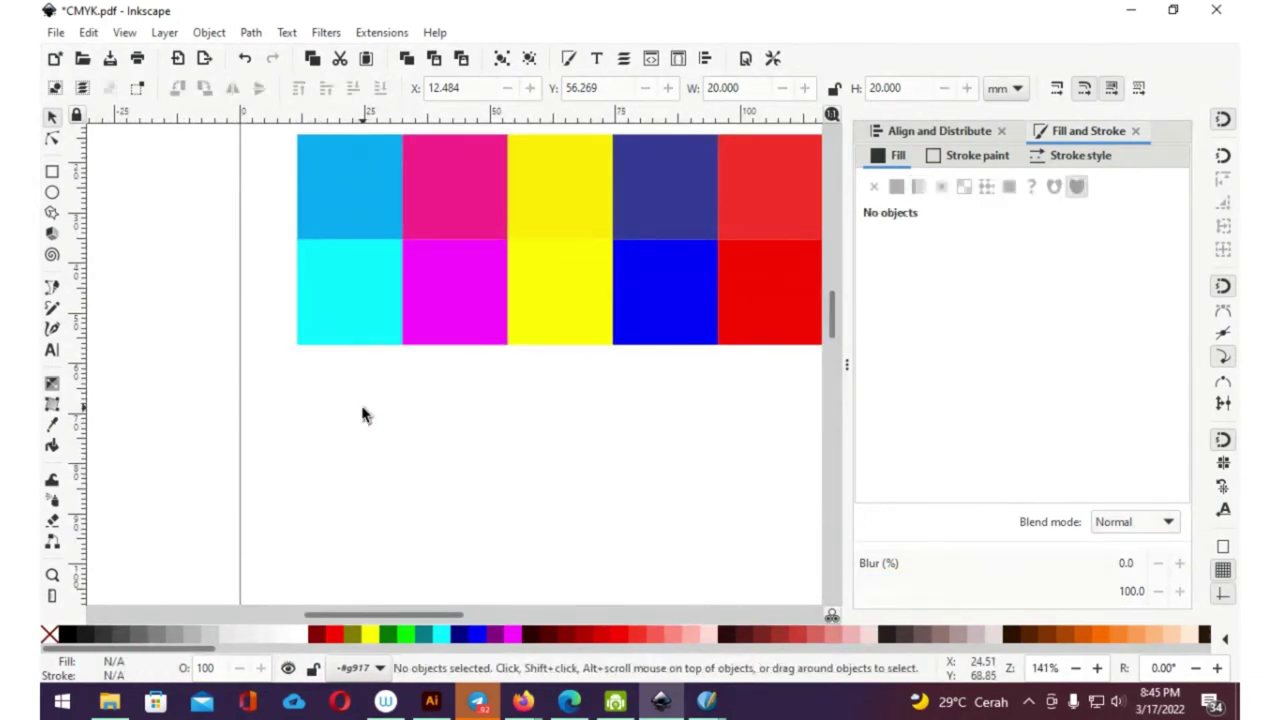
- Place a copy of the lower 00ffff cyan square below the colour chart
click(345, 305)
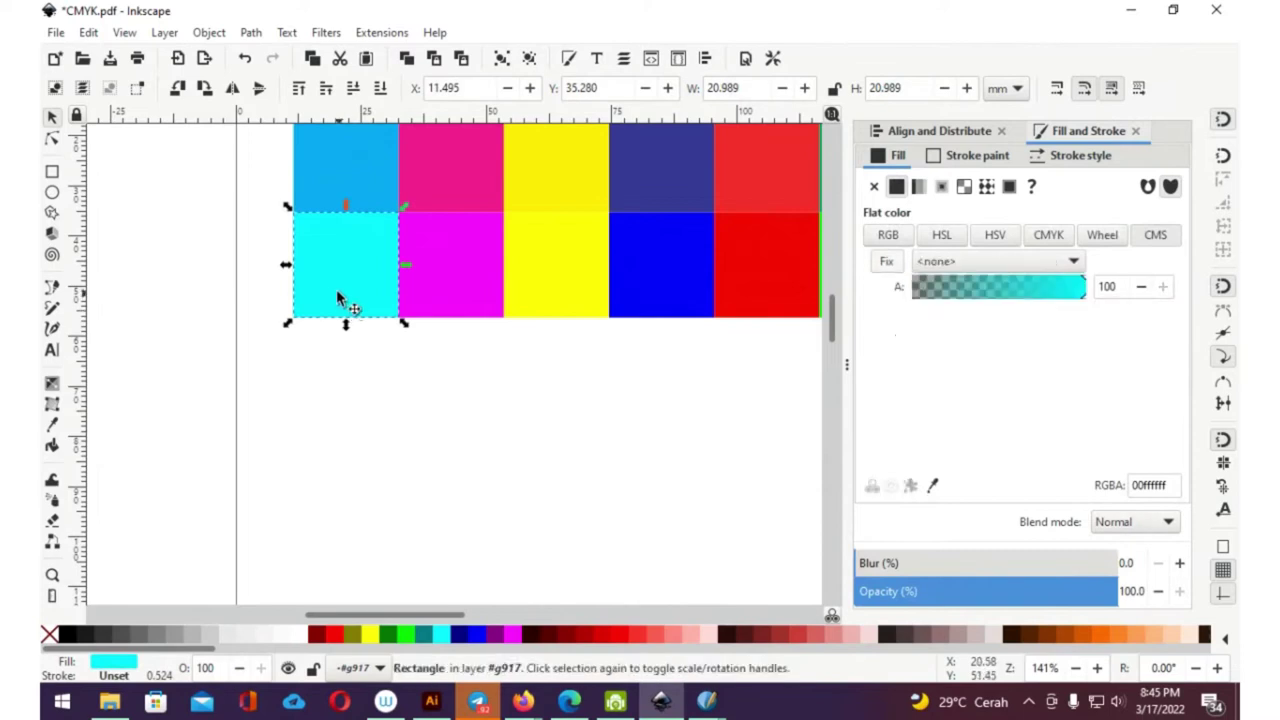
drag(346, 245, 340, 372)
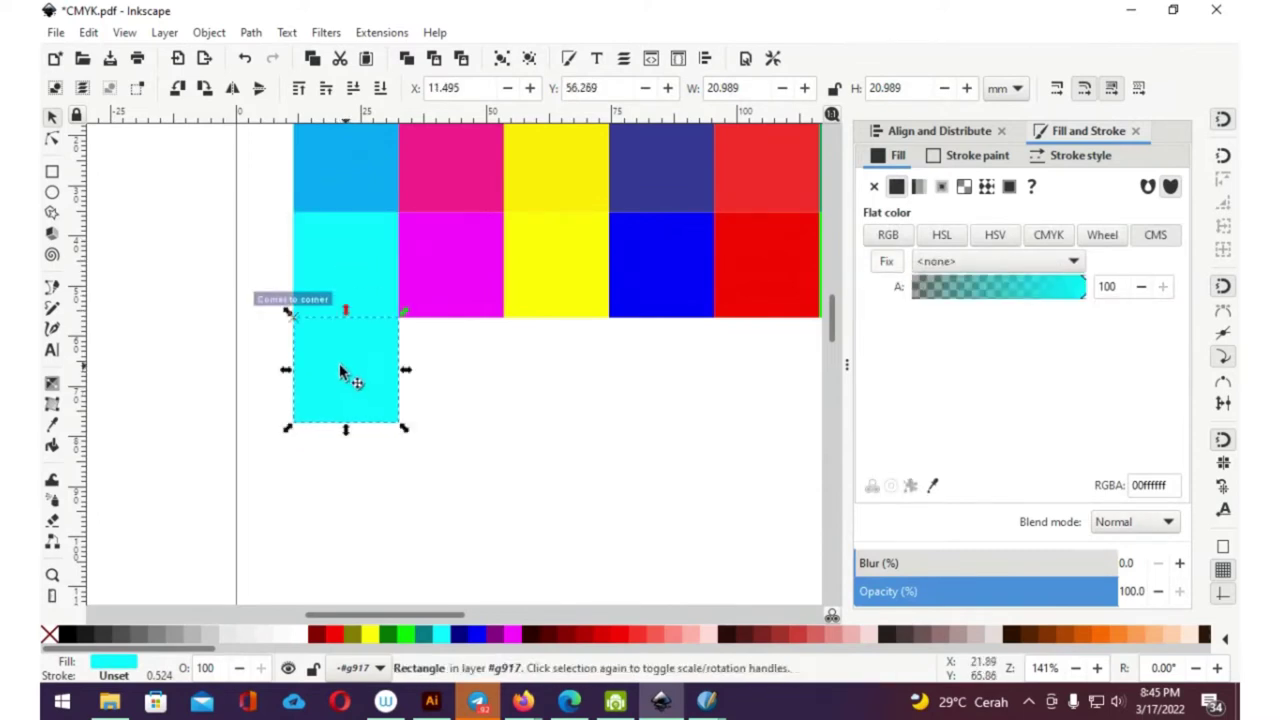
key(Escape)
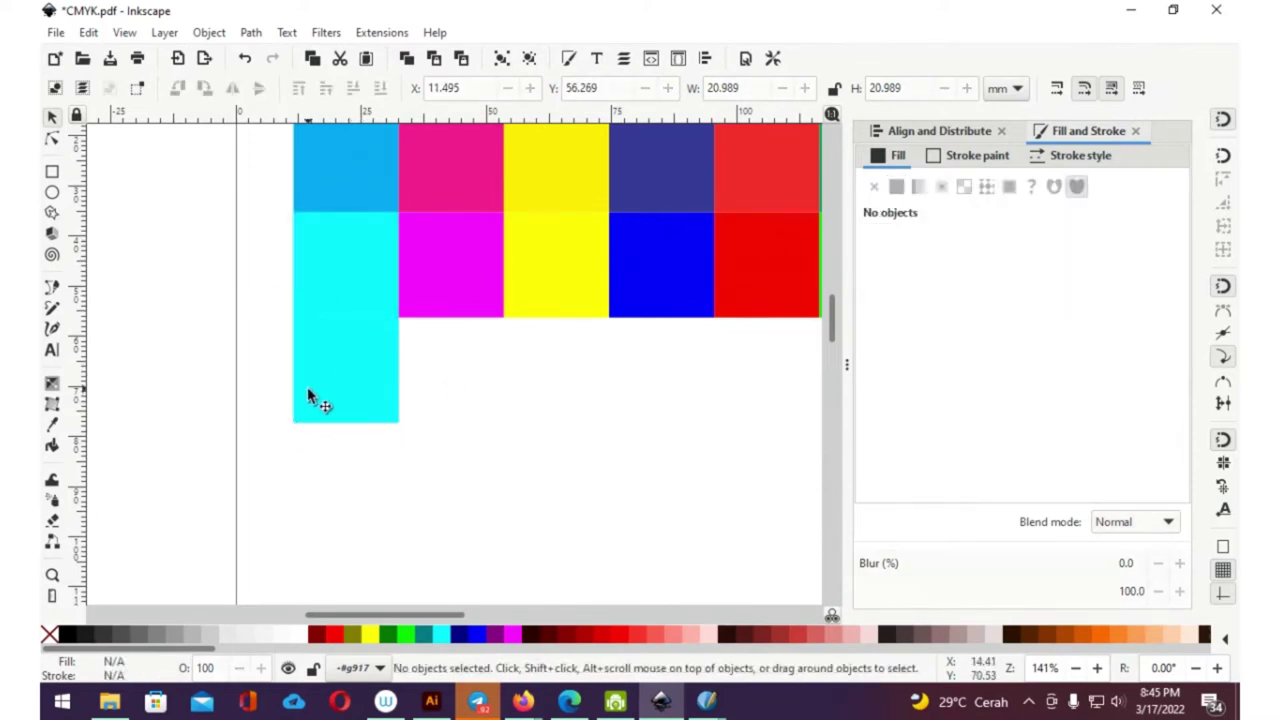
drag(347, 371, 347, 407)
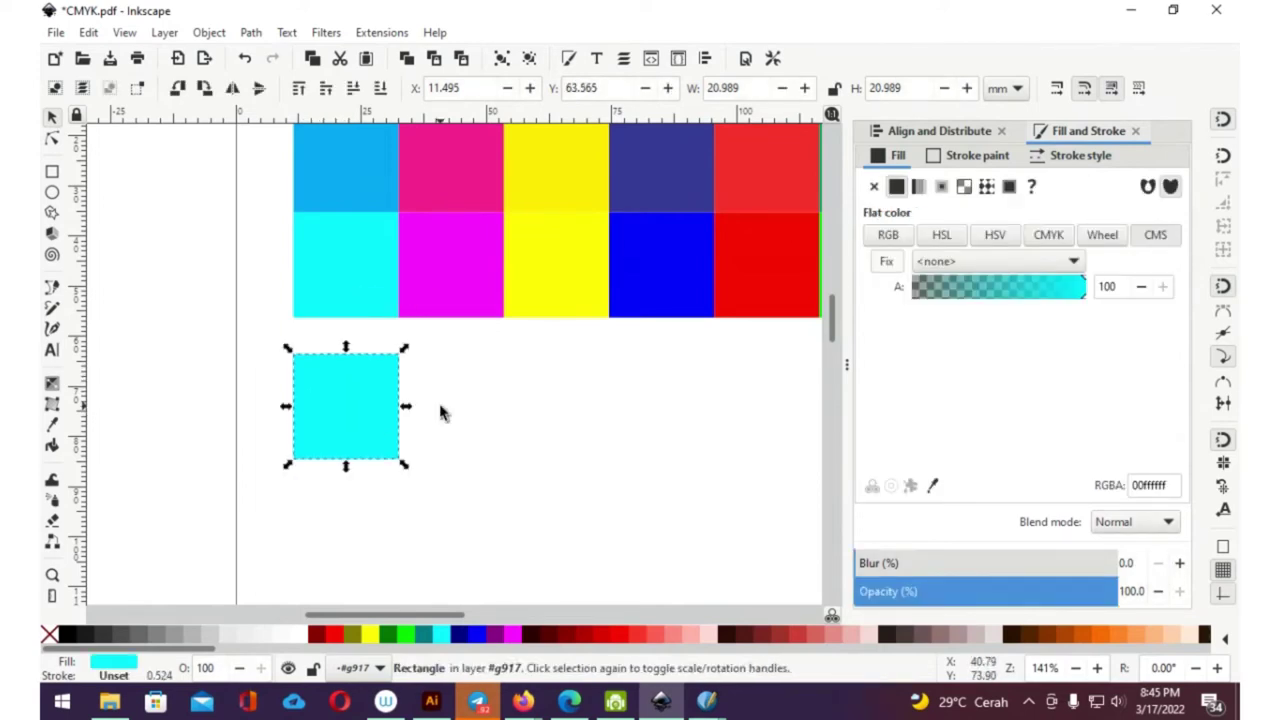
drag(445, 413, 329, 374)
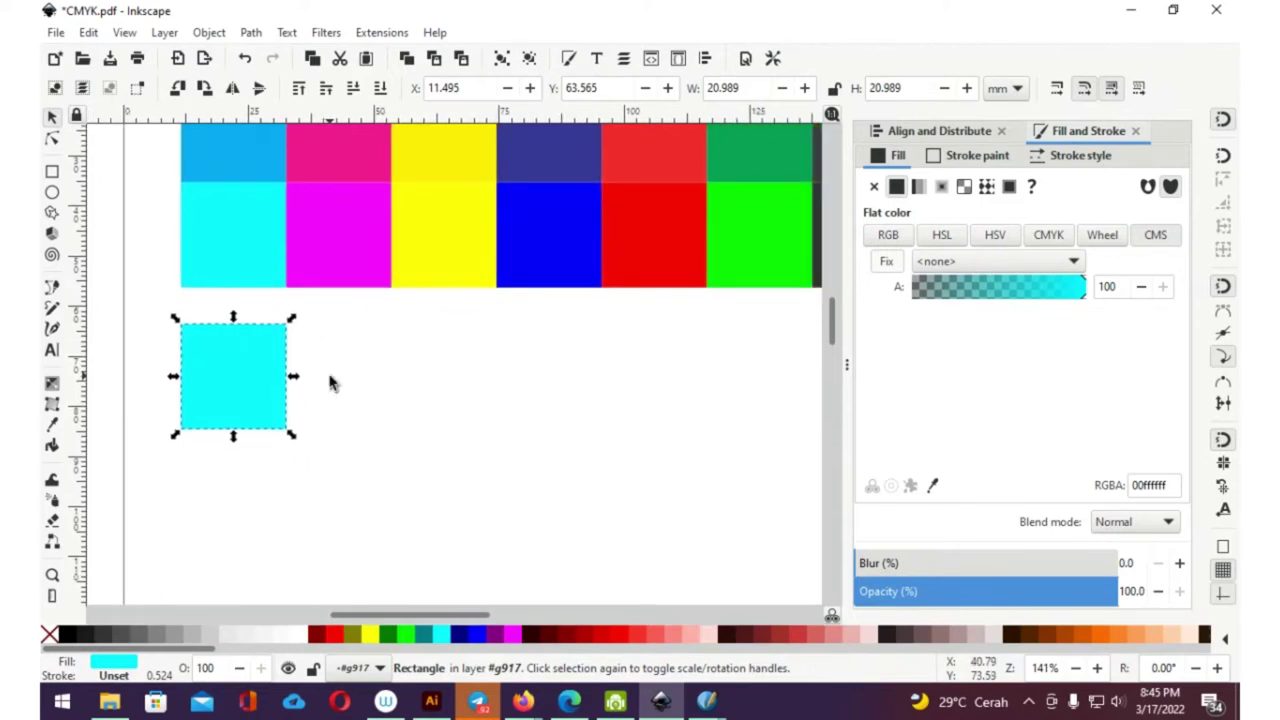
drag(351, 357, 378, 416)
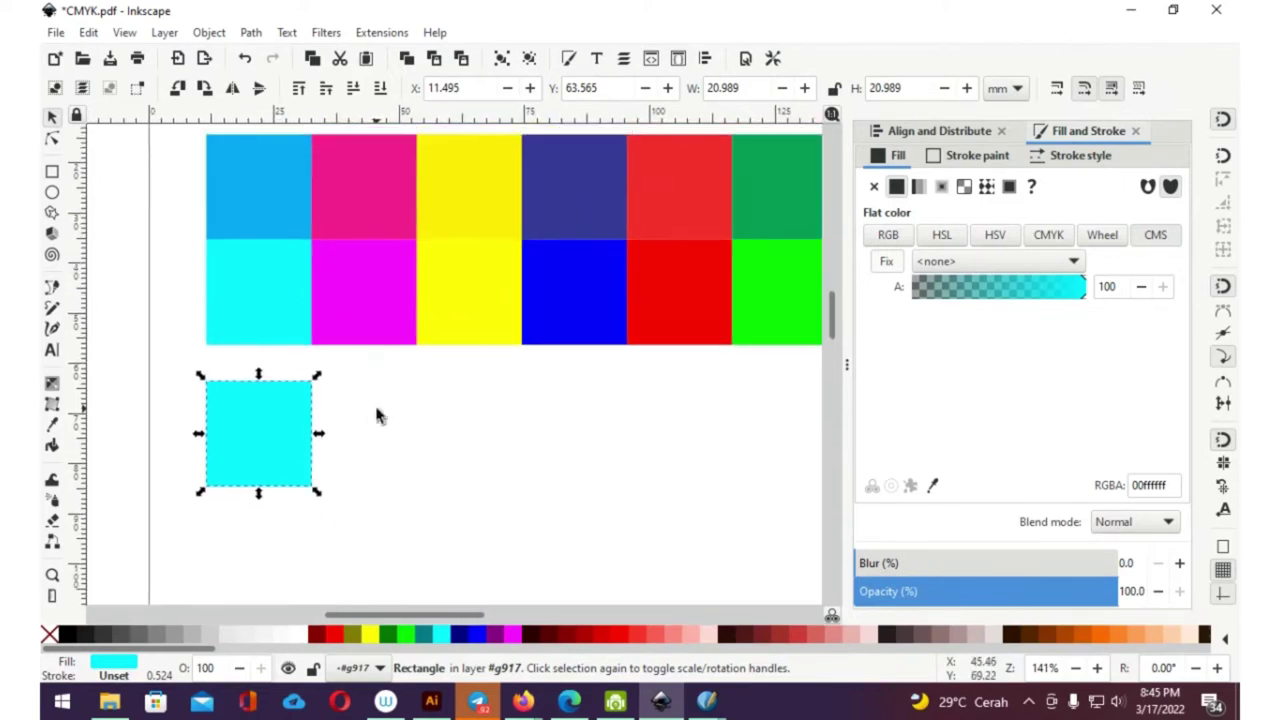
- Add a diagonal gradient across the cyan square, with stops tied to the Artifex CMYK SWOP profile
key(g)
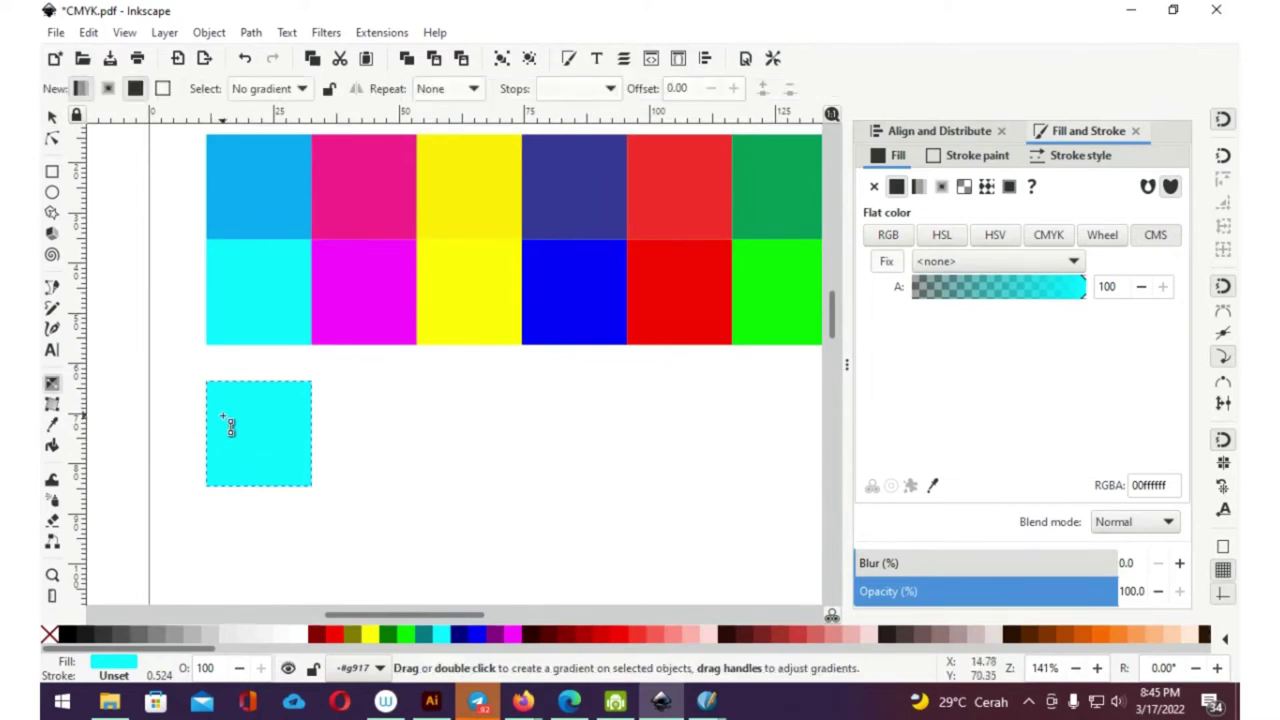
mouse_move(207, 382)
mouse_down()
mouse_move(318, 498)
mouse_move(311, 486)
mouse_up()
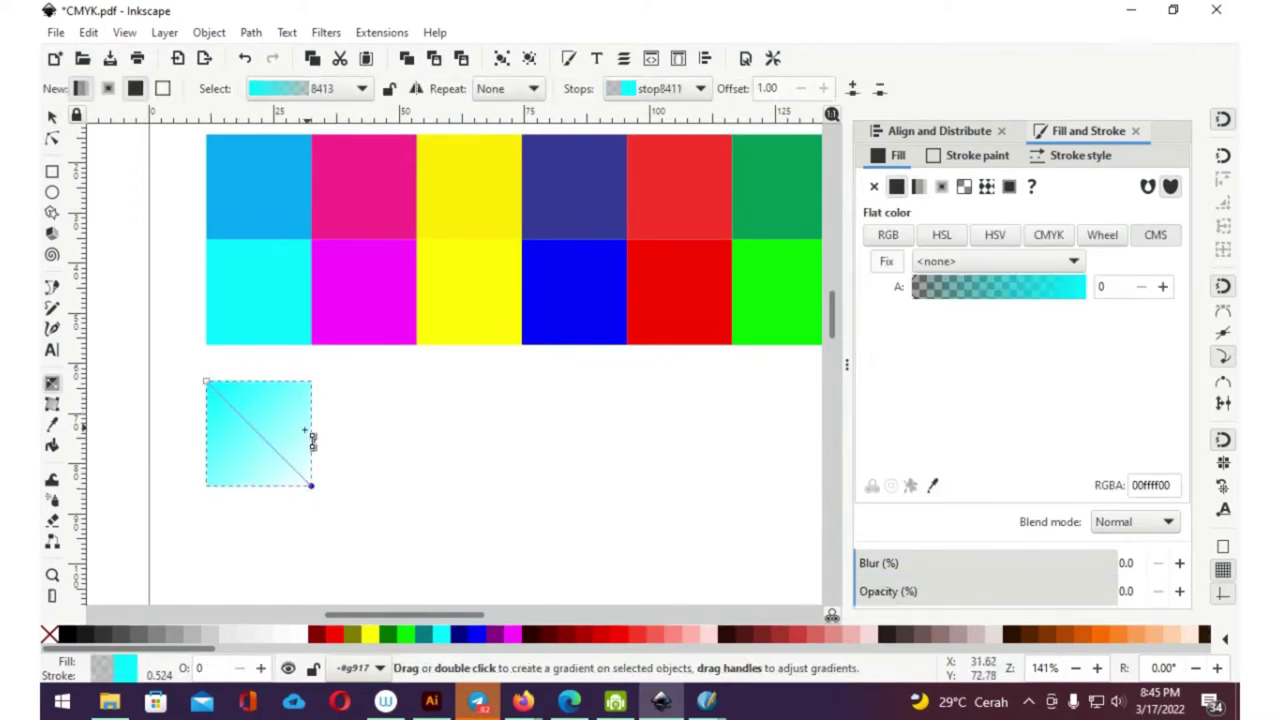
click(971, 261)
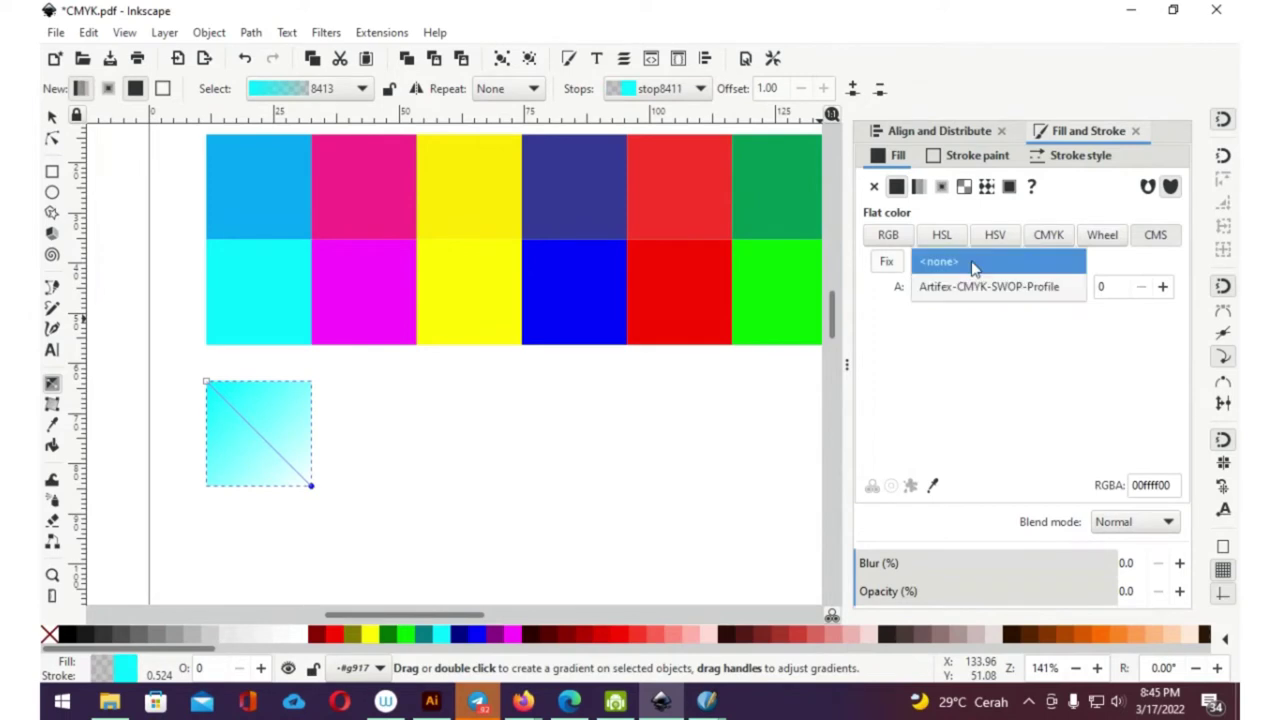
click(971, 290)
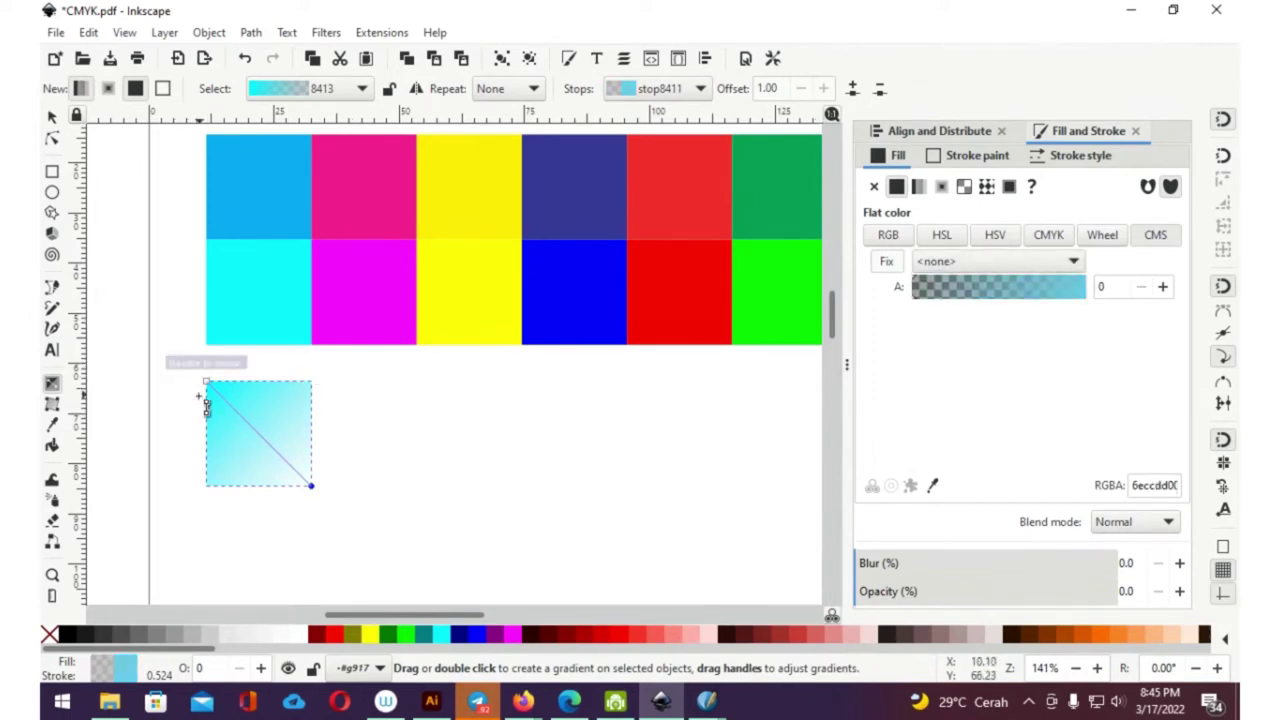
click(206, 381)
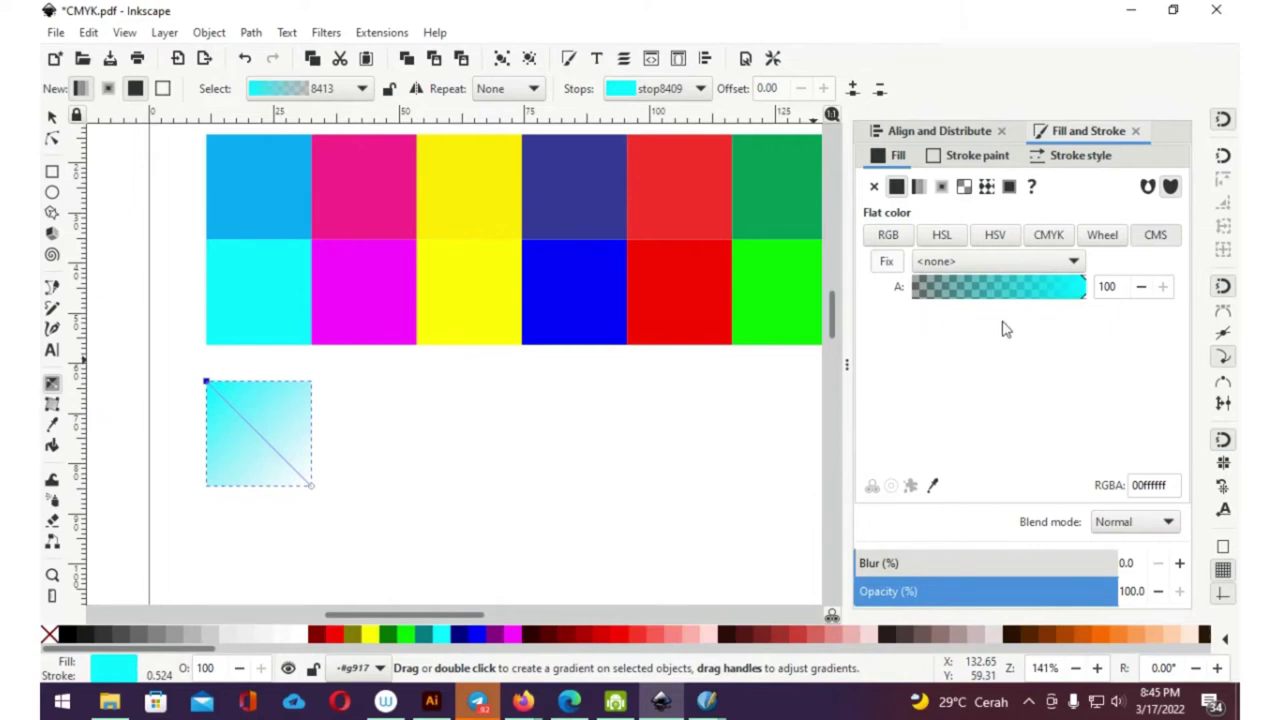
click(311, 486)
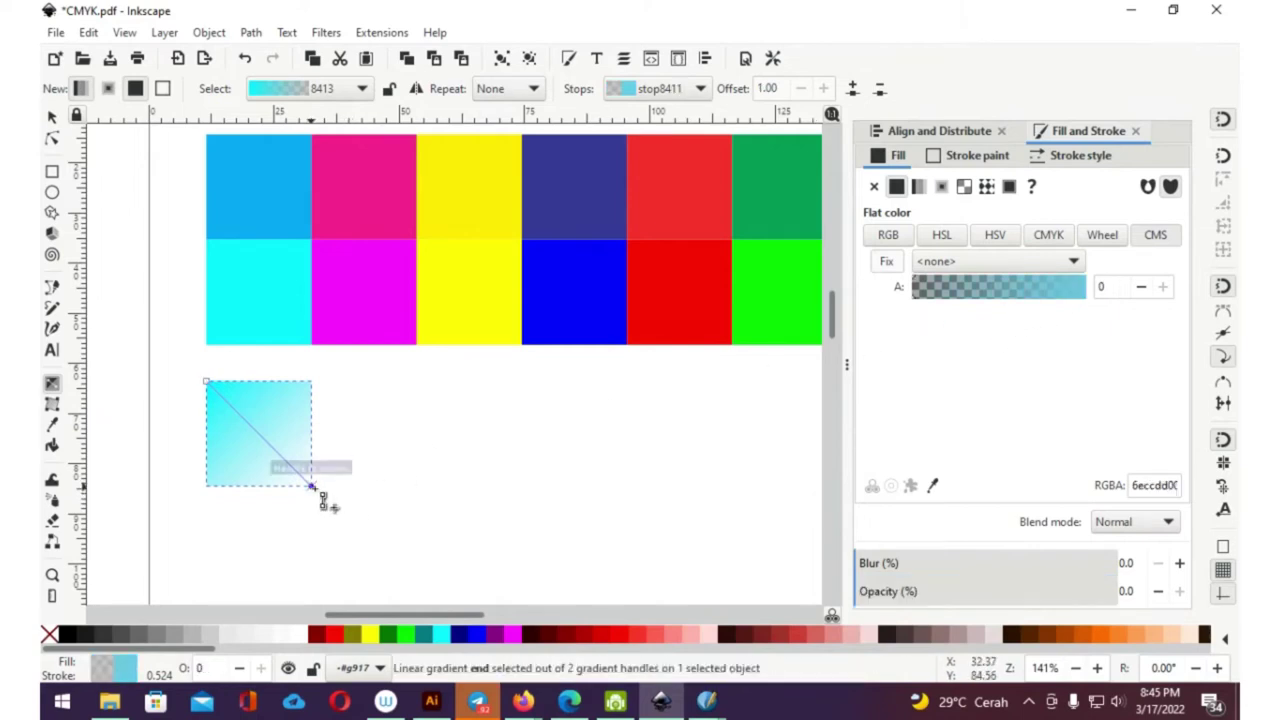
click(495, 636)
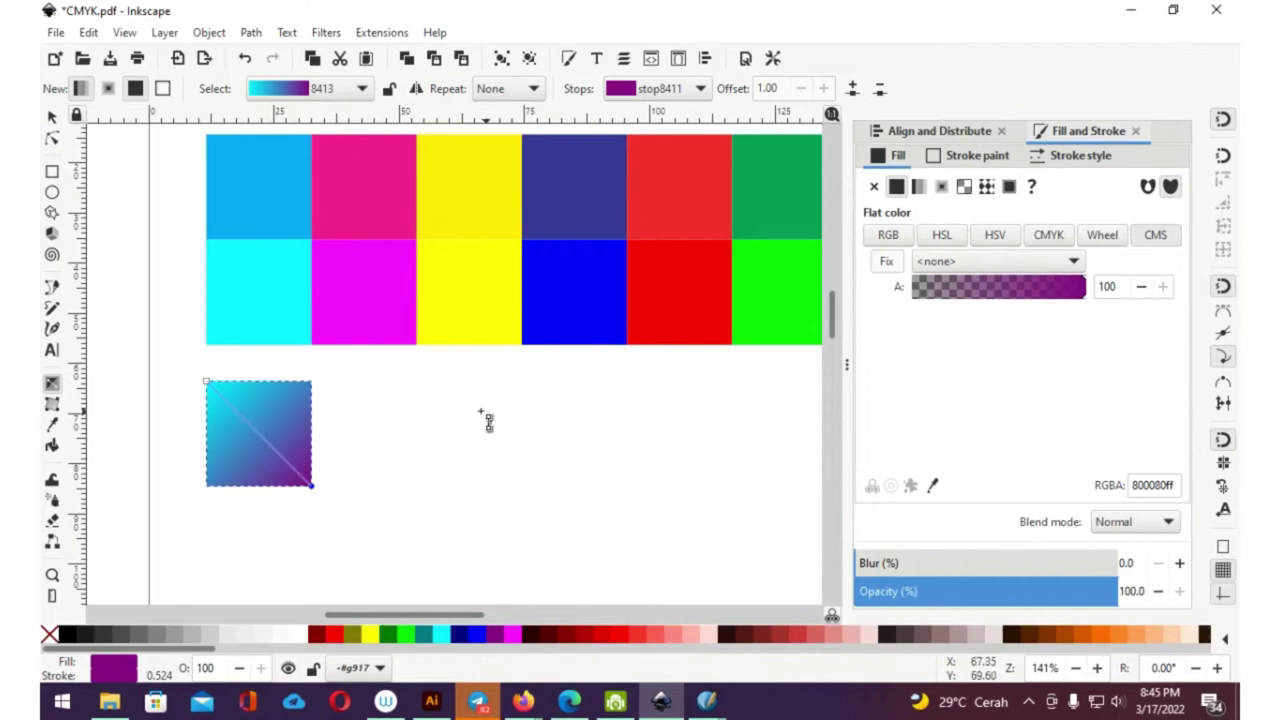
click(1012, 262)
click(1000, 289)
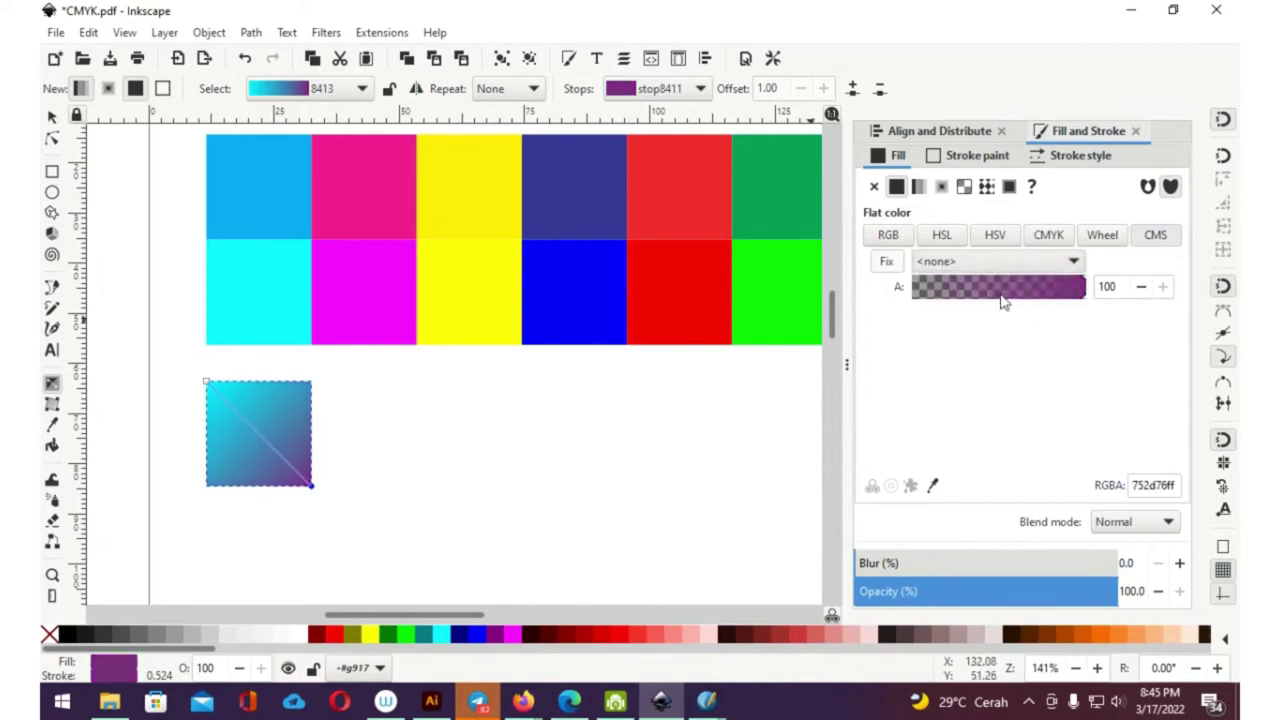
- Check the blue and magenta swatches' CMYK values, then reselect the gradient square
click(52, 118)
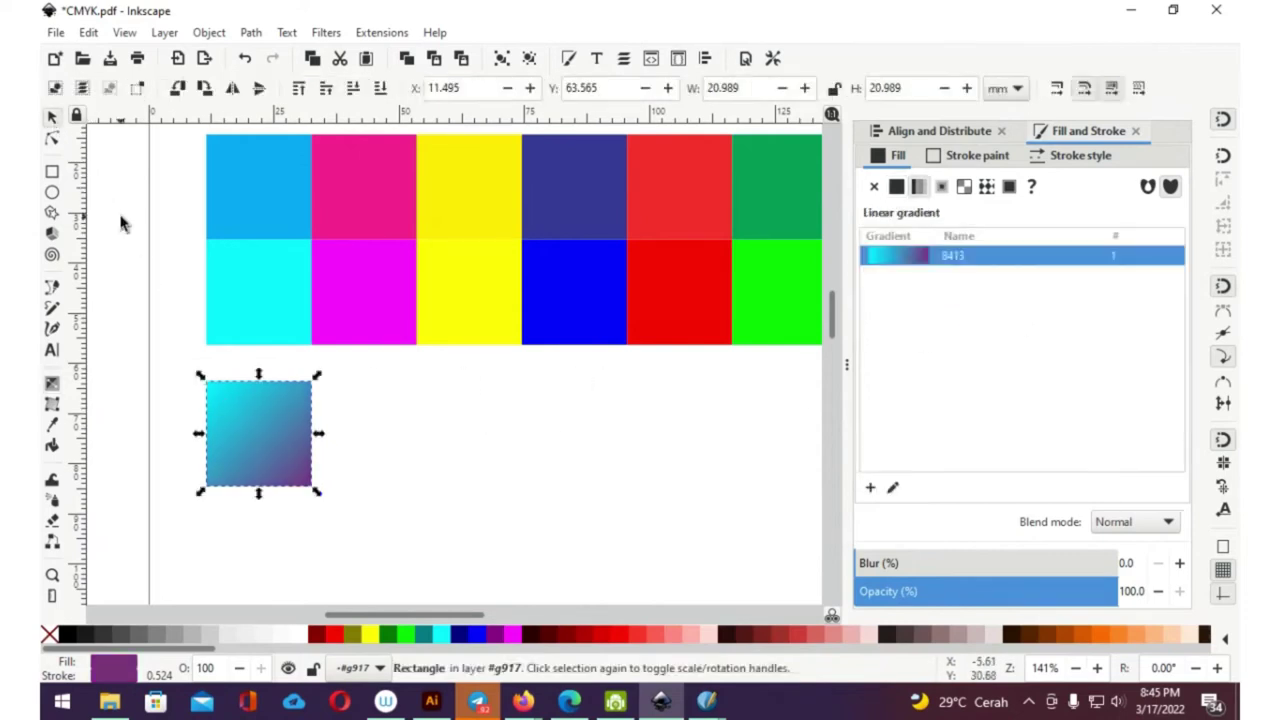
click(124, 224)
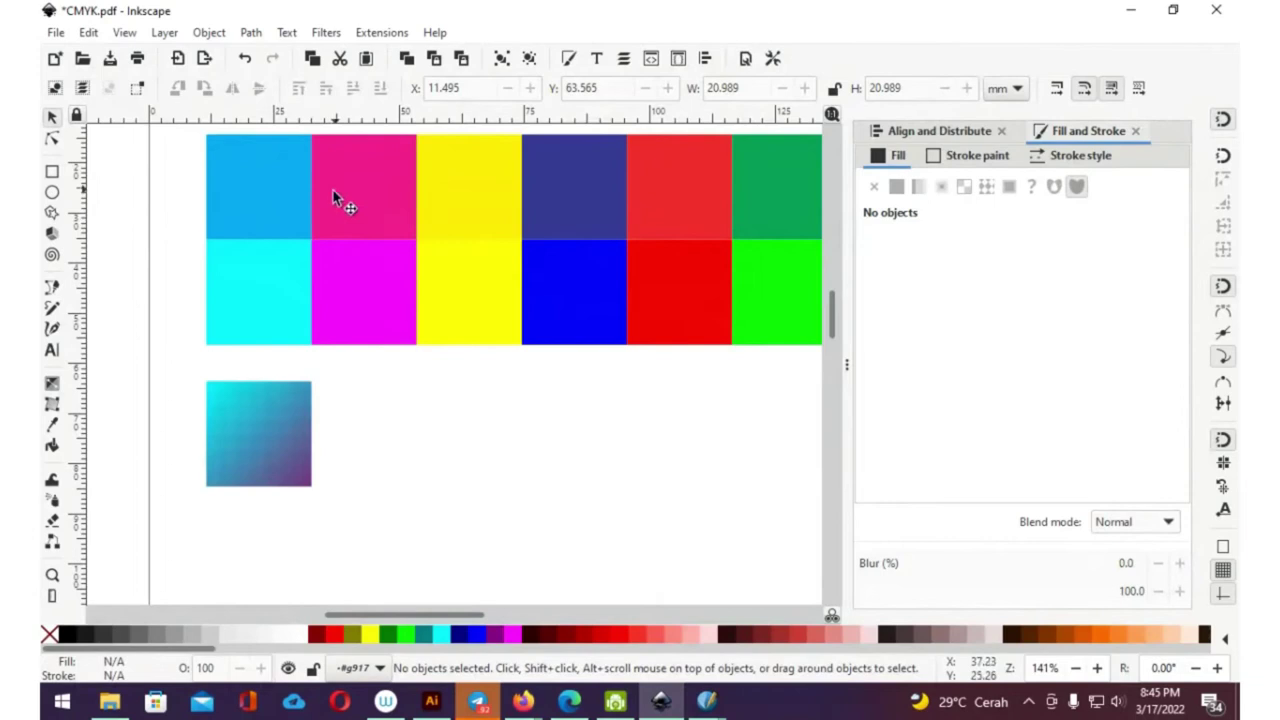
click(275, 204)
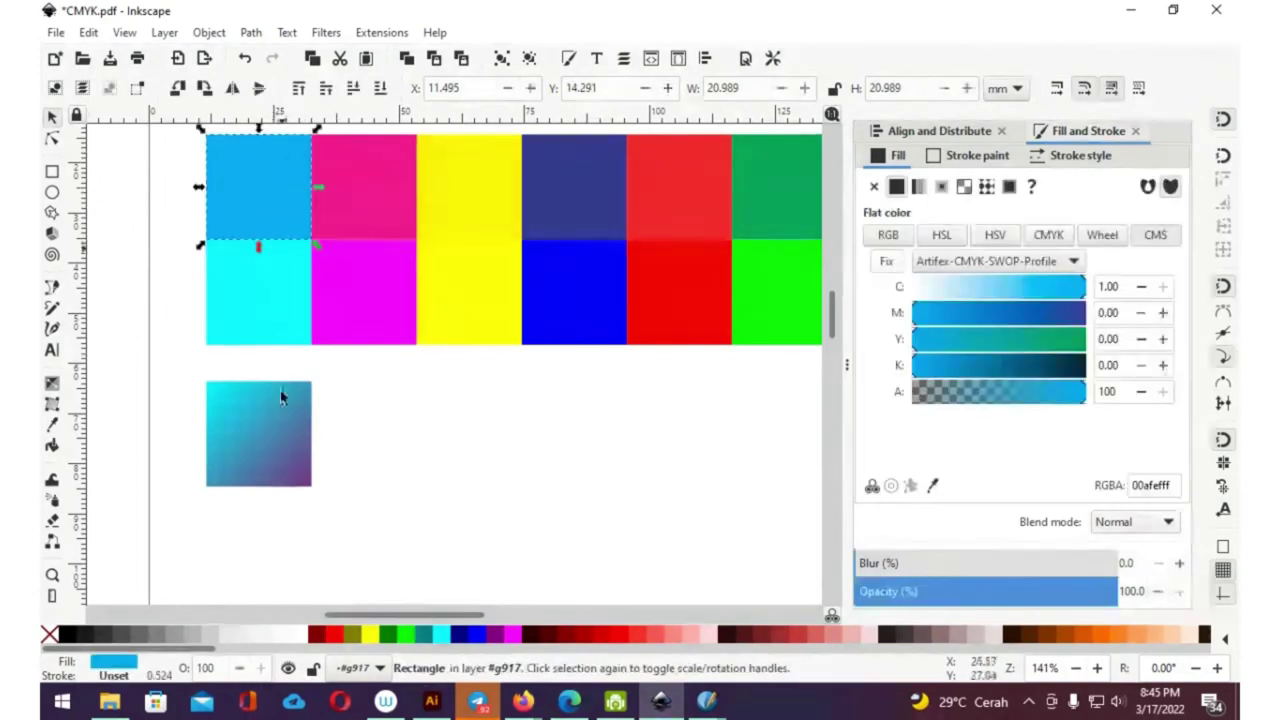
click(342, 176)
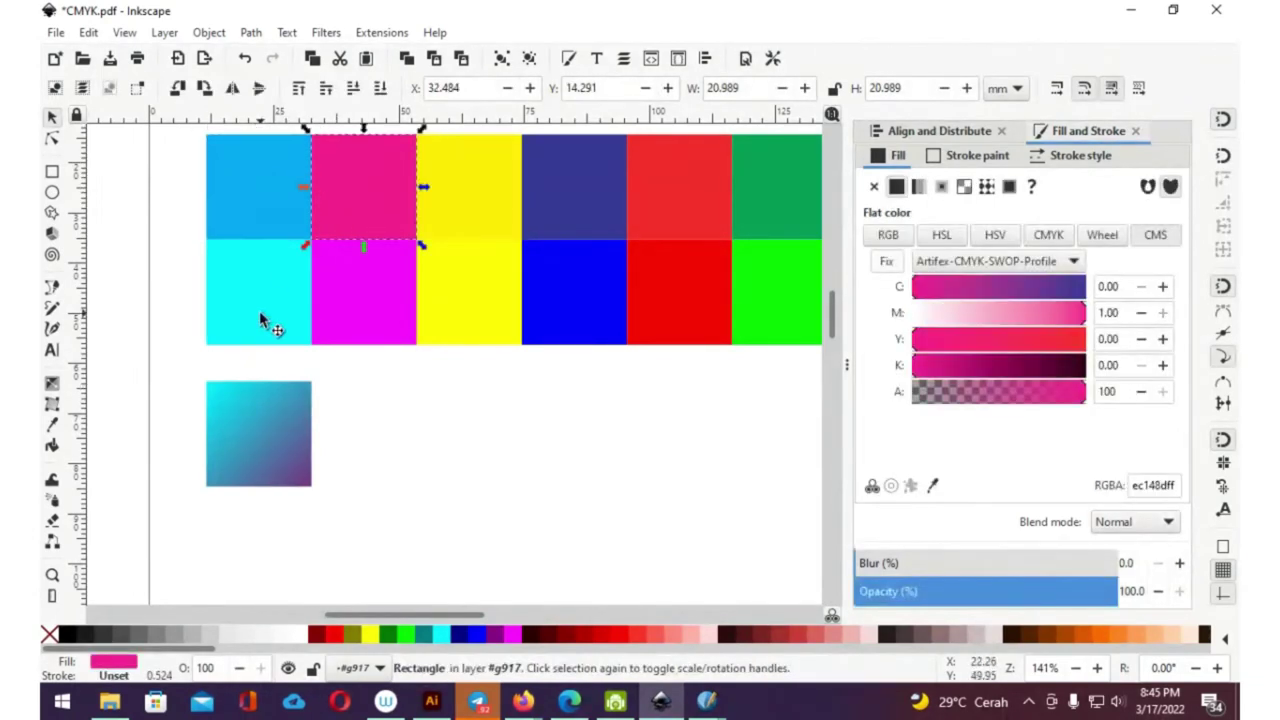
click(246, 425)
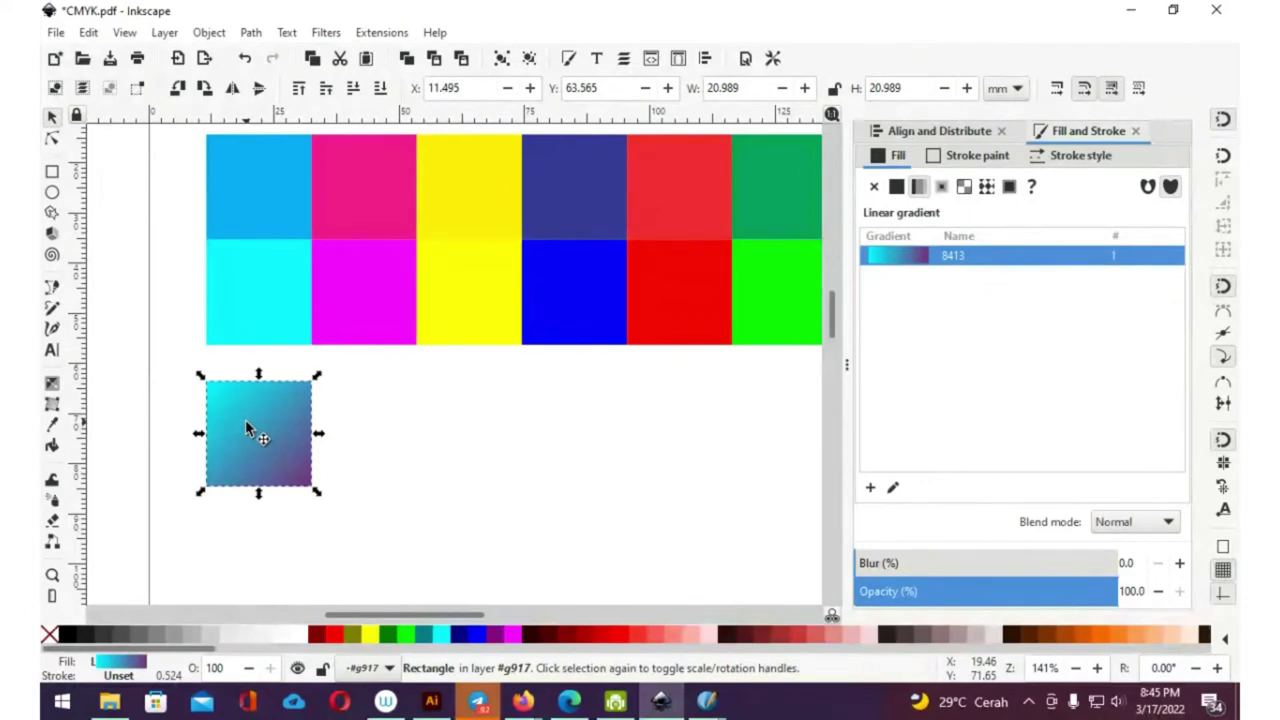
- Sample the gradient's start stop from the 00afef blue swatch and its end stop from ec148d magenta
key(g)
click(207, 382)
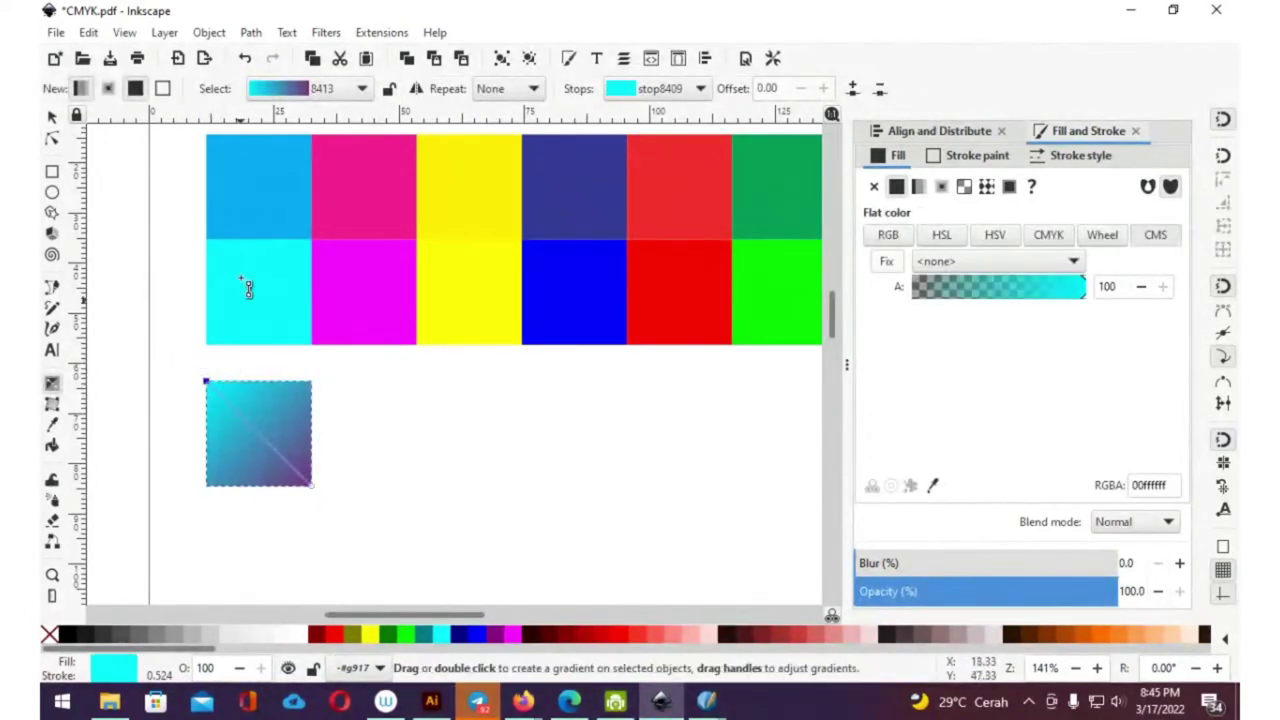
key(d)
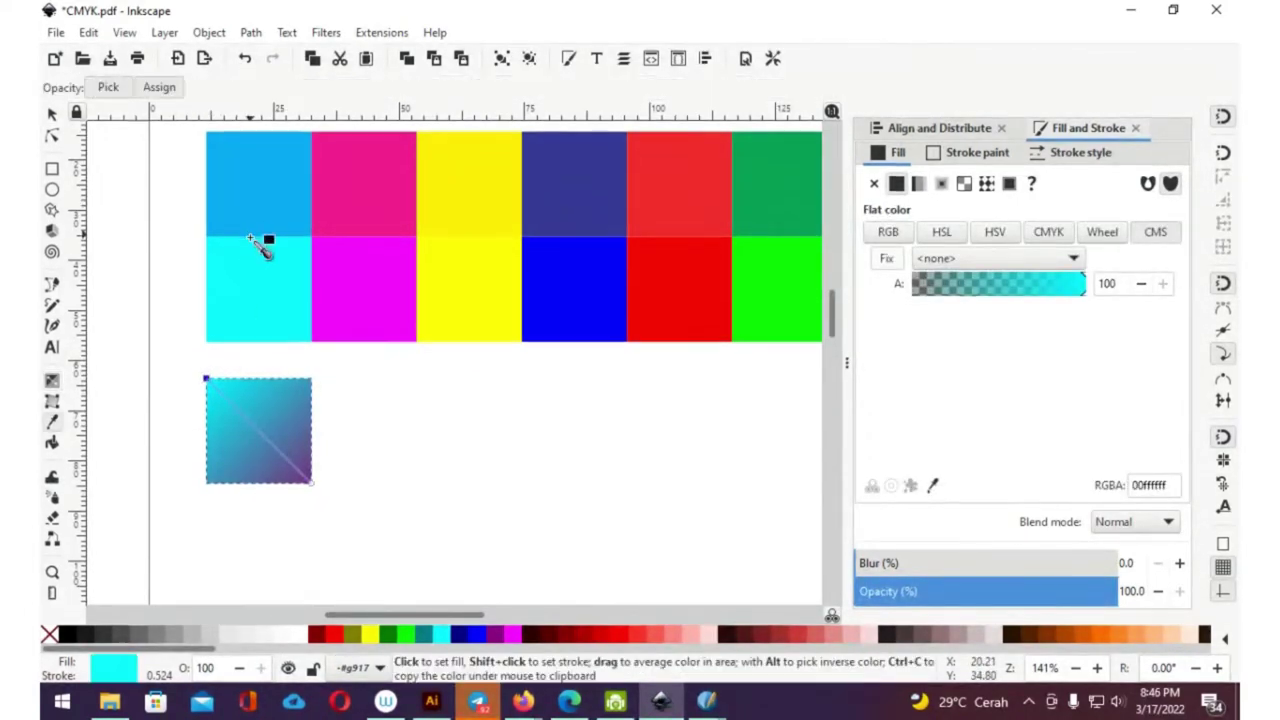
drag(258, 217, 262, 221)
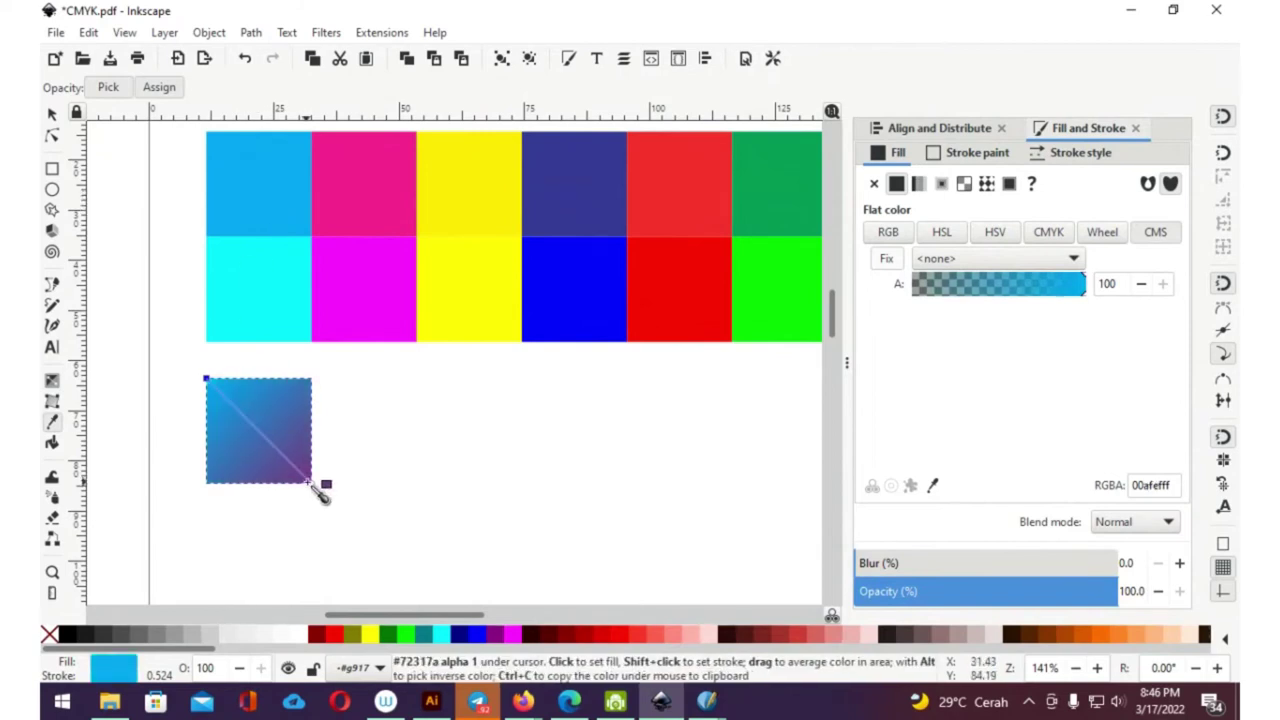
click(311, 484)
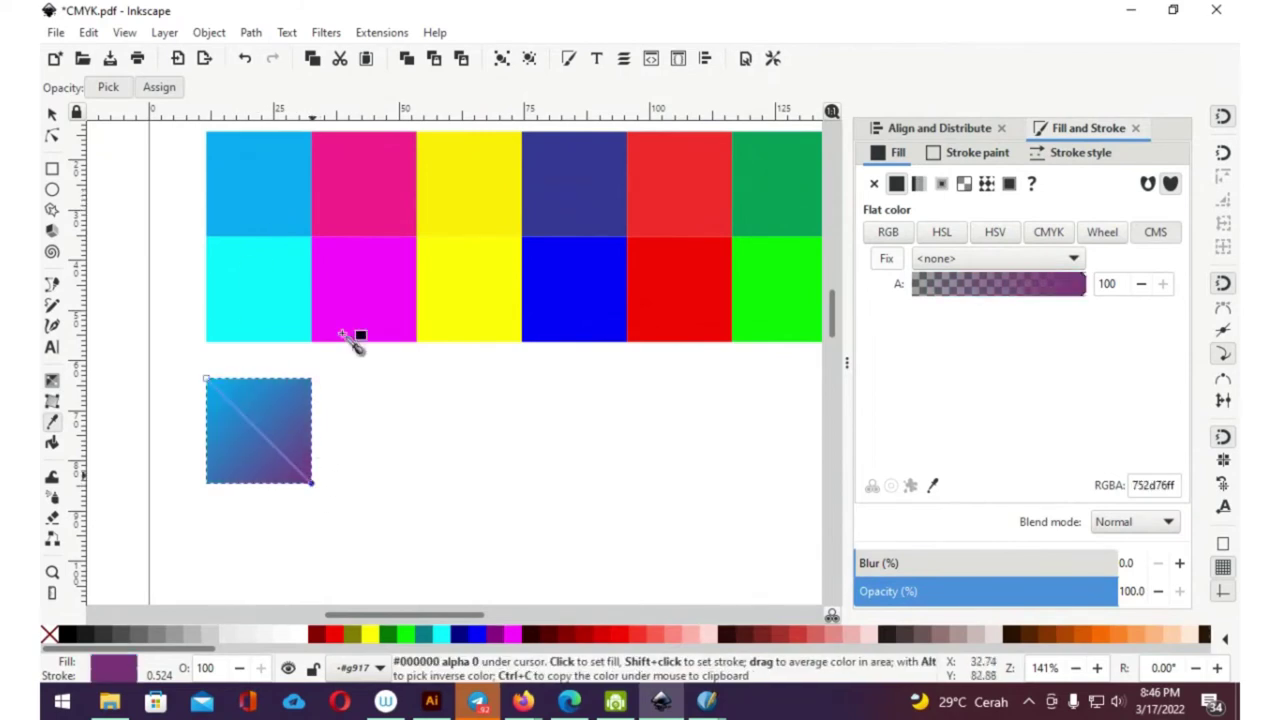
click(364, 187)
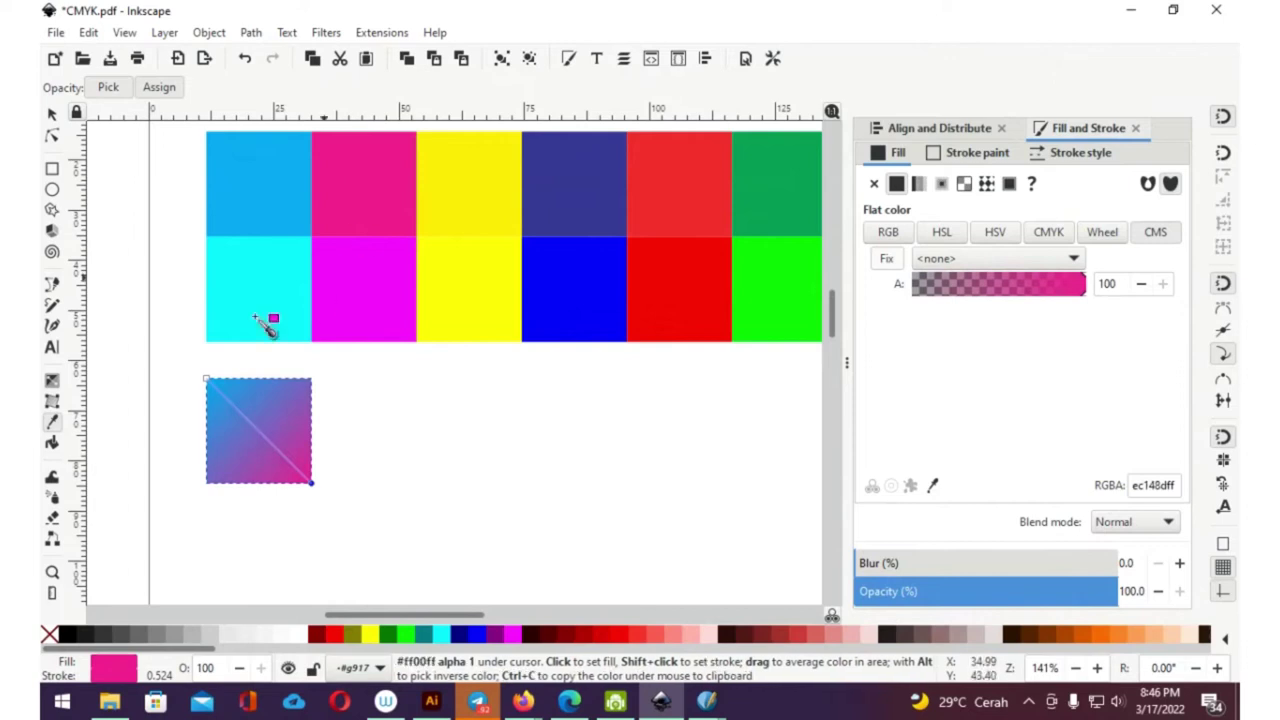
click(52, 115)
click(108, 195)
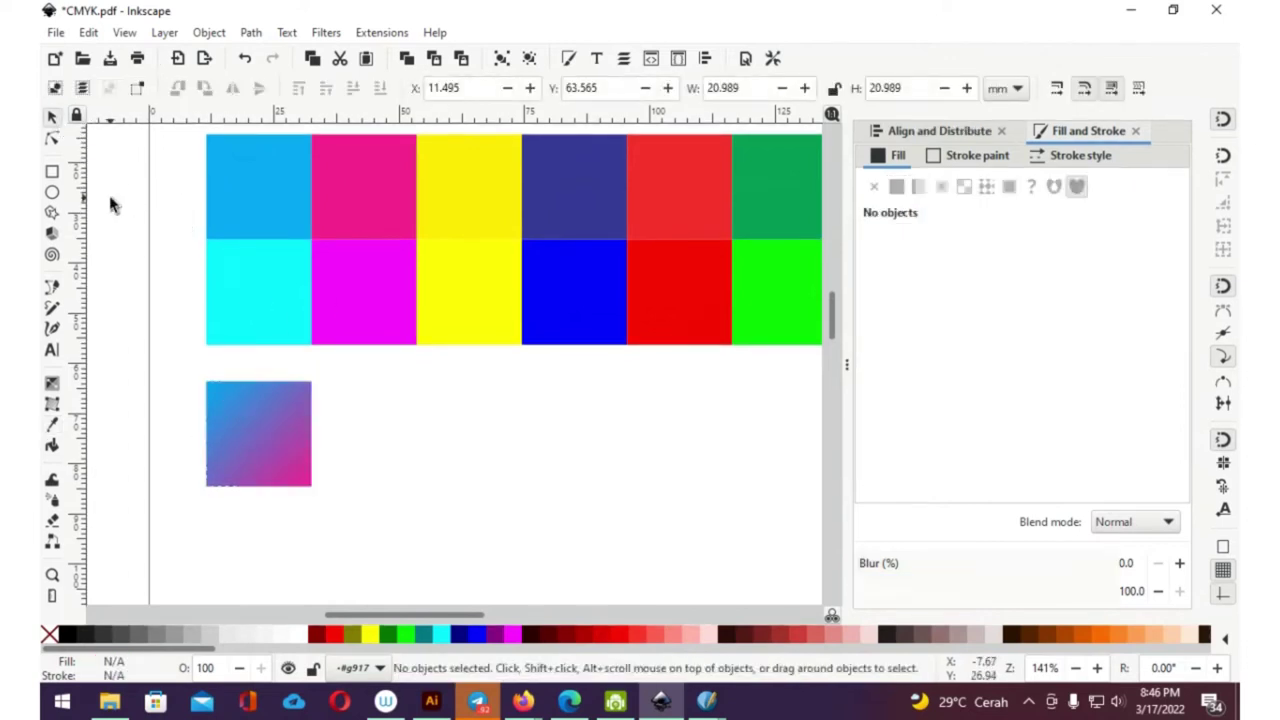
scroll(223, 429, up, 1)
scroll(222, 428, up, 1)
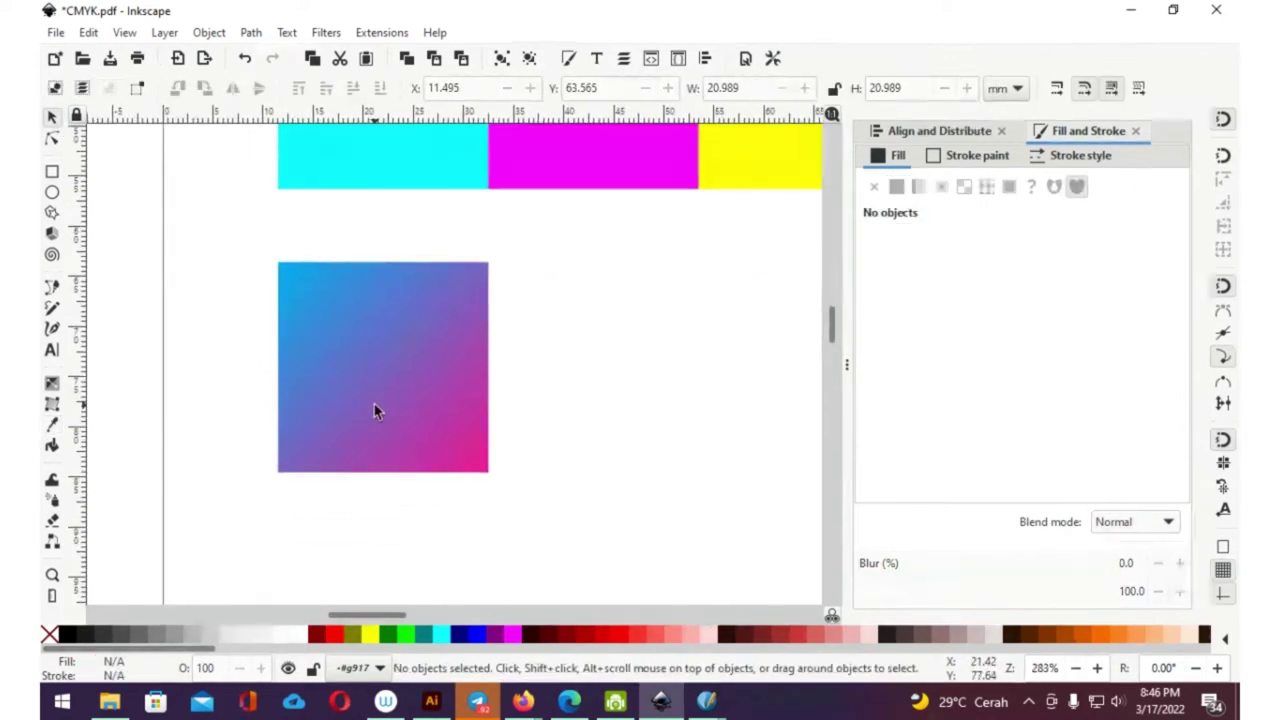
scroll(360, 405, up, 1)
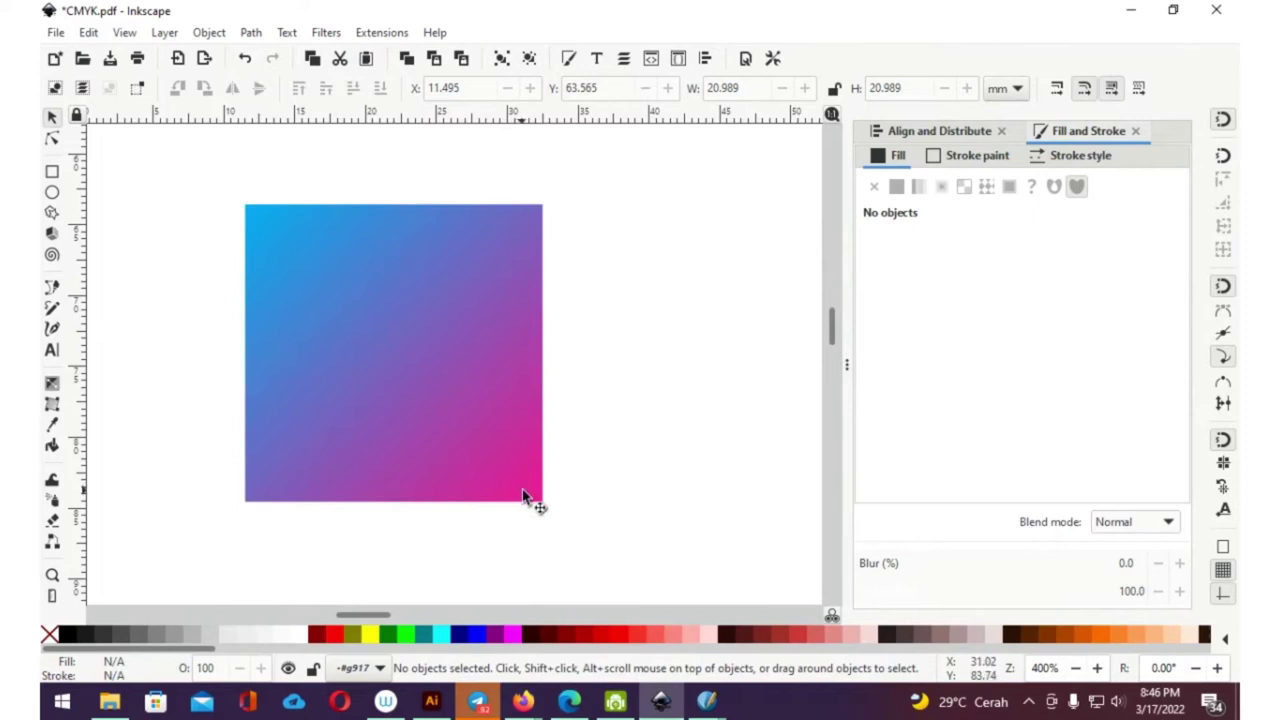
scroll(500, 434, down, 2)
scroll(507, 434, down, 2)
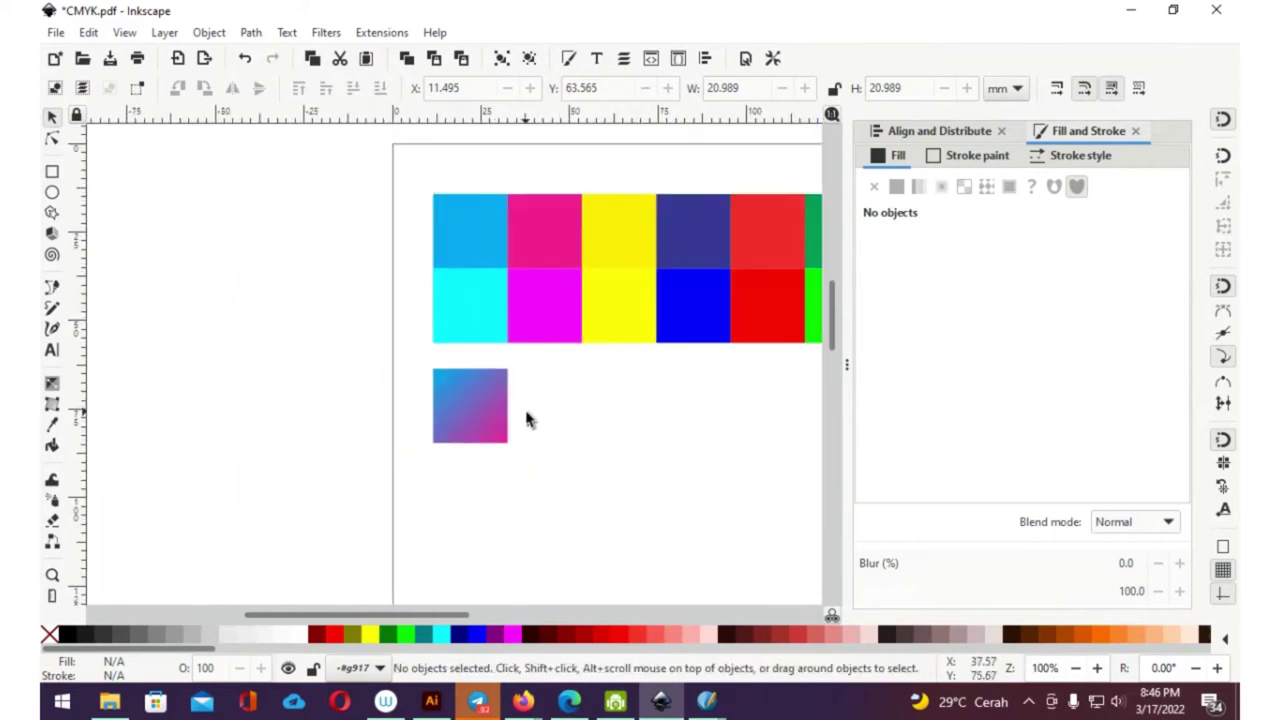
scroll(525, 421, down, 4)
scroll(449, 421, up, 2)
scroll(449, 421, up, 1)
drag(515, 365, 371, 457)
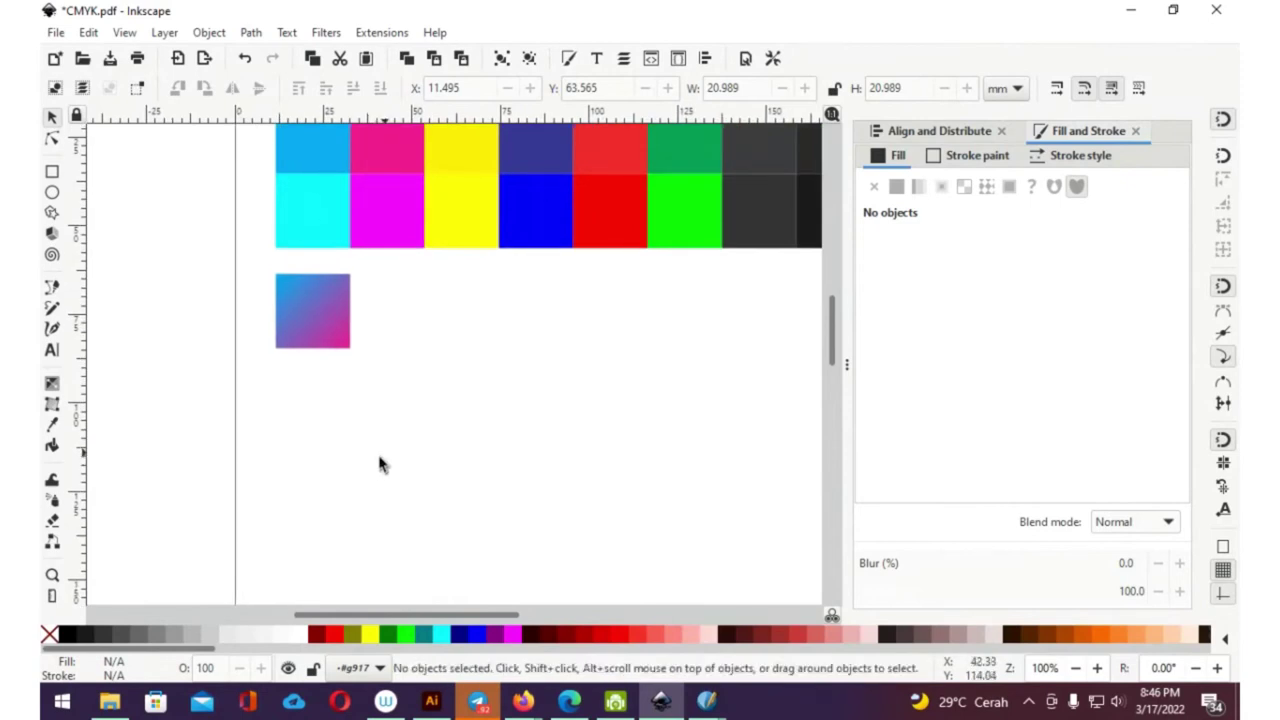
scroll(379, 463, down, 4)
click(262, 458)
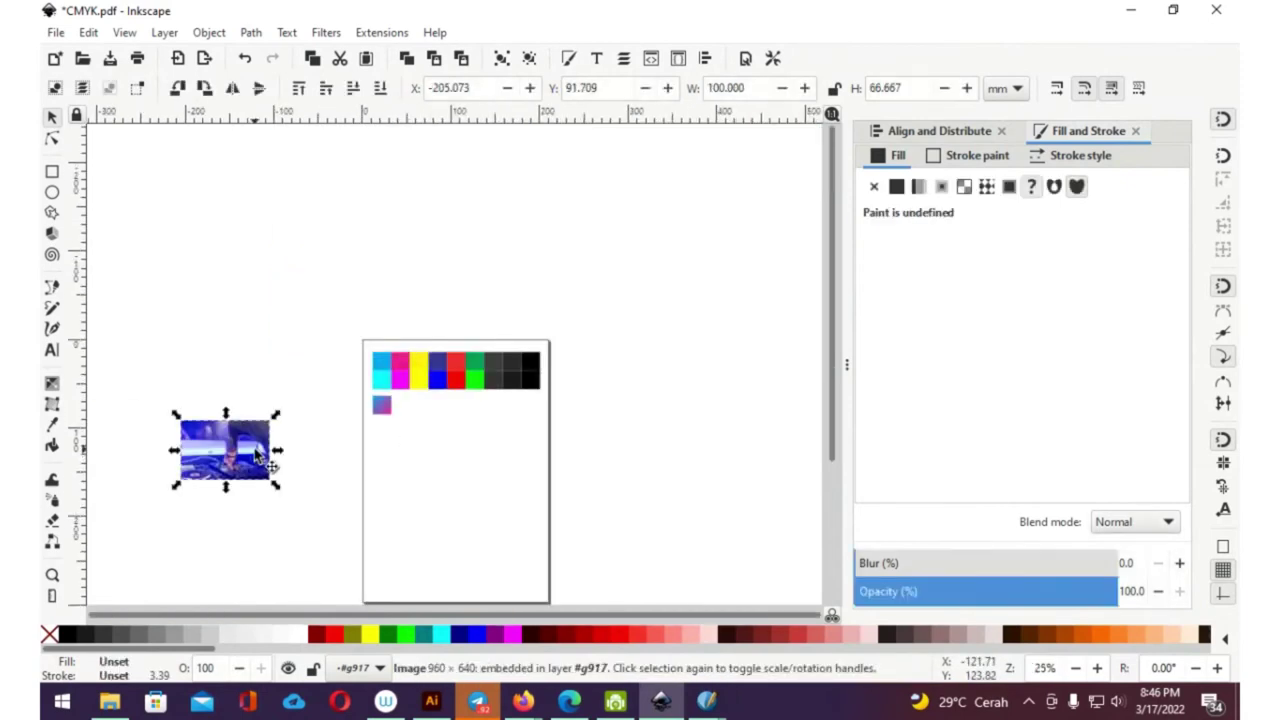
- Delete the swatch rectangles, then undo to restore them
drag(360, 323, 550, 395)
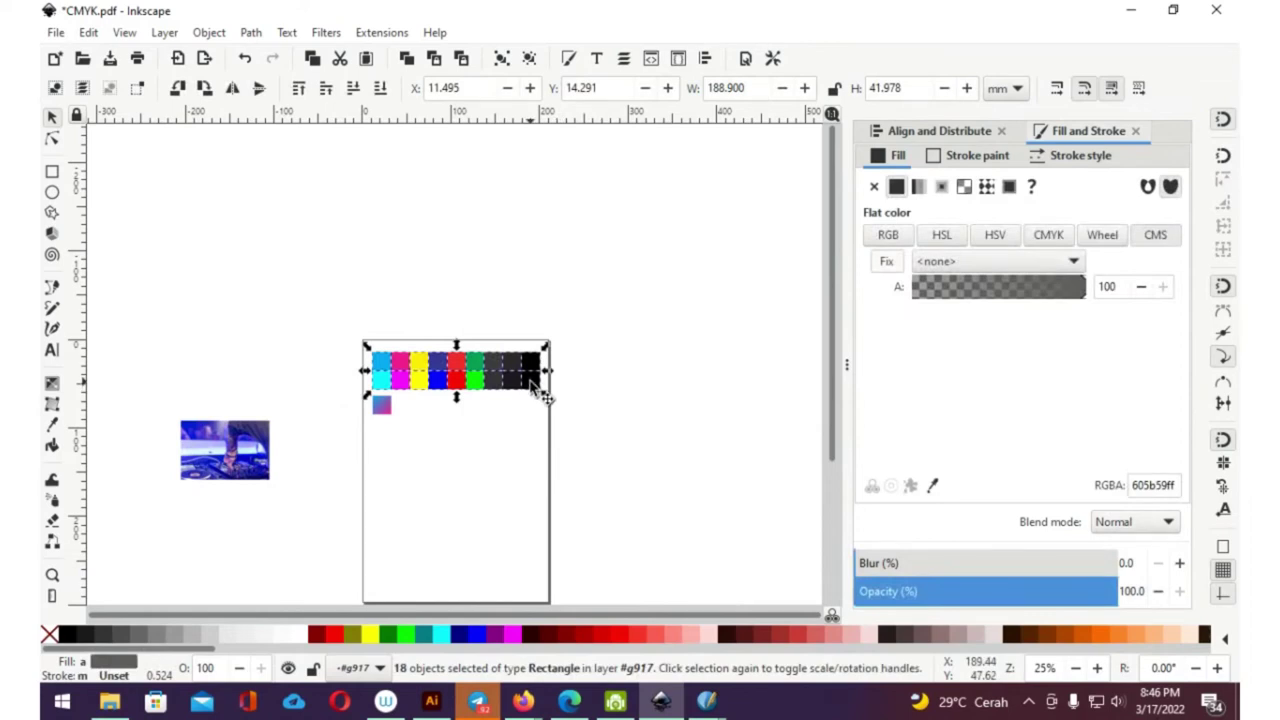
key(Delete)
scroll(463, 385, up, 2)
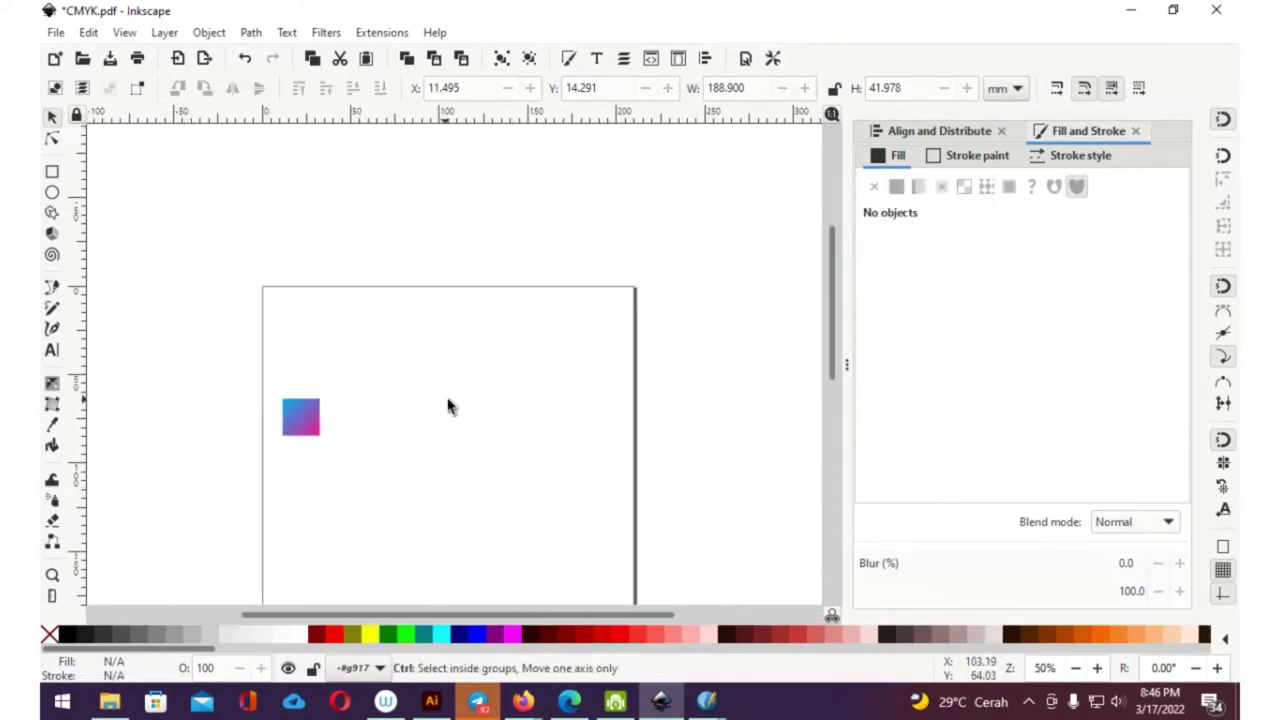
drag(215, 372, 370, 462)
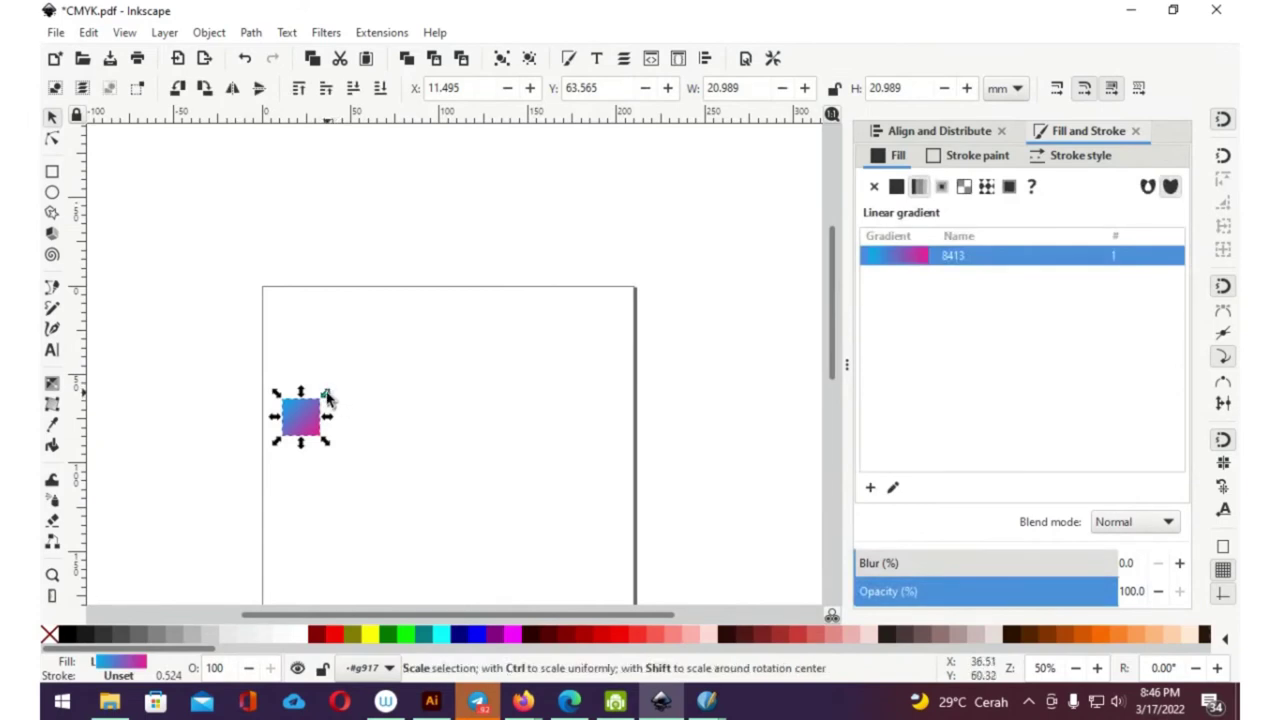
key(ctrl+z)
click(330, 402)
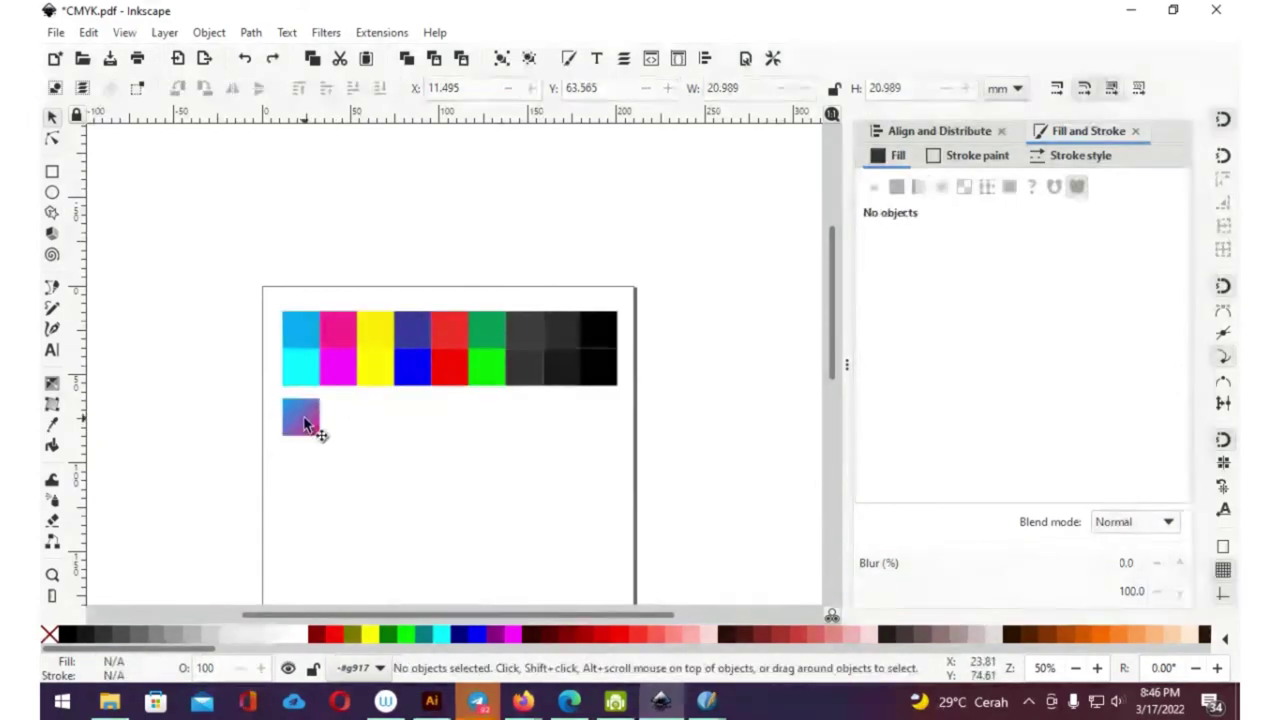
- Enlarge the gradient square to about 51.7 mm and place a duplicate beside it
click(316, 428)
mouse_move(329, 447)
mouse_down()
mouse_move(380, 500)
mouse_move(413, 467)
mouse_up()
key(ctrl+d)
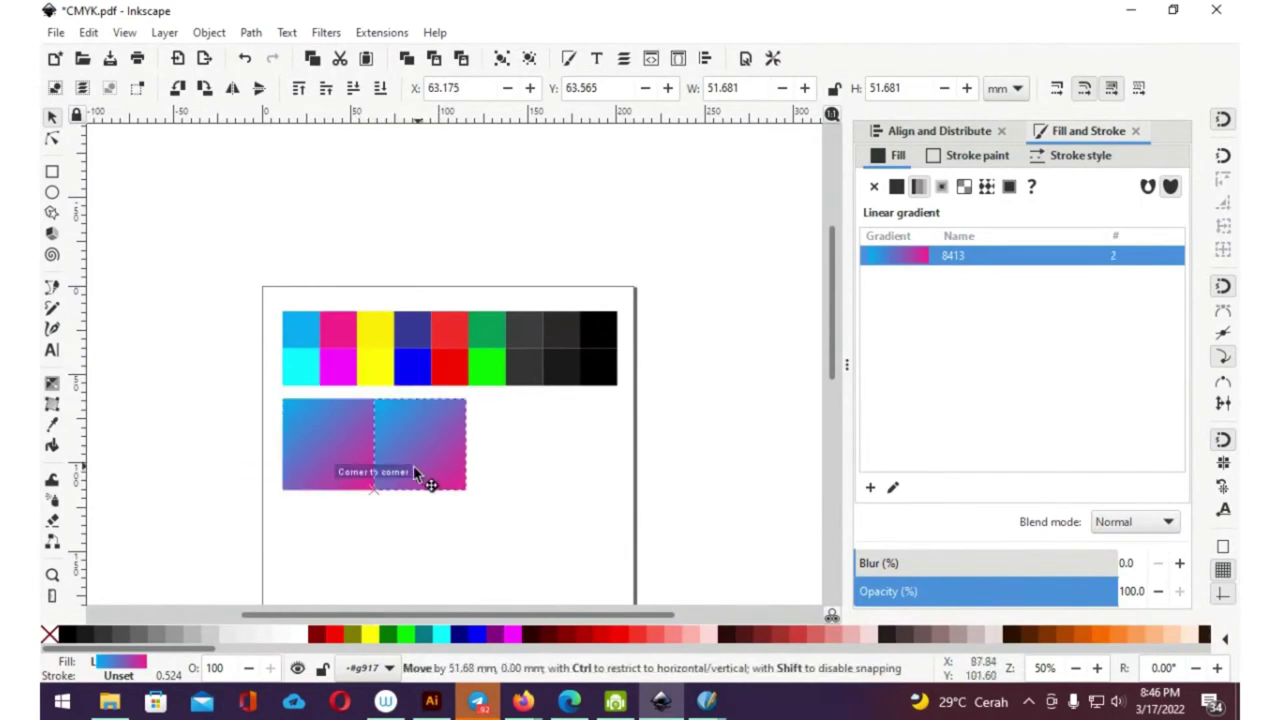
key(g)
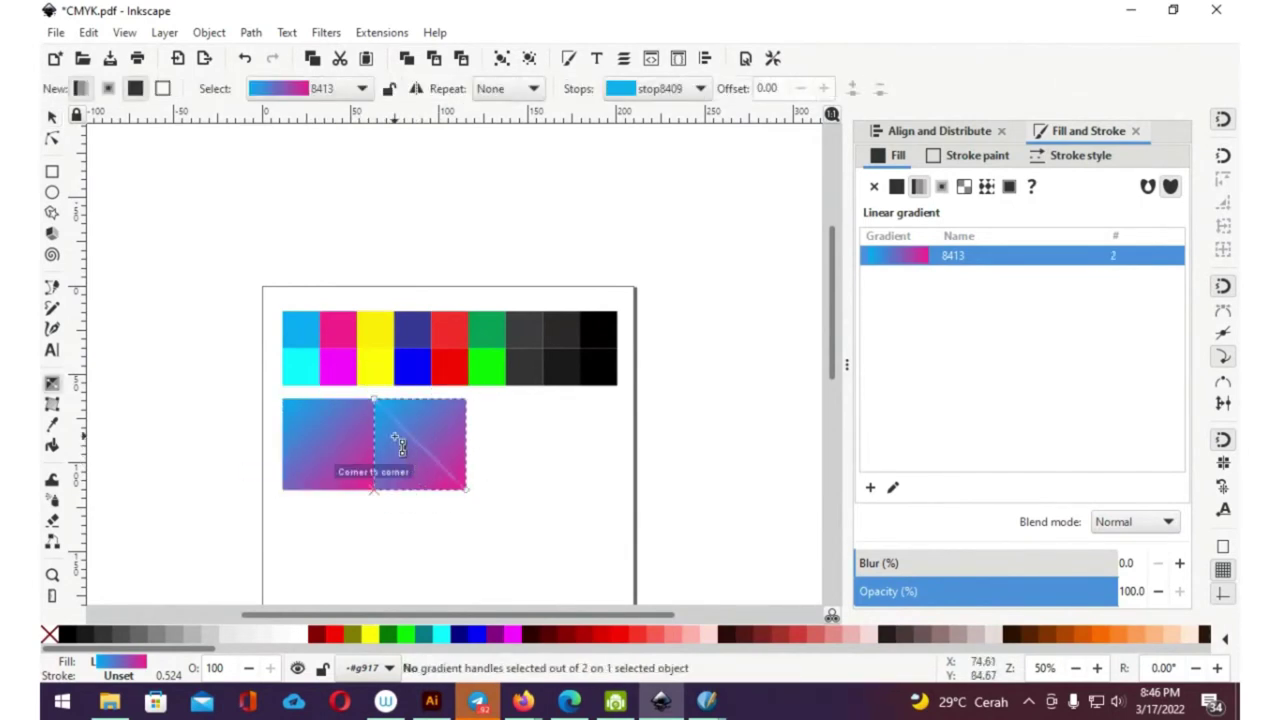
- Set the copy's gradient start stop to the yellow swatch colour
click(374, 400)
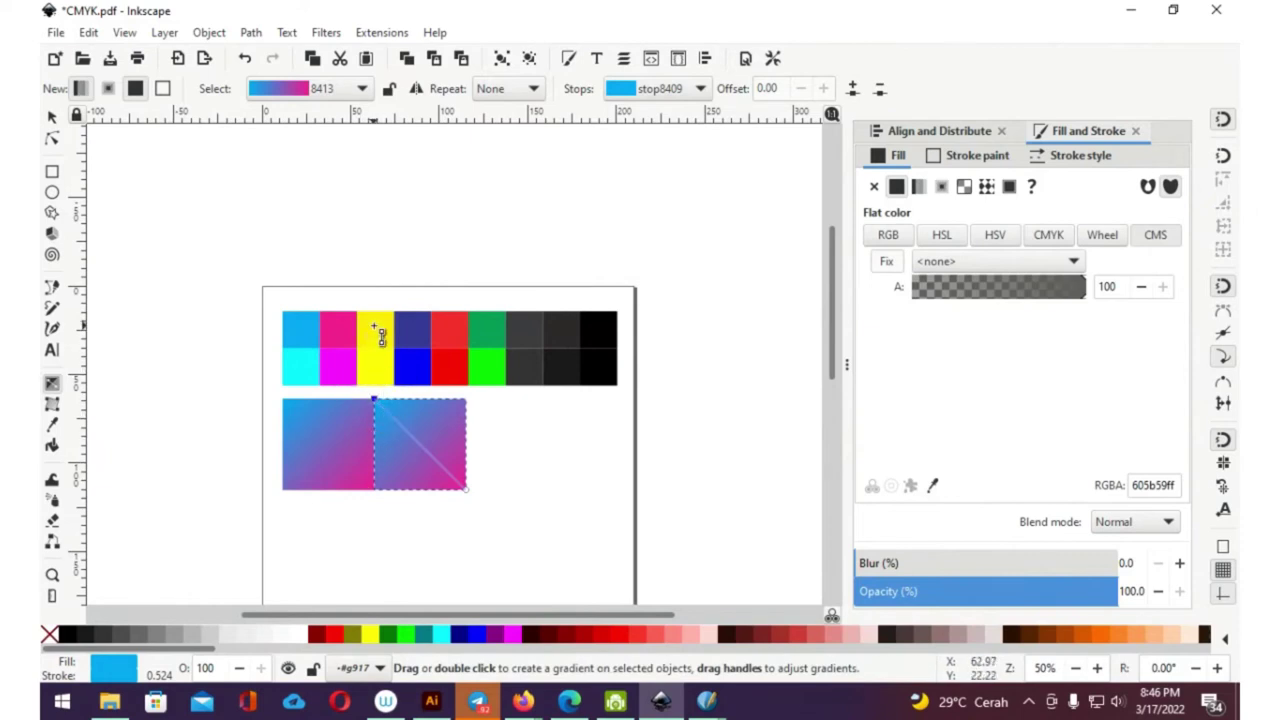
click(381, 337)
click(386, 425)
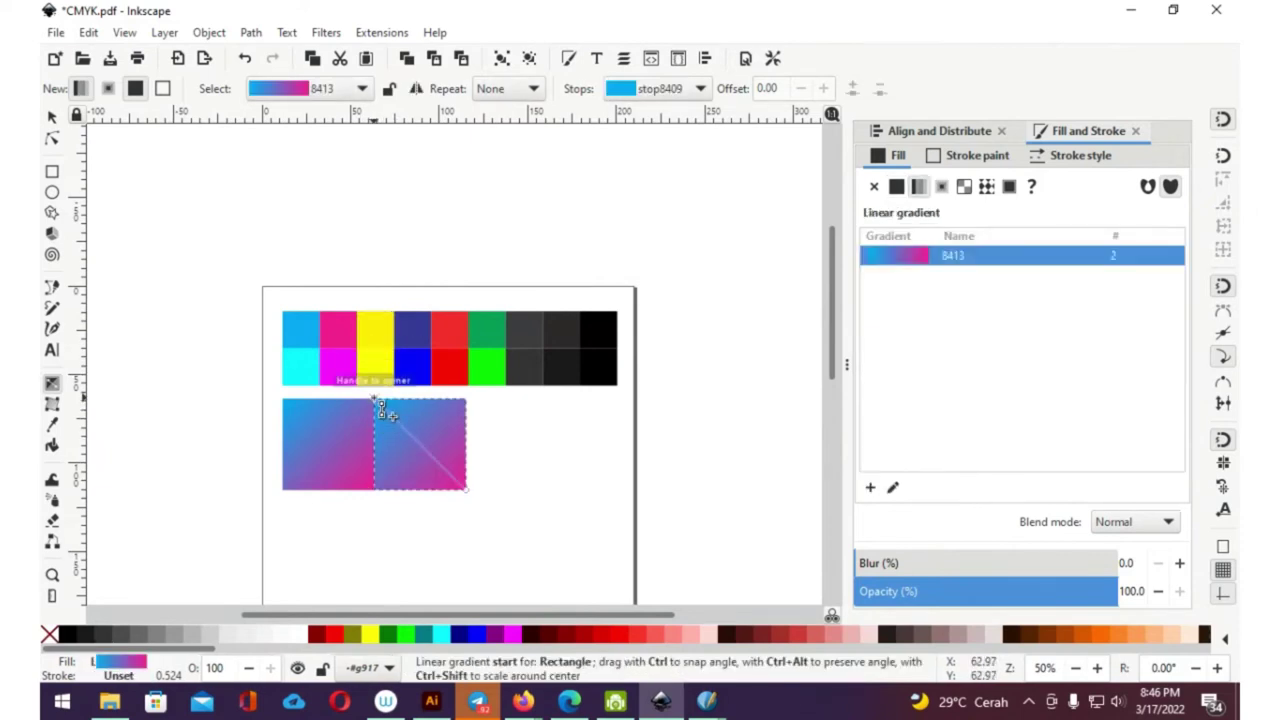
click(379, 404)
key(d)
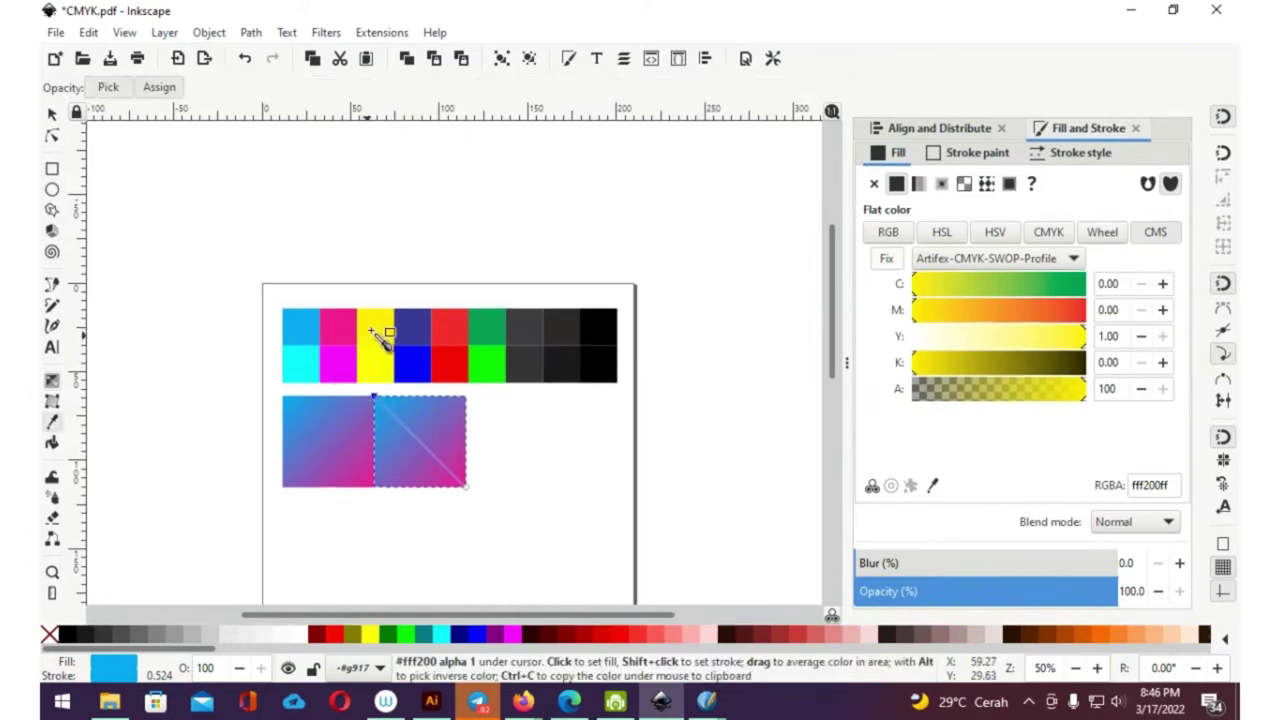
click(375, 335)
- Set the copy's gradient end stop to the cyan swatch colour and deselect
click(466, 488)
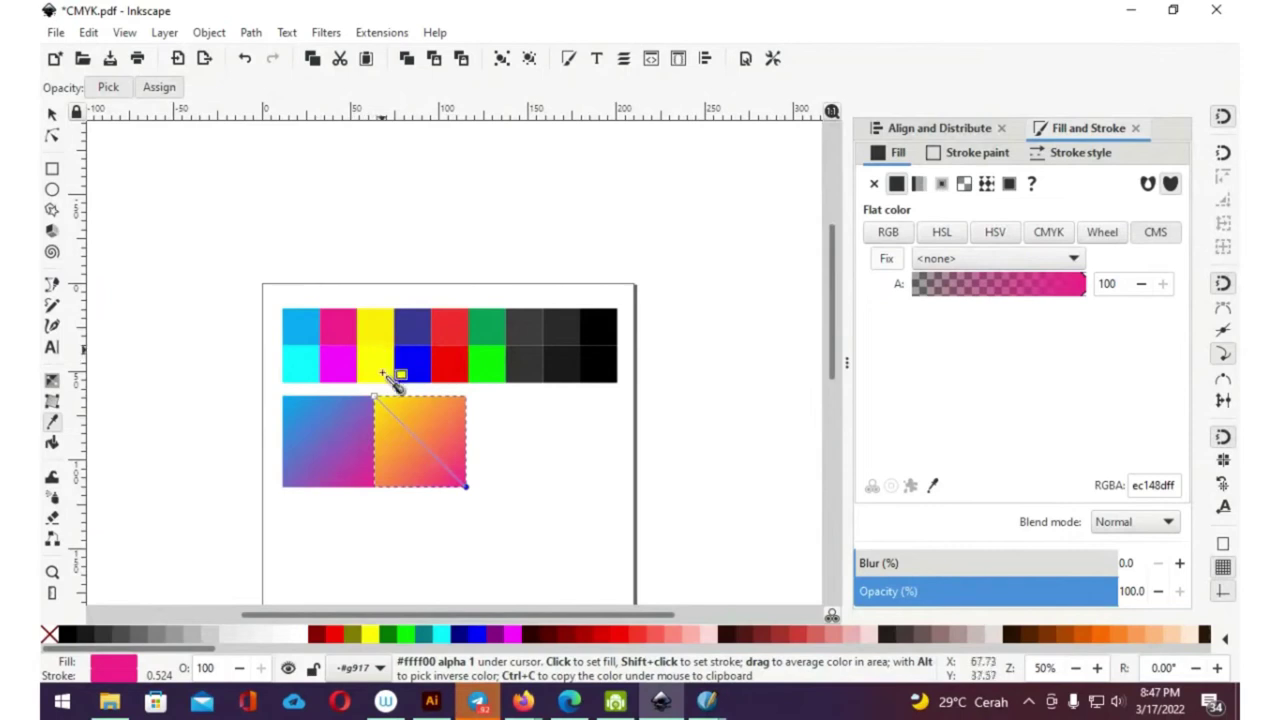
click(296, 331)
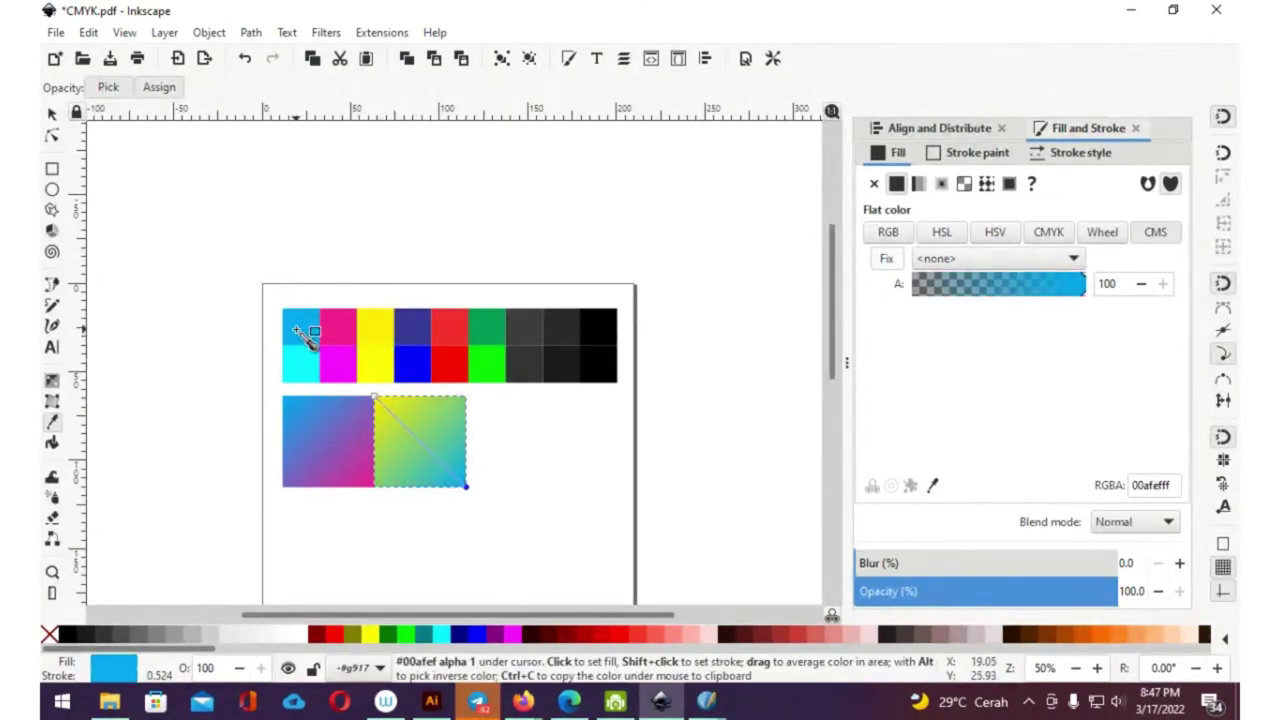
key(g)
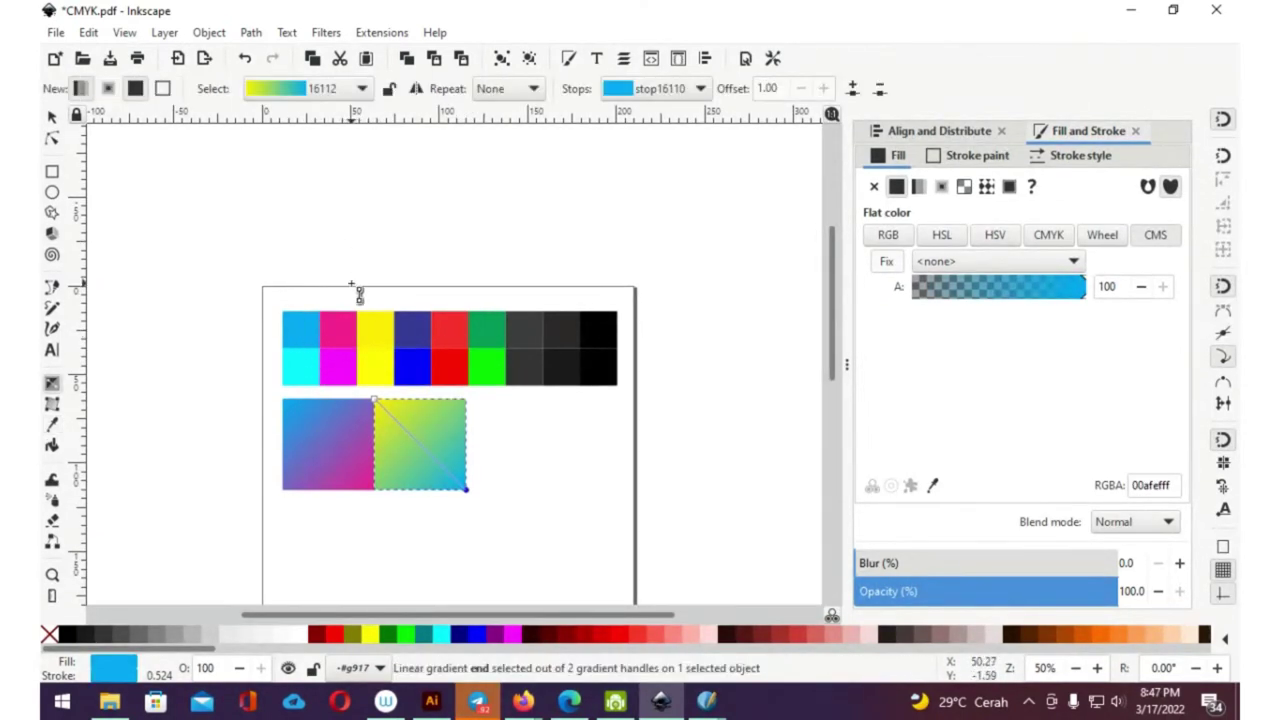
key(s)
key(Escape)
scroll(455, 360, down, 1)
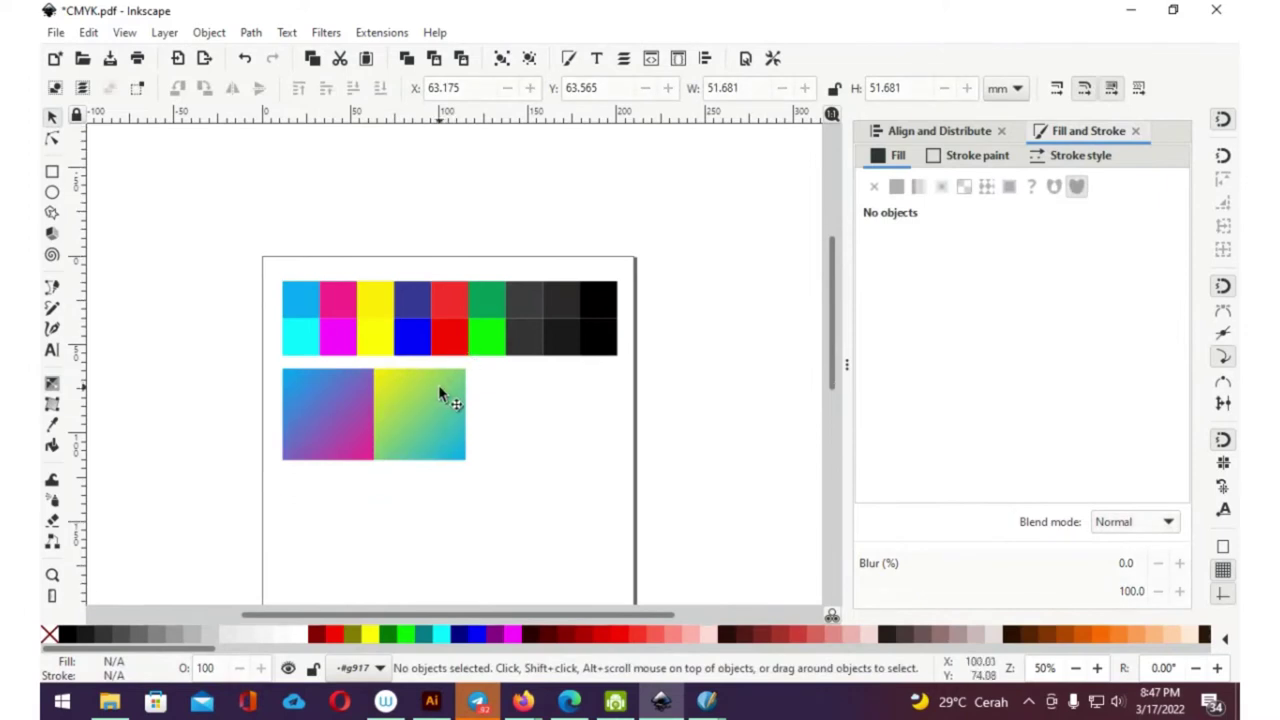
- Duplicate the blue–magenta square and place the copy right of the yellow square
scroll(443, 409, up, 3)
ctrl+scroll(445, 430, up, 1)
ctrl+scroll(423, 497, up, 1)
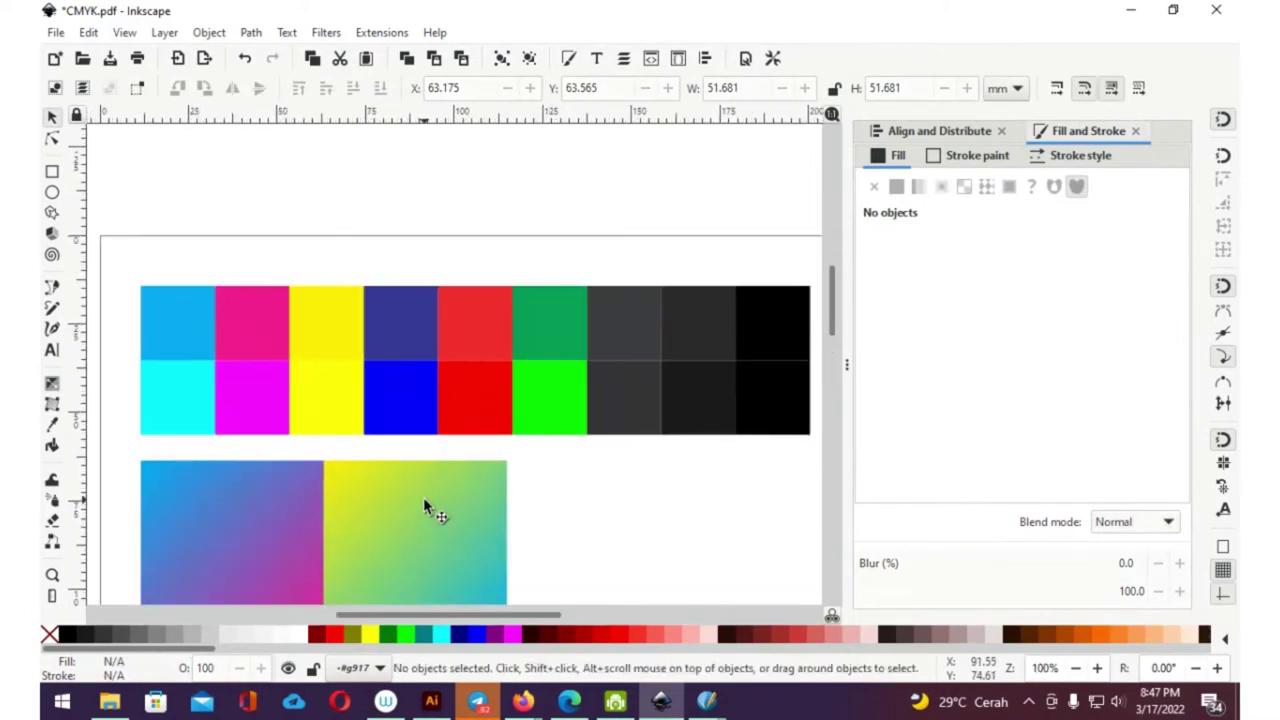
scroll(423, 497, down, 3)
ctrl+click(244, 408)
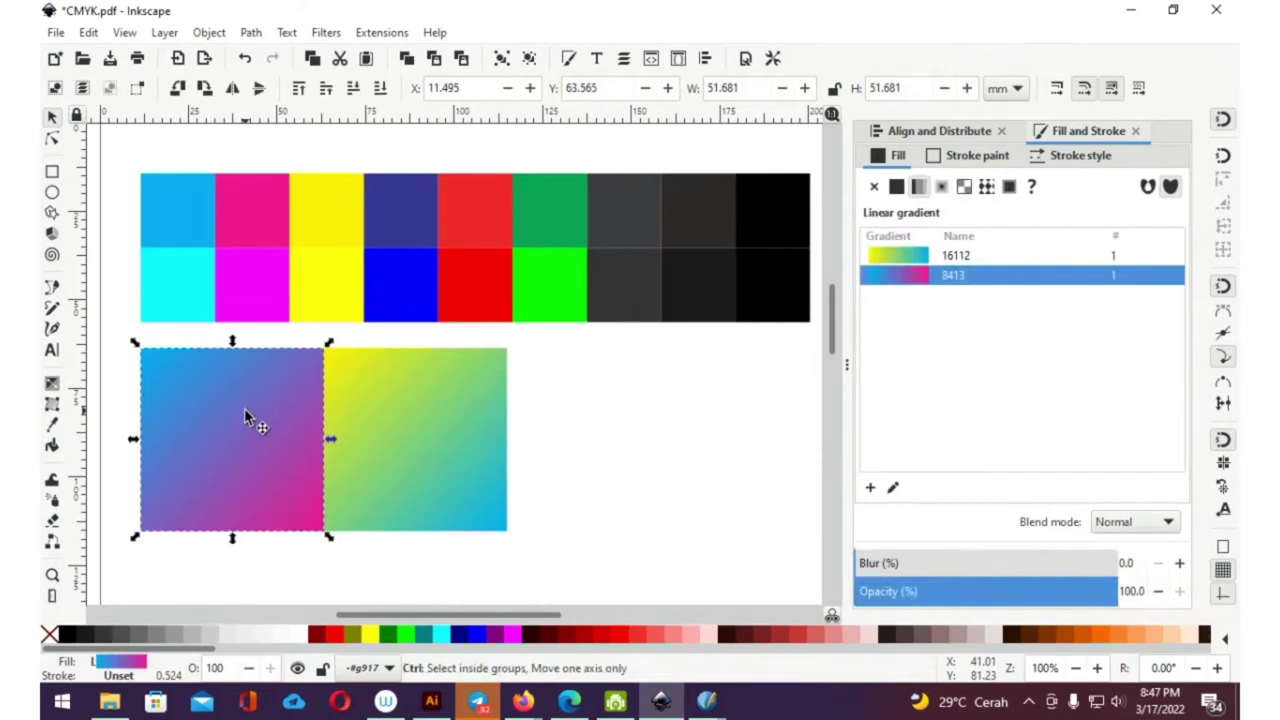
key(ctrl+d)
drag(232, 410, 550, 406)
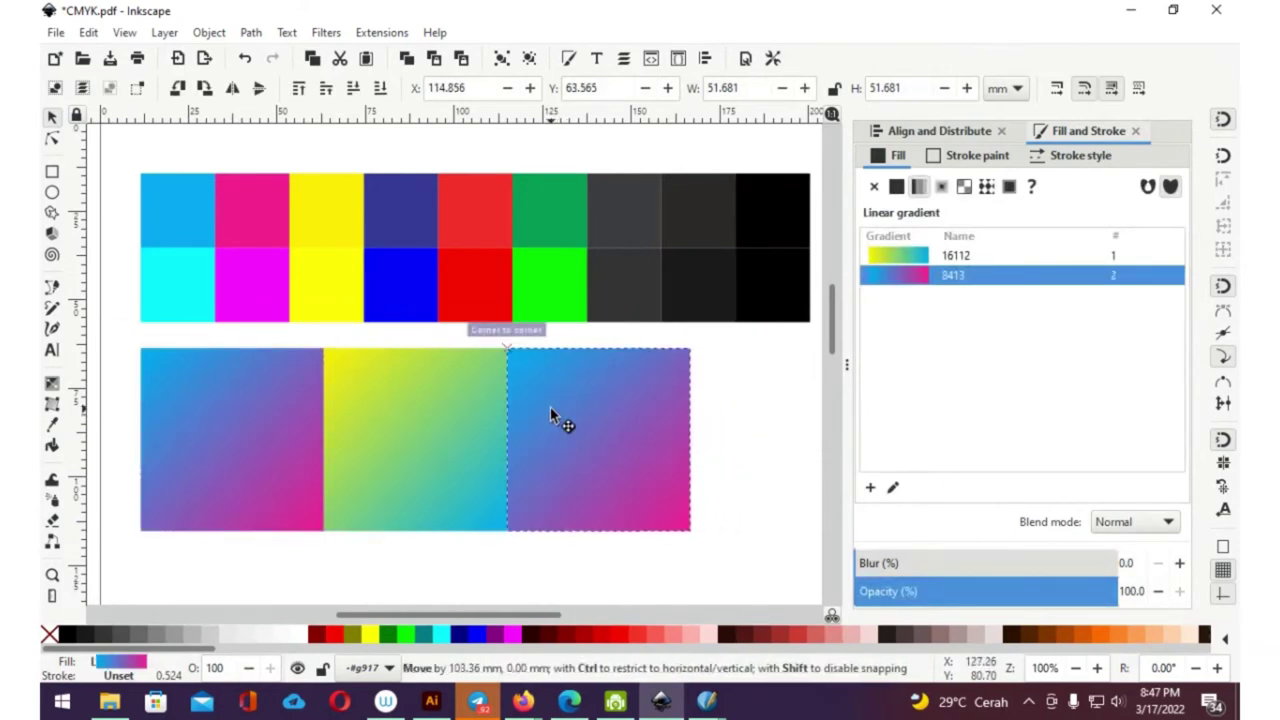
- Set the third square's gradient stops to ed272d red and 00a754 green from the swatches
key(g)
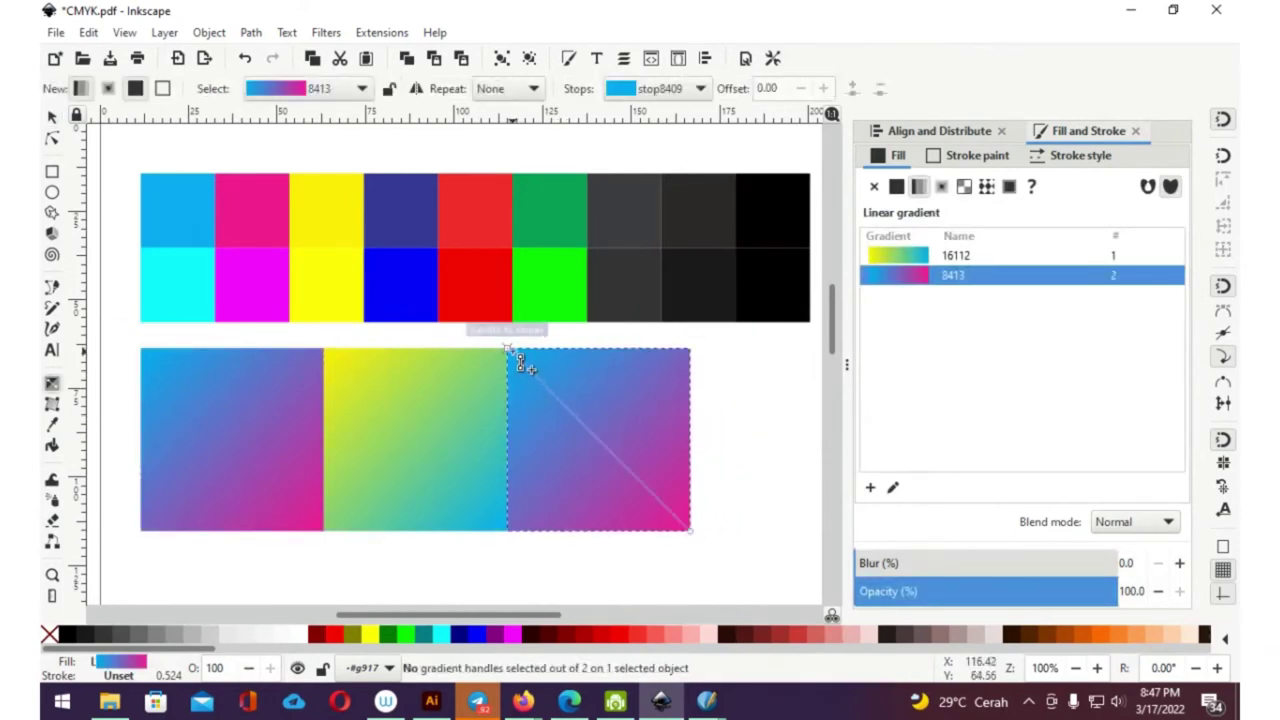
click(509, 350)
key(d)
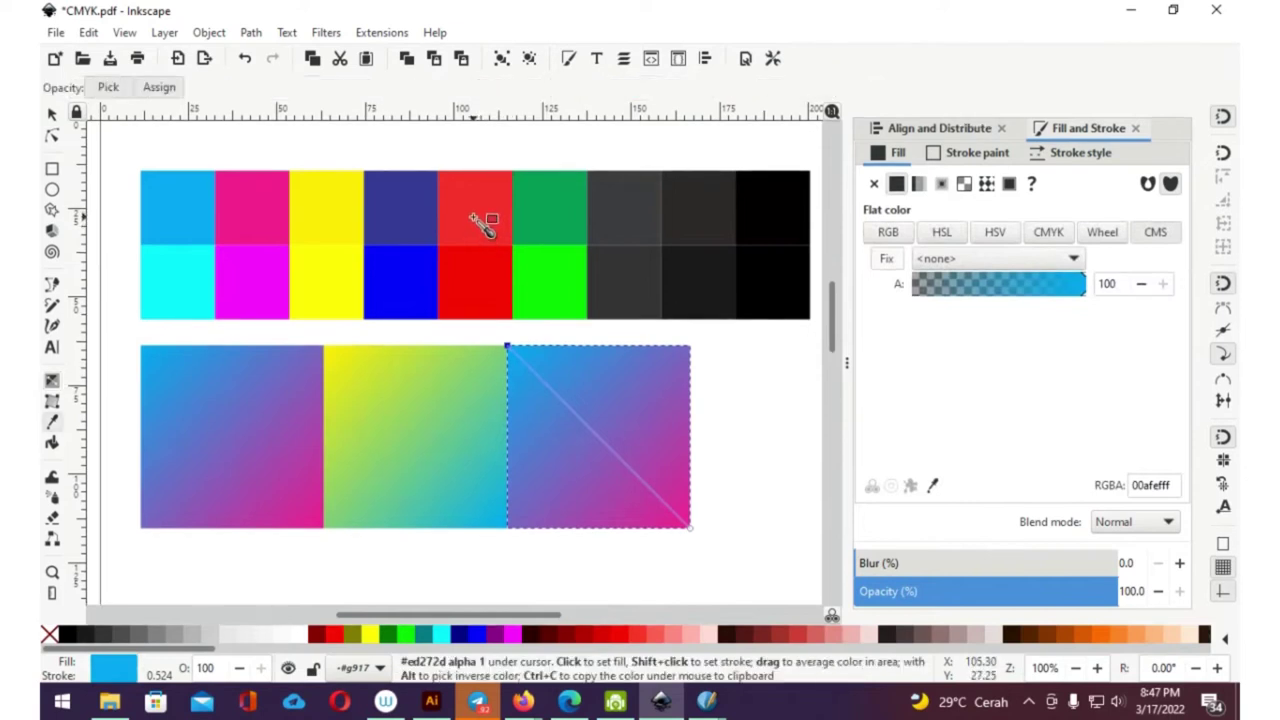
click(472, 215)
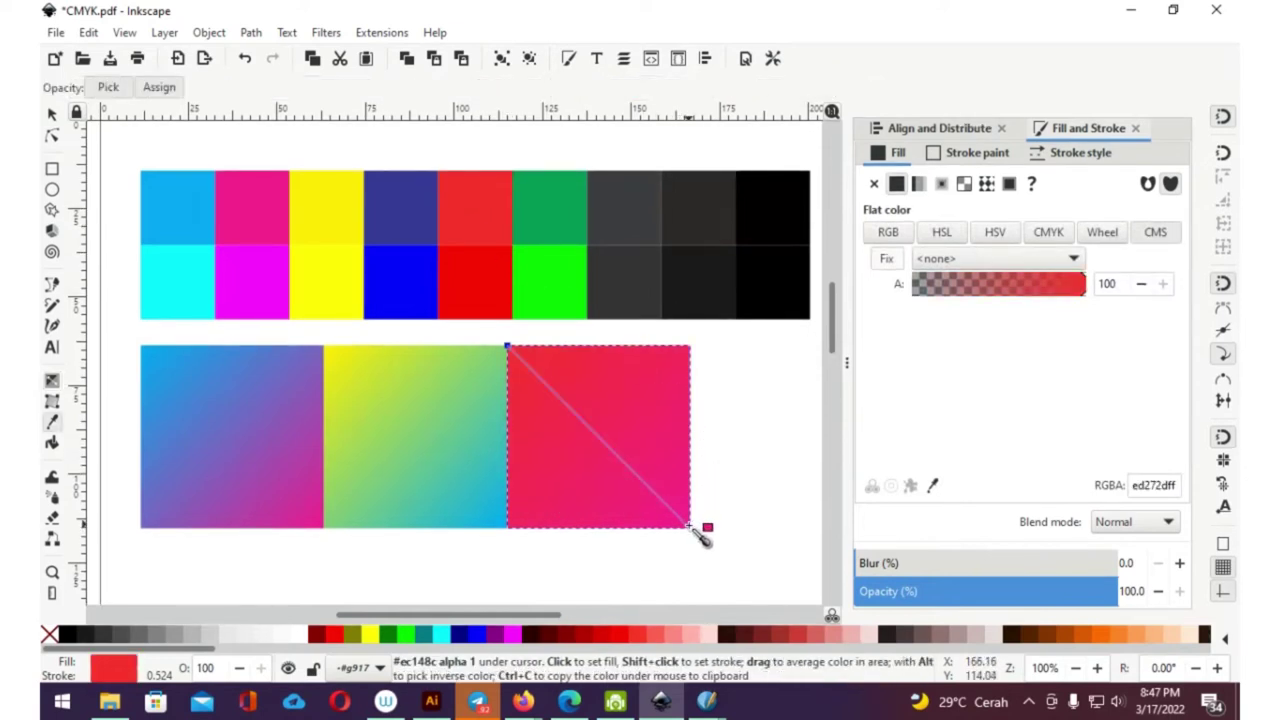
click(689, 527)
click(540, 211)
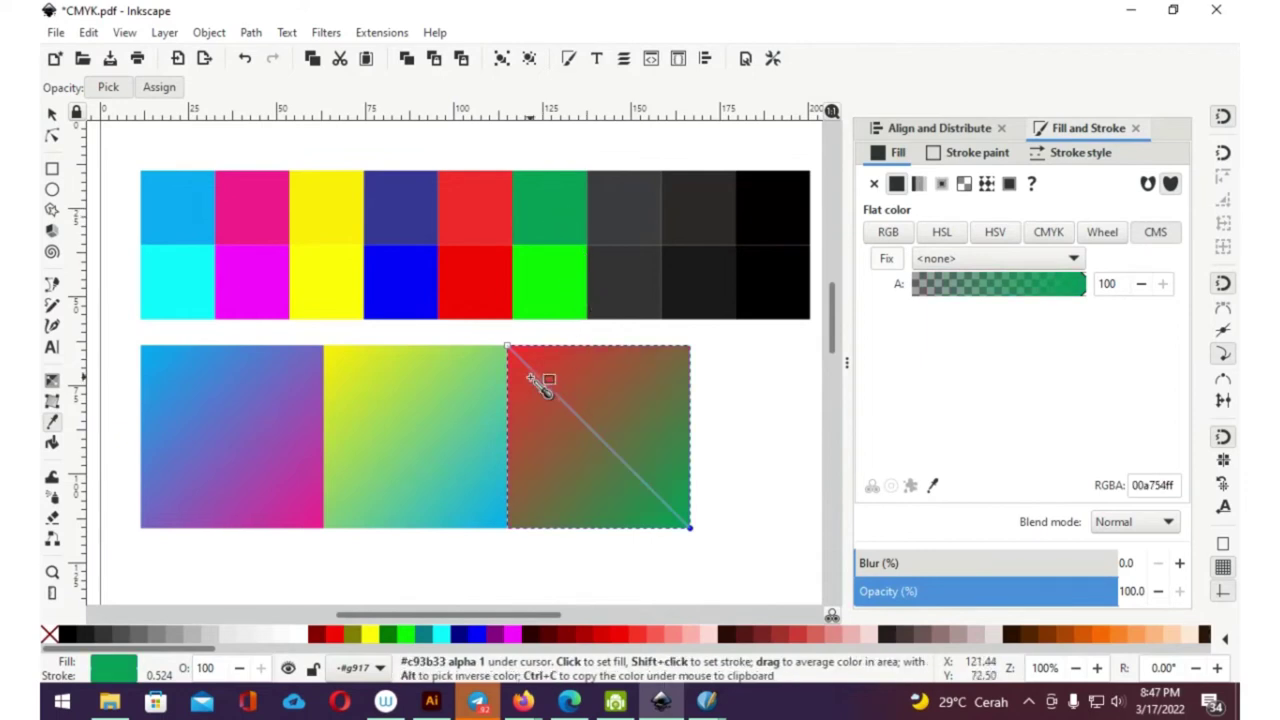
- Deselect the square and select all the top-row colour swatches
scroll(540, 385, down, 2)
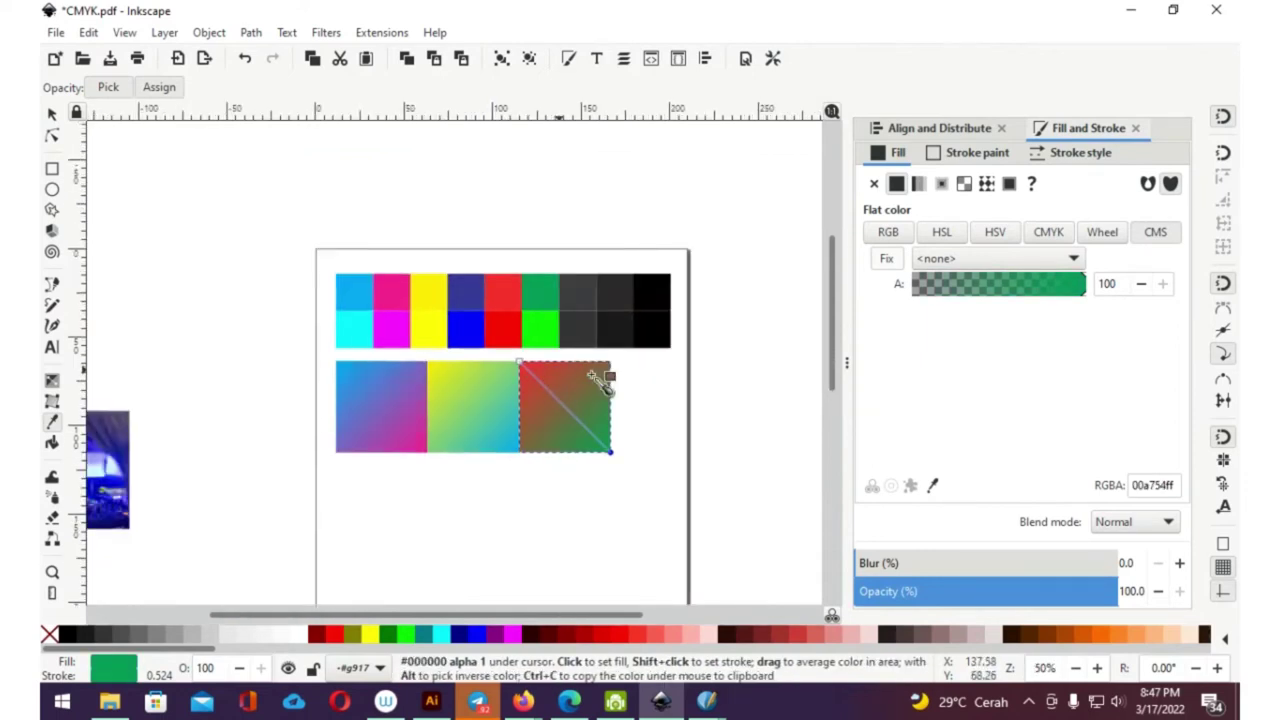
scroll(600, 382, up, 1)
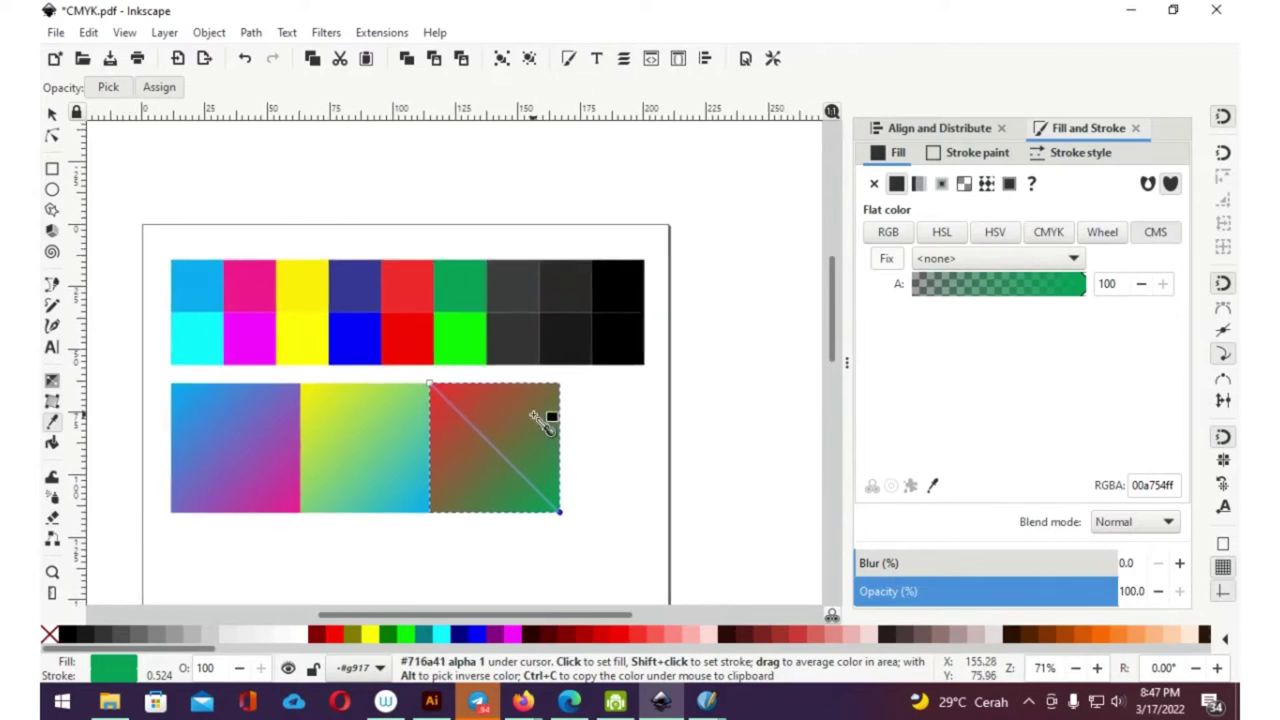
key(s)
click(591, 403)
drag(668, 255, 128, 405)
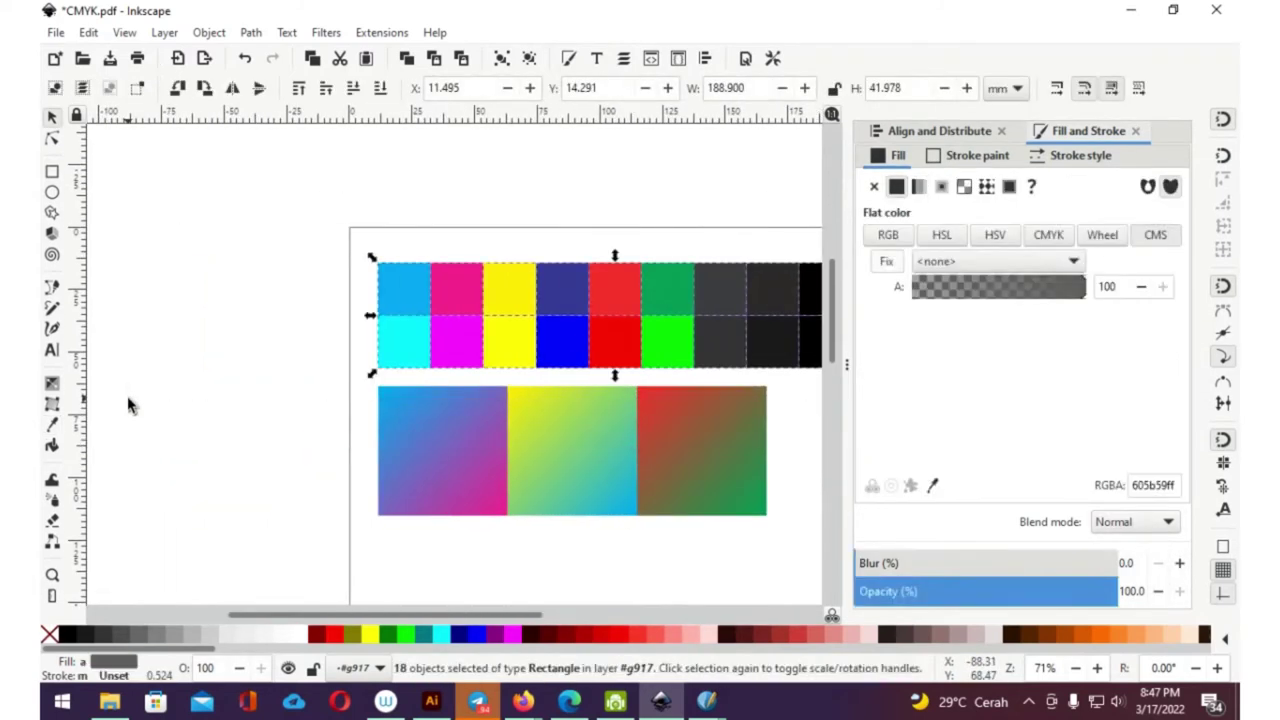
- Delete the colour swatches and save the three squares as CMYK Gradien.svg
key(Delete)
key(ctrl)
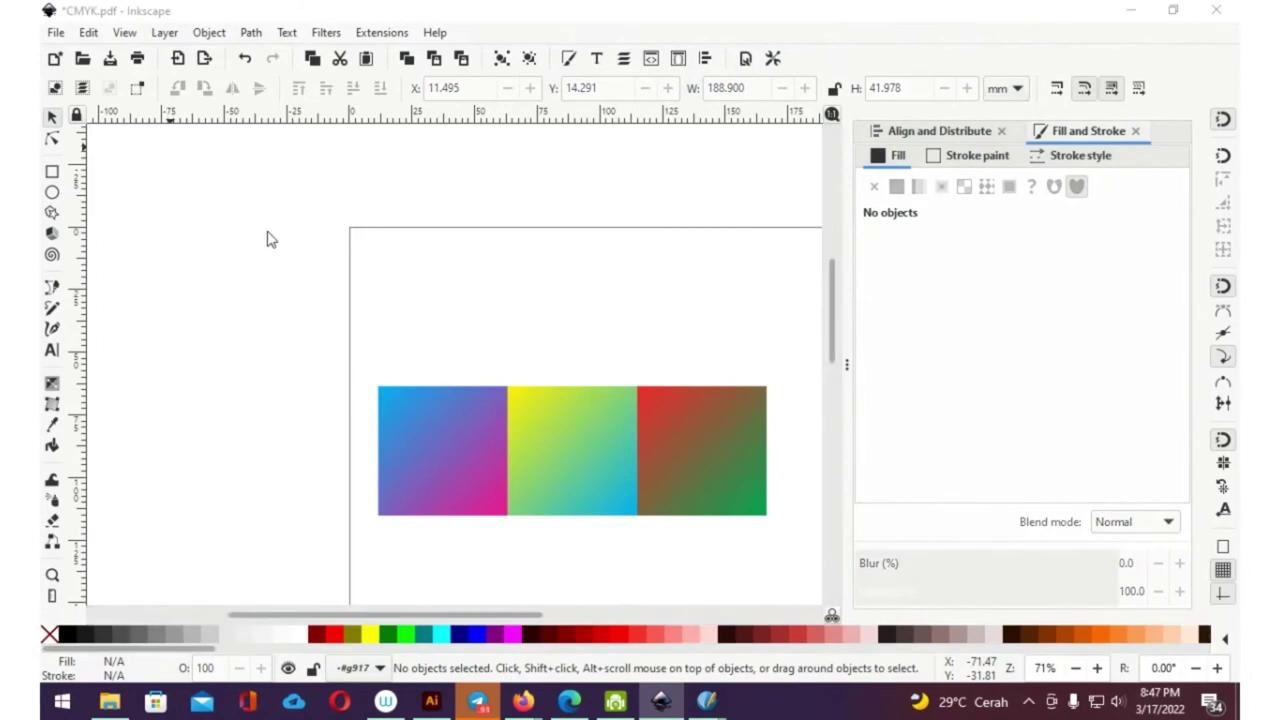
key(ctrl+shift+s)
click(343, 369)
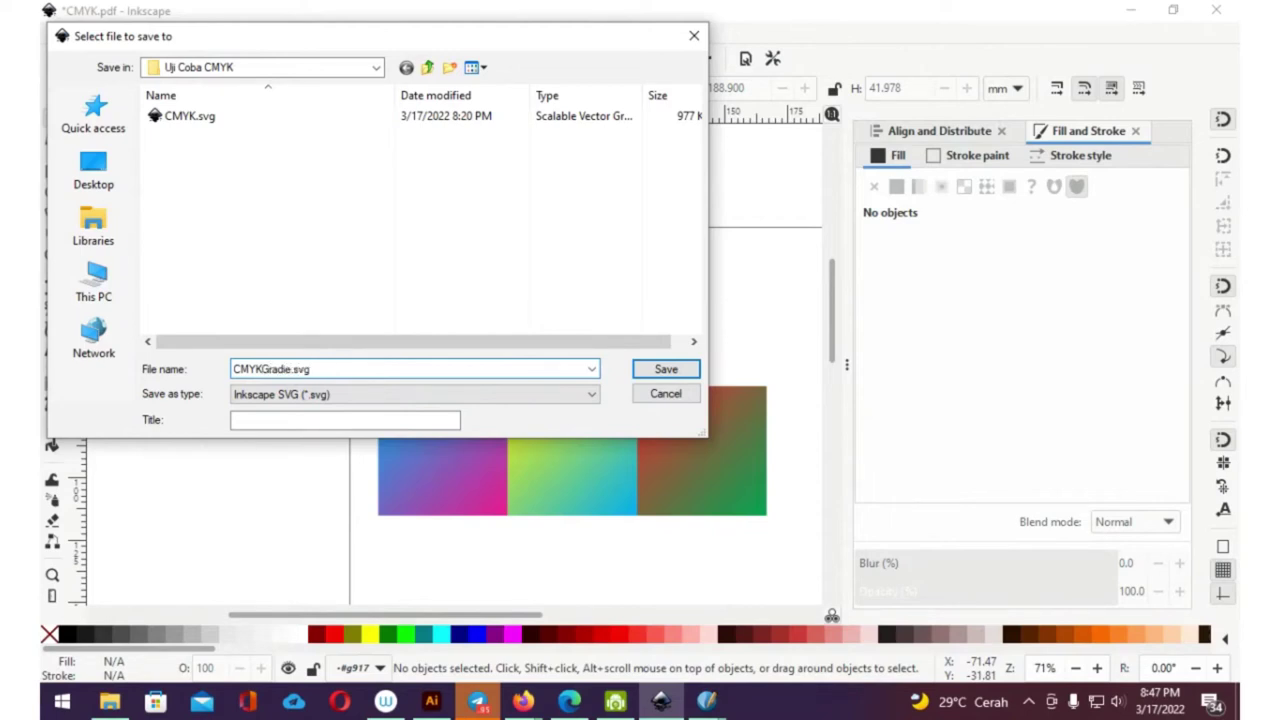
key(Home)
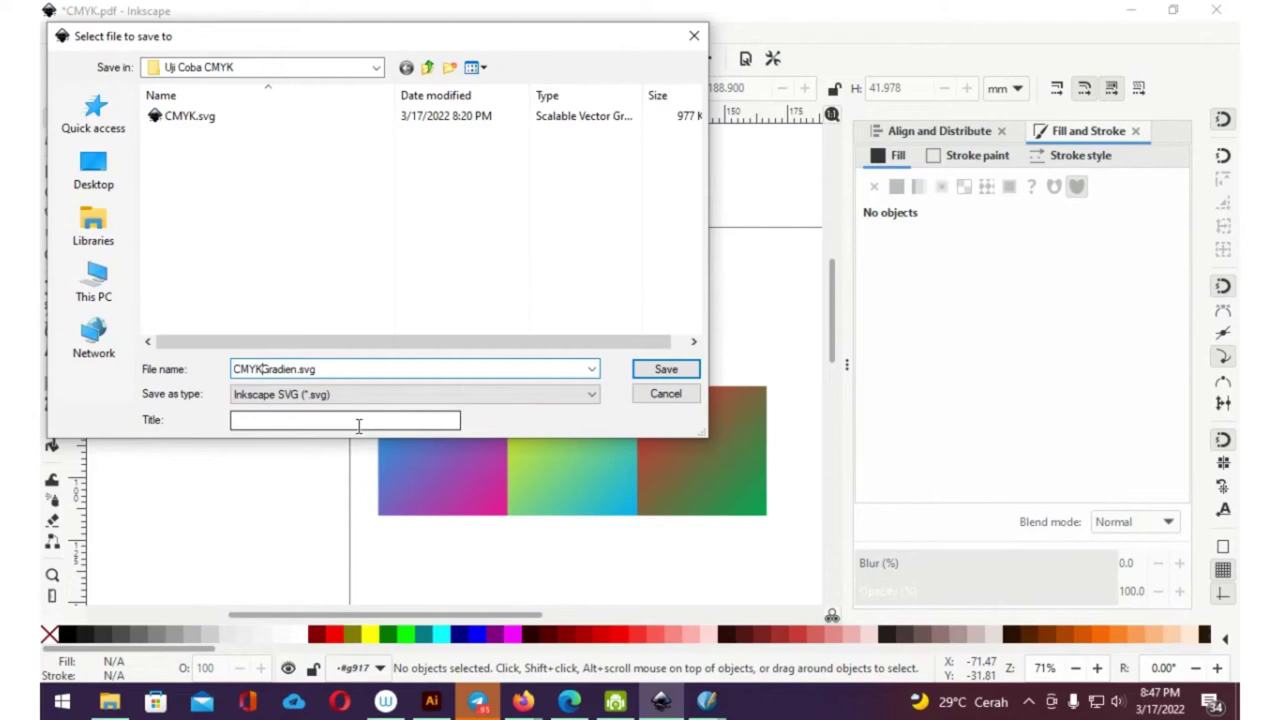
key(Return)
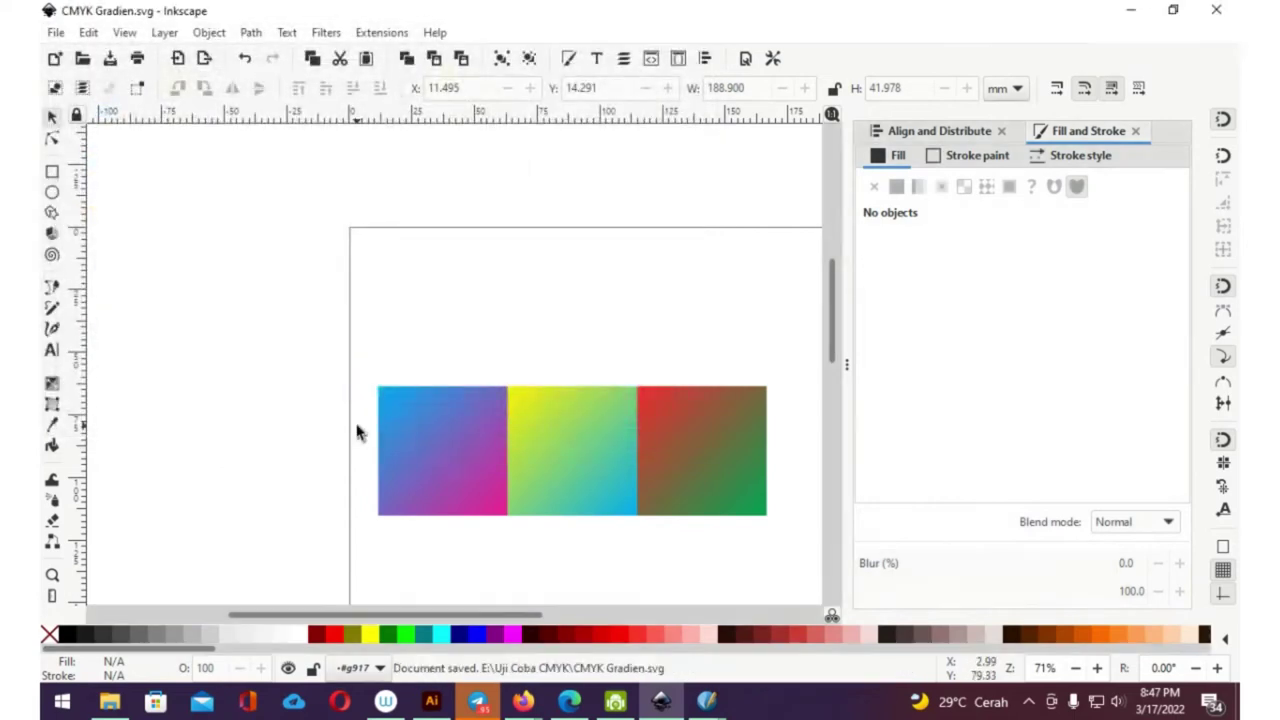
drag(505, 437, 388, 398)
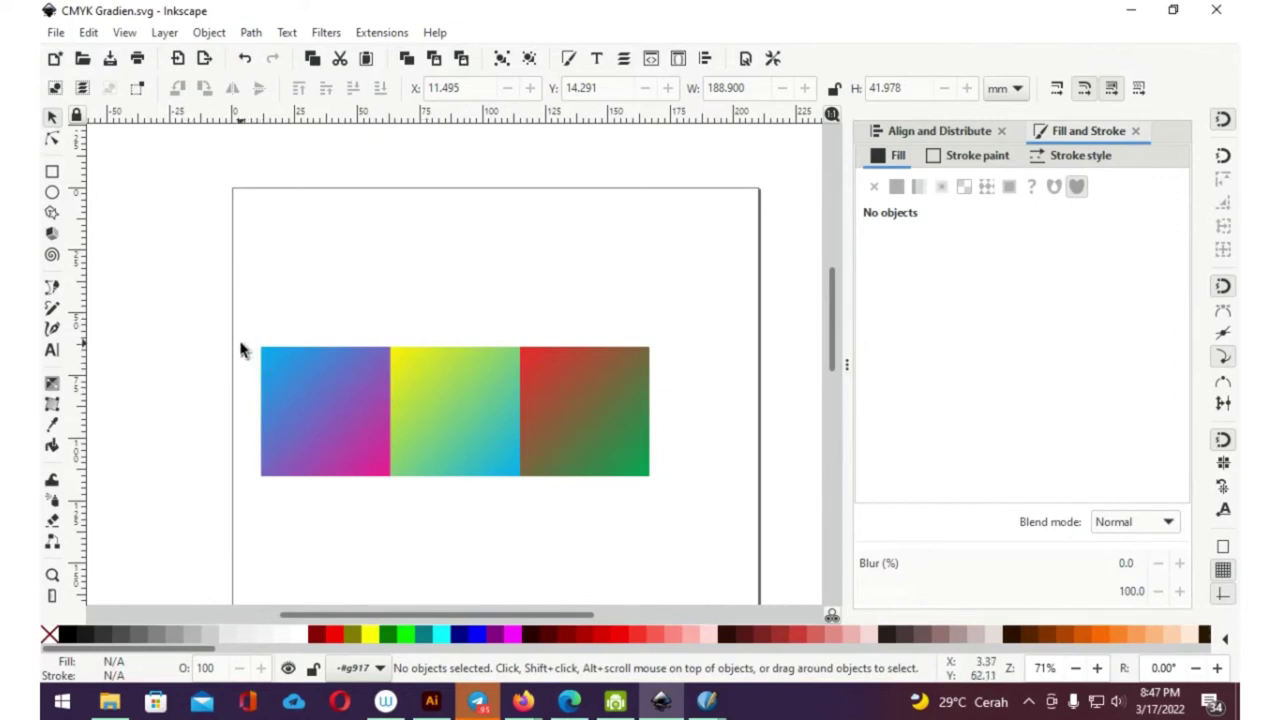
- Open the Export PNG Image settings, look through the File menu, and select the yellow–cyan square
key(ctrl+shift+e)
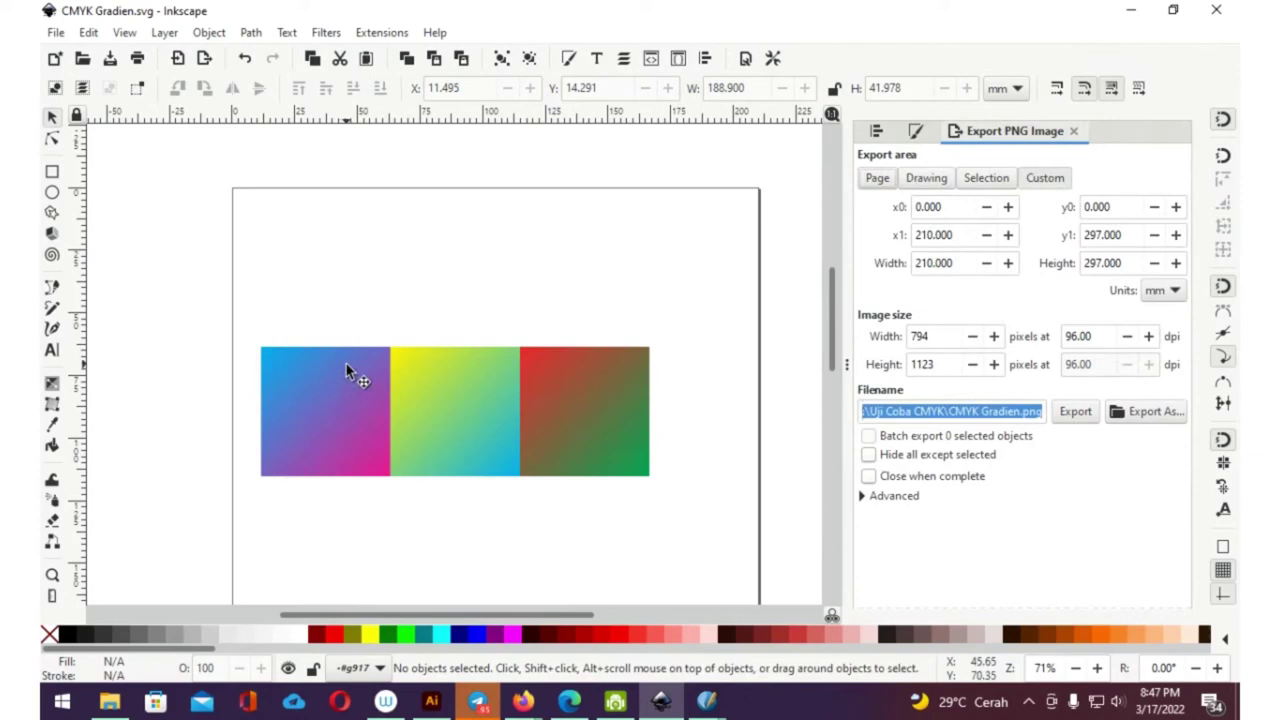
click(56, 34)
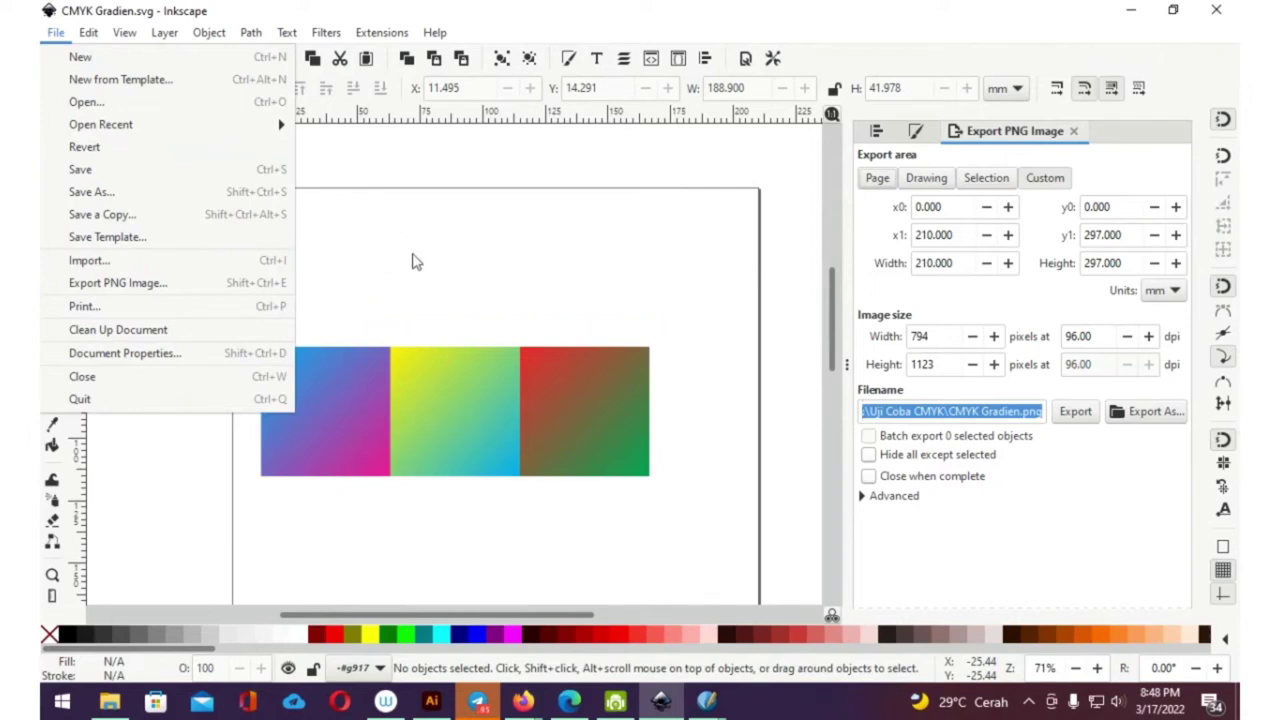
click(481, 269)
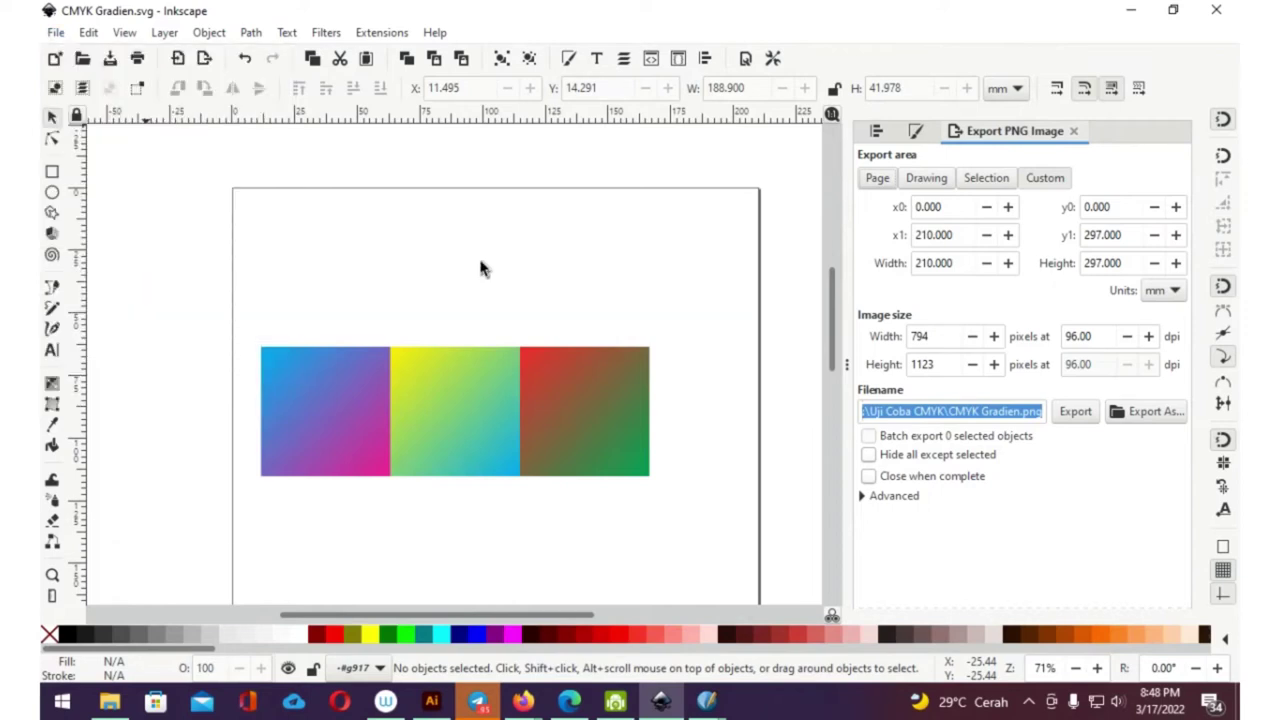
click(475, 417)
- Inspect the red–green square's start stop in Fill and Stroke, reading RGB 237, 39, 45
key(ctrl+shift+f)
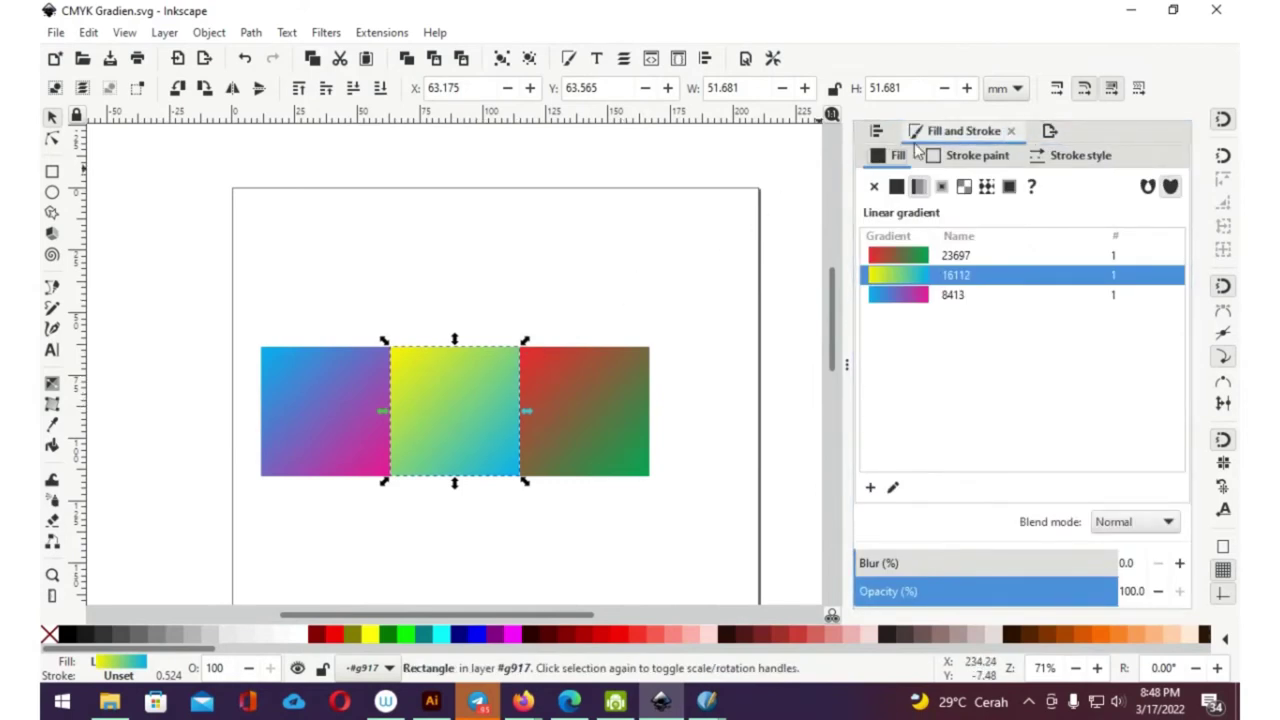
click(601, 387)
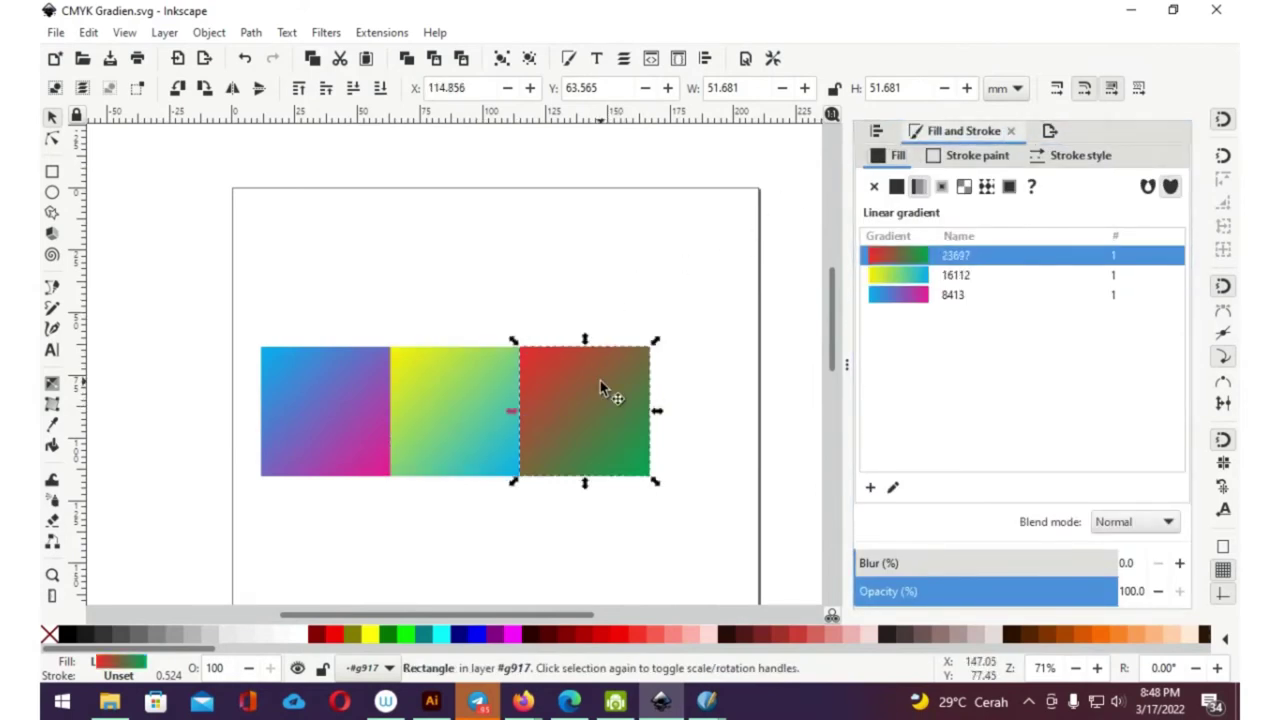
key(g)
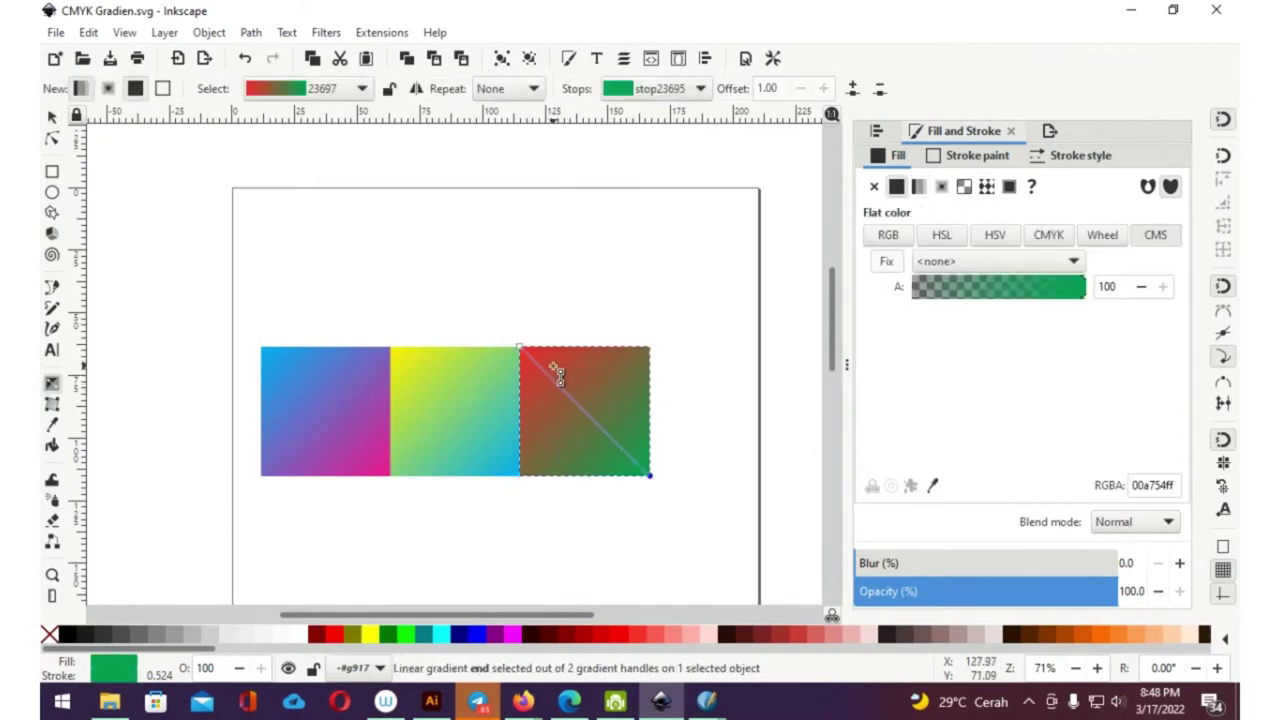
click(520, 348)
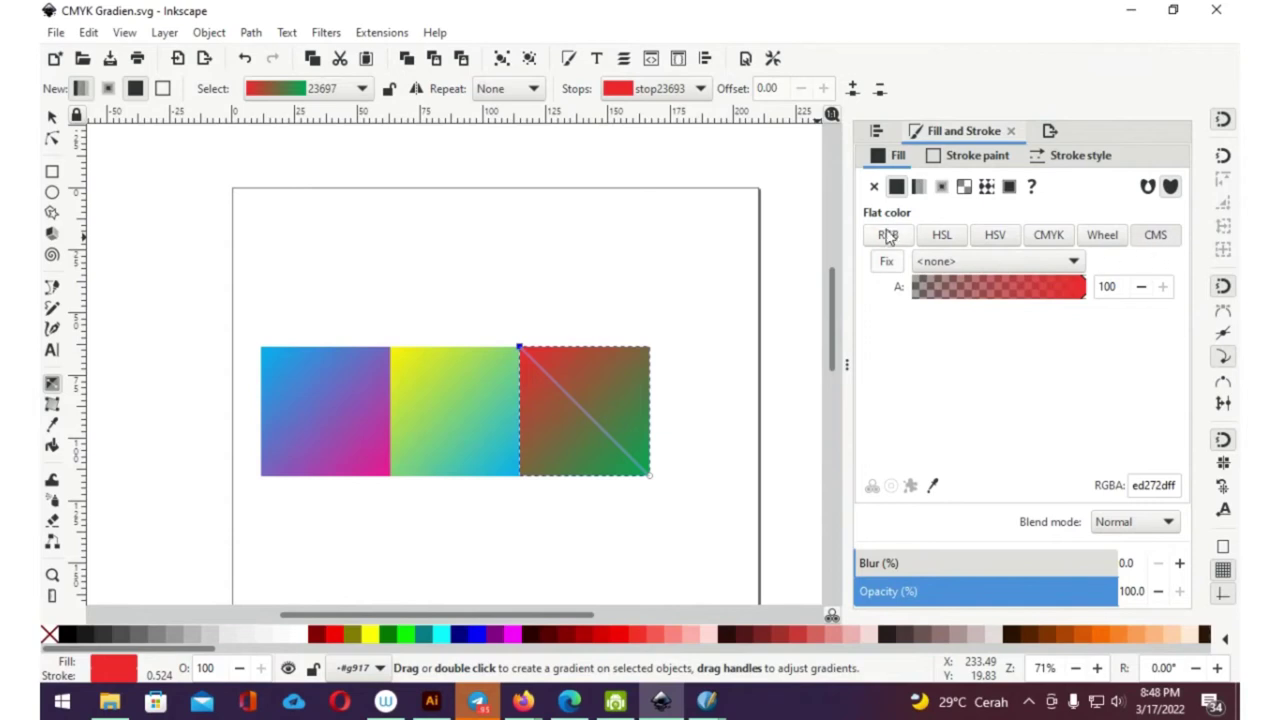
click(887, 236)
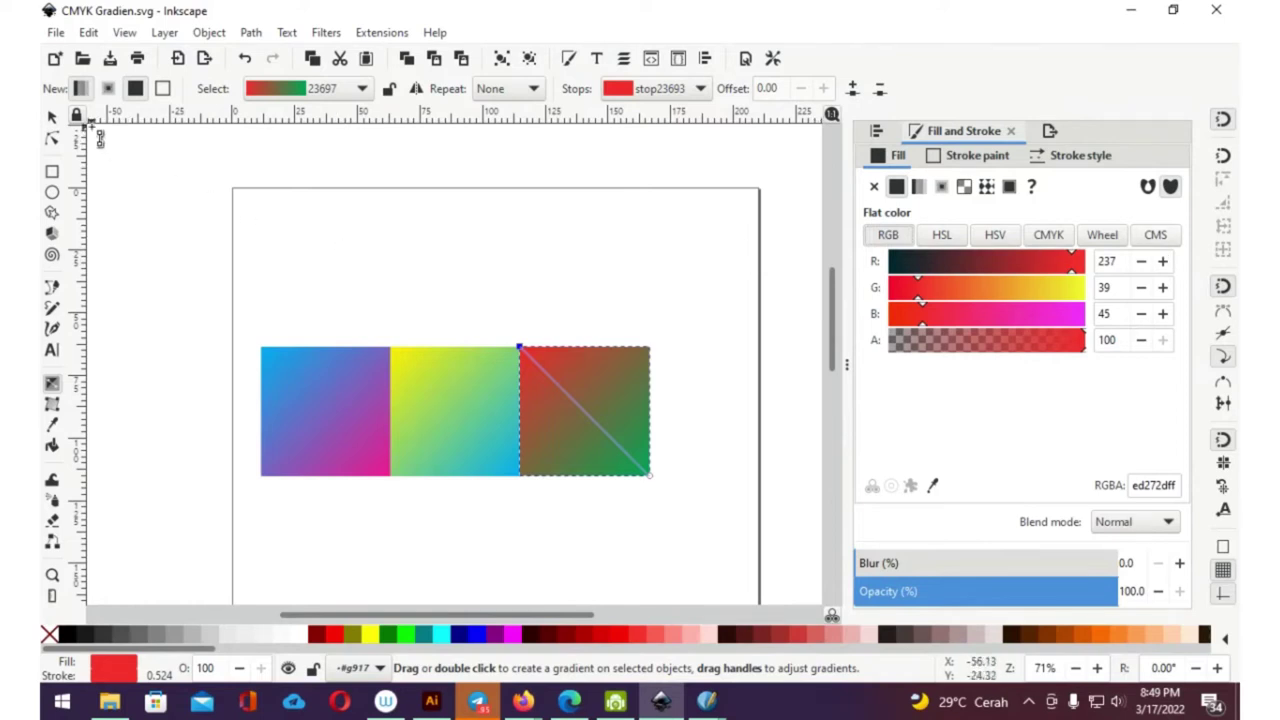
- Open the save dialog for CMYK Gradien and expand its file format list
click(53, 118)
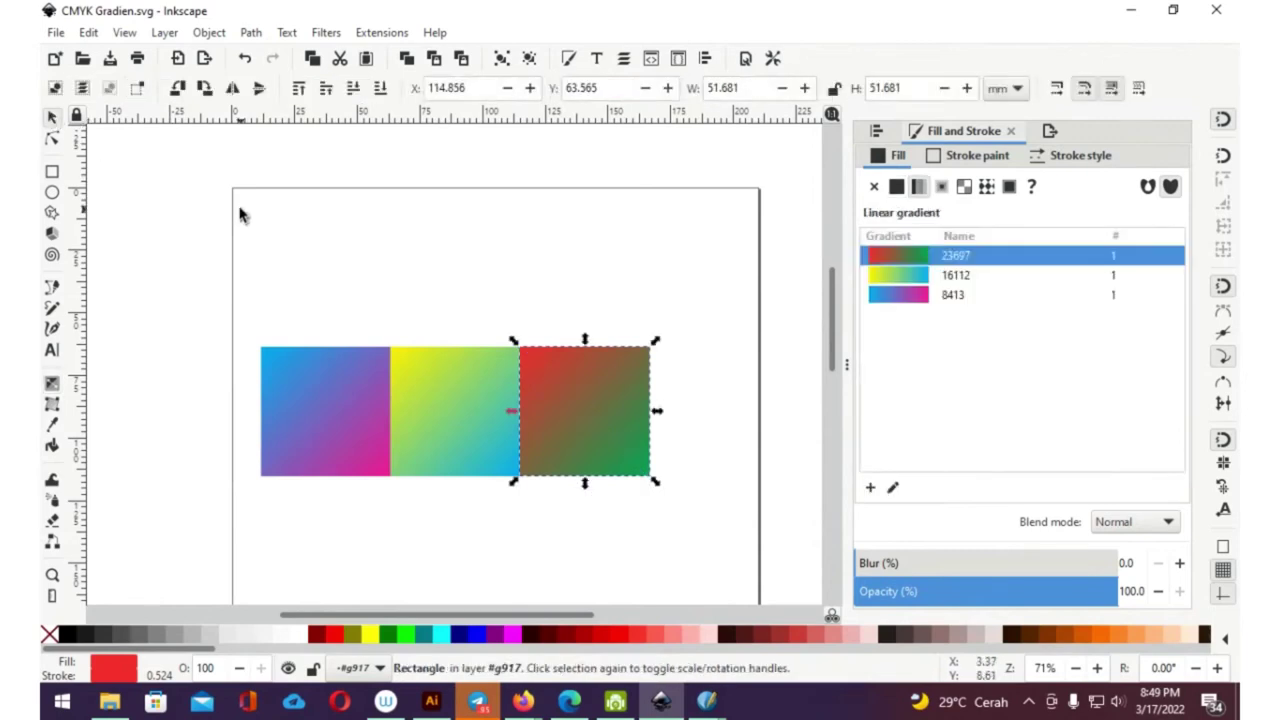
drag(360, 232, 328, 209)
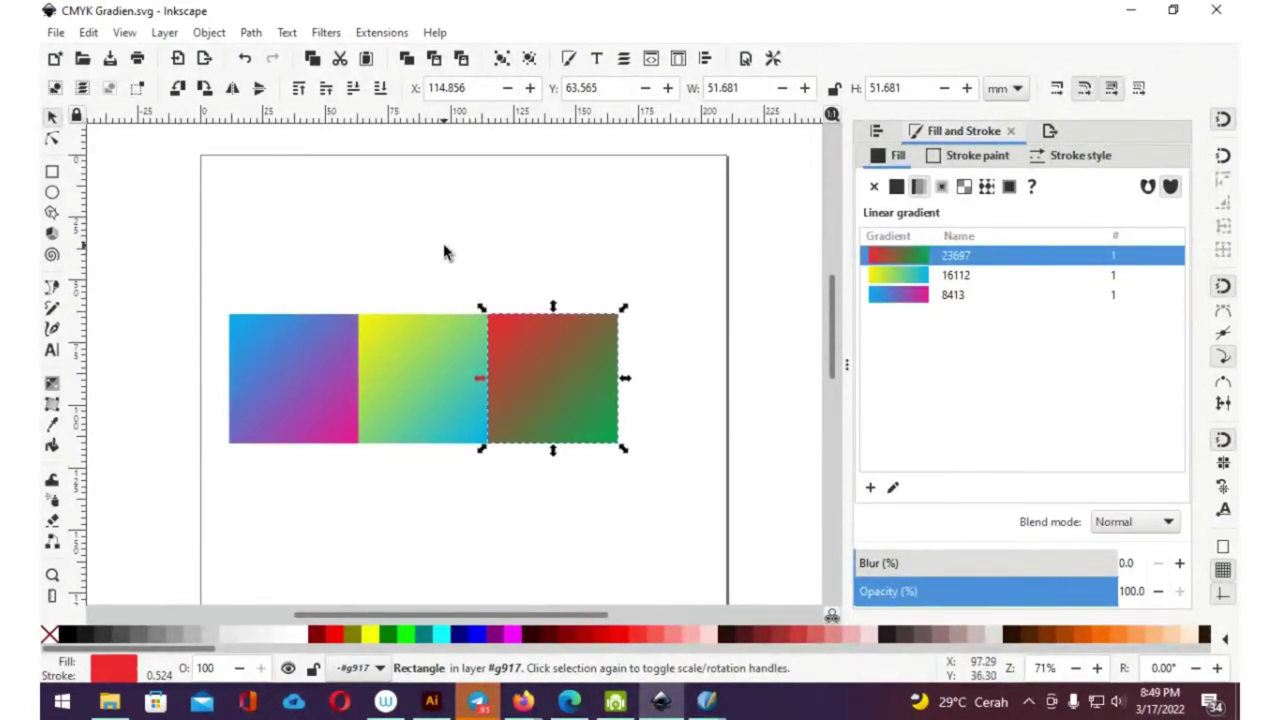
key(ctrl)
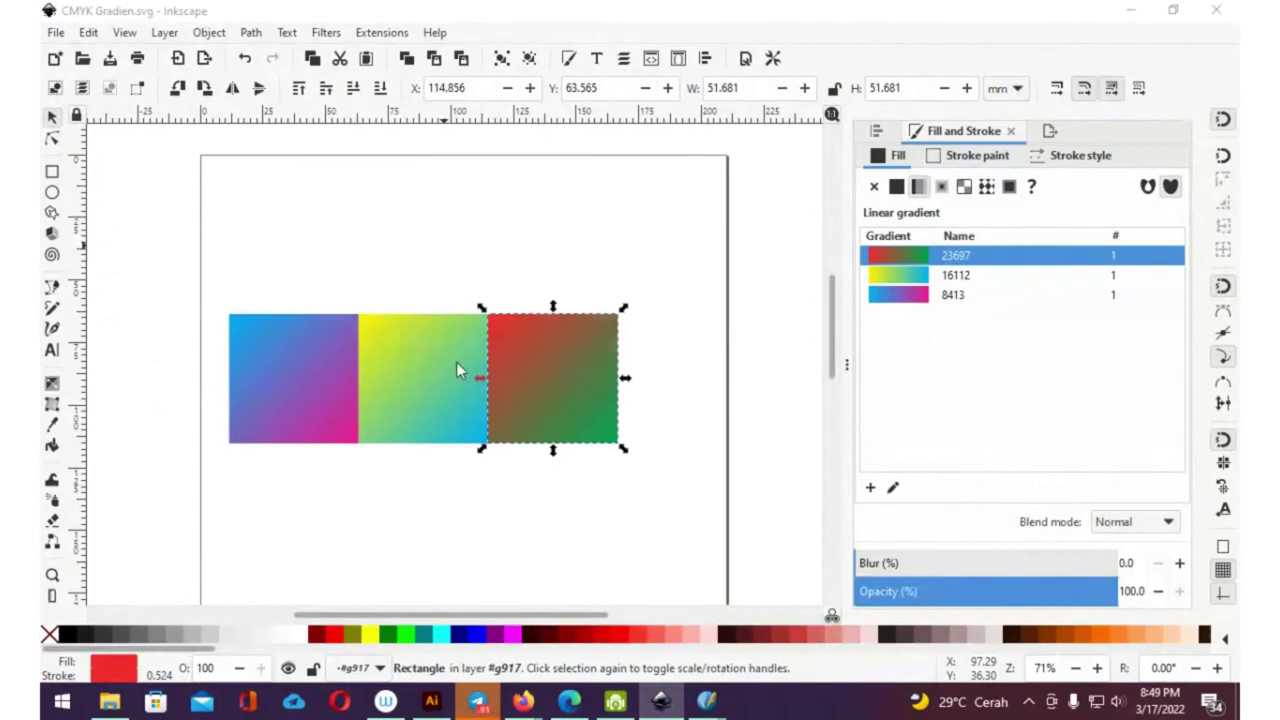
click(487, 395)
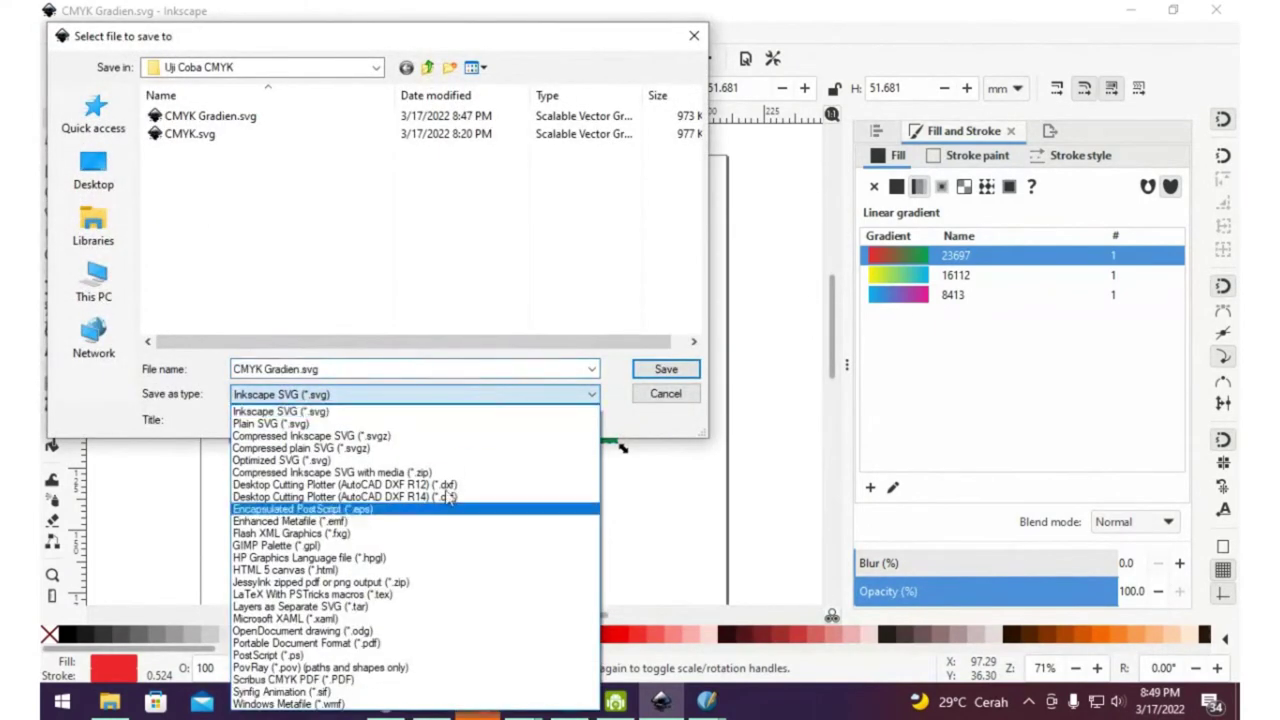
- Save the drawing as CMYK Gradien.pdf in Scribus CMYK PDF format, then switch to File Explorer
click(395, 679)
click(660, 370)
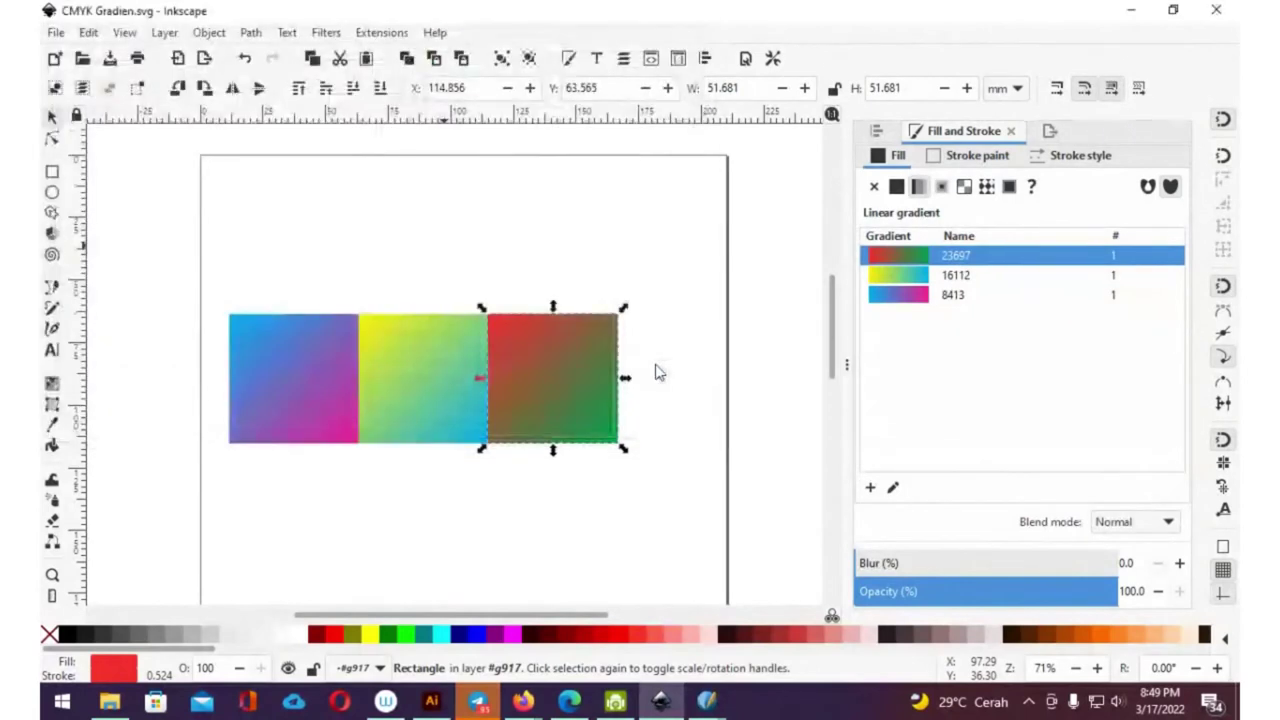
click(381, 266)
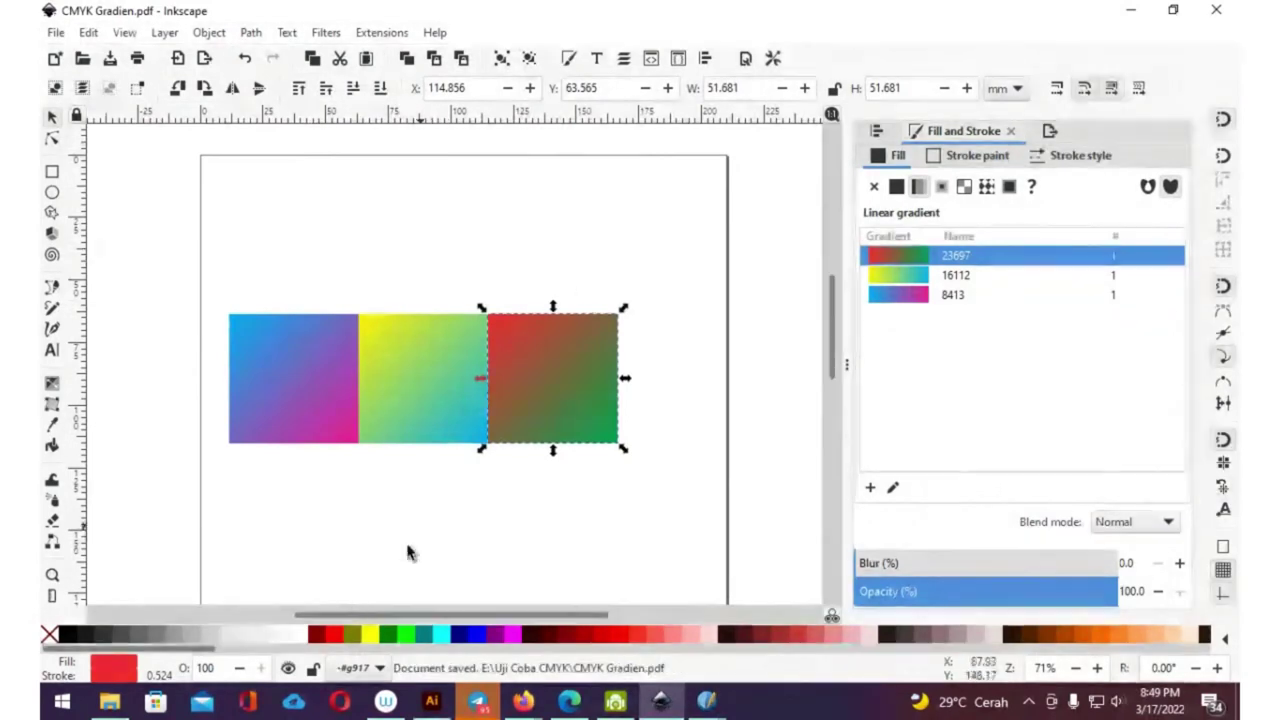
click(110, 701)
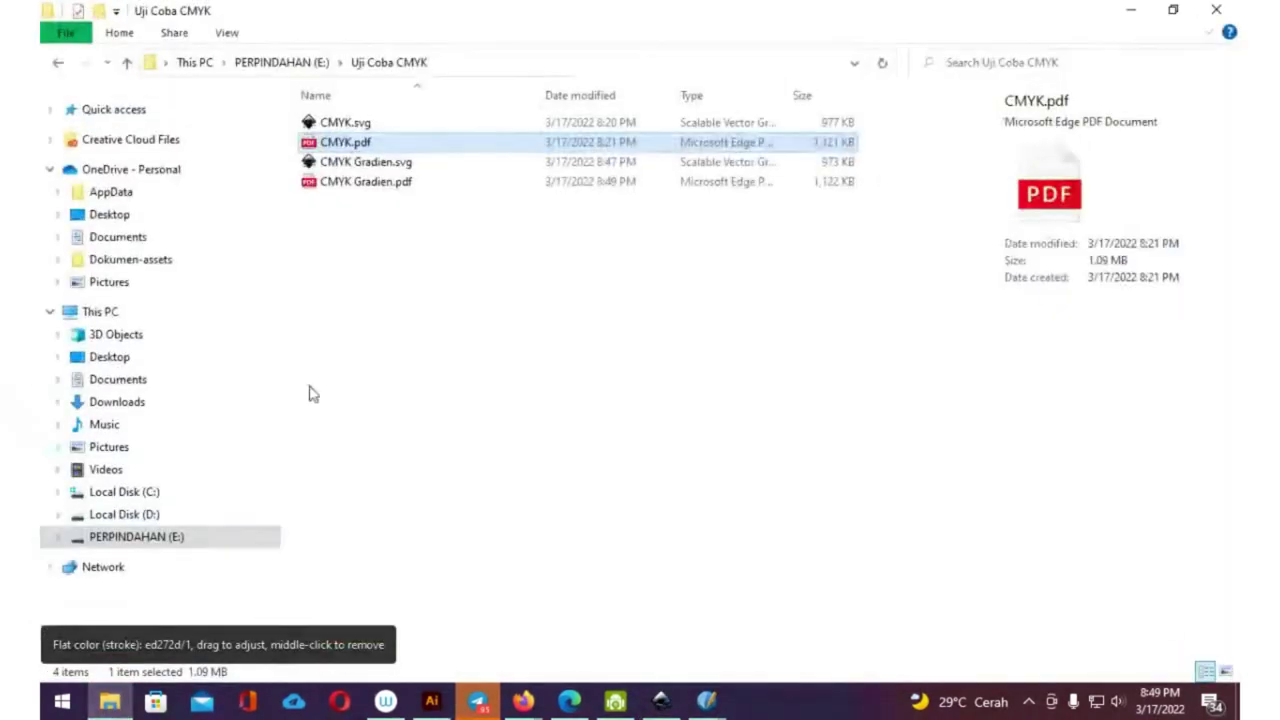
- Deselect CMYK.pdf and open CMYK Gradien.svg from File Explorer with Scribus 1.5.7
click(343, 257)
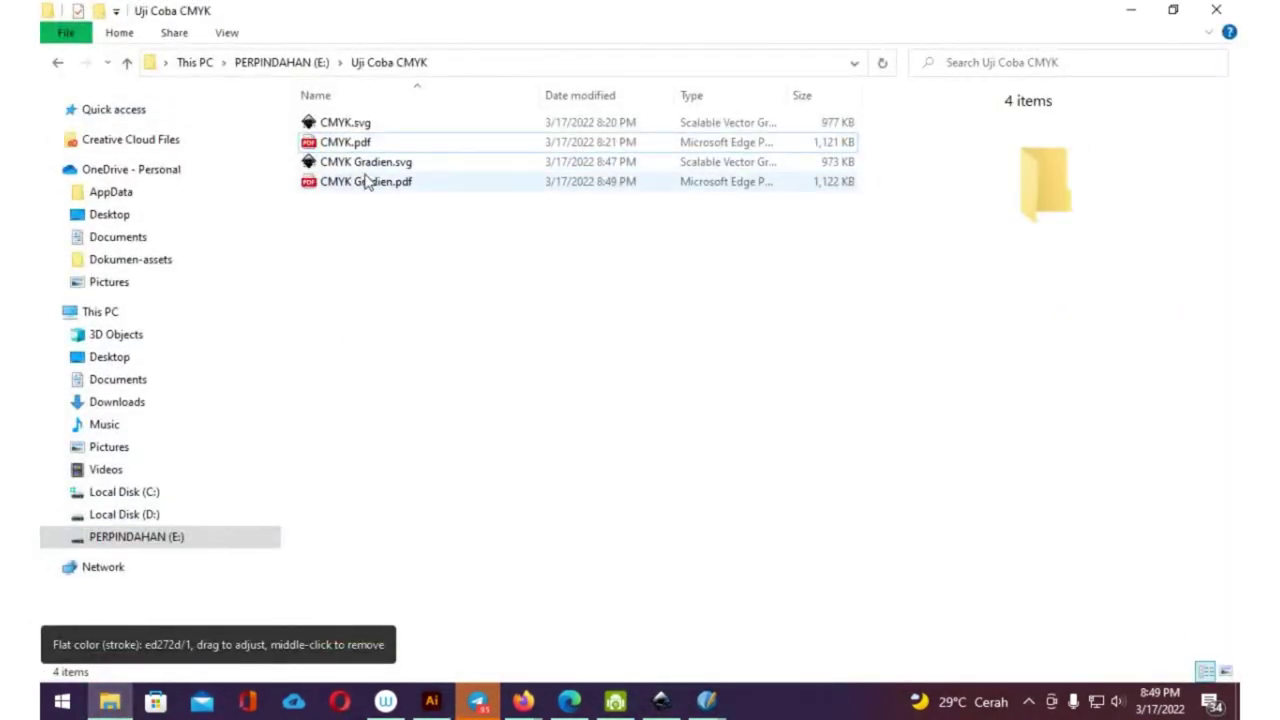
click(368, 163)
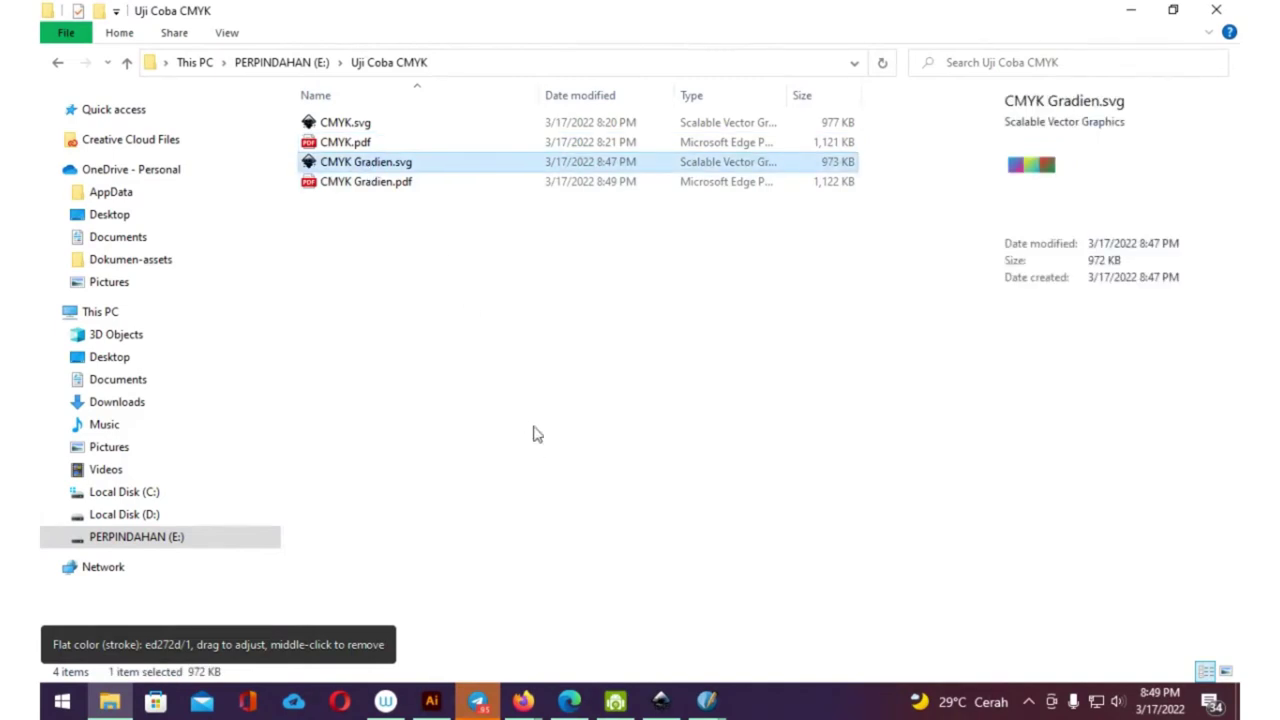
right_click(398, 165)
mouse_move(455, 279)
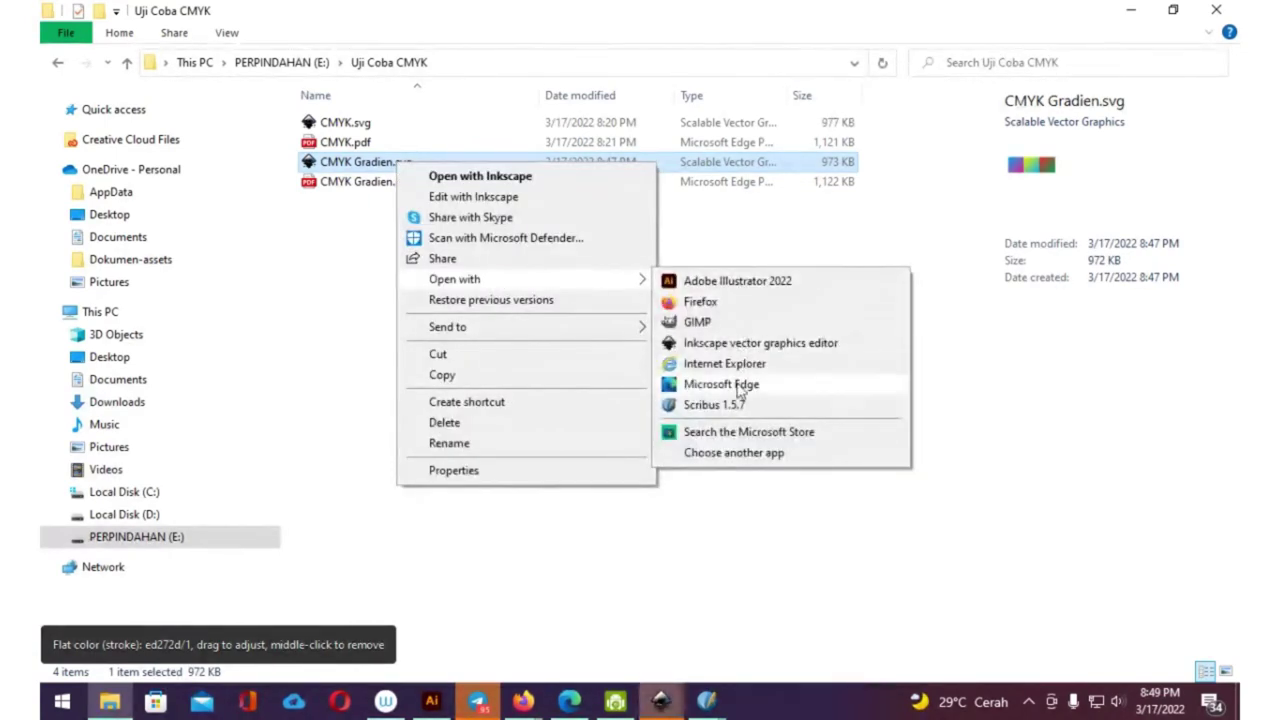
click(745, 405)
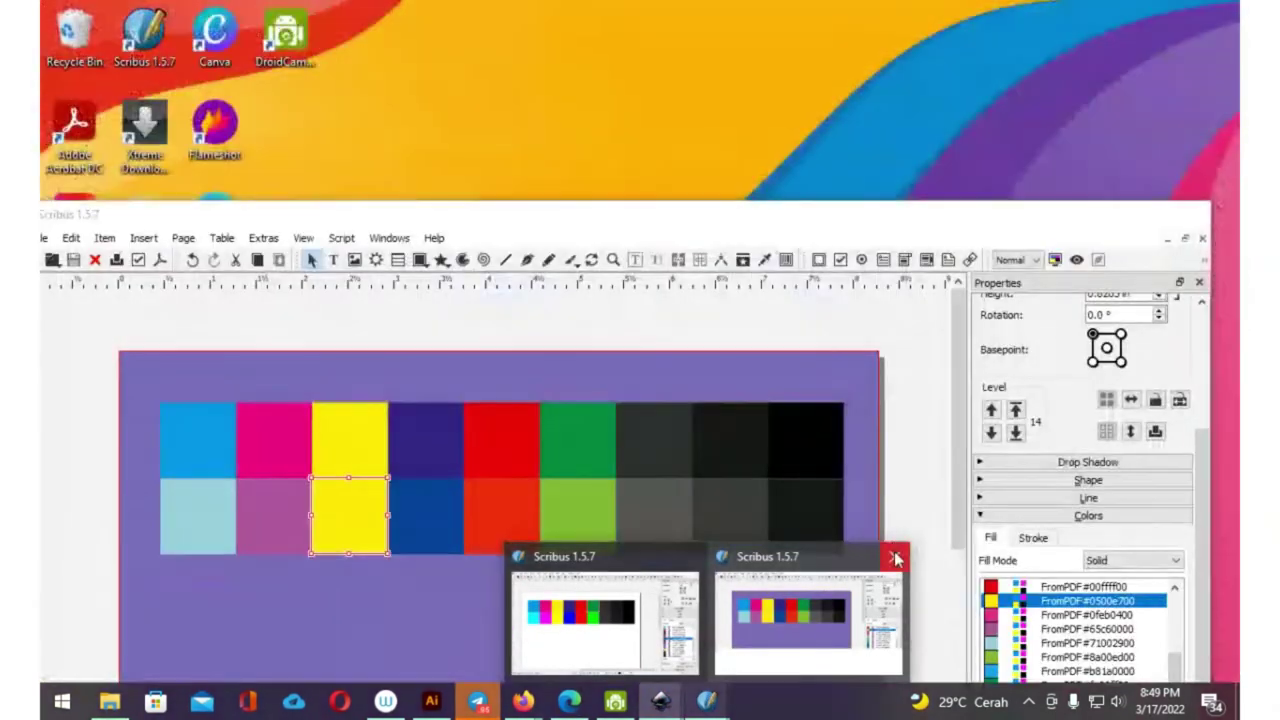
- Ungroup the three imported gradient squares and select the red-green square on its own
click(890, 556)
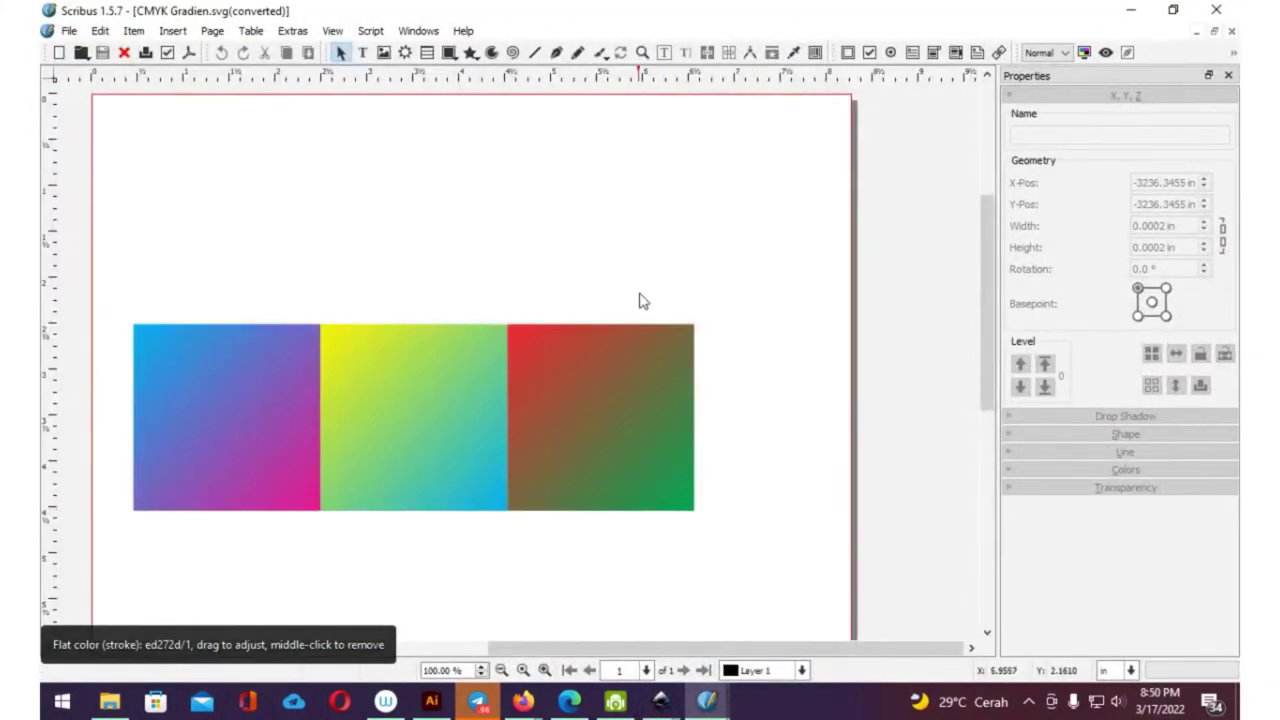
click(607, 354)
right_click(597, 371)
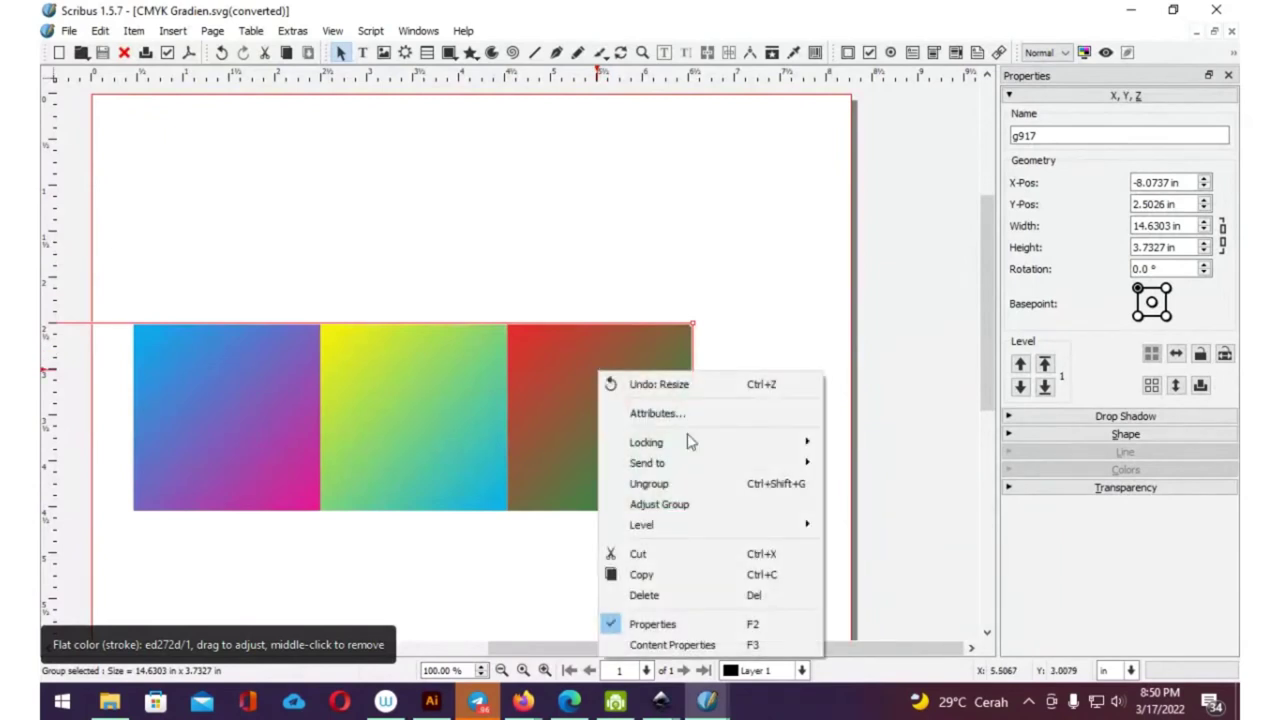
click(720, 483)
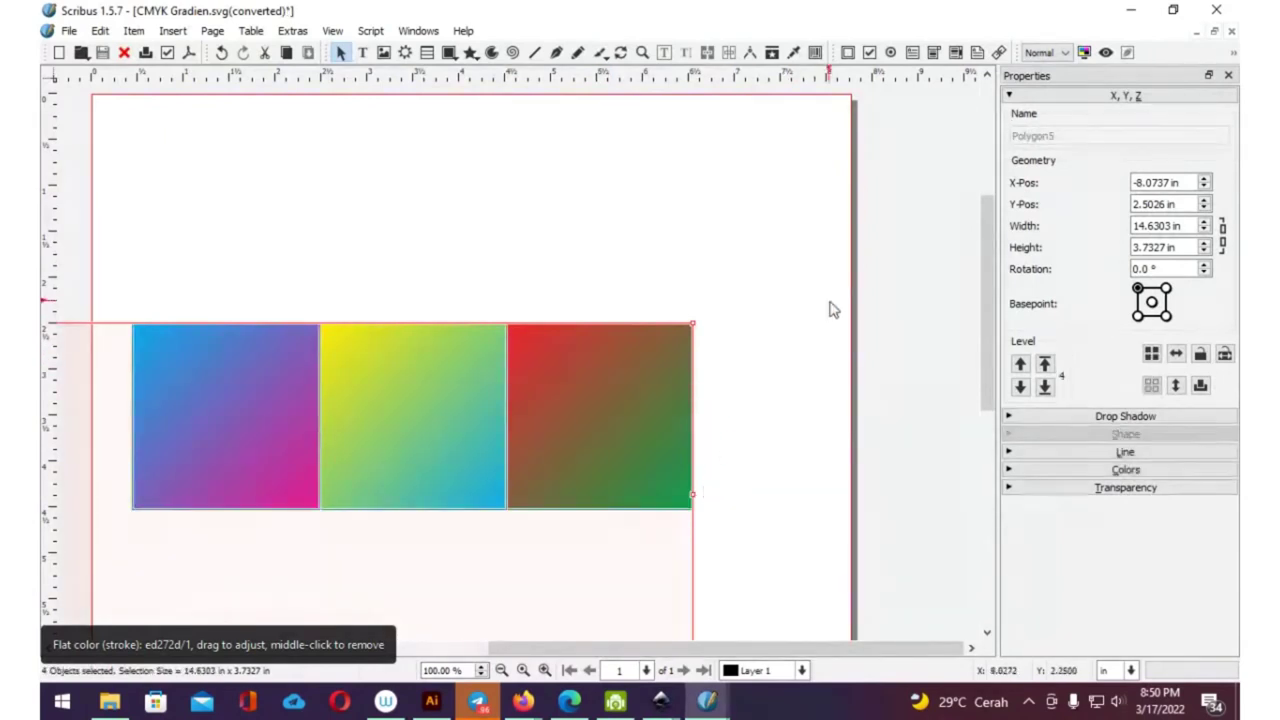
click(619, 405)
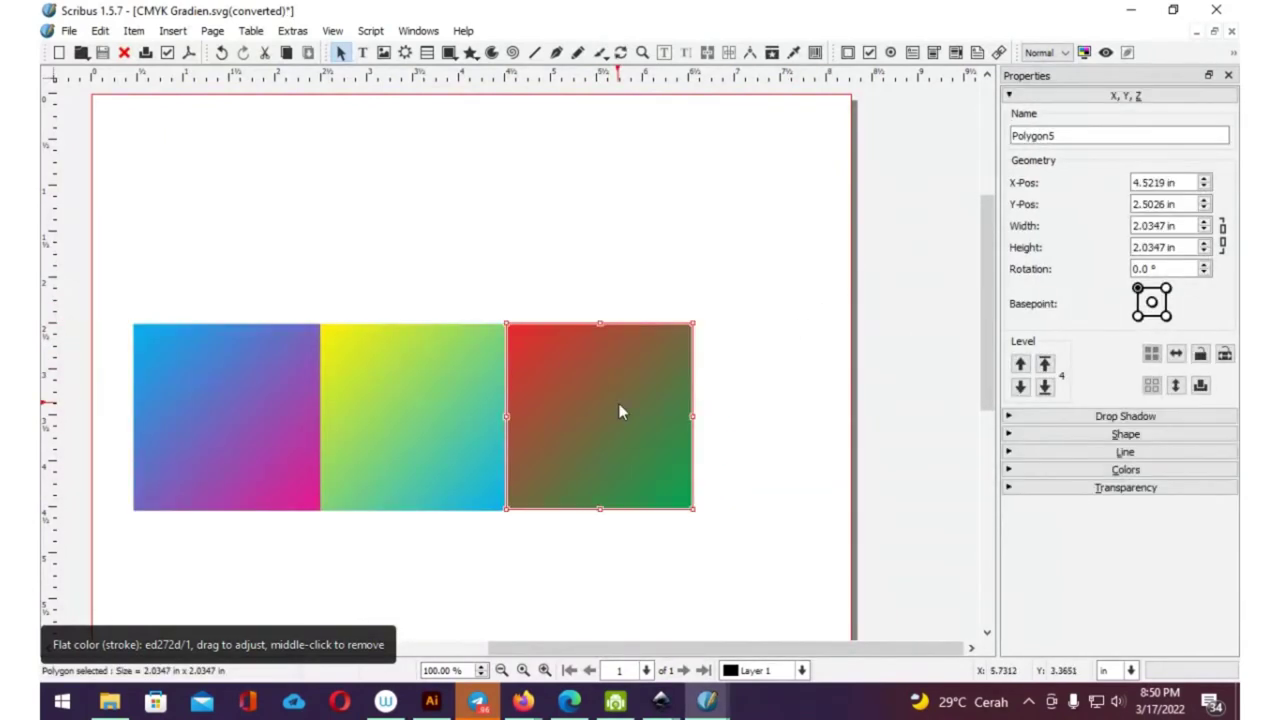
- Expand the red-green square's fill colours to show its linearGradient23697 gradient
click(1010, 470)
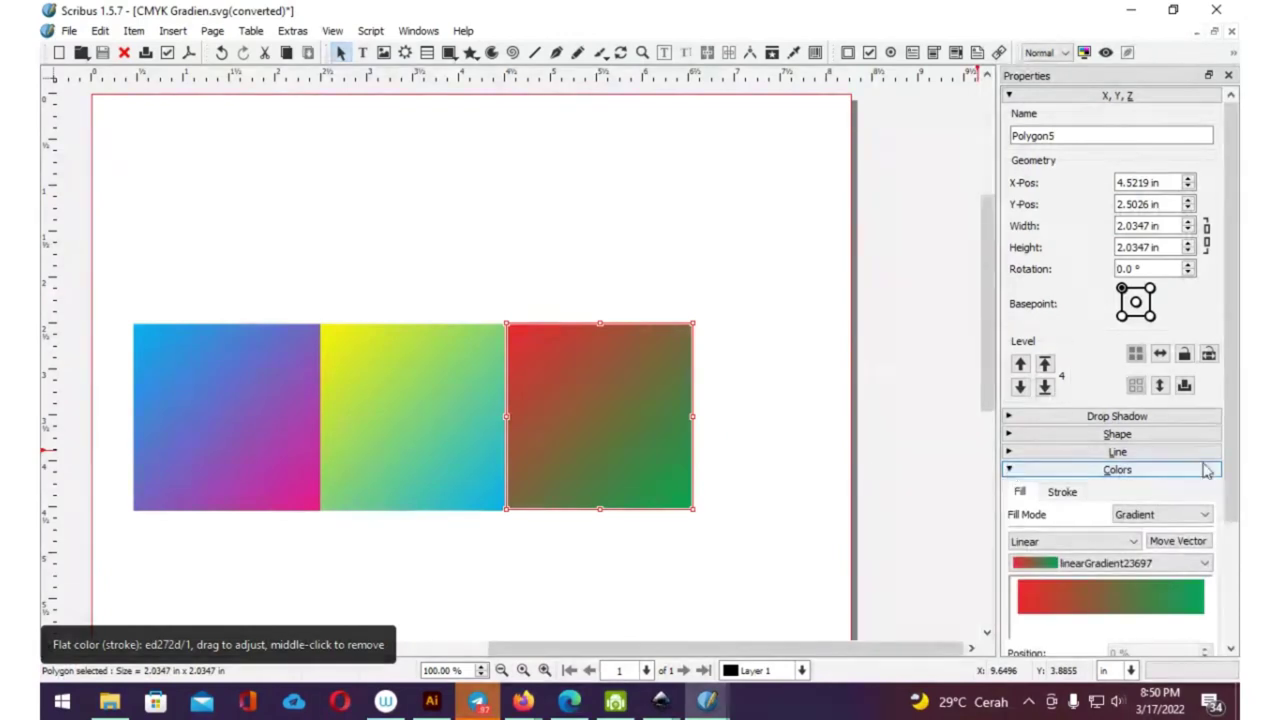
scroll(1210, 470, down, 3)
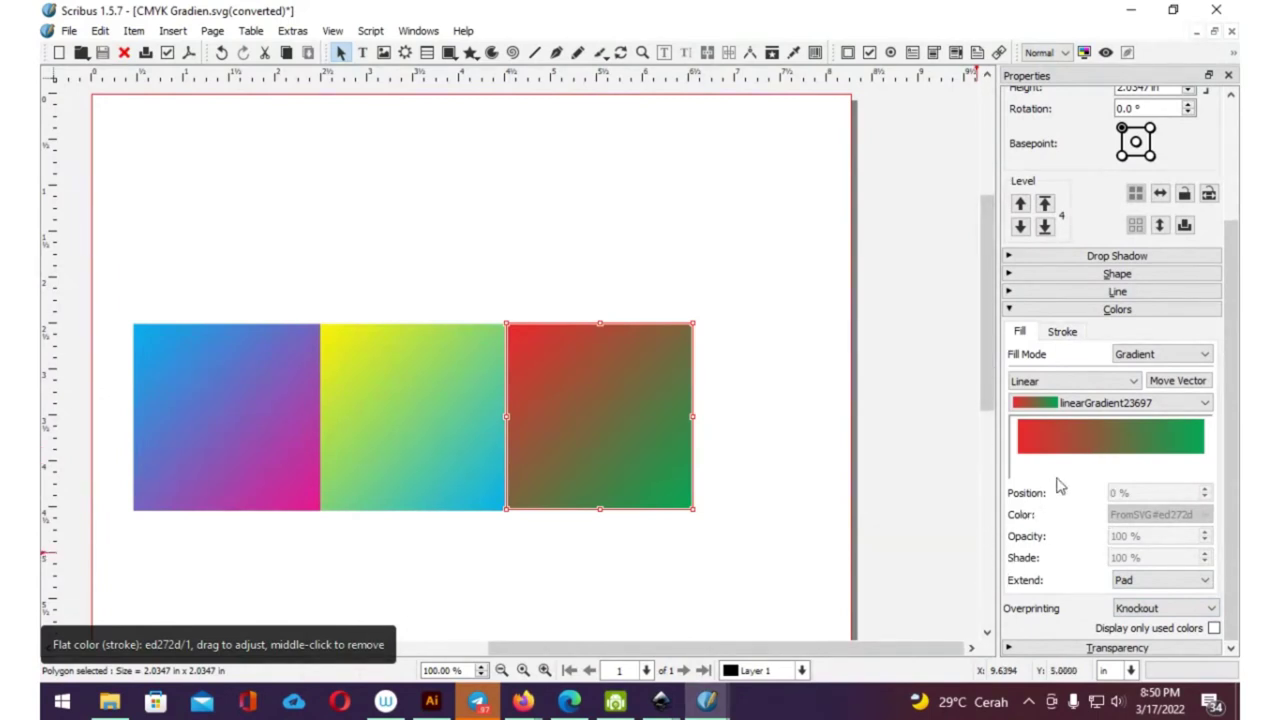
click(716, 294)
click(653, 372)
click(409, 355)
click(563, 363)
- List the document gradients and check the yellow-cyan square uses linearGradient16112
click(1205, 403)
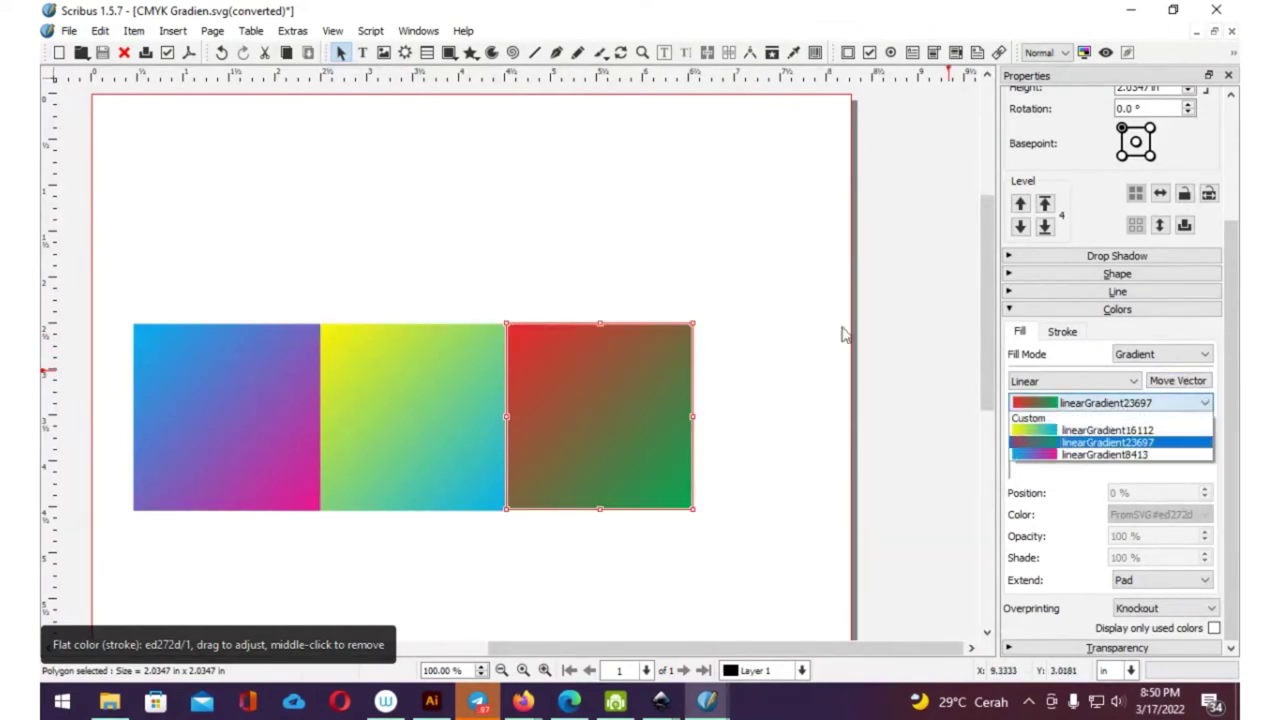
click(672, 262)
click(380, 390)
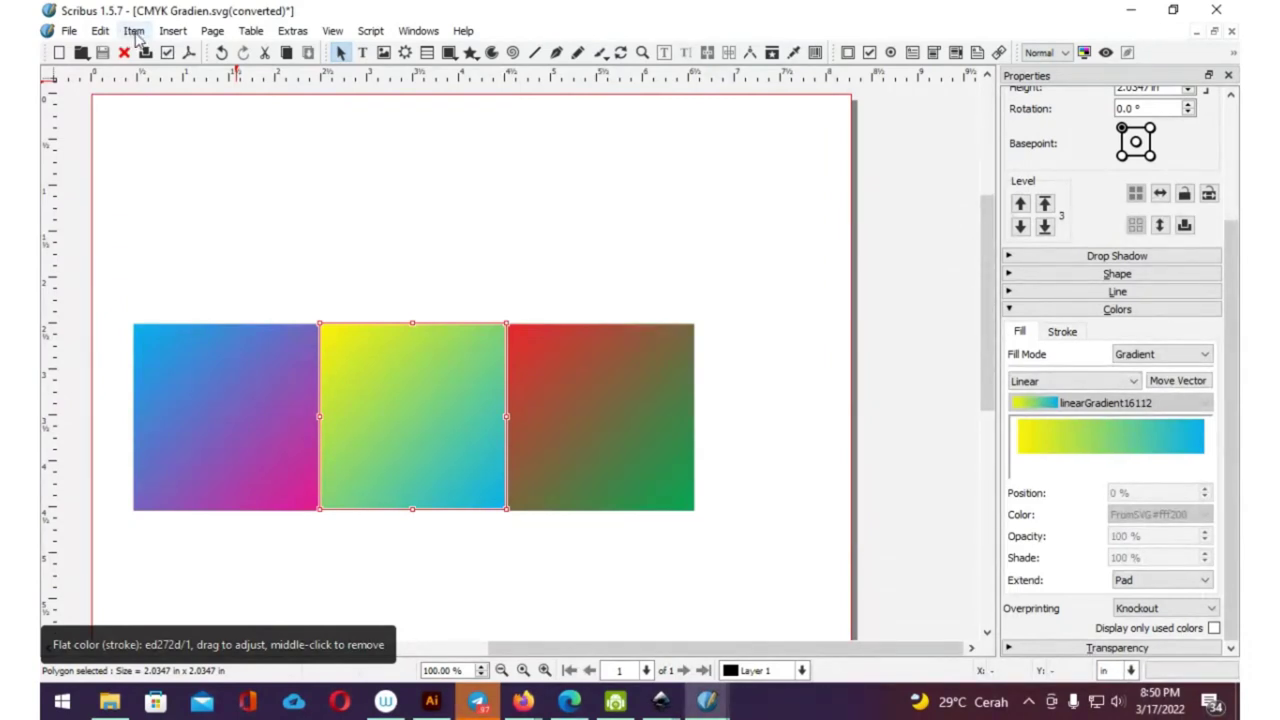
click(104, 33)
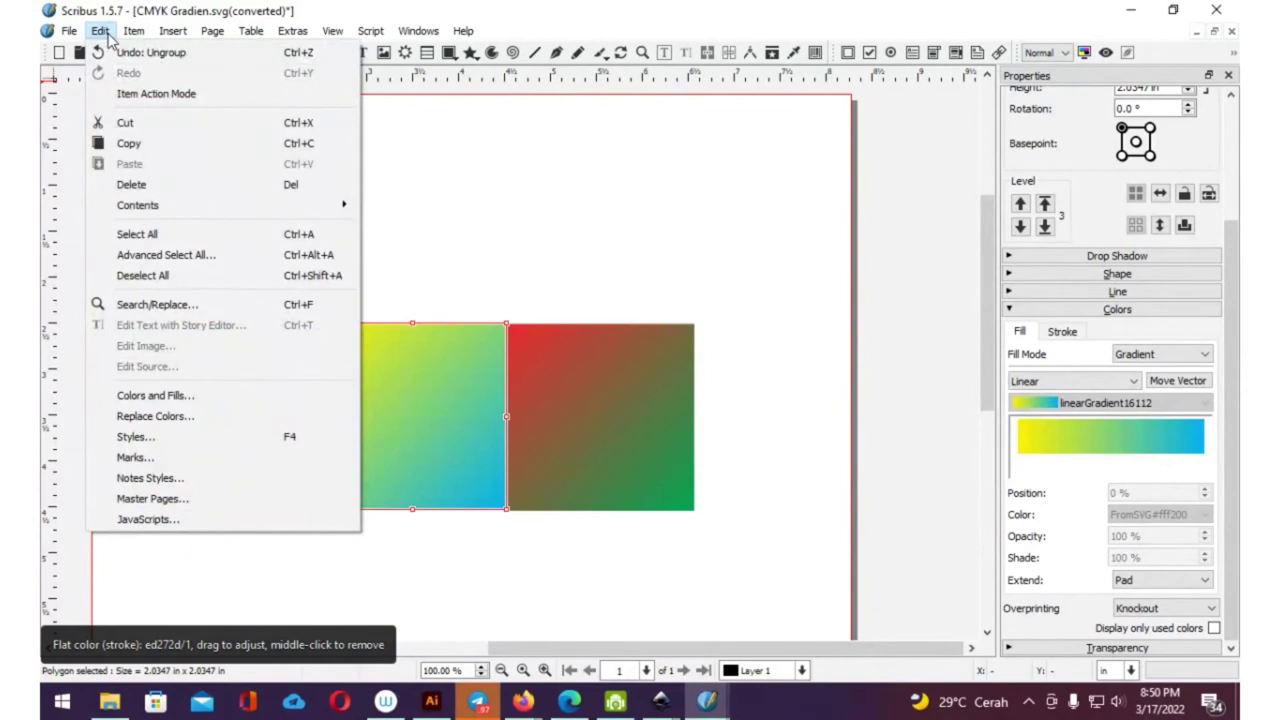
- In Colors and Fills, inspect linearGradient16112's yellow 0% and cyan 100% stops
click(170, 396)
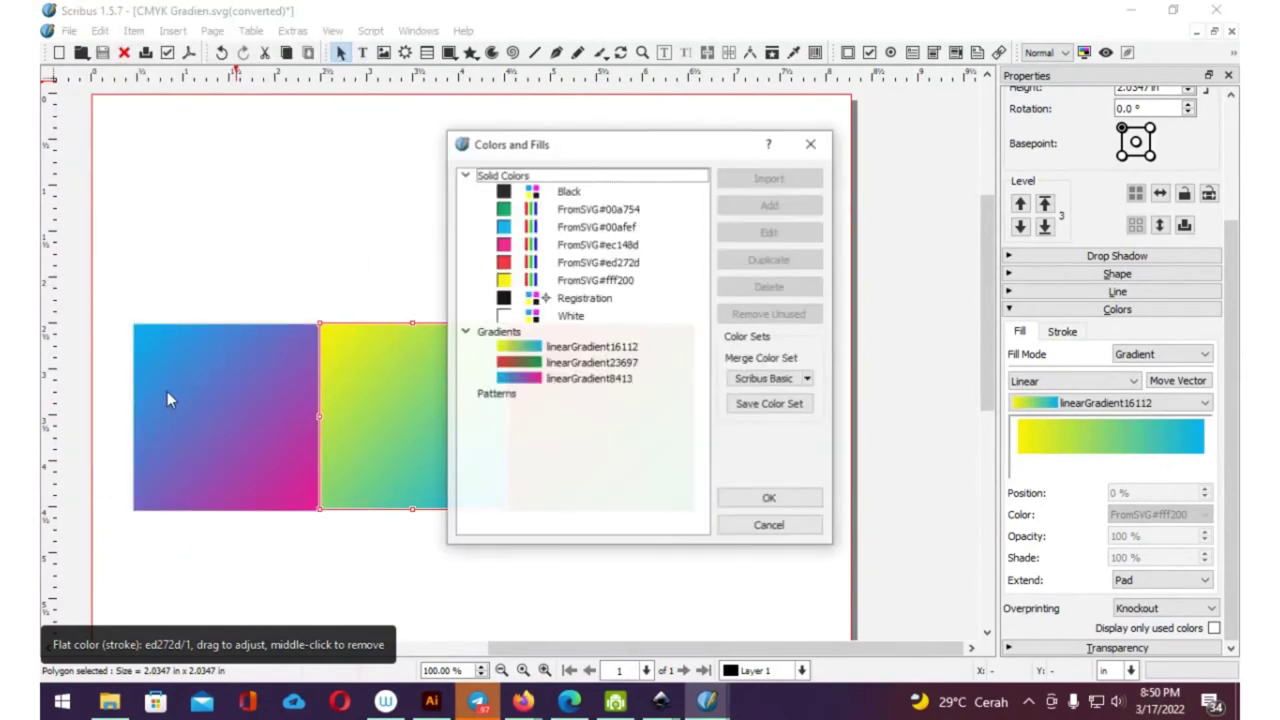
drag(660, 155, 909, 90)
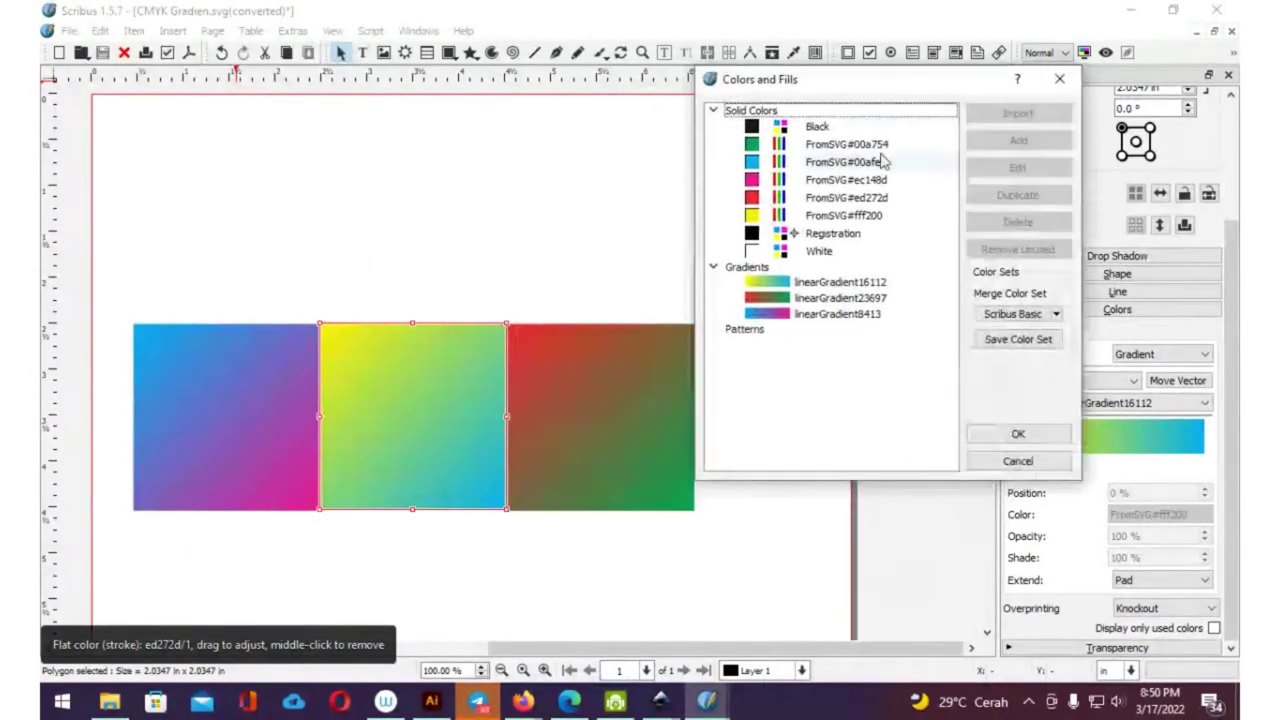
click(840, 282)
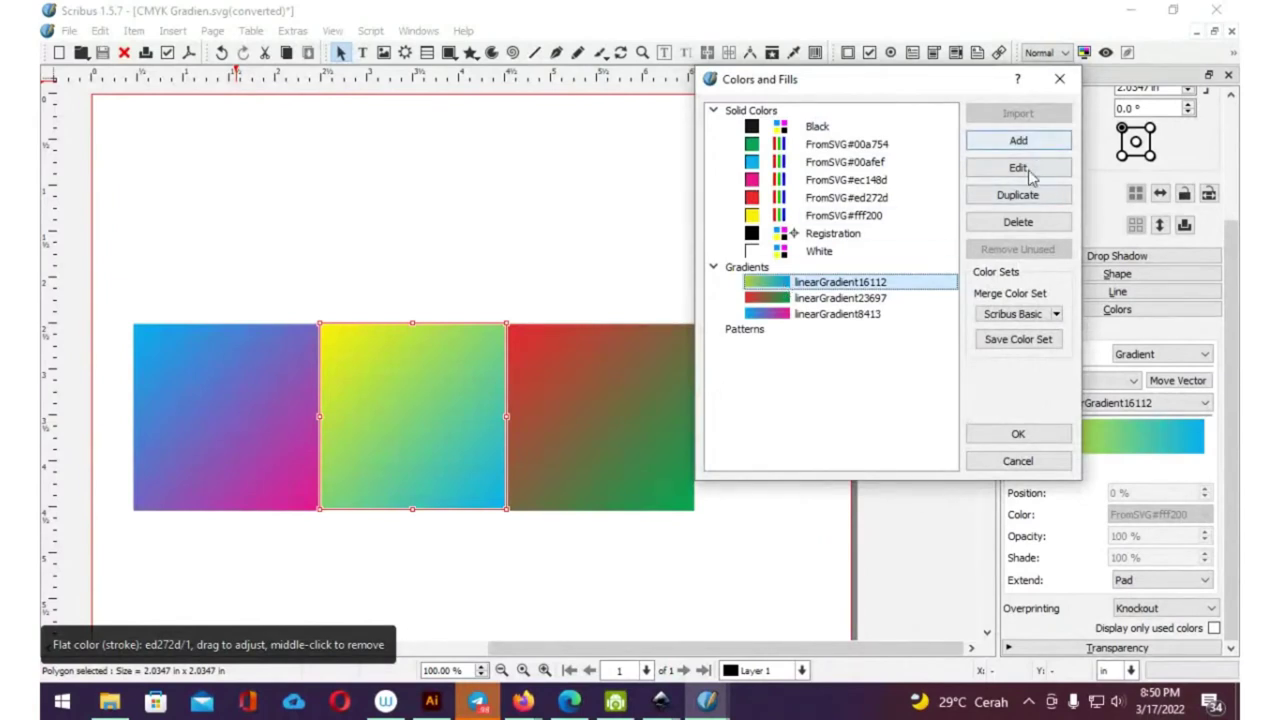
click(1017, 167)
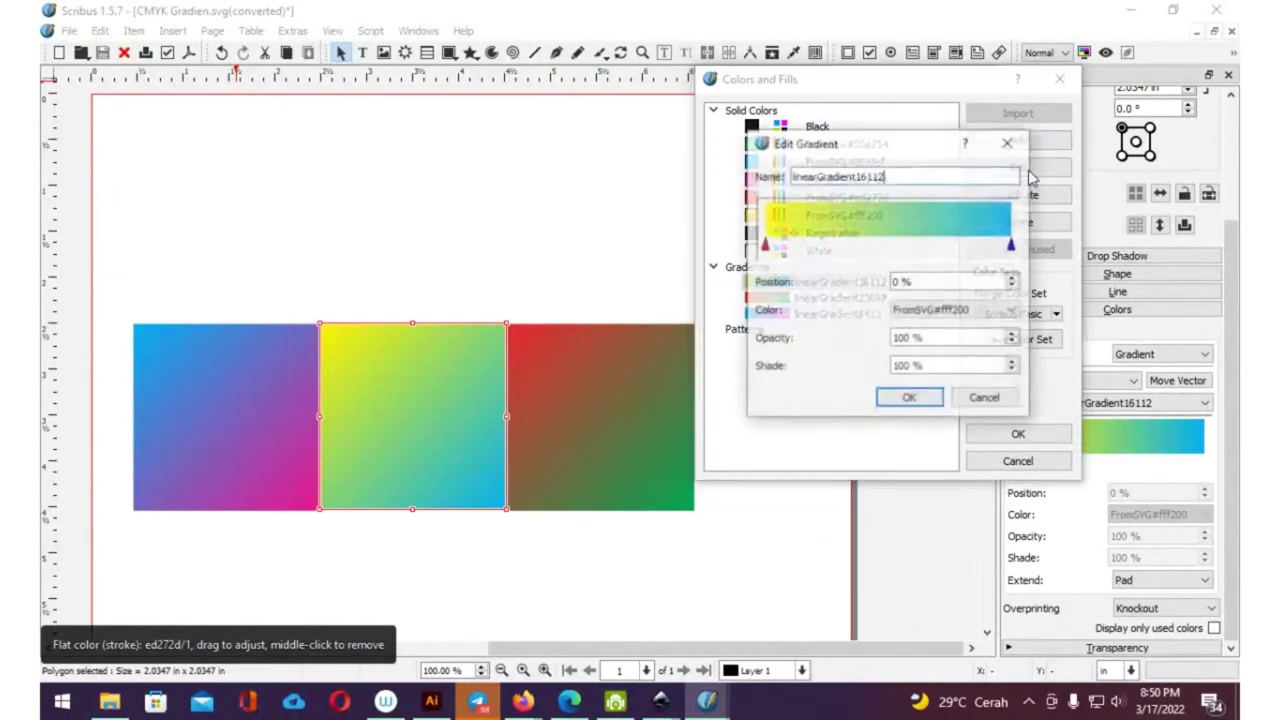
click(765, 246)
click(1011, 246)
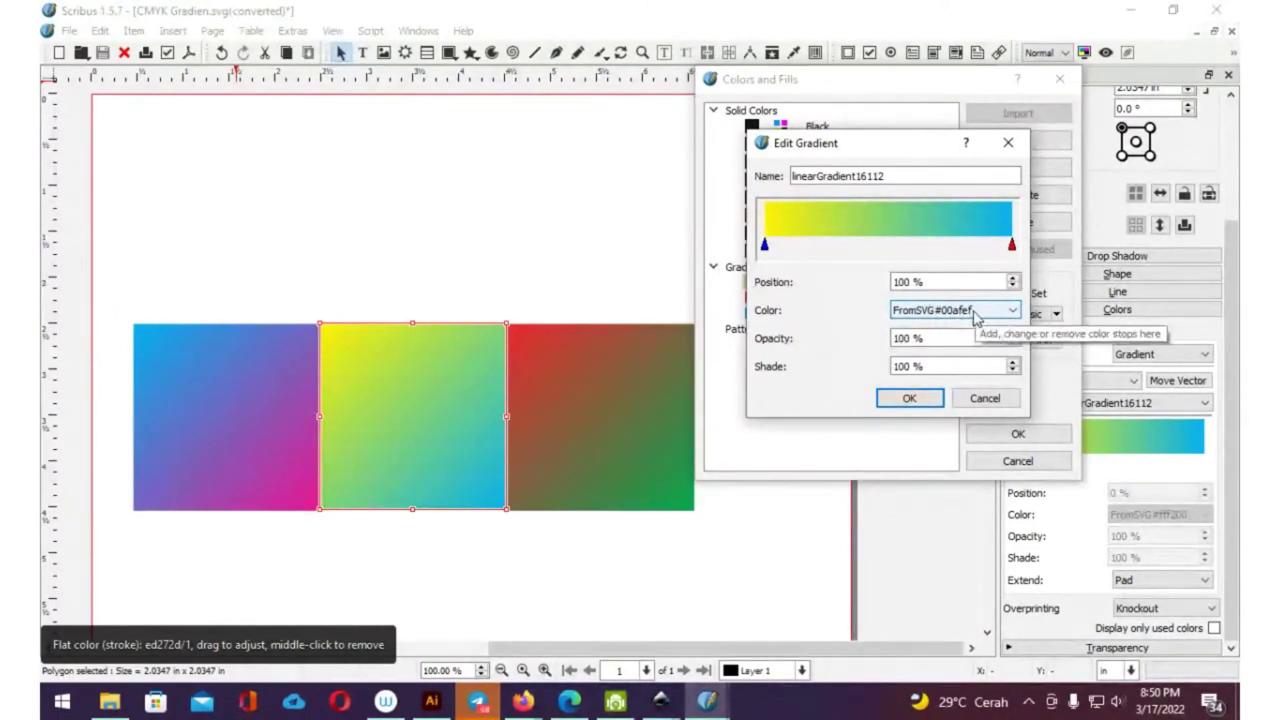
- Try a yellow stop at 2% on linearGradient16112, then remove it
drag(900, 150, 490, 127)
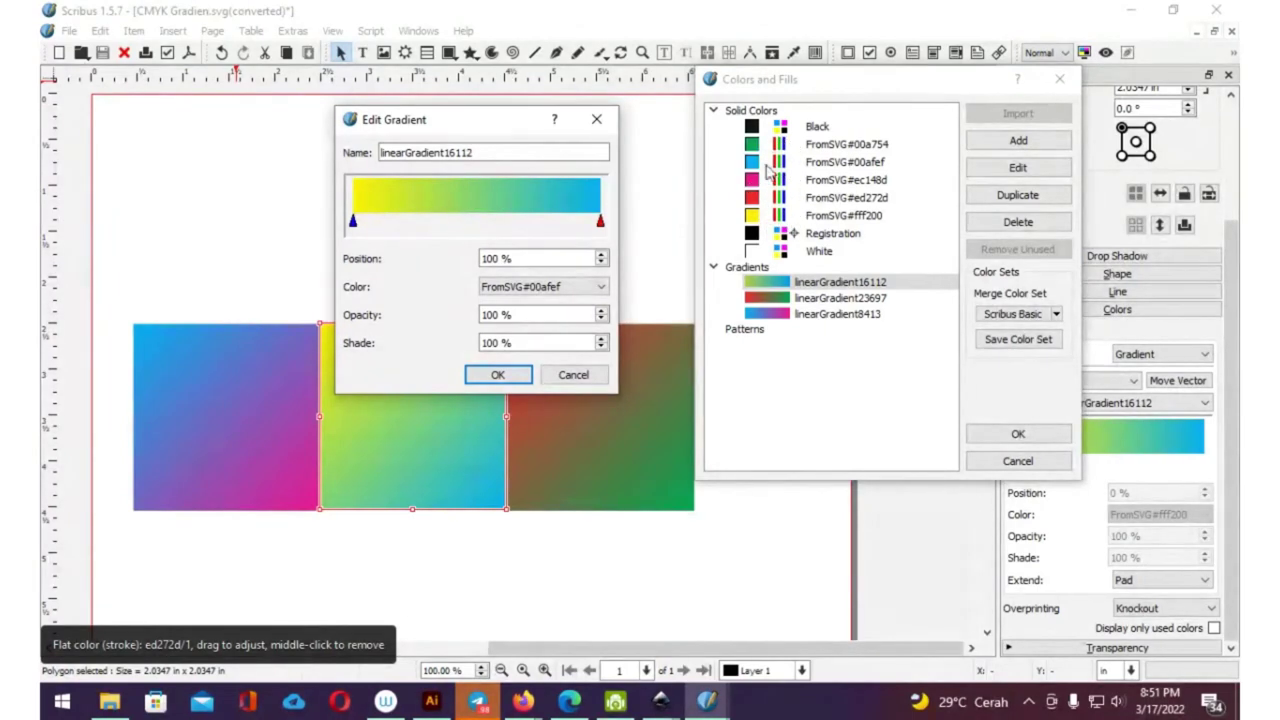
click(355, 222)
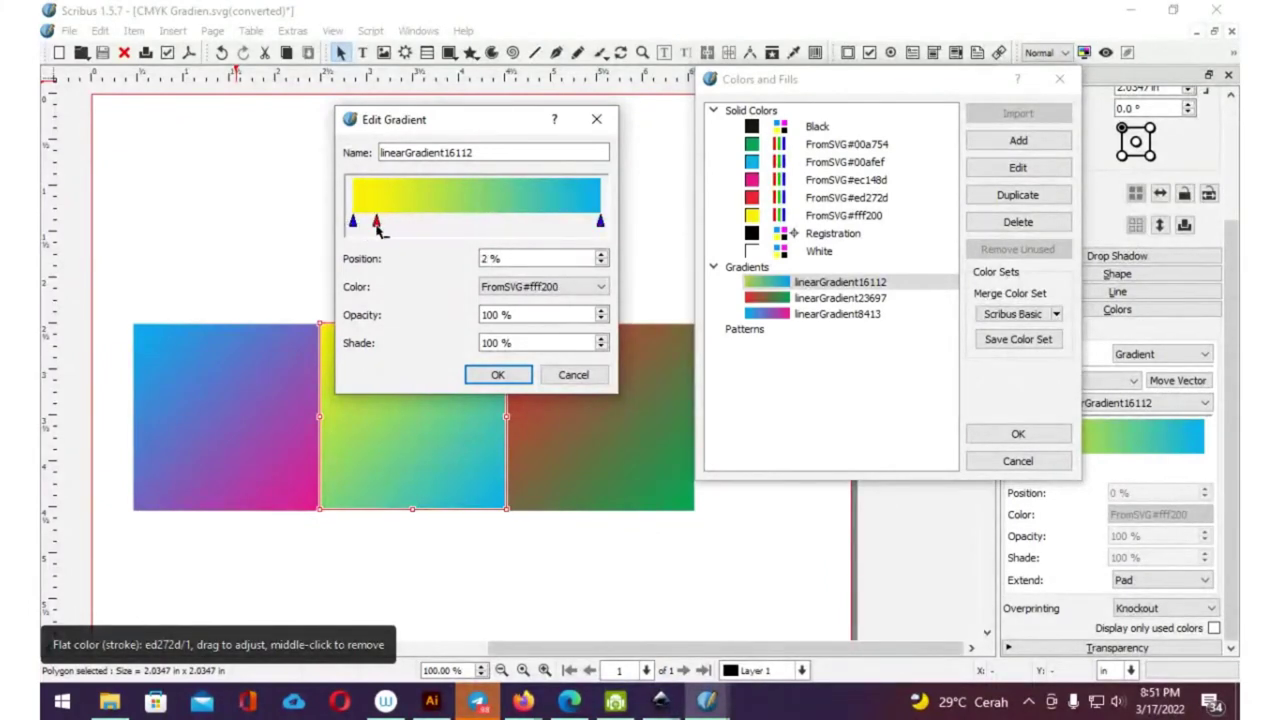
drag(371, 220, 350, 243)
- Cancel the gradient editor, reopen linearGradient16112 for review, and close it unchanged
click(590, 375)
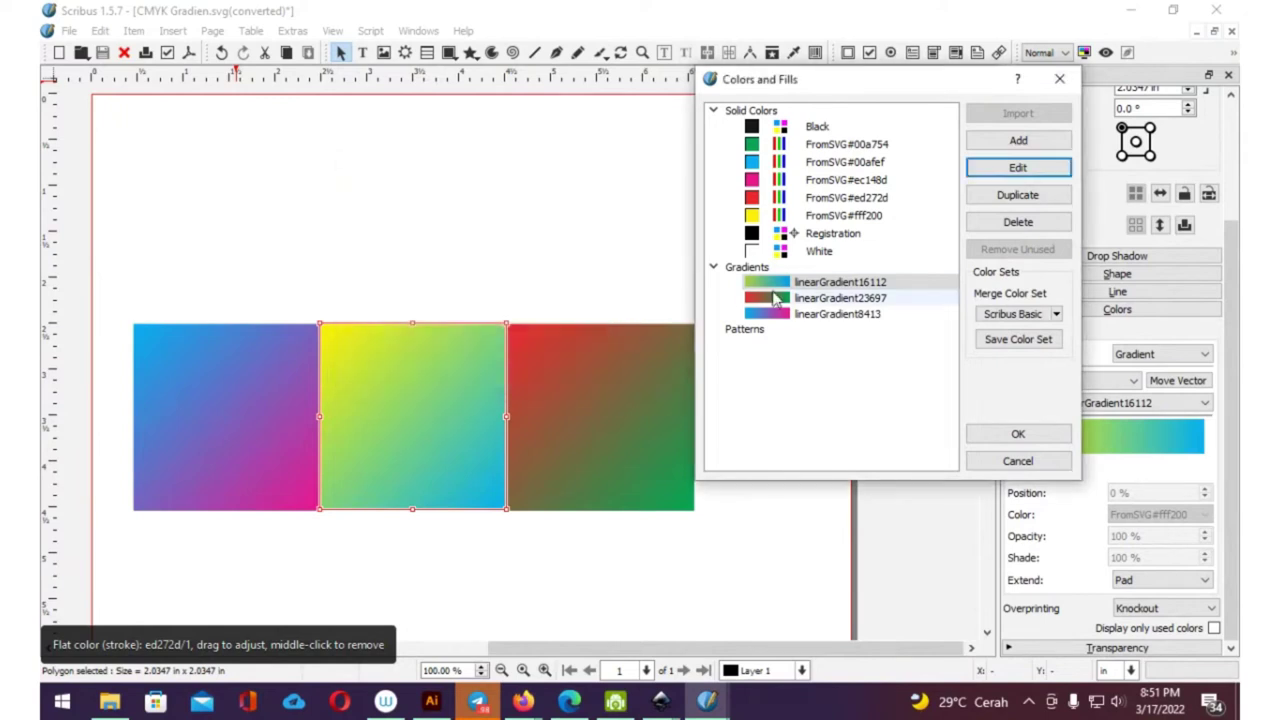
click(772, 285)
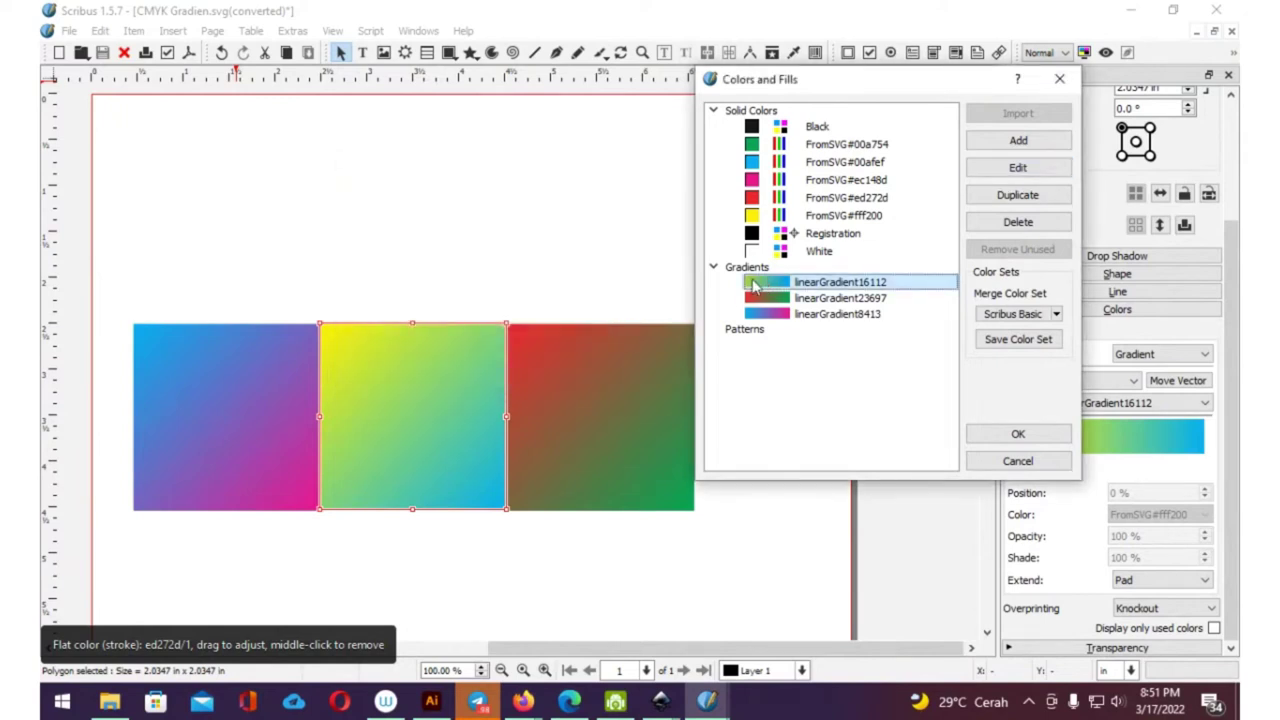
double_click(755, 285)
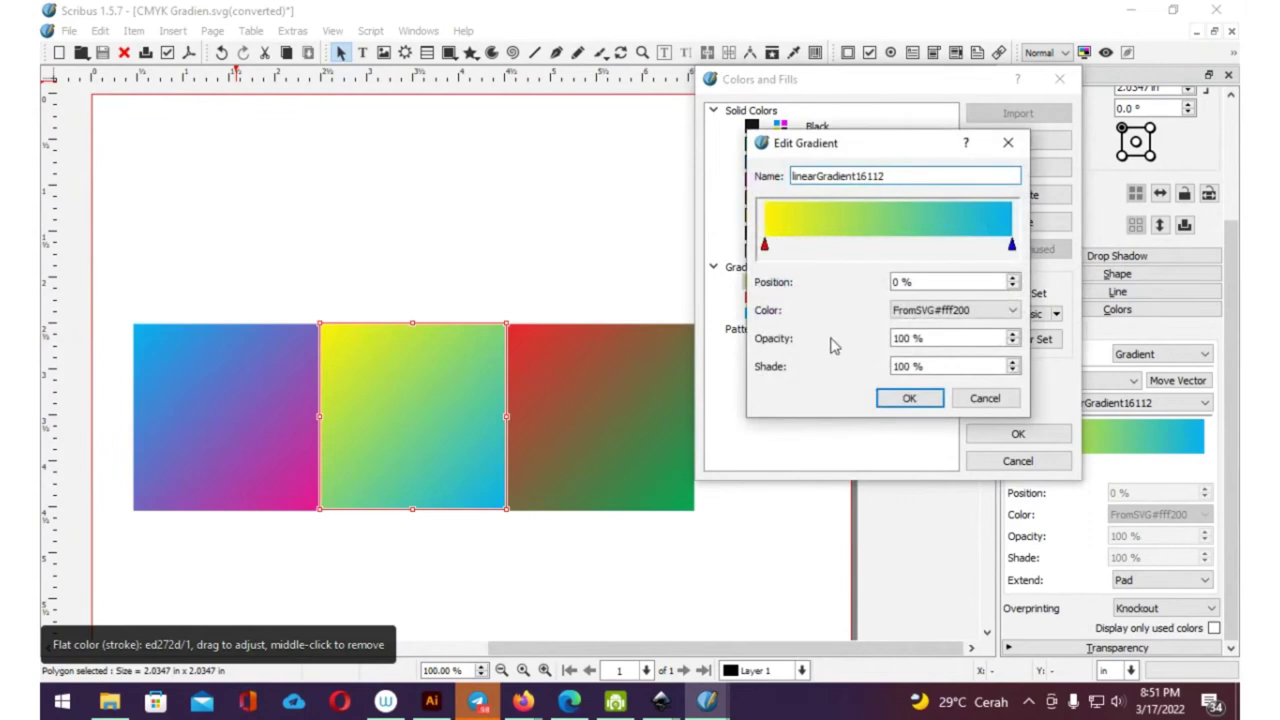
click(1008, 145)
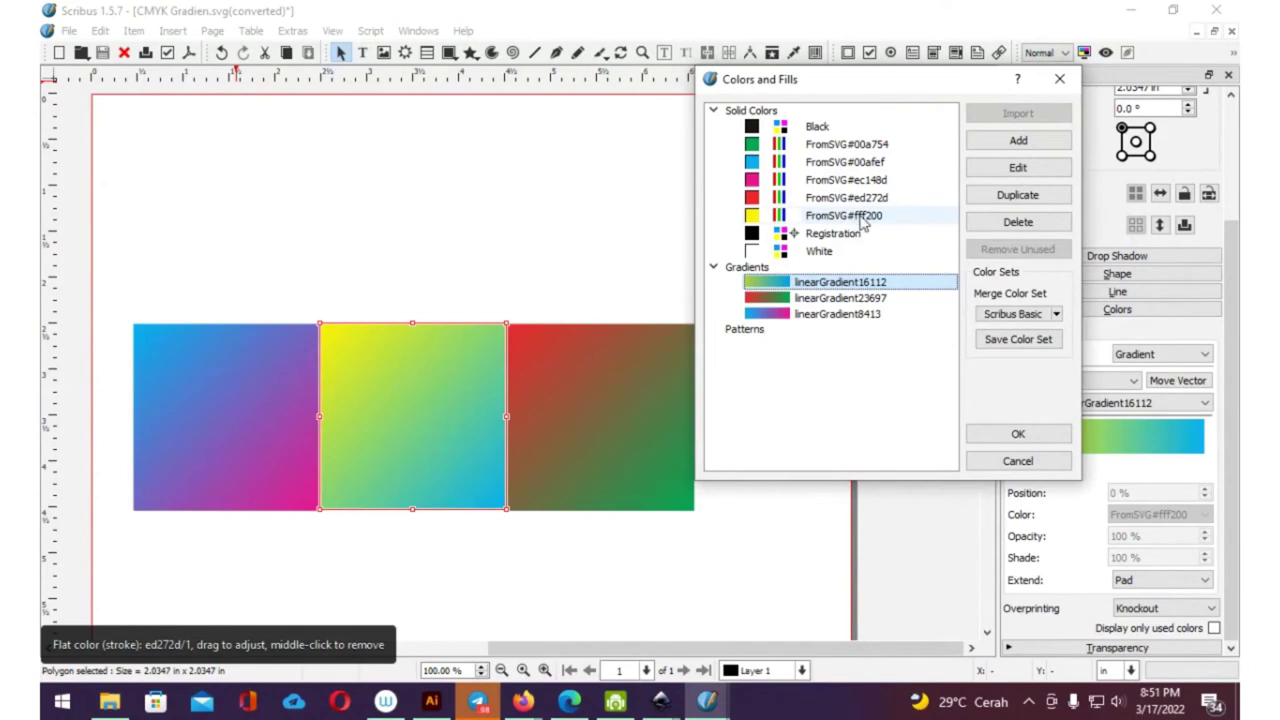
mouse_move(845, 162)
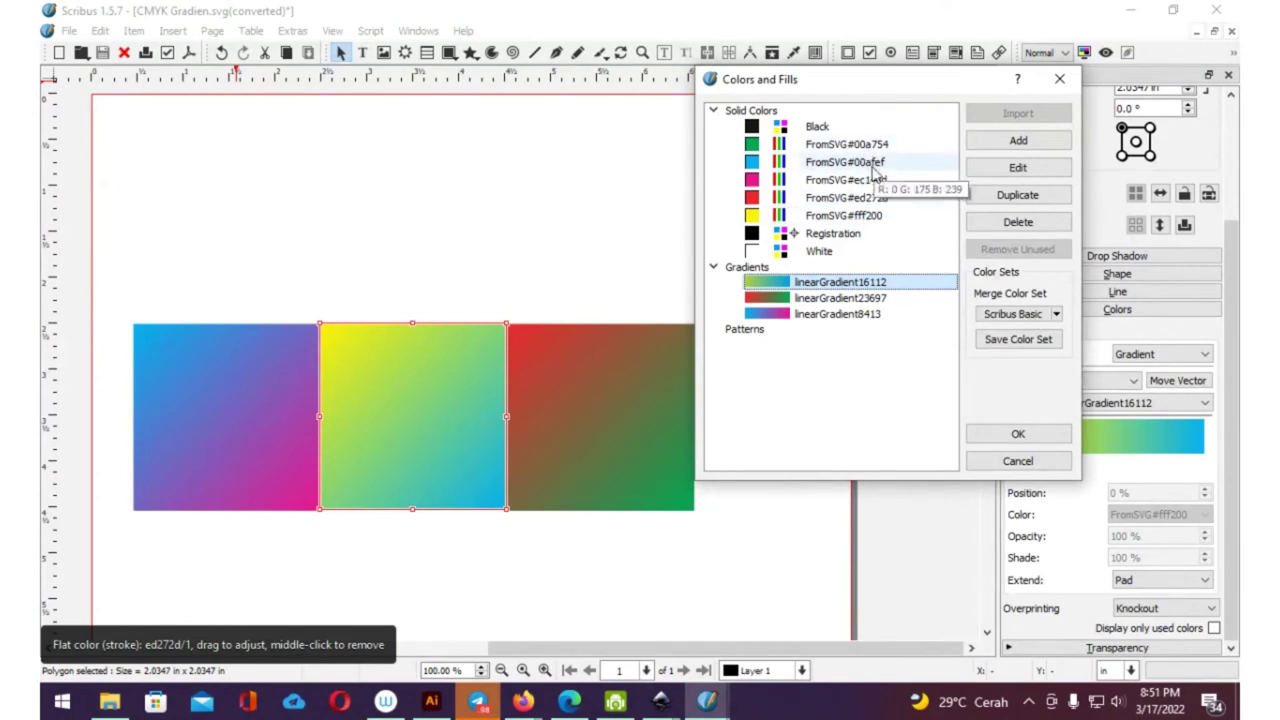
drag(896, 97, 716, 112)
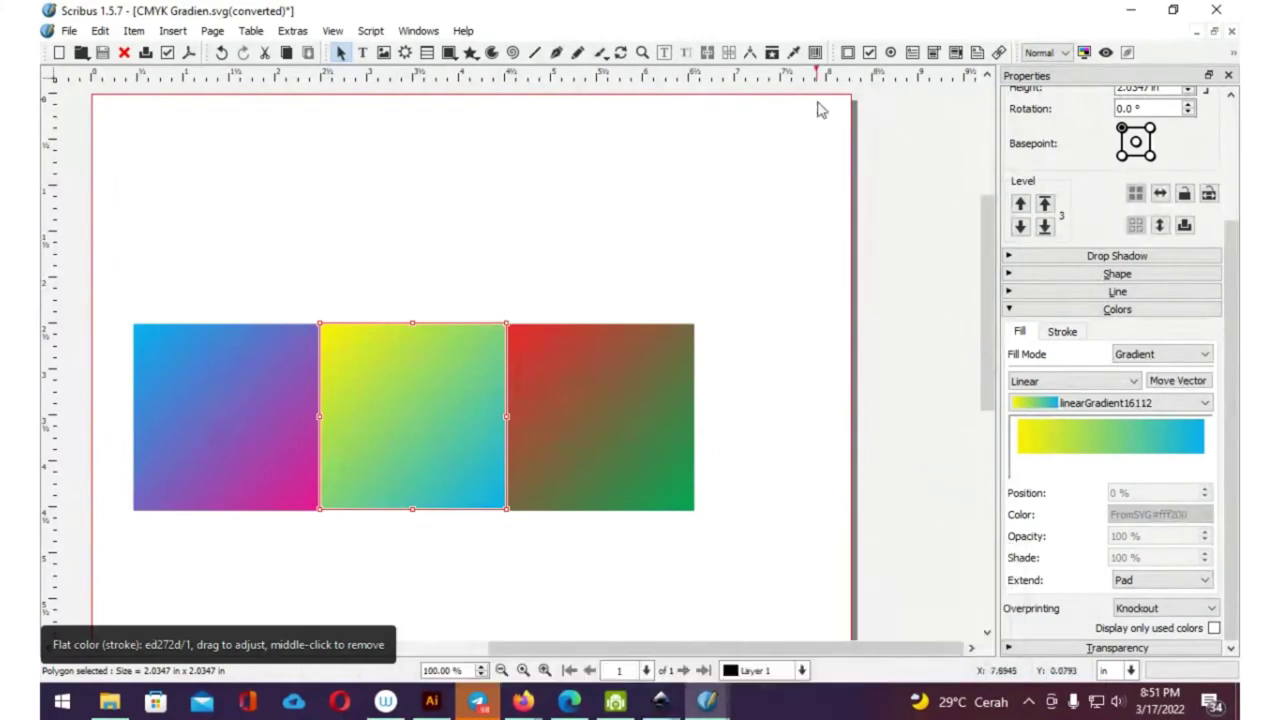
- Quit Scribus, discarding changes to CMYK Gradien.svg and CMYK.pdf conversions
click(1216, 9)
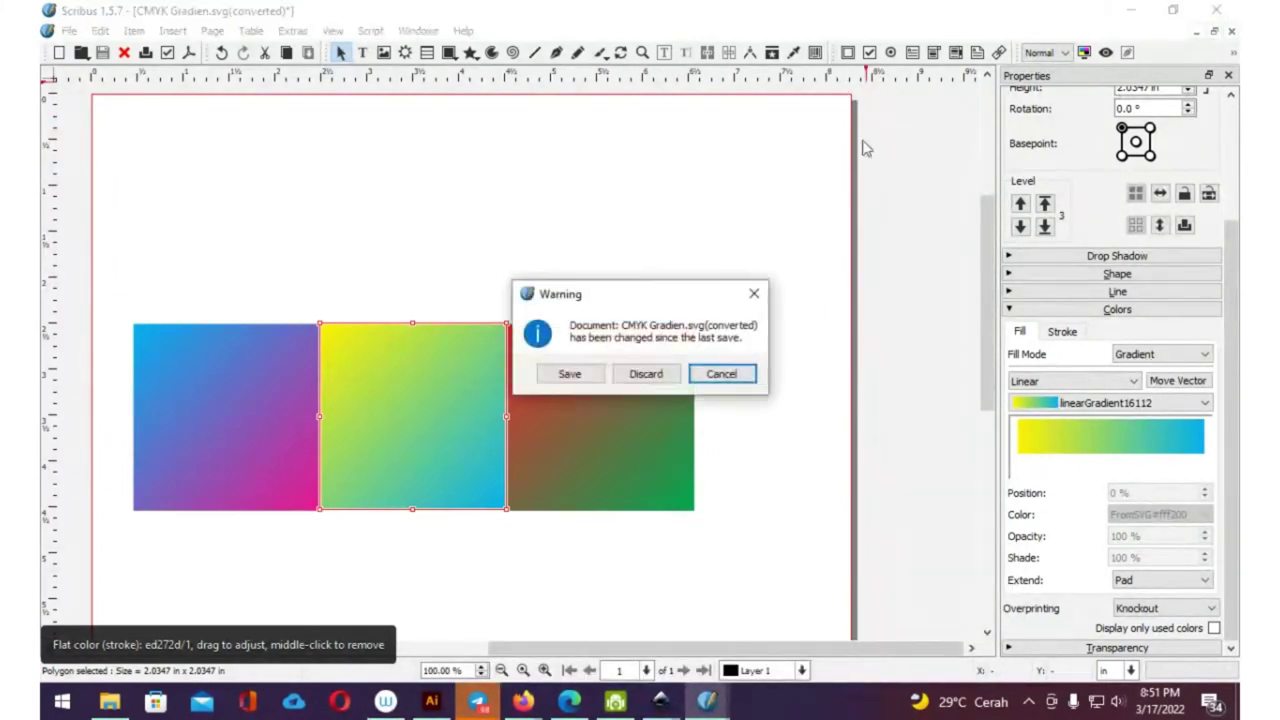
click(636, 378)
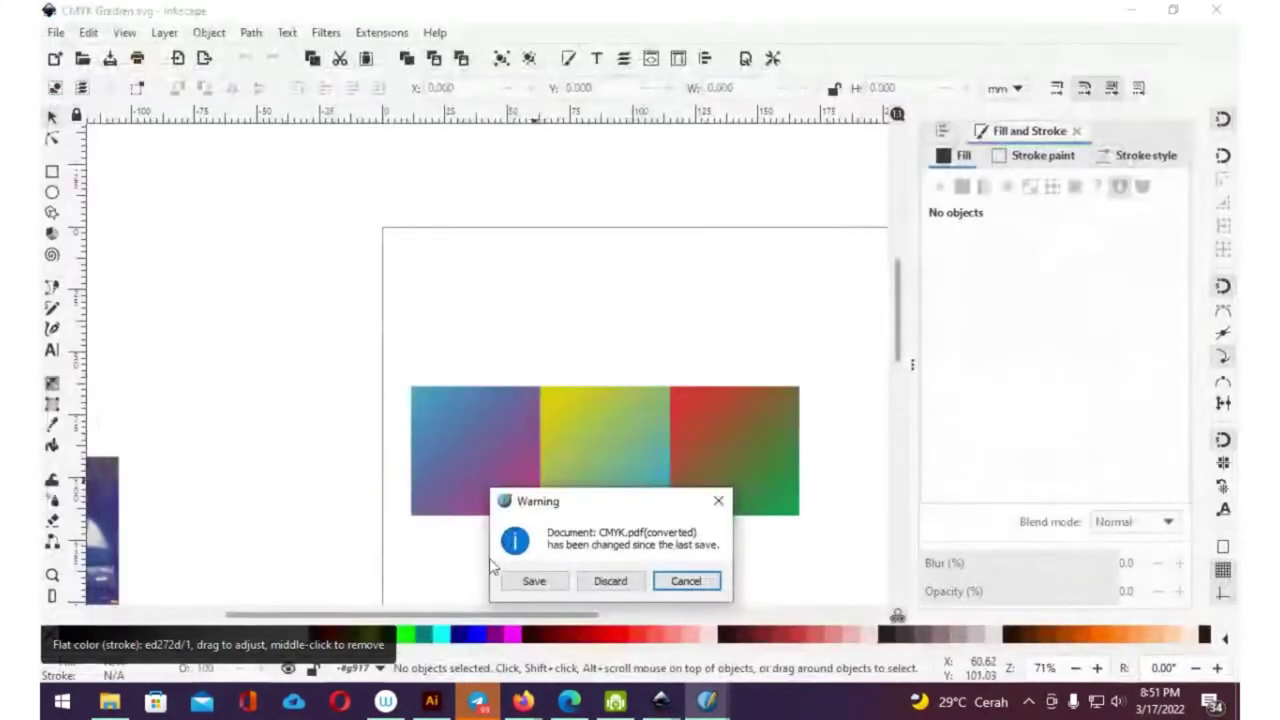
click(610, 582)
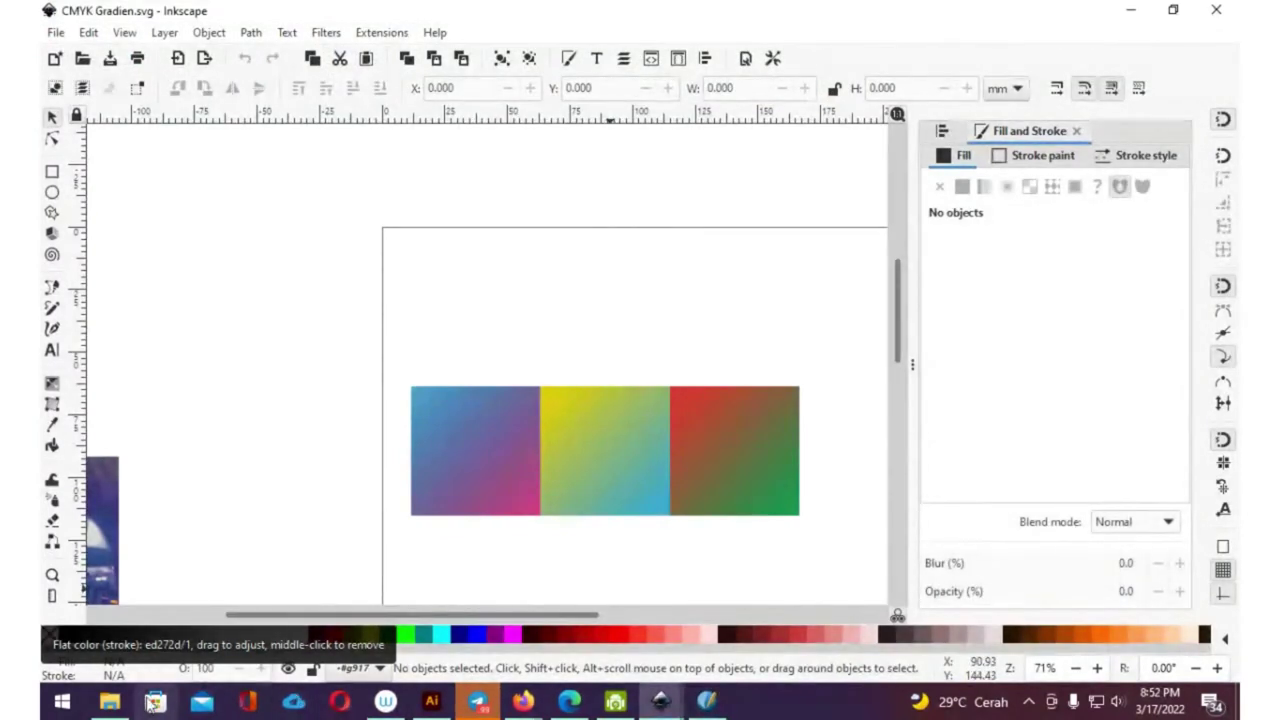
click(109, 703)
click(398, 184)
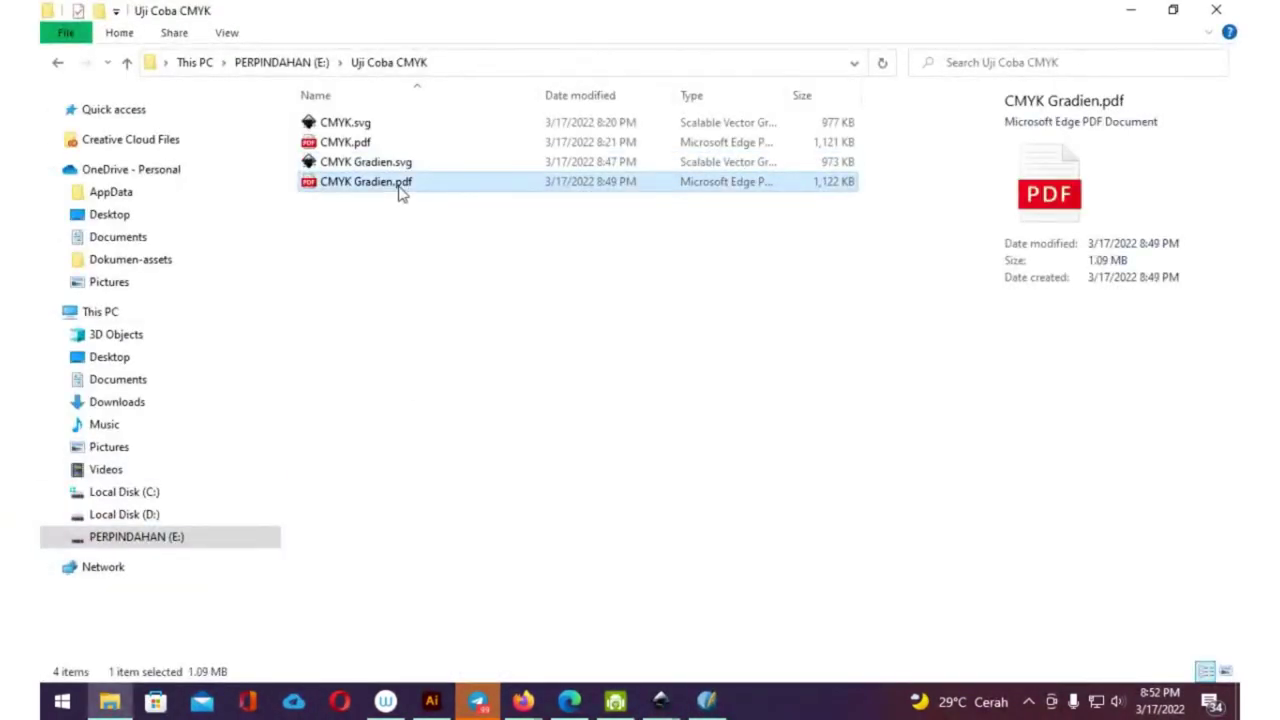
- Open CMYK Gradien.pdf with both Scribus 1.5.7 and Adobe Illustrator 2022
right_click(398, 193)
mouse_move(456, 358)
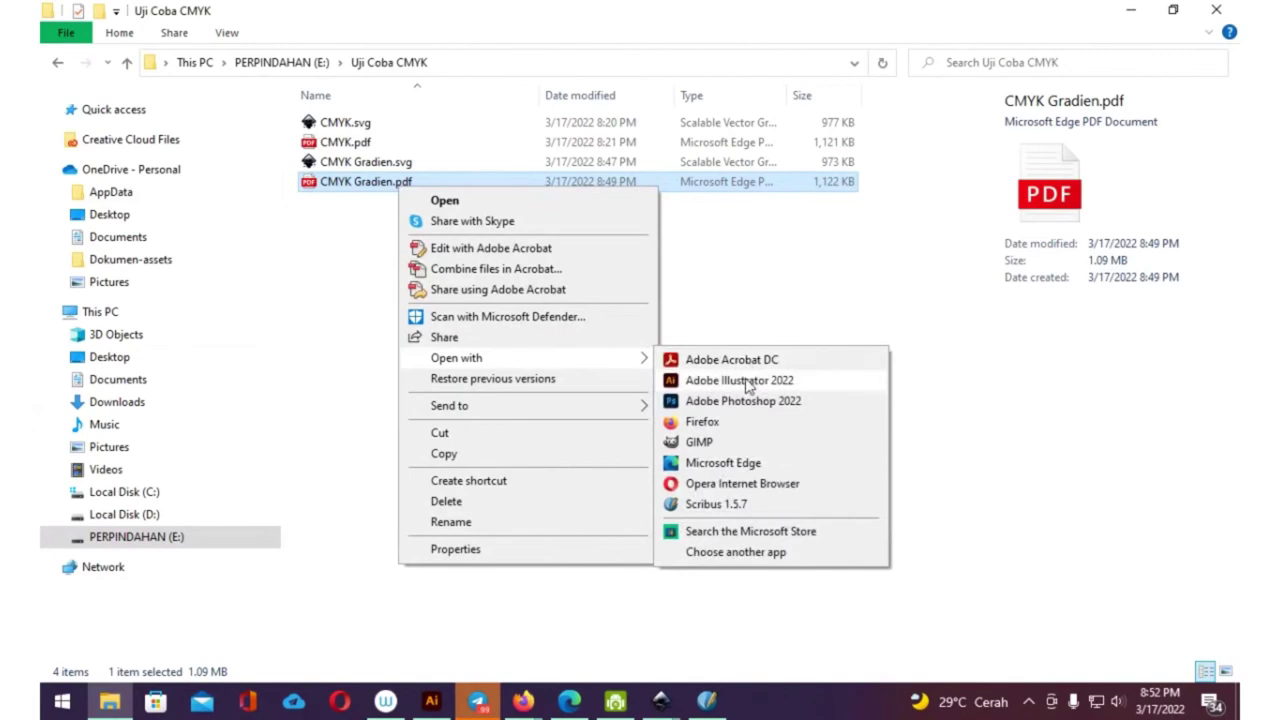
click(705, 504)
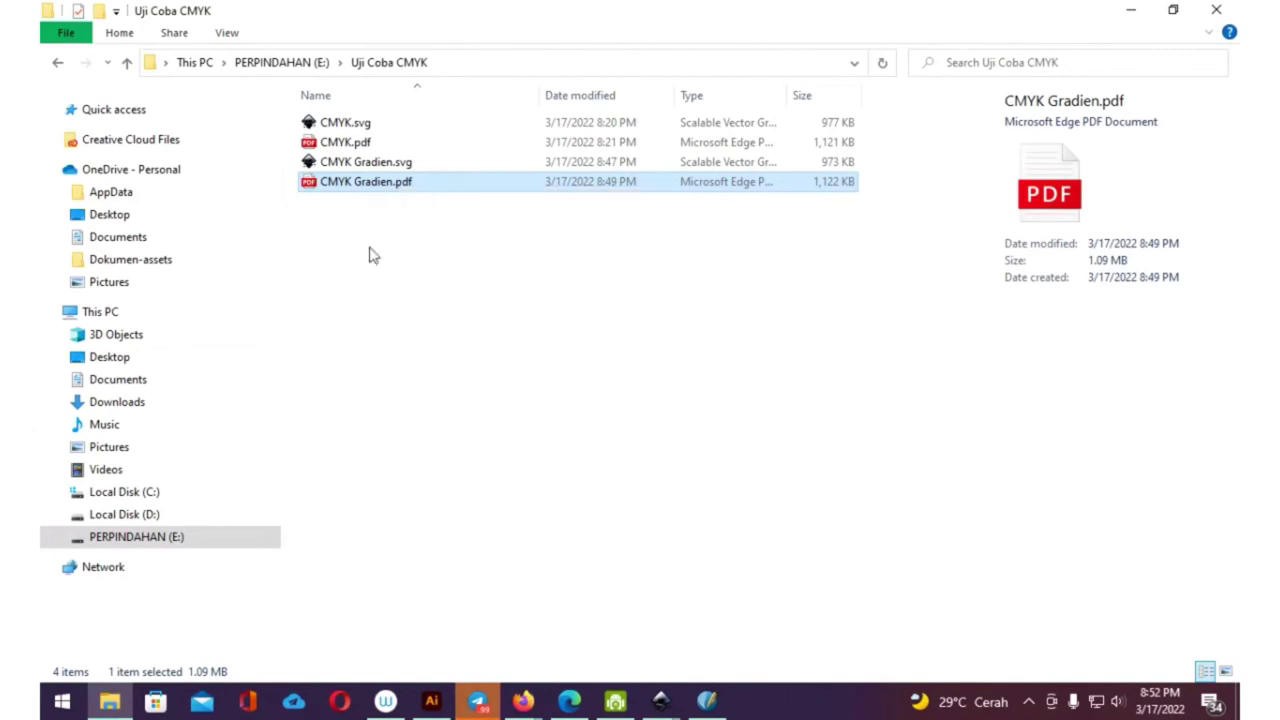
right_click(365, 184)
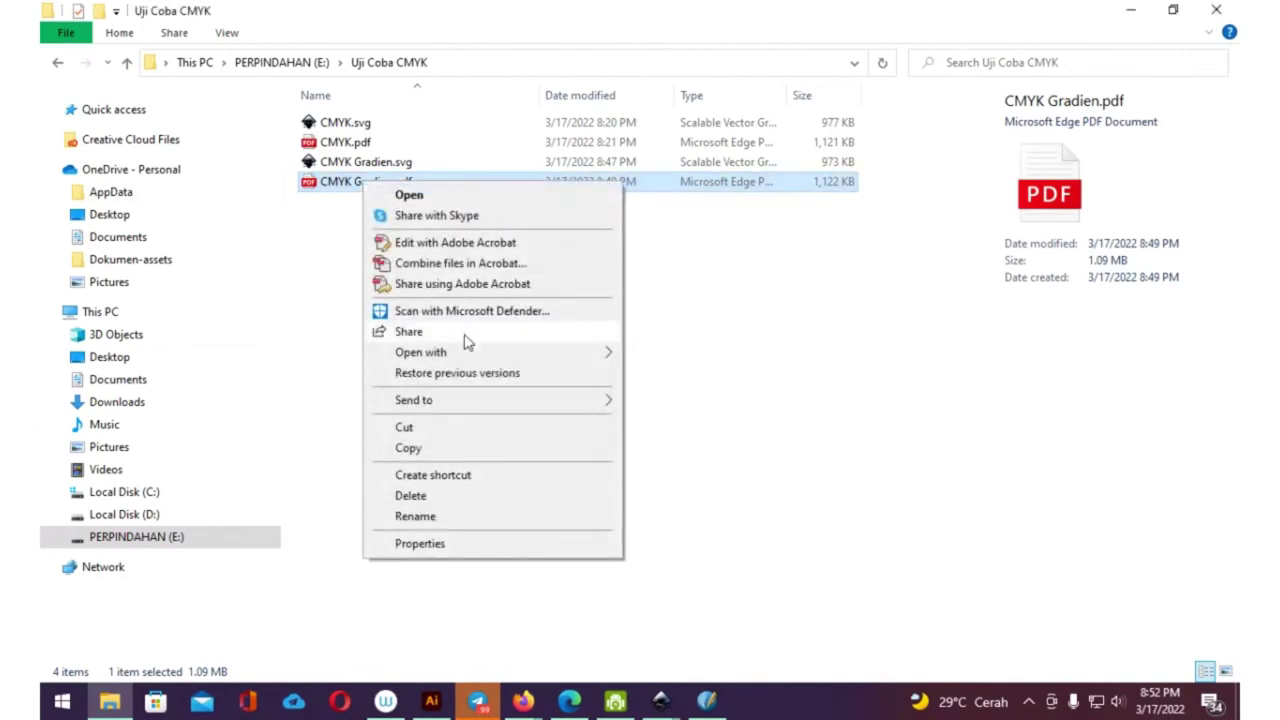
click(668, 376)
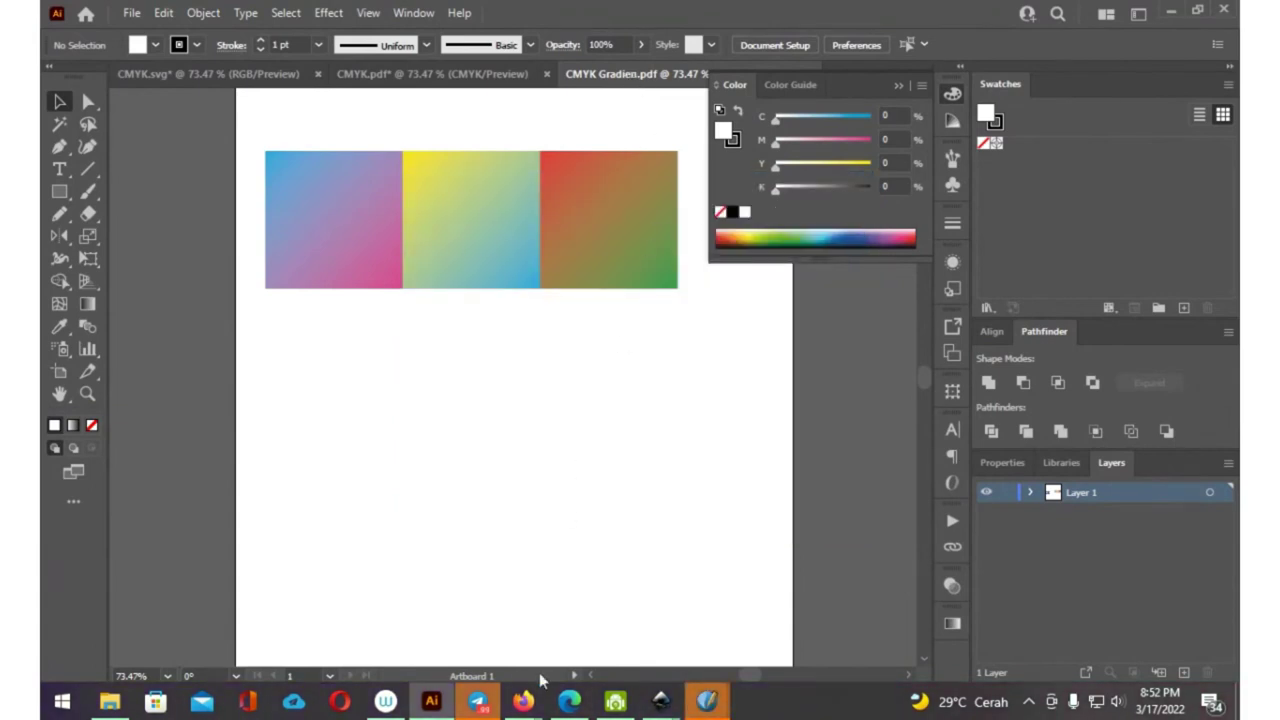
- Restore the Inkscape window and place it below Illustrator with its gradient squares visible
mouse_move(661, 701)
click(736, 613)
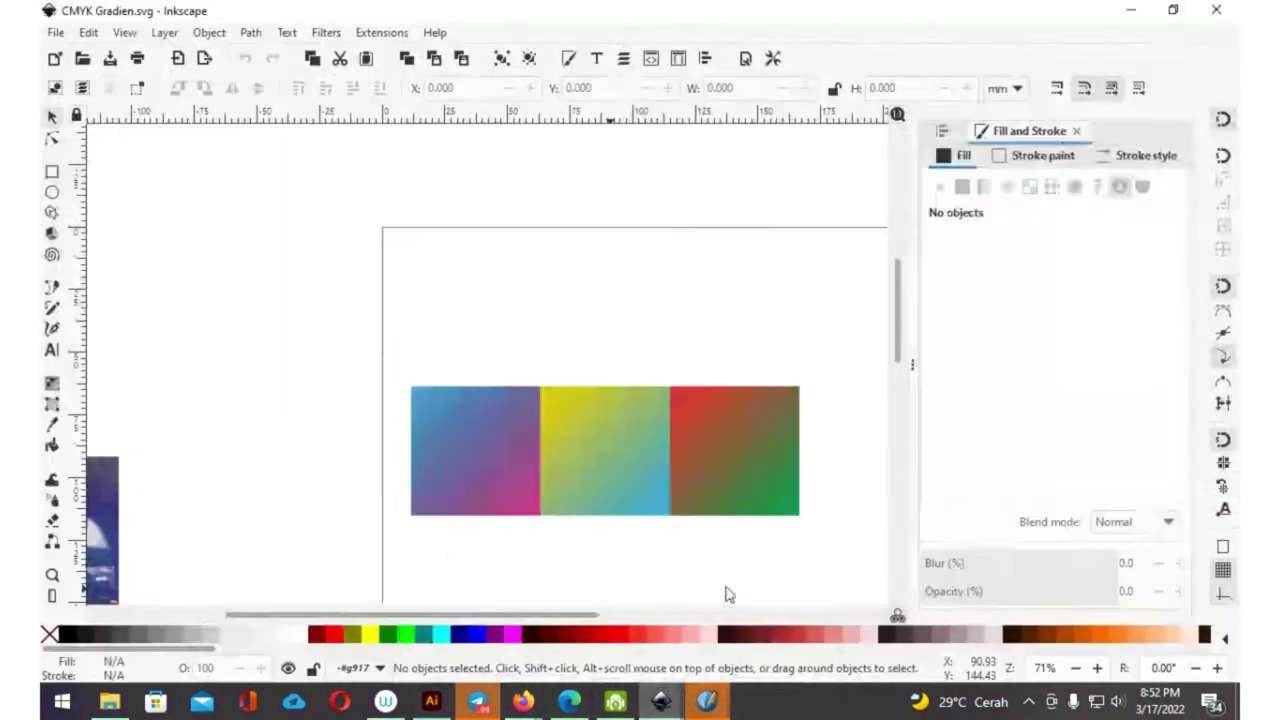
click(1173, 9)
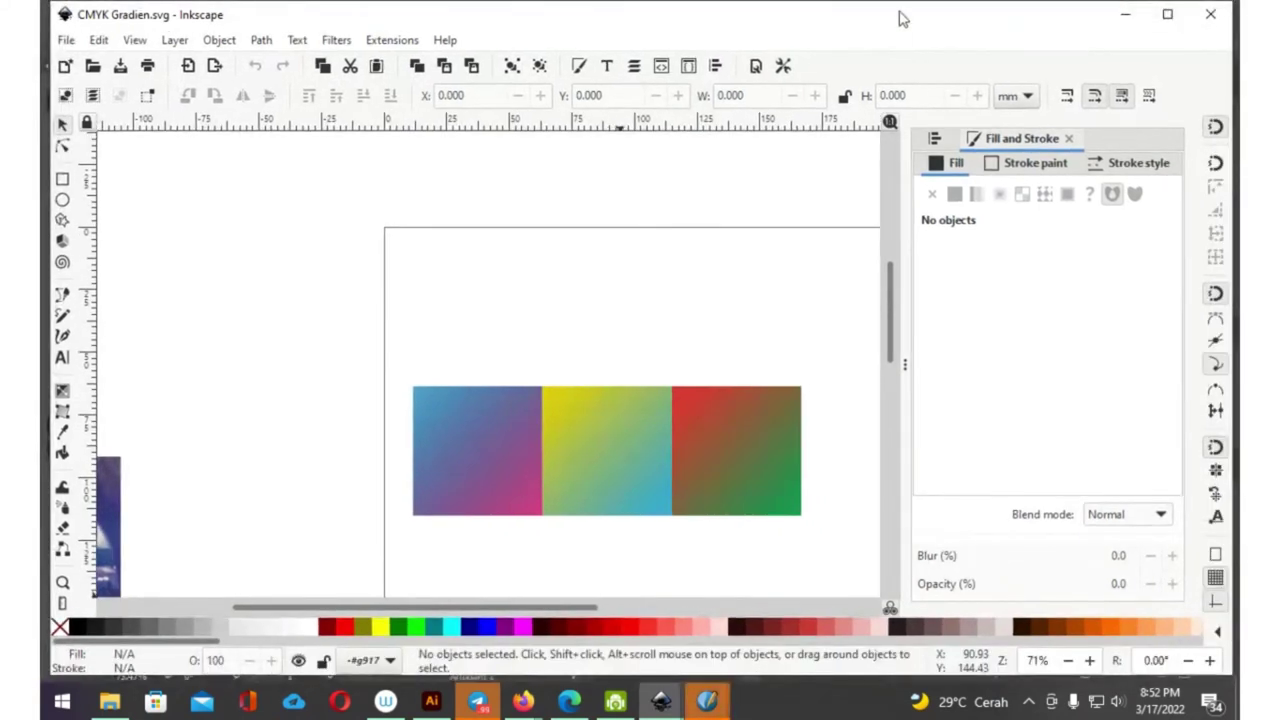
drag(898, 18, 812, 222)
mouse_move(586, 551)
mouse_down()
mouse_move(526, 357)
mouse_move(536, 258)
mouse_move(546, 303)
mouse_up()
drag(498, 464, 492, 548)
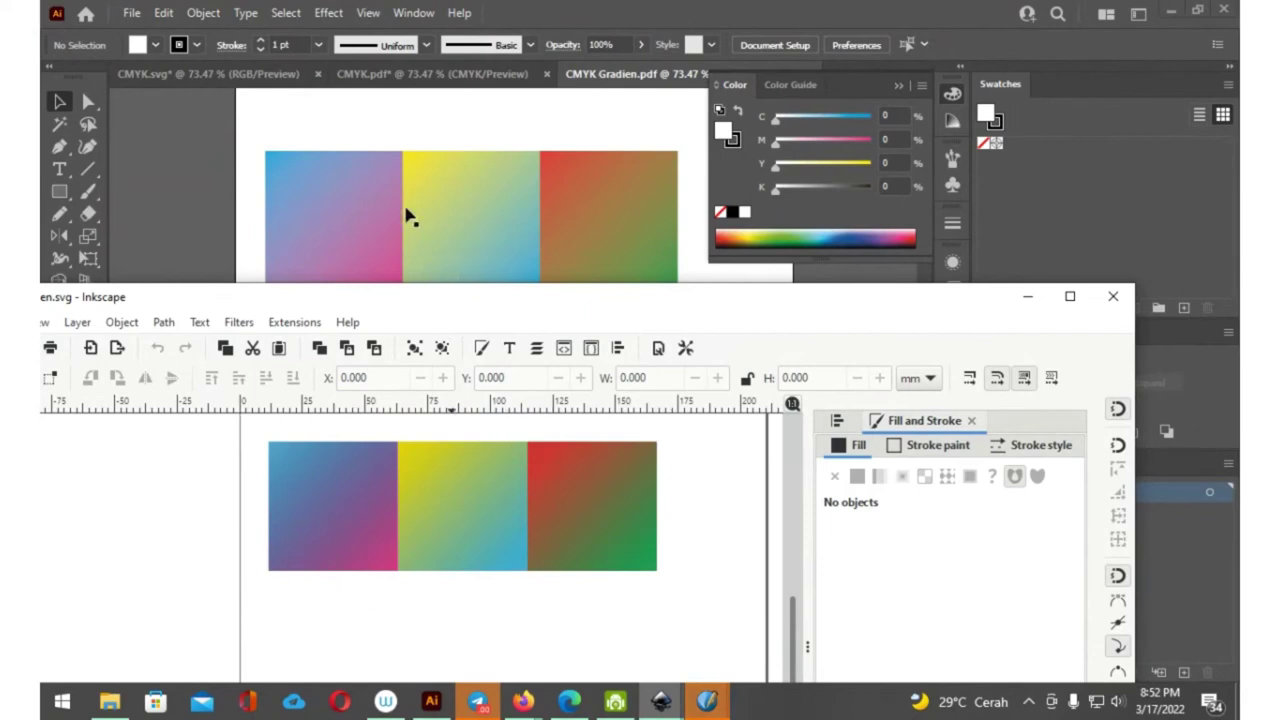
drag(457, 306, 447, 333)
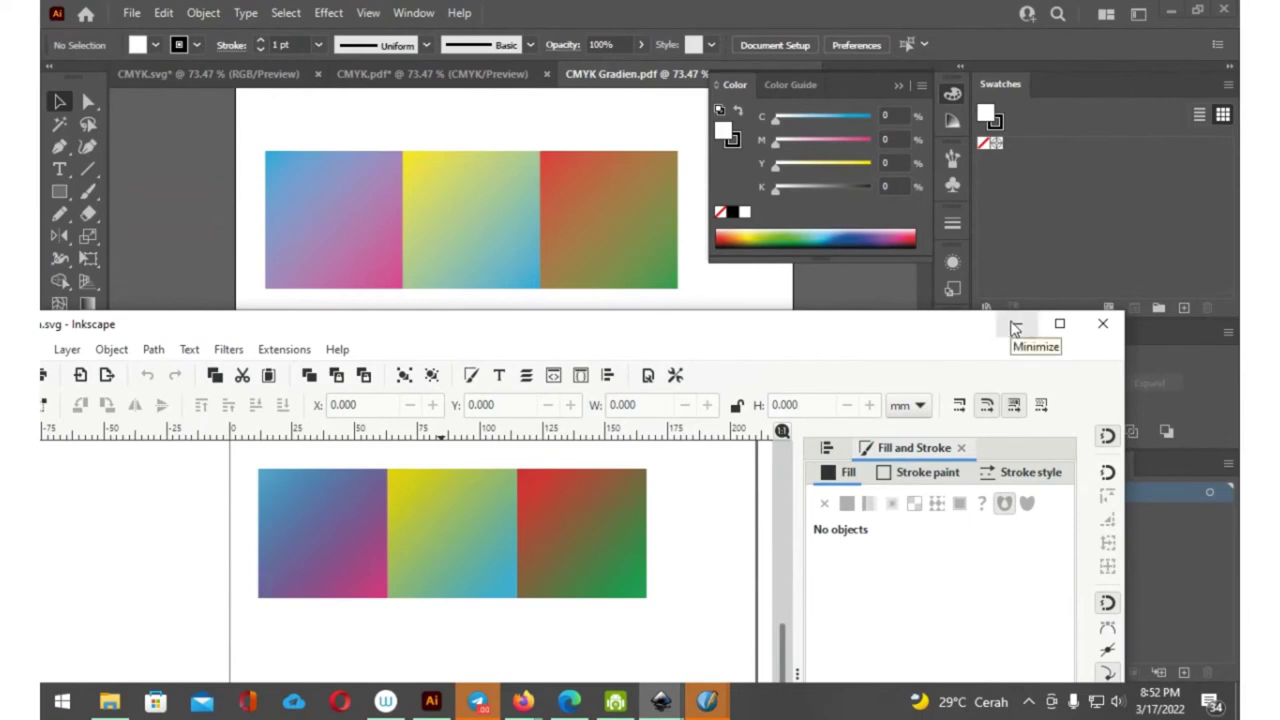
click(703, 705)
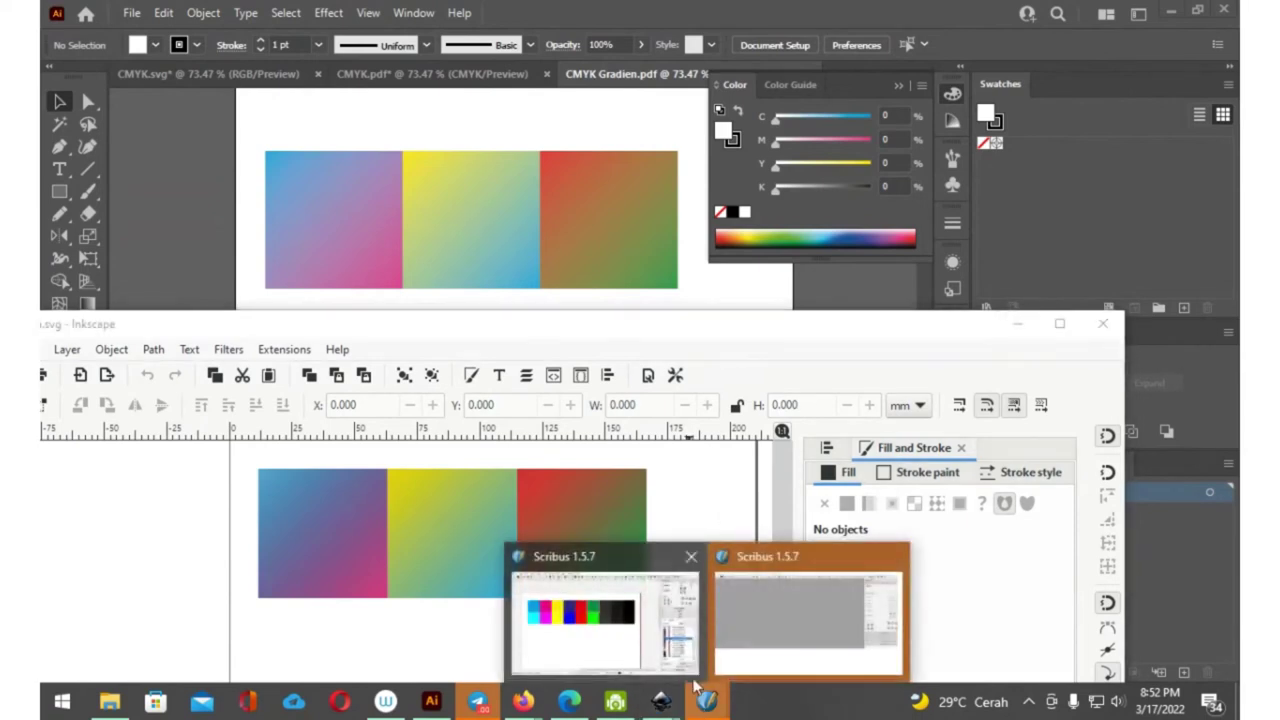
- Import all pages of CMYK Gradien.pdf in Scribus and arrange its window
click(746, 600)
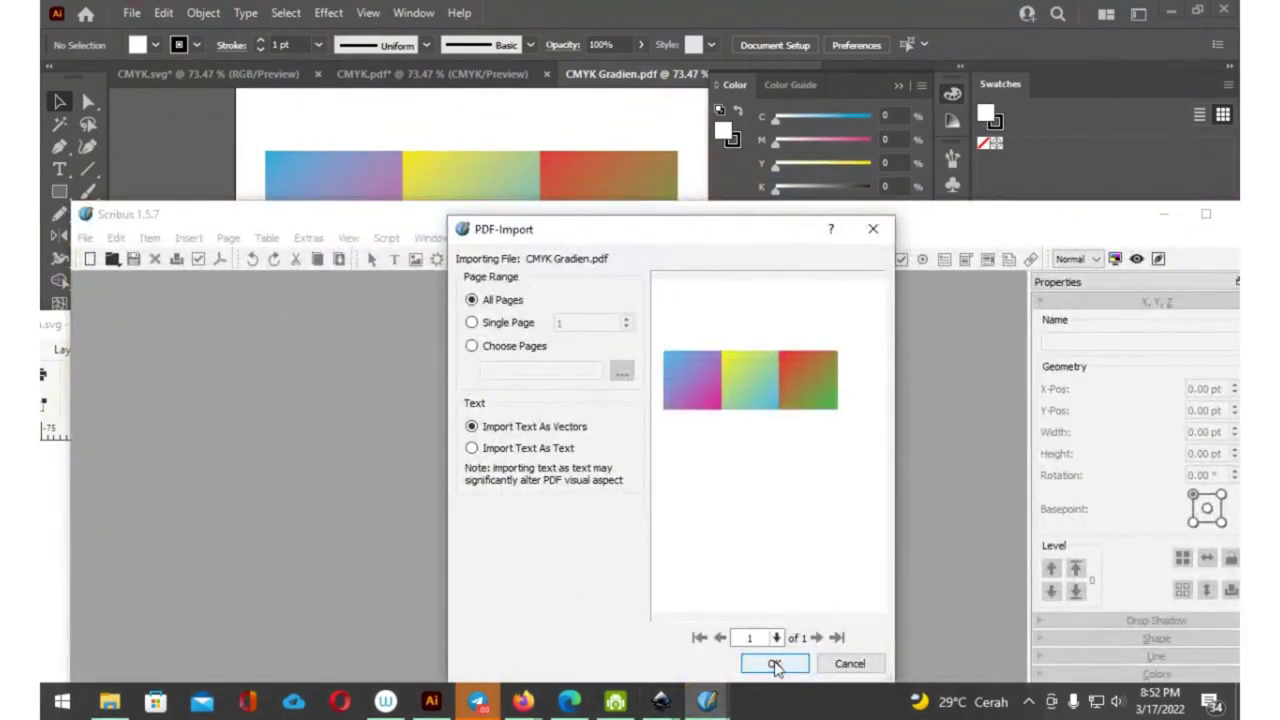
click(770, 664)
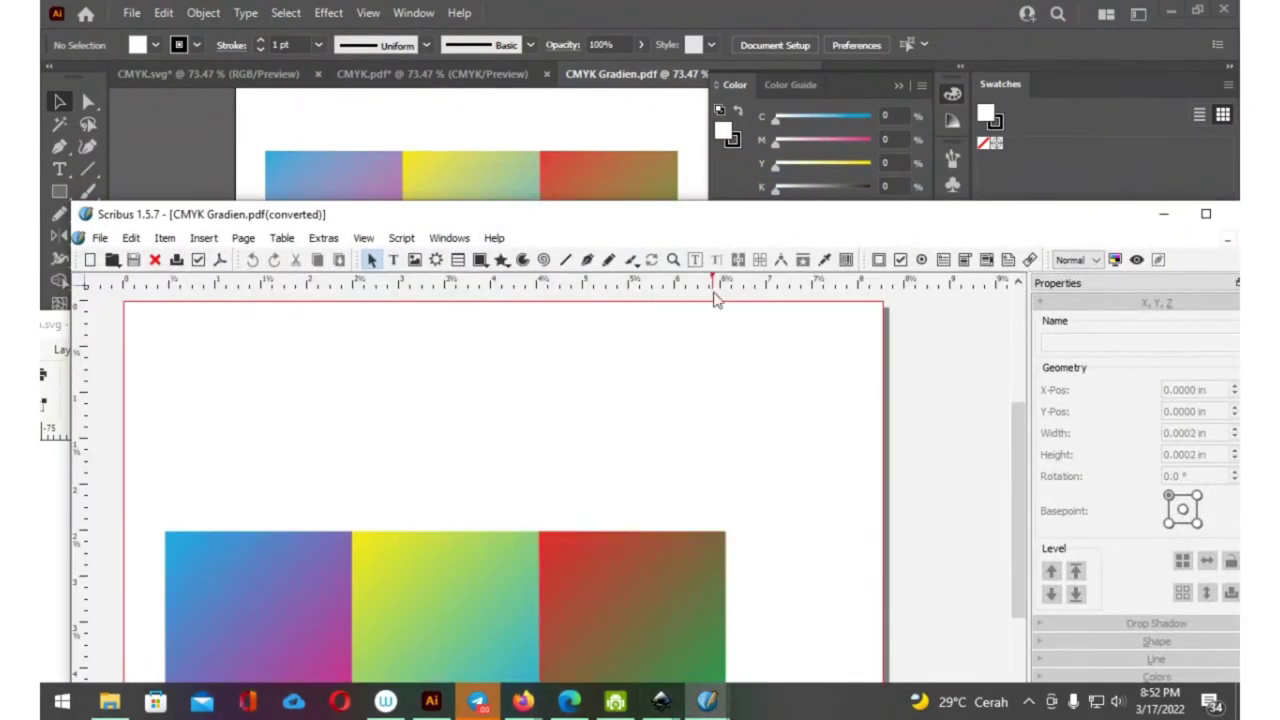
drag(517, 509, 585, 285)
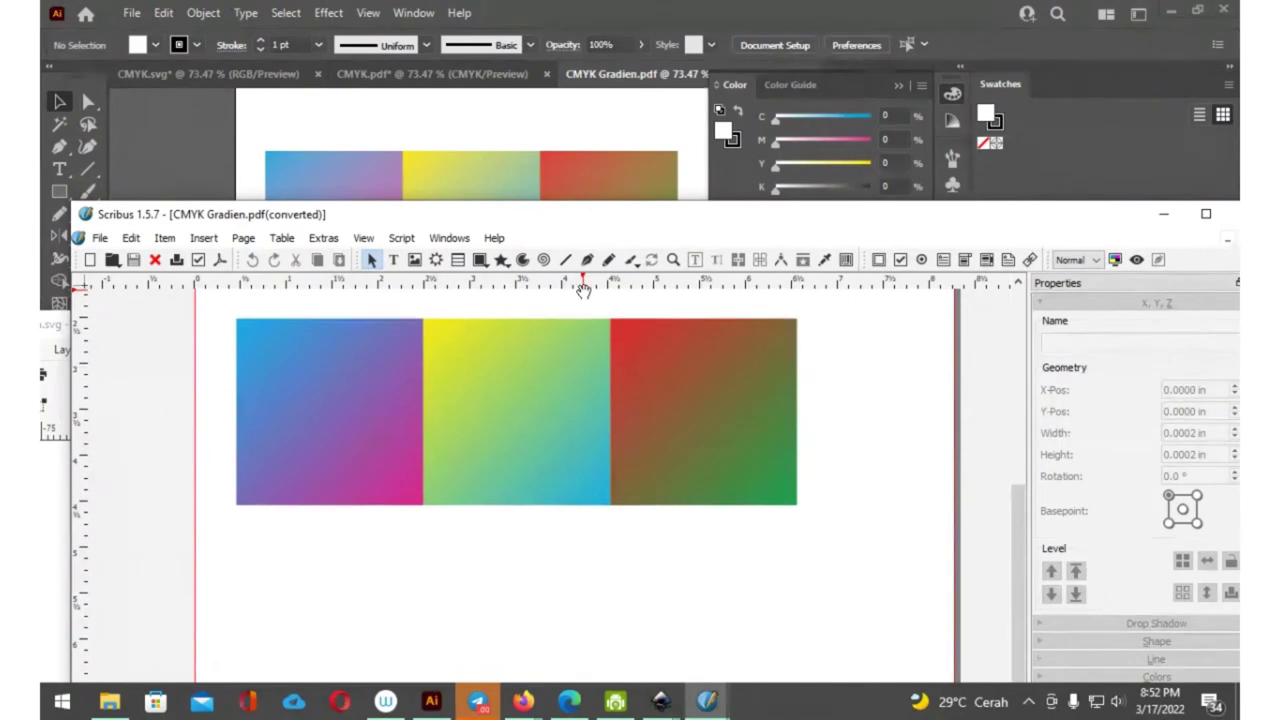
drag(700, 220, 651, 357)
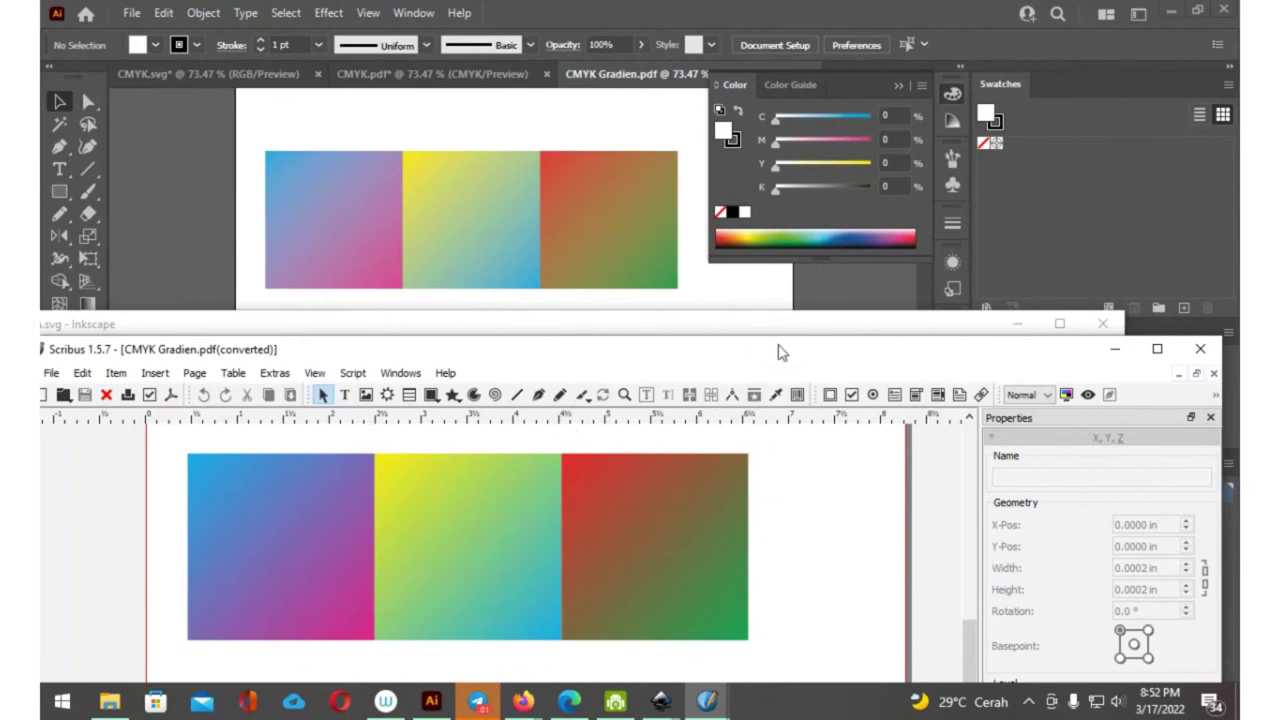
drag(777, 349, 771, 214)
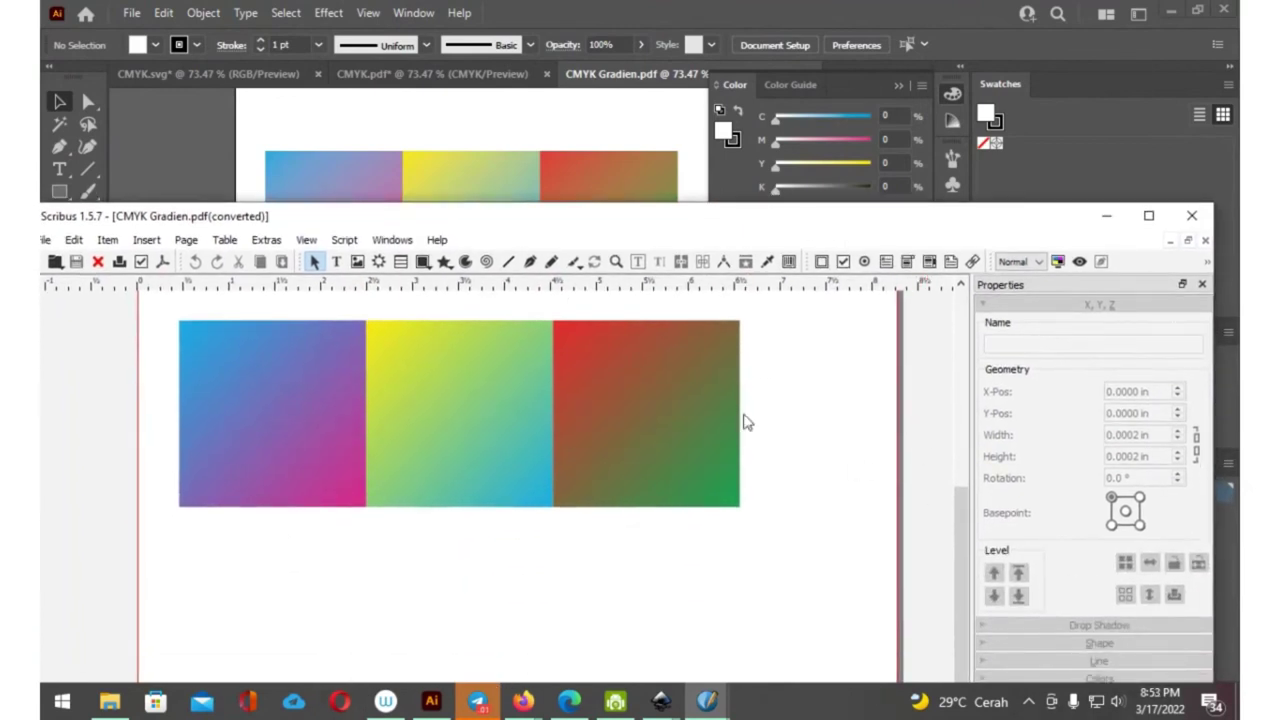
- Ungroup the imported squares and expand the red–green square's Colors to show its gradient
click(711, 400)
right_click(676, 428)
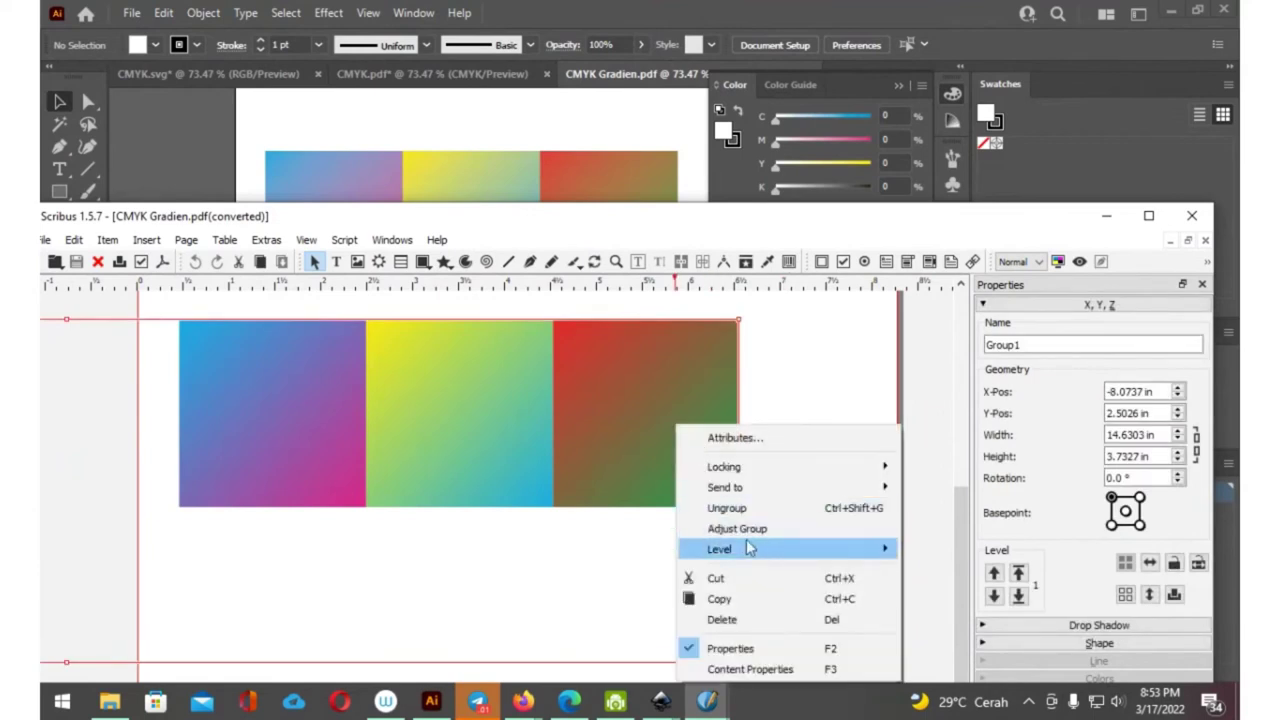
click(727, 508)
click(752, 450)
click(726, 432)
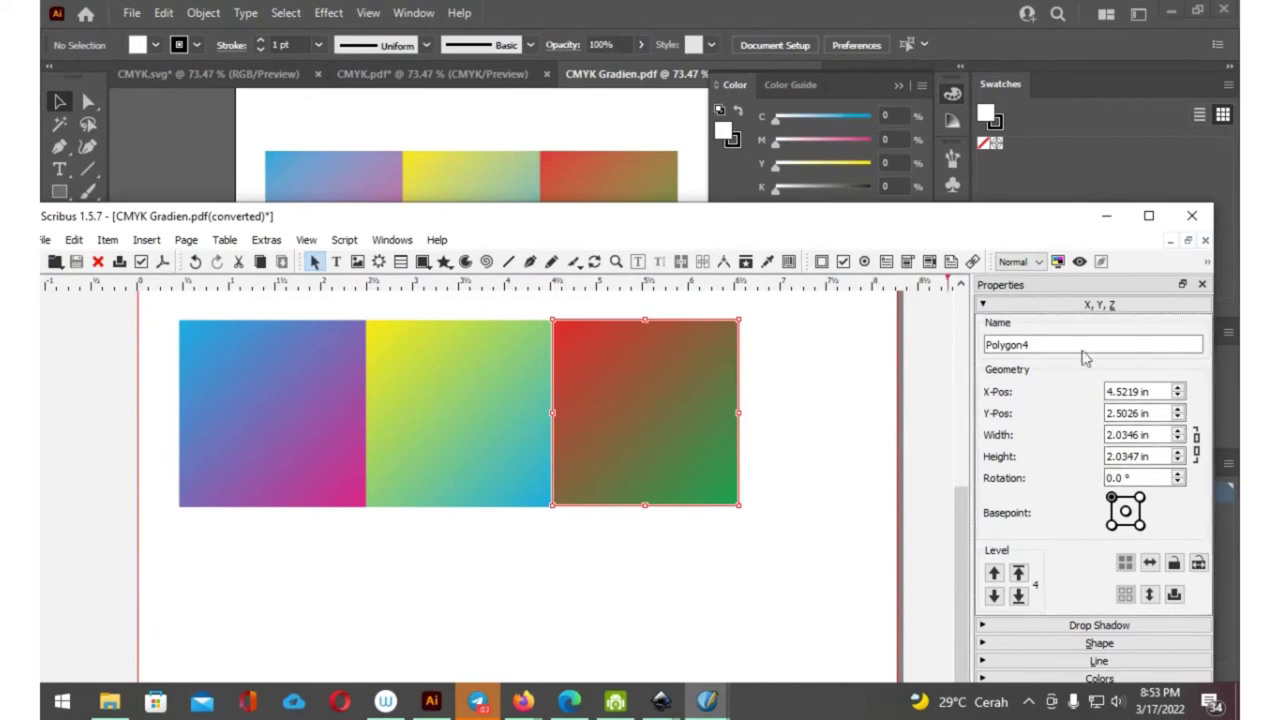
click(986, 678)
click(984, 305)
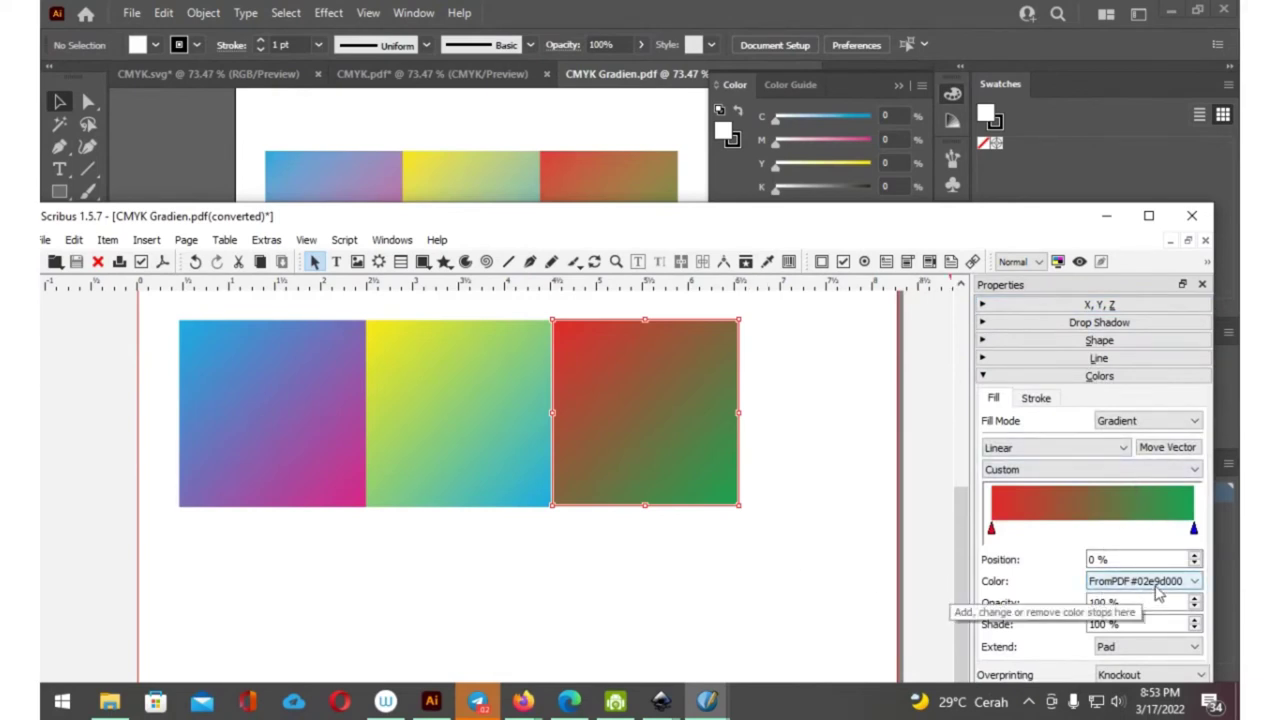
- Deselect the square so the Properties Colors list shows the FromPDF swatches
click(806, 543)
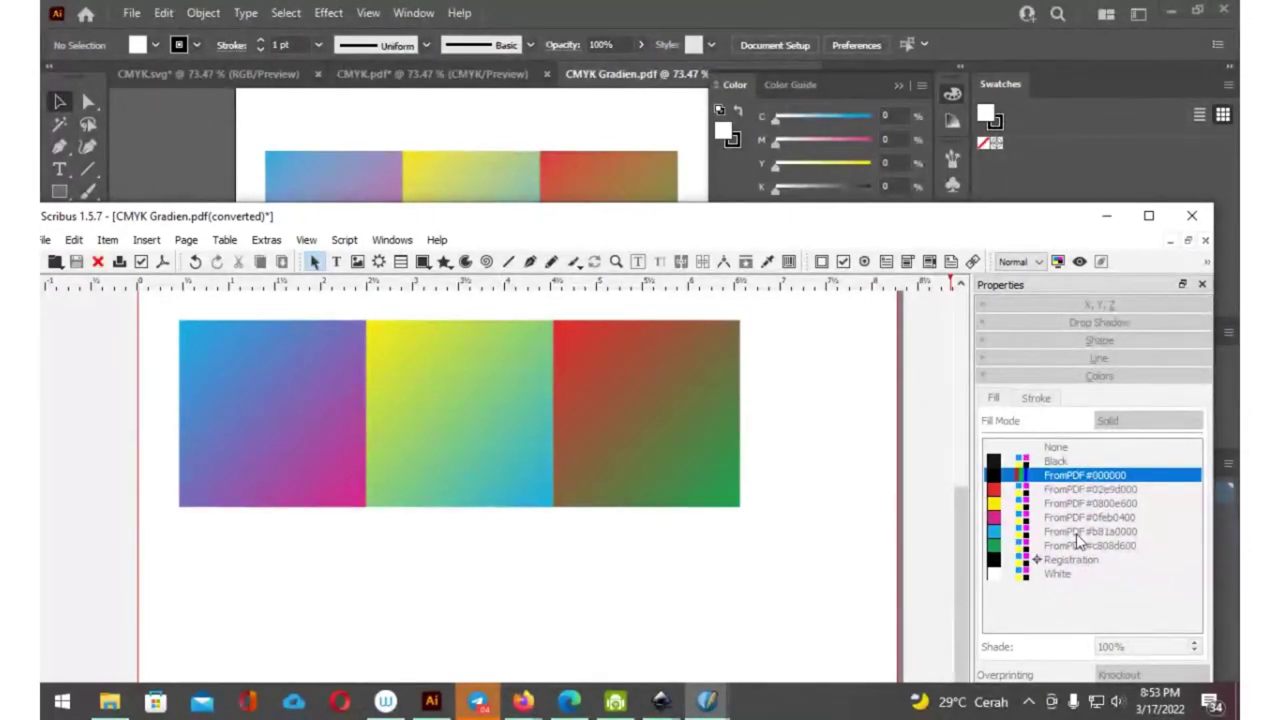
mouse_move(1088, 517)
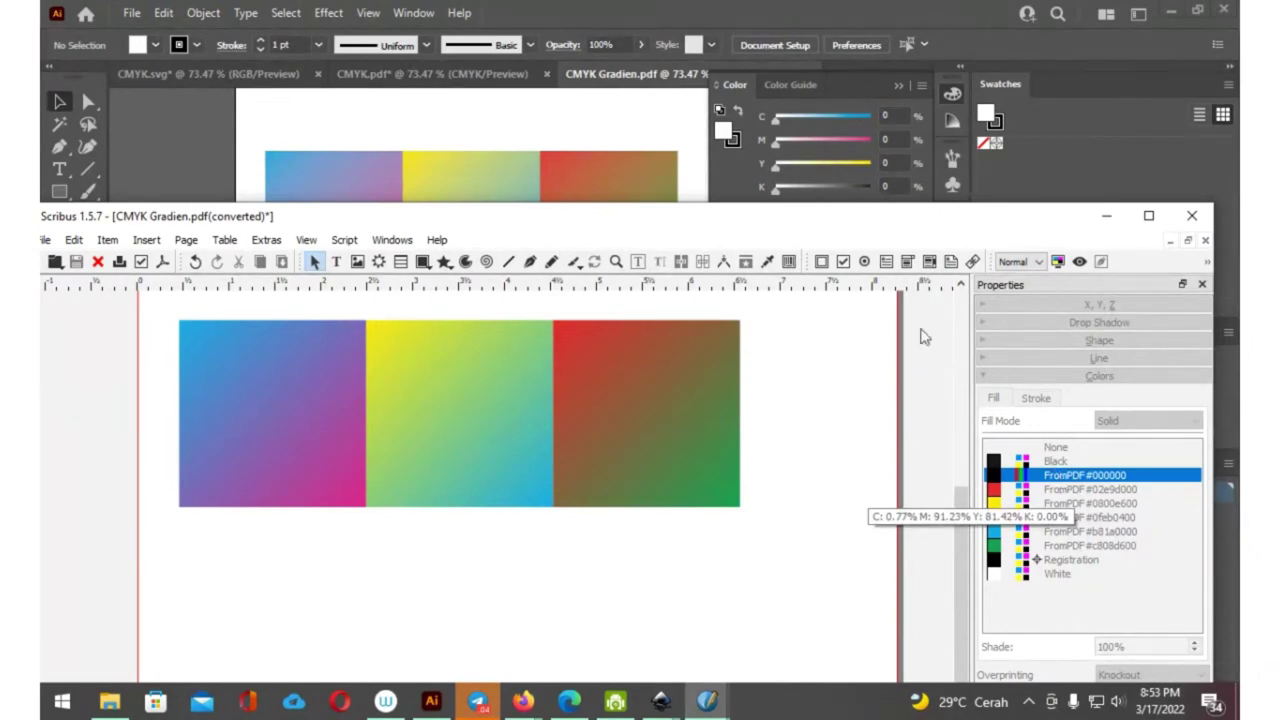
- Recheck the FromPDF swatches, then select Illustrator's clip-grouped gradient squares
mouse_move(783, 224)
mouse_down()
mouse_move(845, 317)
mouse_move(808, 305)
mouse_up()
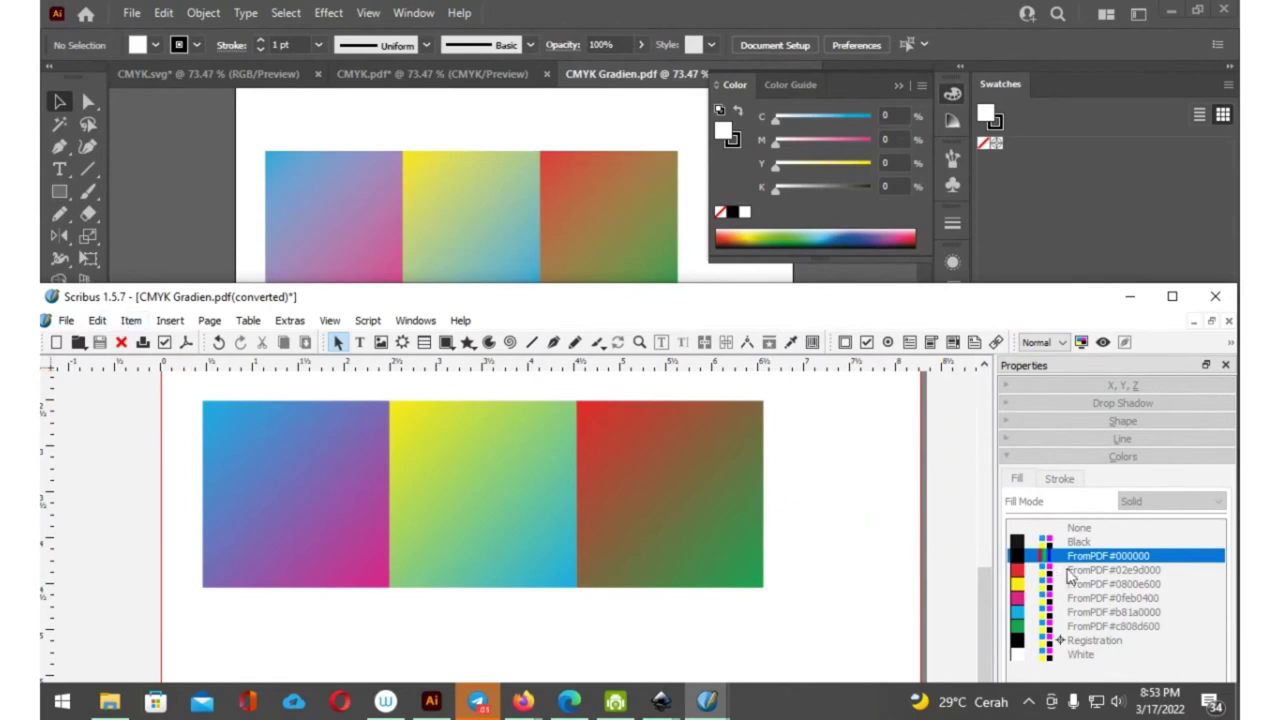
drag(957, 300, 957, 93)
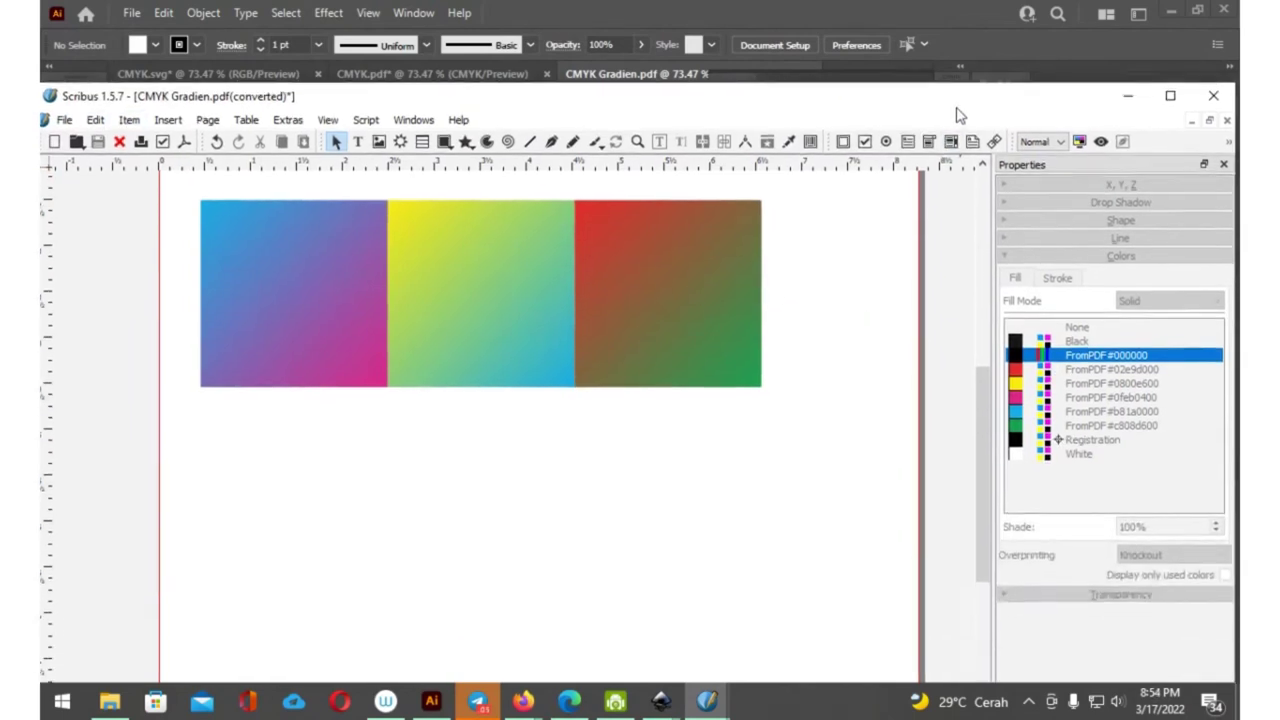
click(710, 272)
click(862, 360)
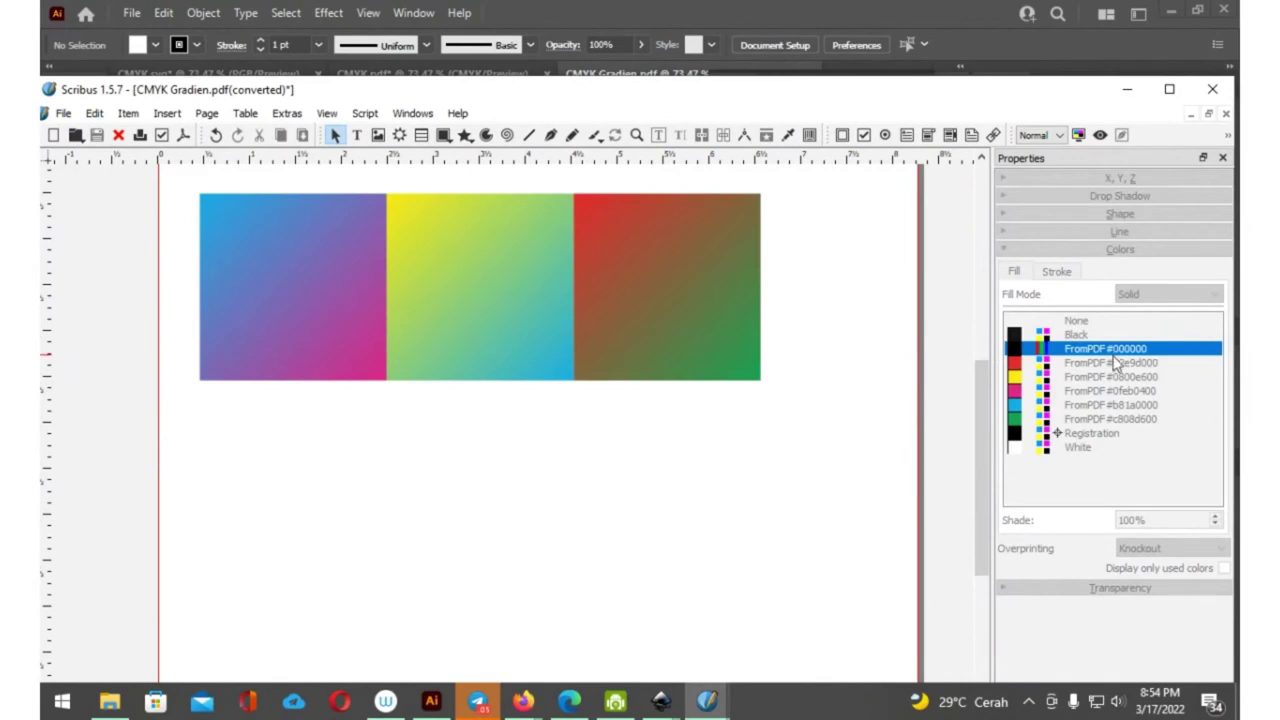
mouse_move(1110, 425)
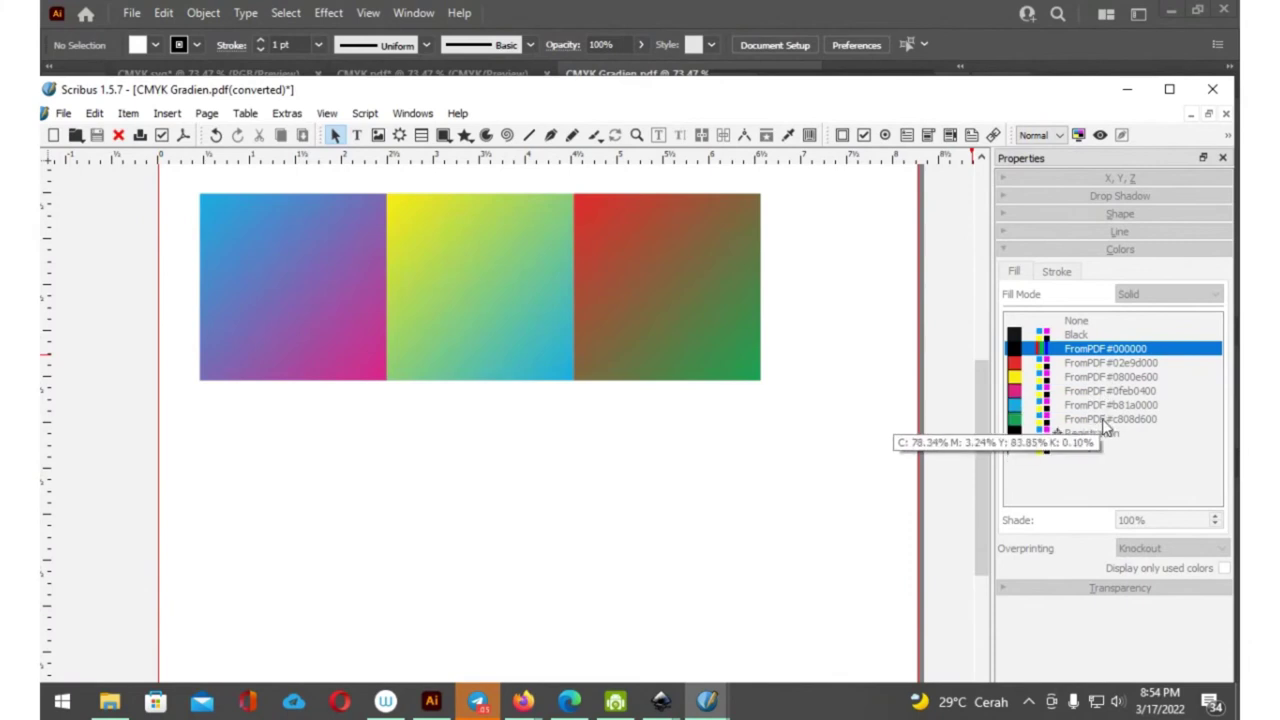
drag(960, 92, 937, 329)
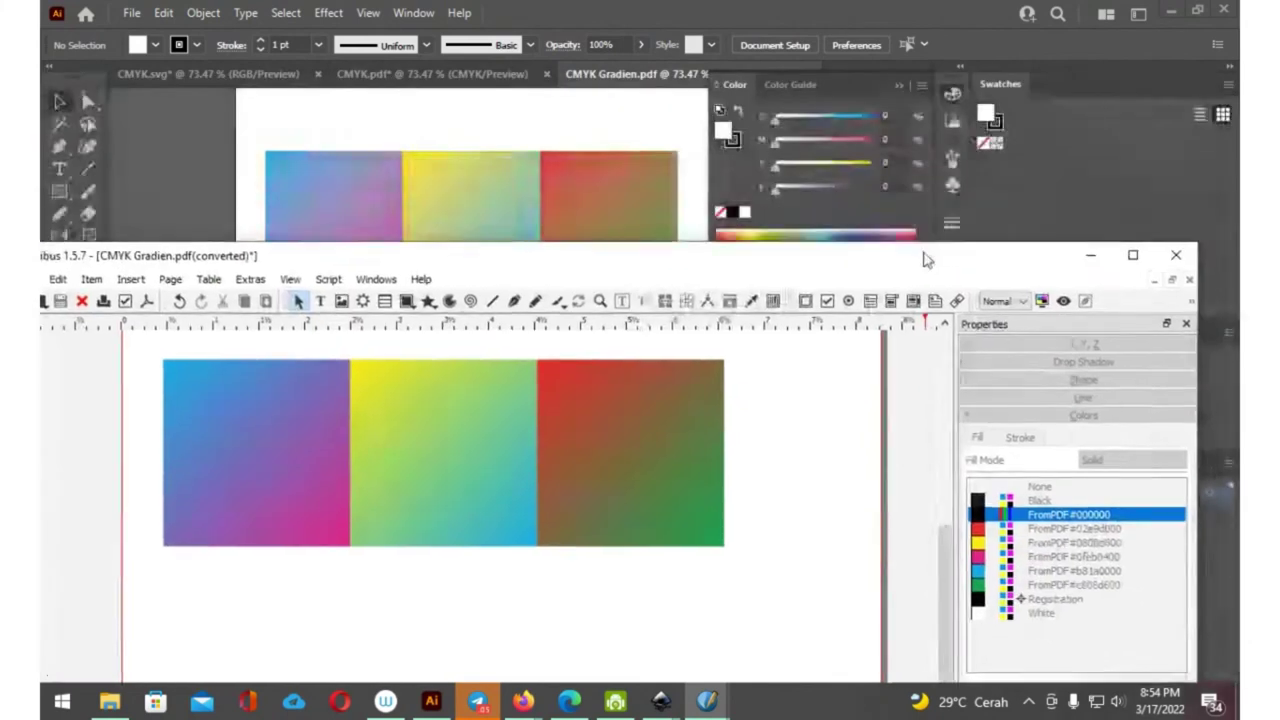
click(620, 214)
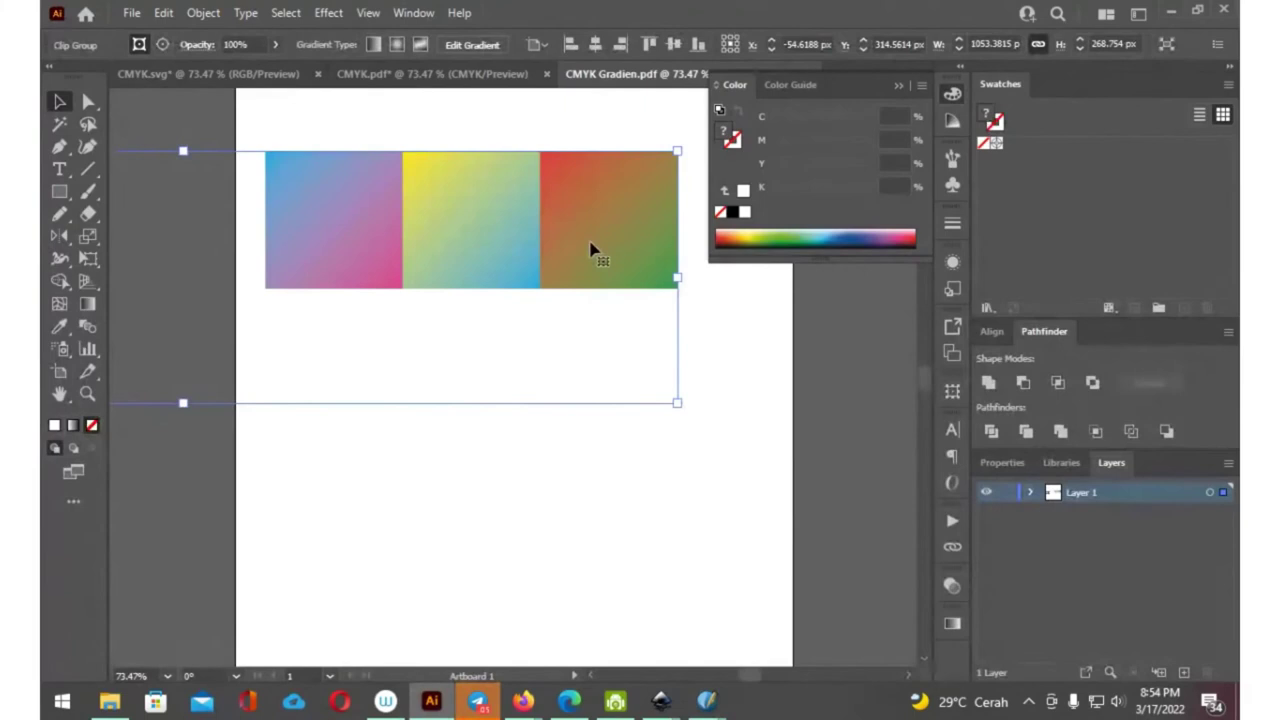
- Expand Layer 1 and the Clip Group in the Layers panel to select its Clipping Path
right_click(598, 237)
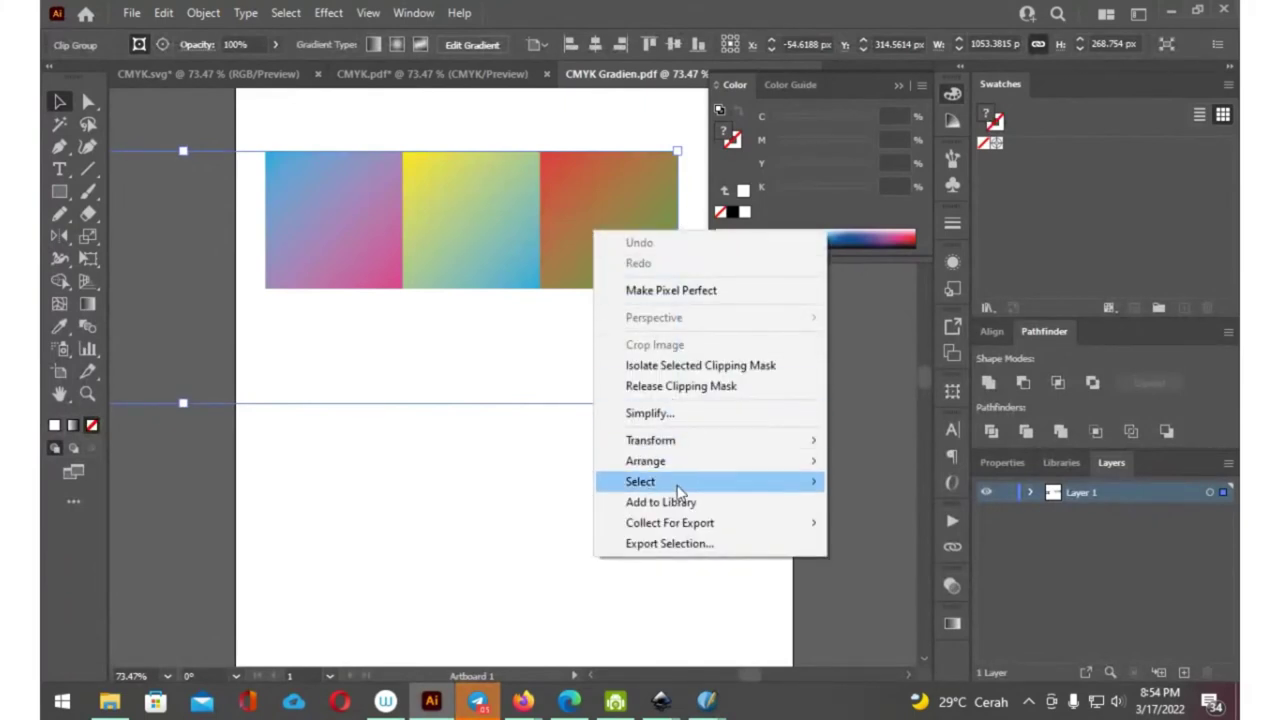
click(203, 13)
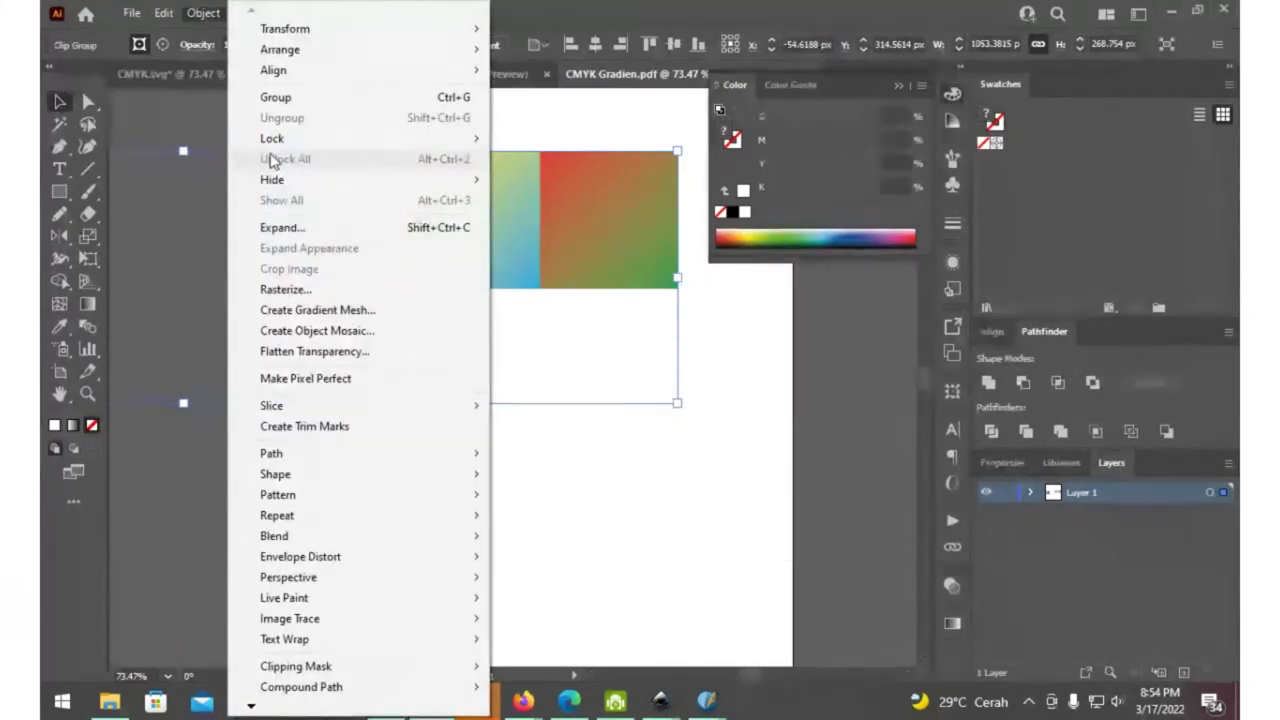
click(724, 440)
click(1033, 492)
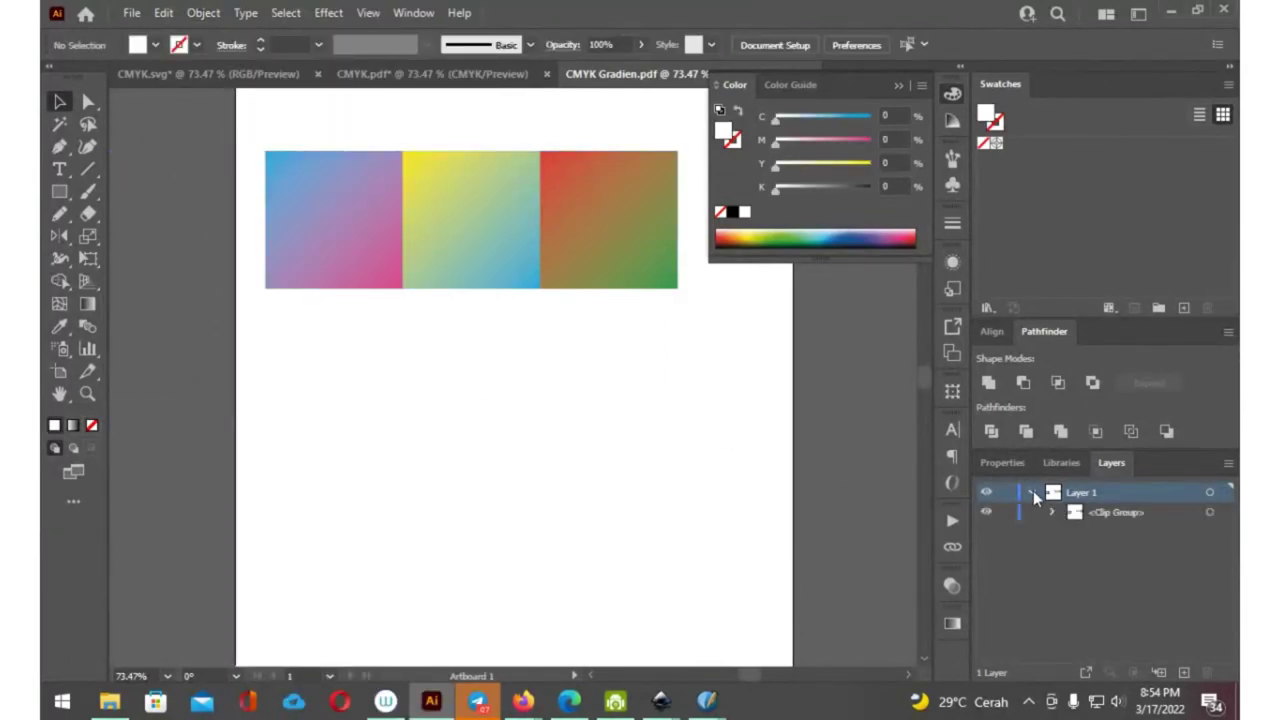
click(1050, 512)
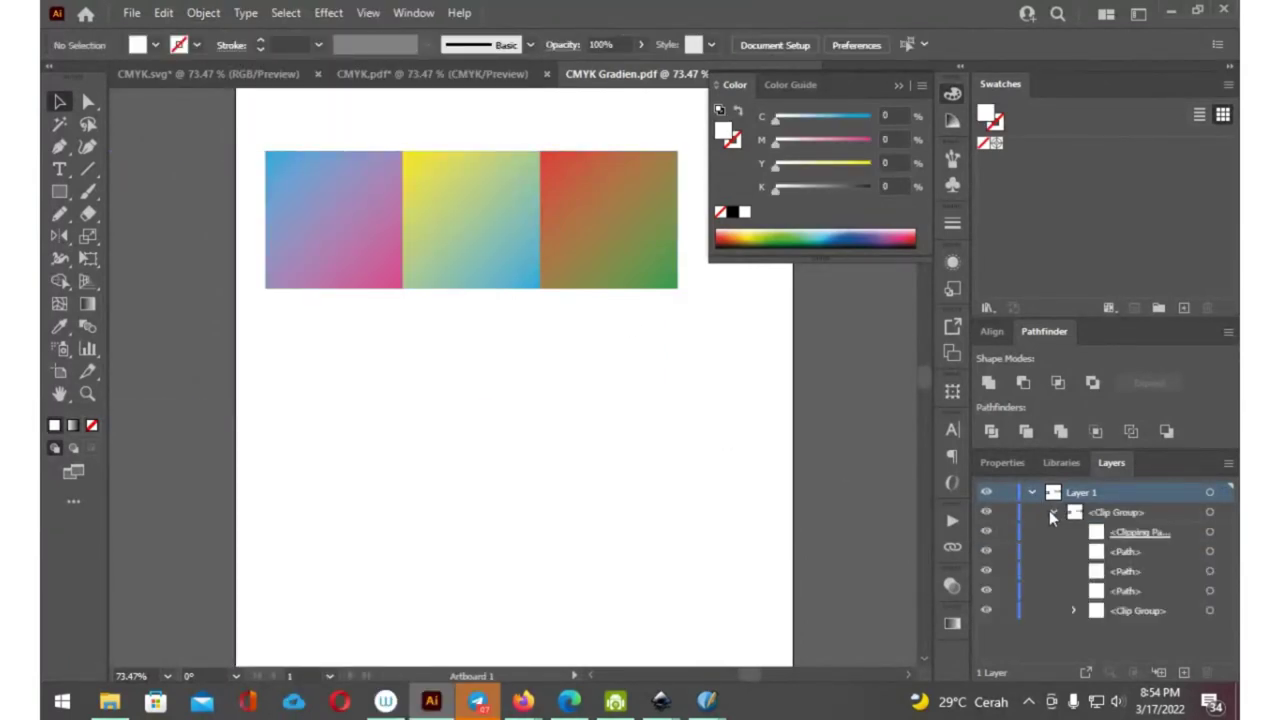
click(1146, 535)
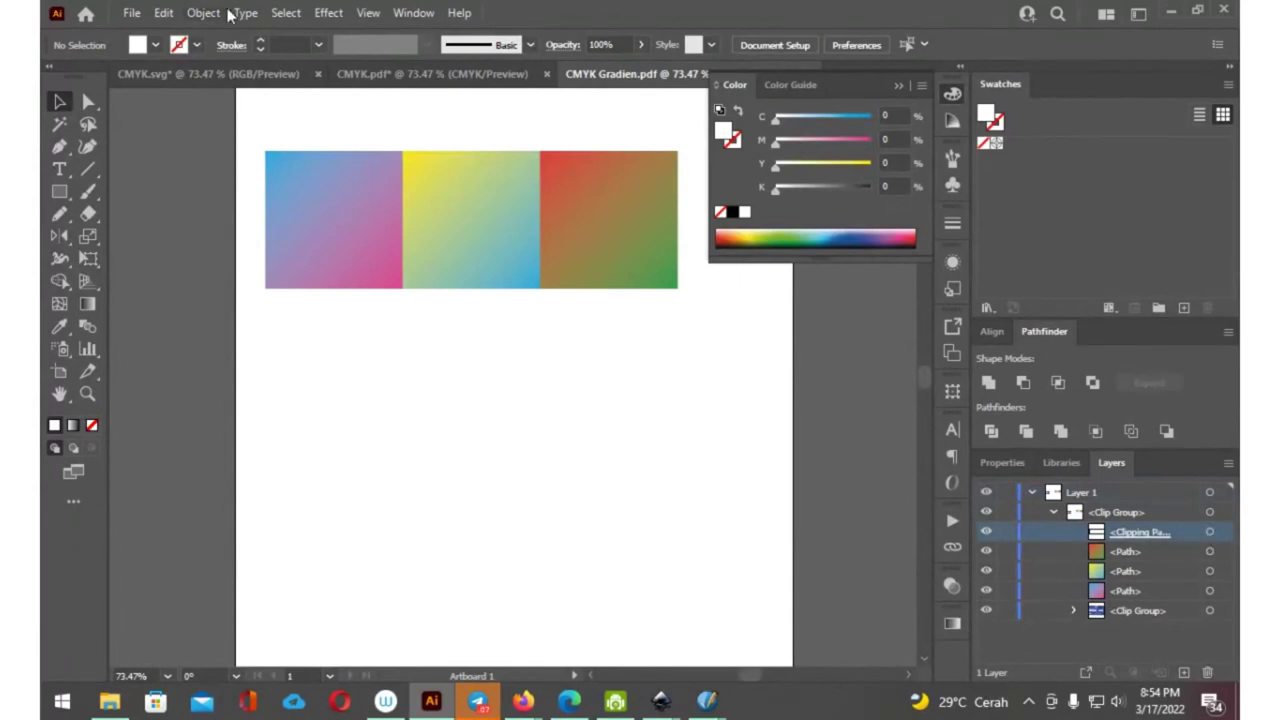
click(206, 13)
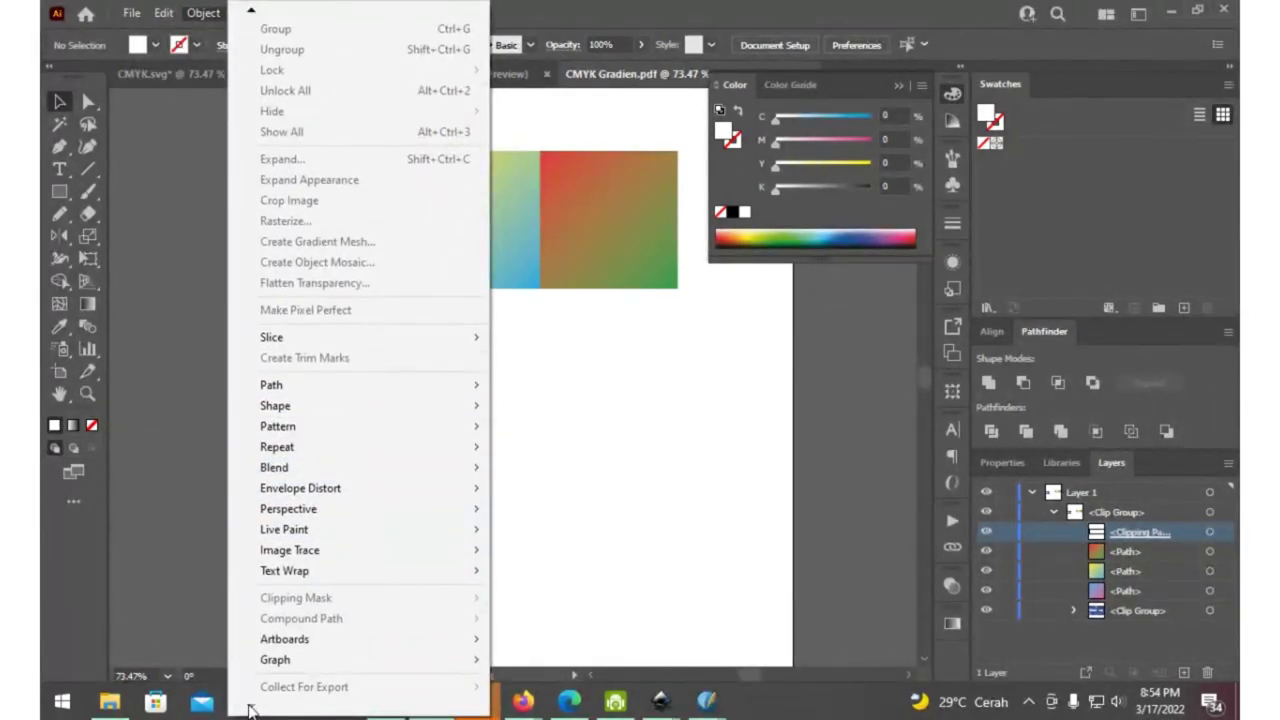
- Release the clipping mask around the three gradient squares via Object > Clipping Mask > Release
click(1209, 532)
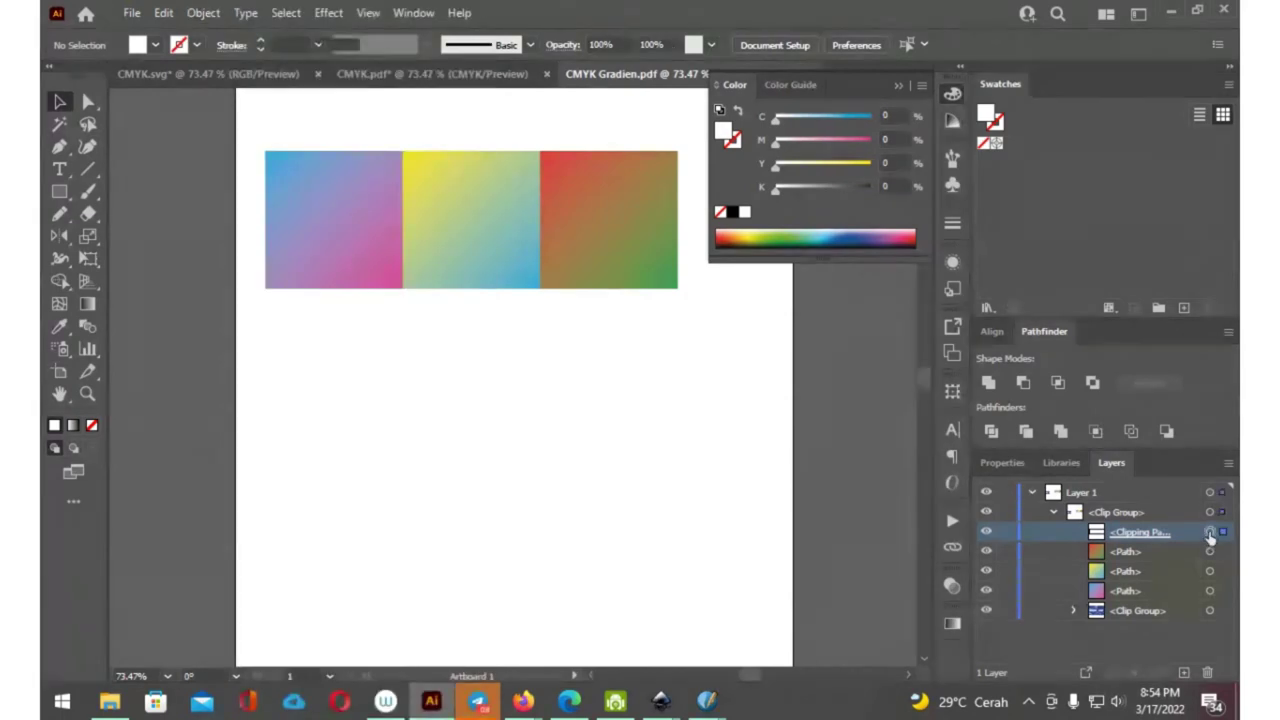
click(197, 12)
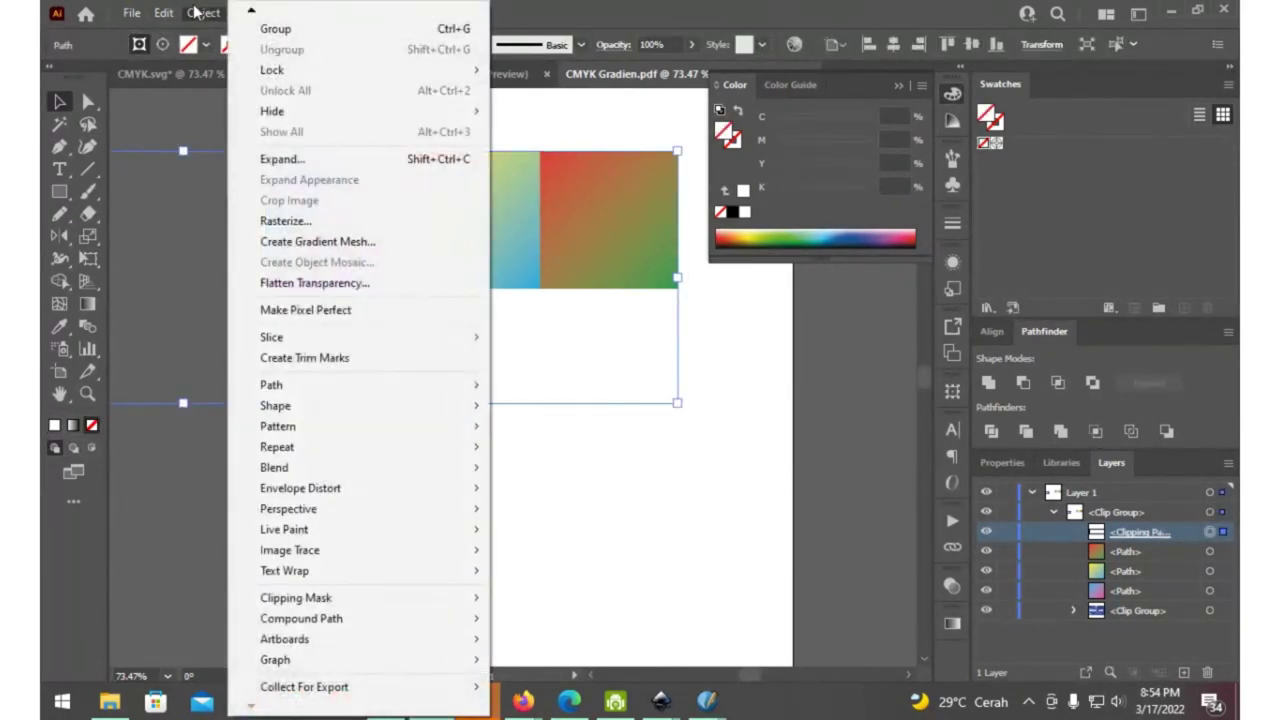
click(158, 30)
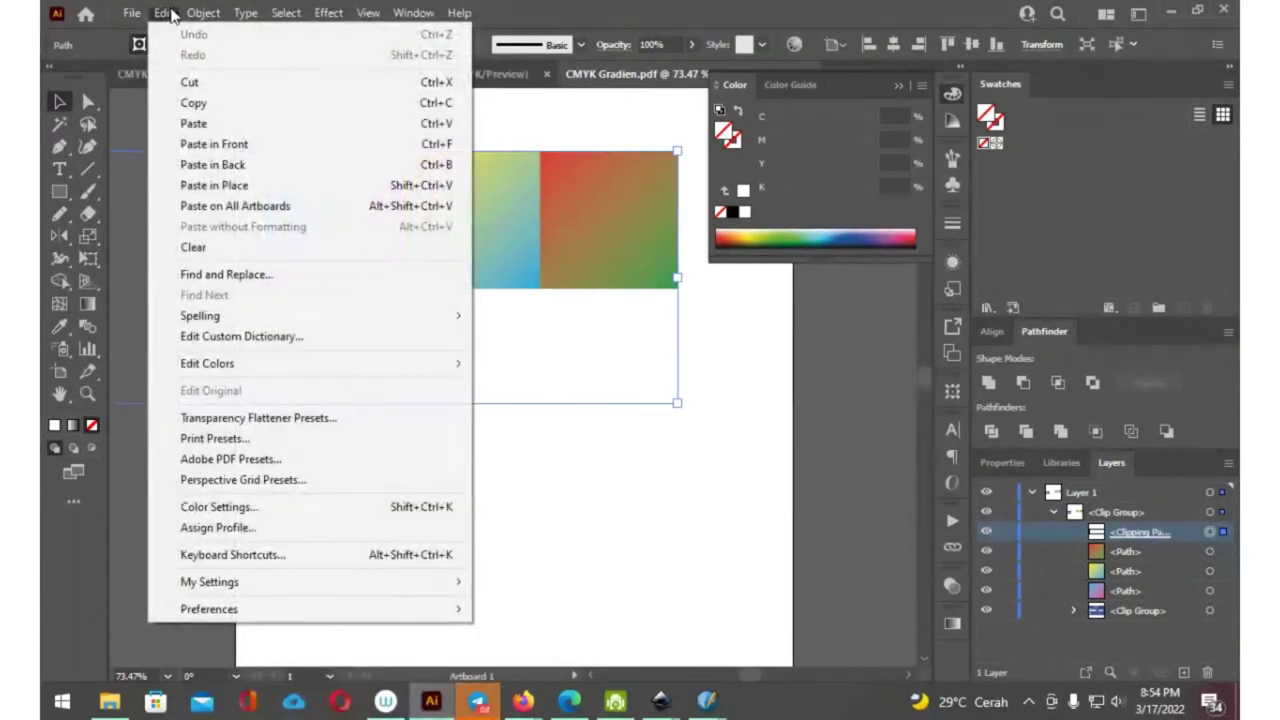
click(203, 12)
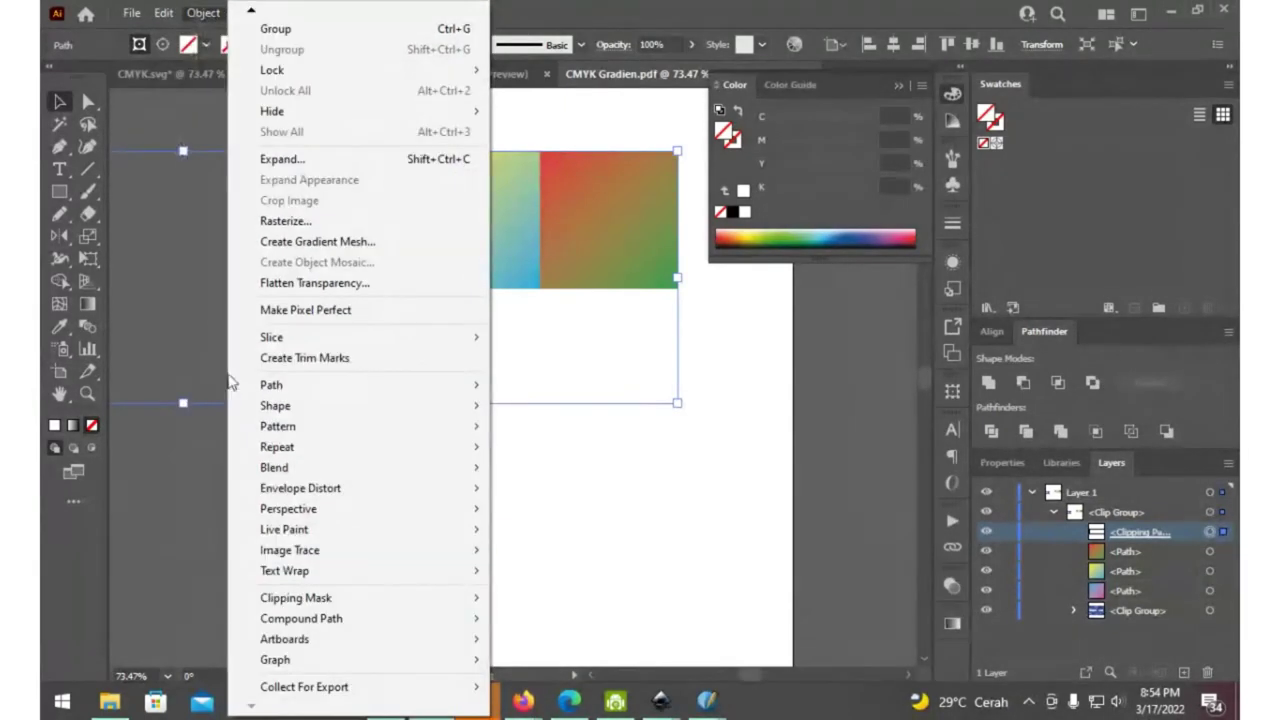
mouse_move(296, 597)
click(535, 619)
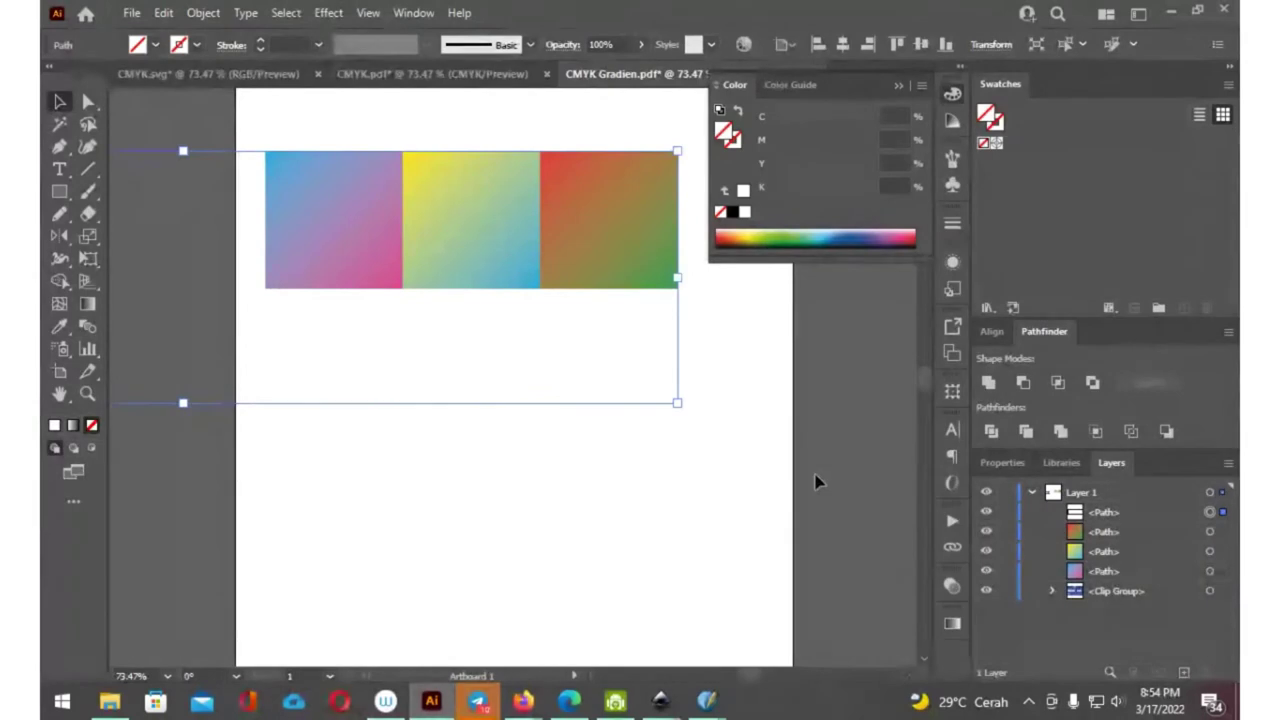
- Delete the leftover clipping path from Layer 1
click(738, 480)
click(1210, 512)
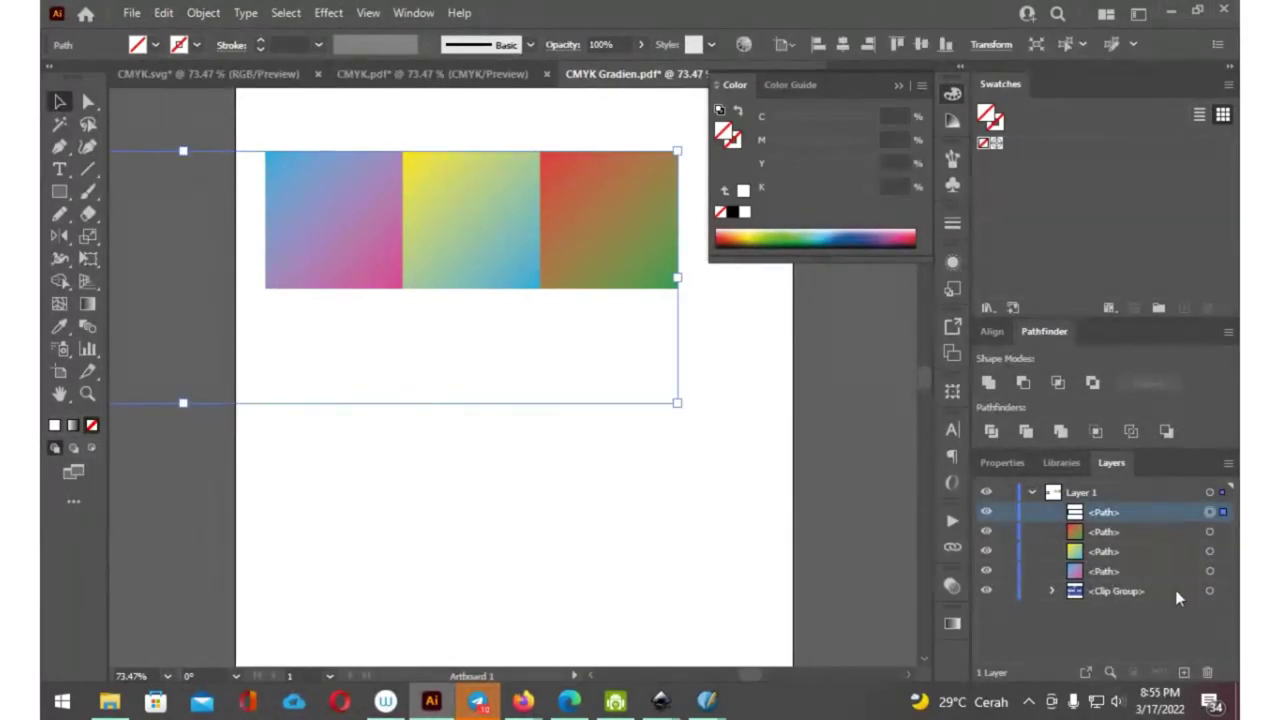
click(1208, 674)
- Show the blue–magenta square's -45° gradient and its left stop's CMYK values (C 72.23, M 10.18)
click(318, 205)
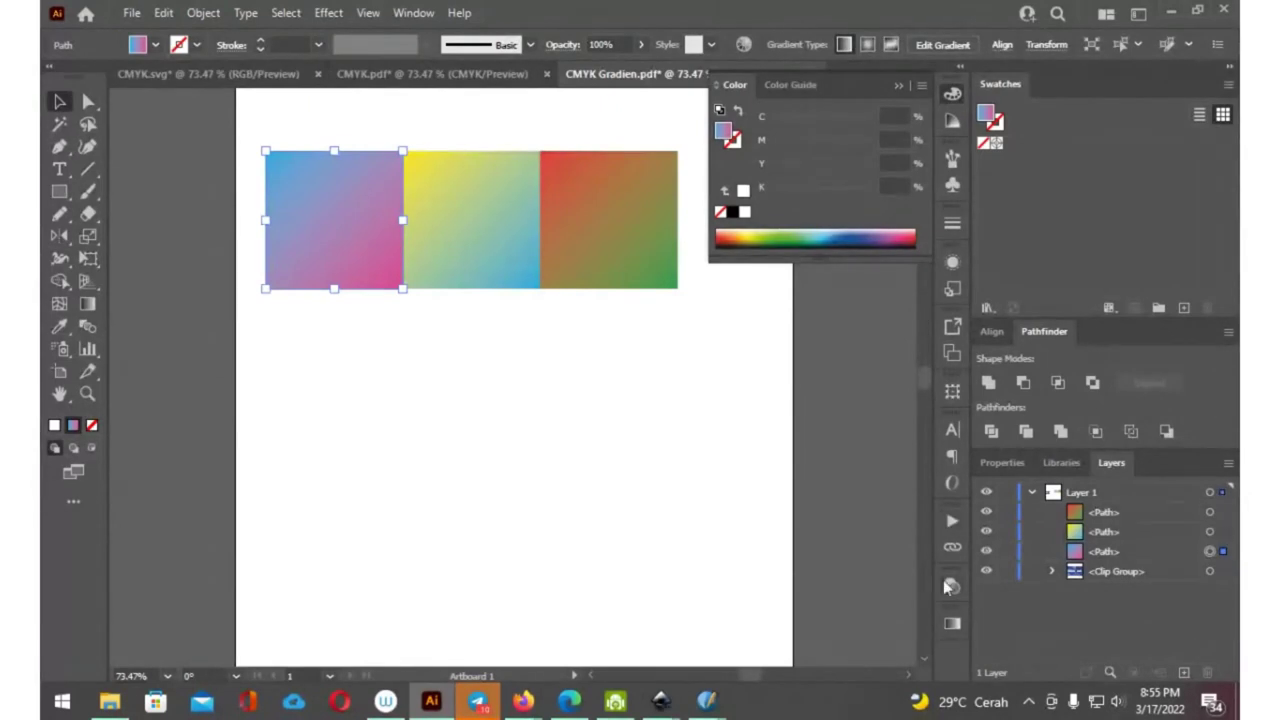
click(952, 623)
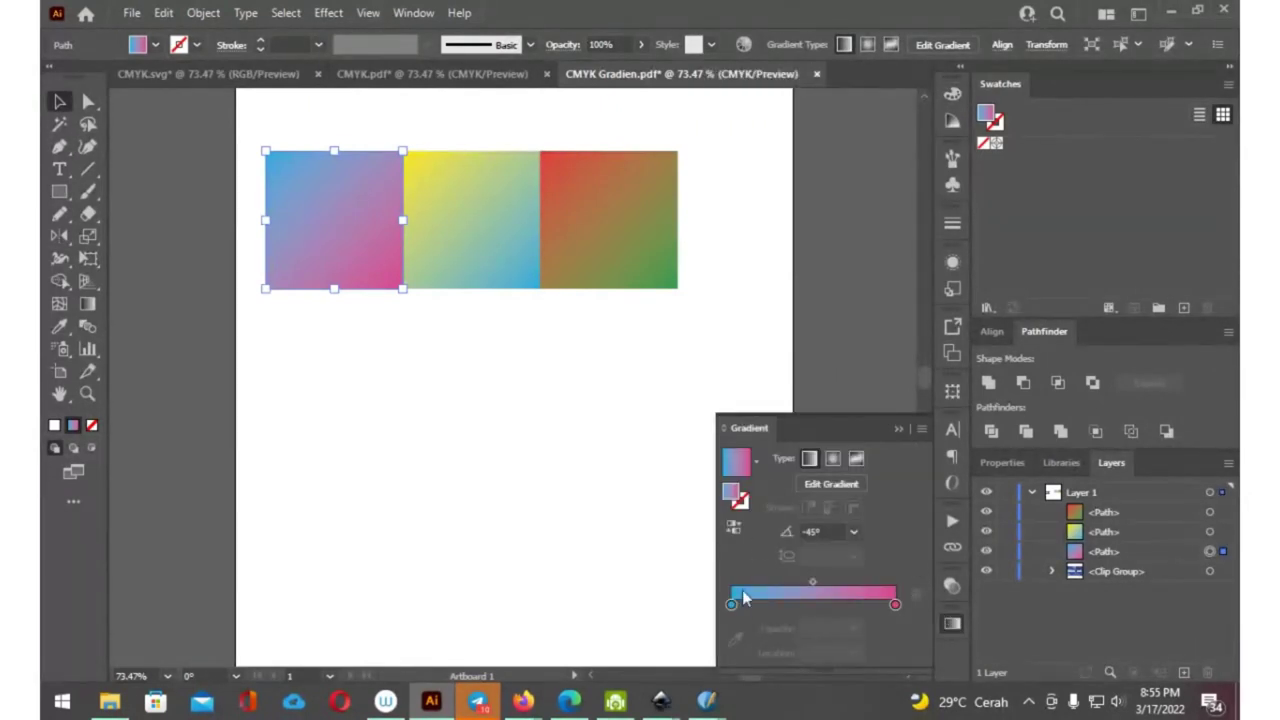
click(731, 605)
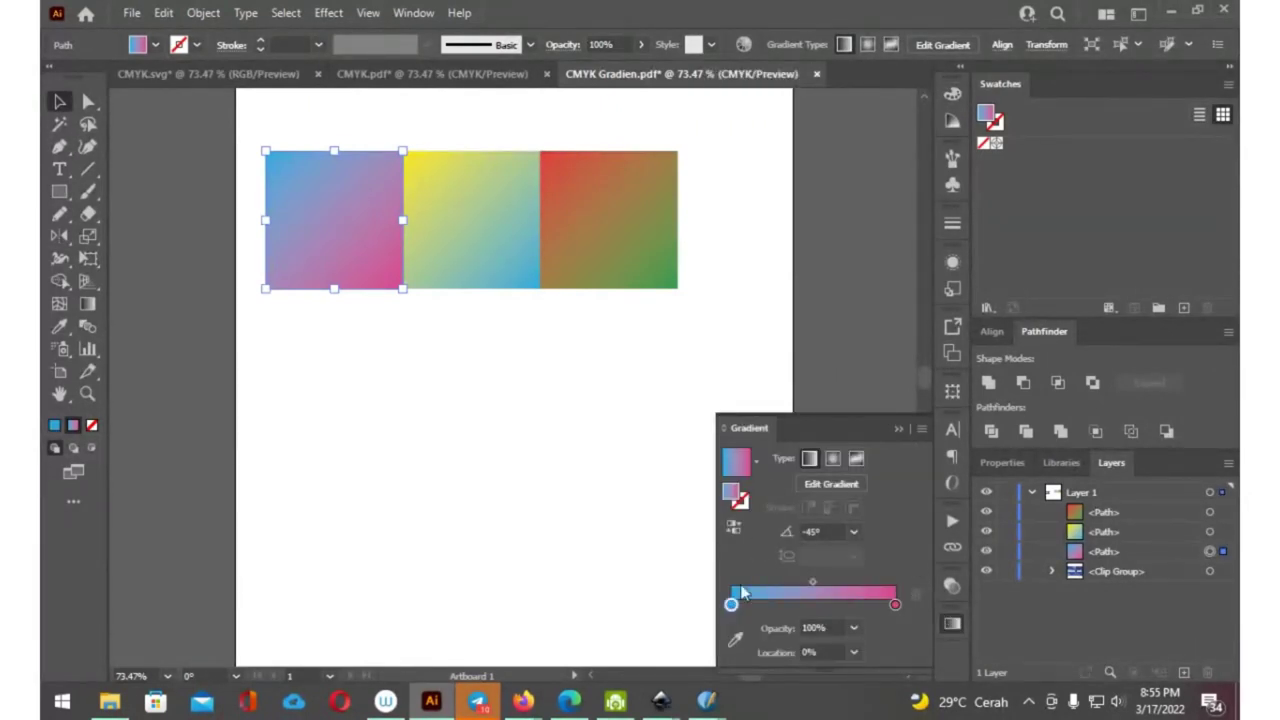
click(953, 94)
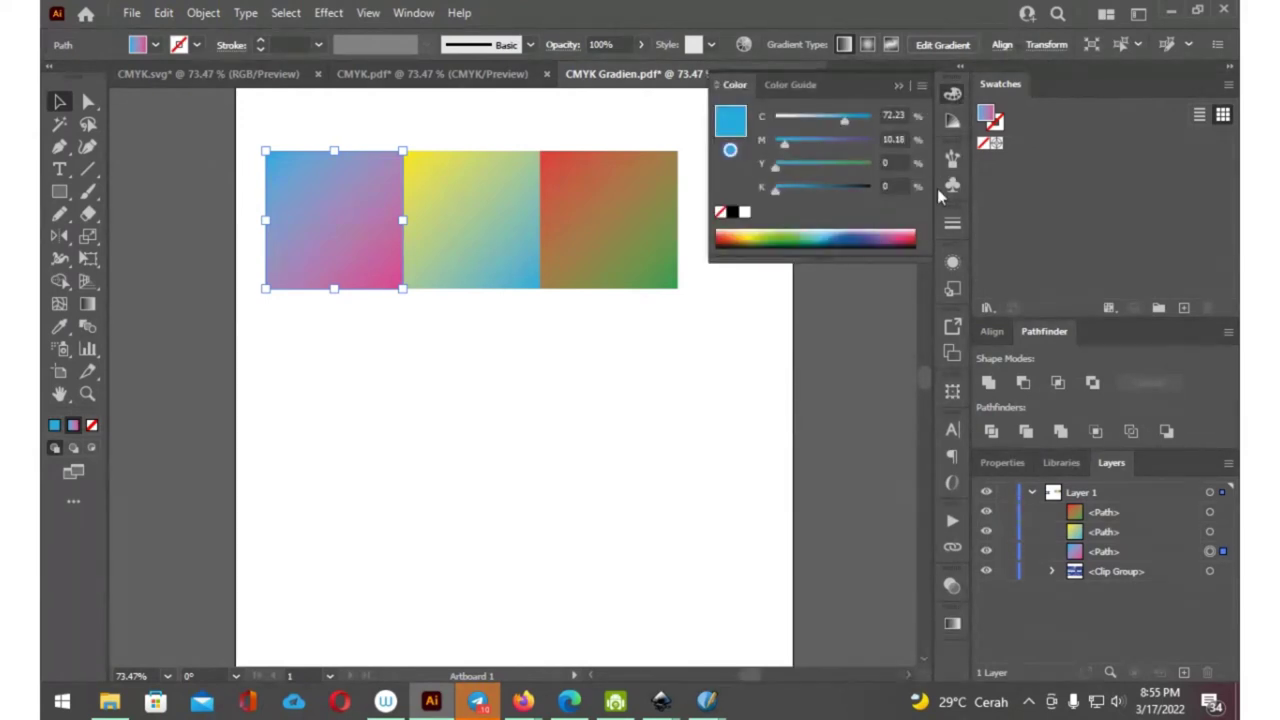
click(959, 67)
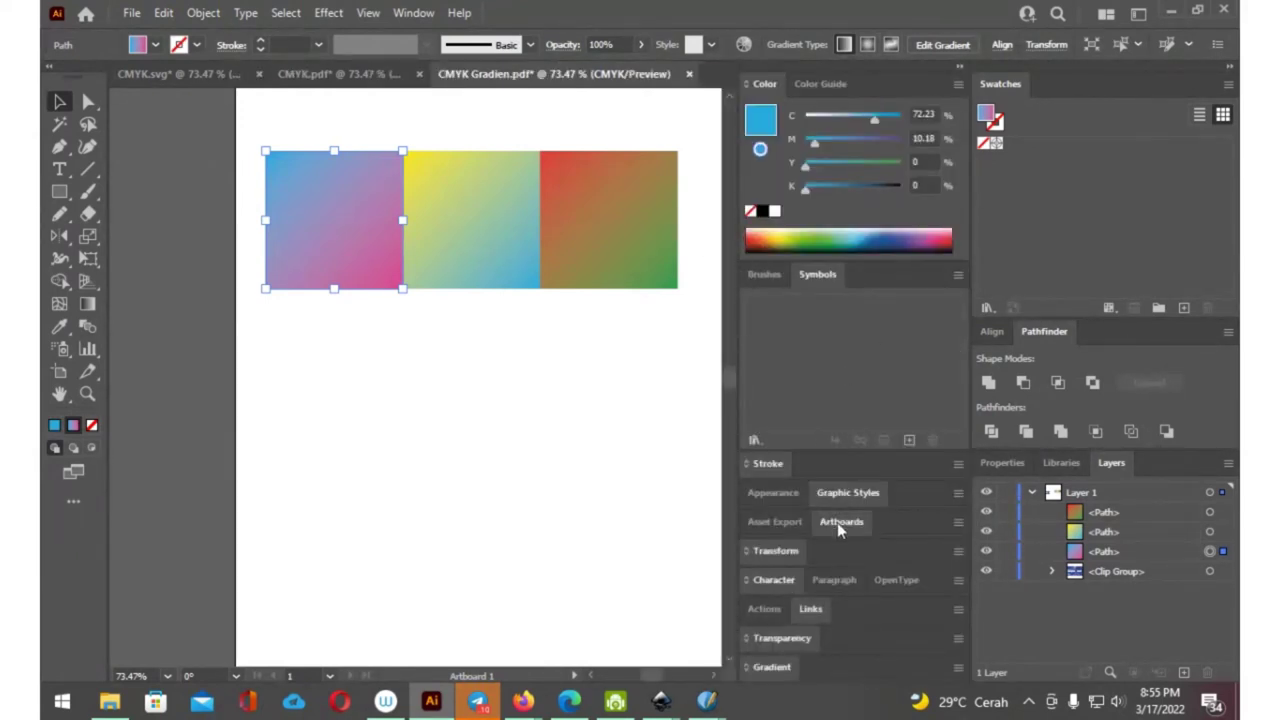
- Rearrange the docked Color and Gradient panels and float the Gradient panel above the squares
double_click(825, 273)
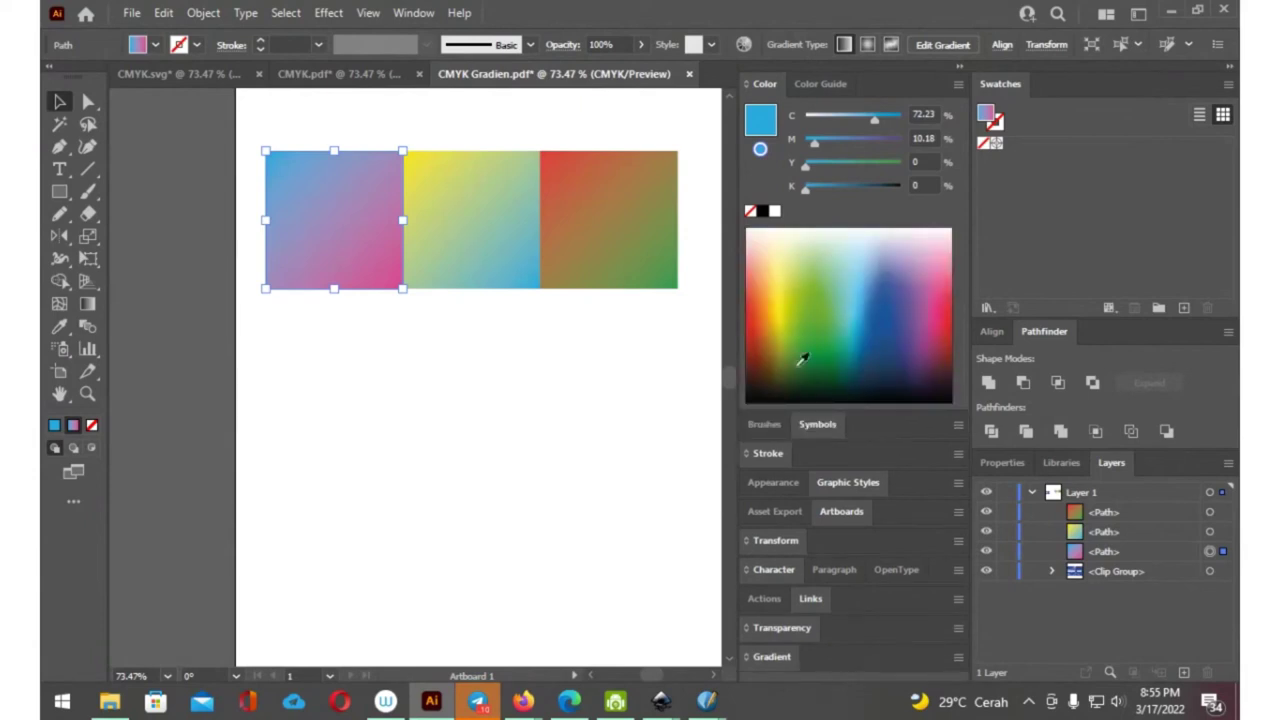
click(765, 452)
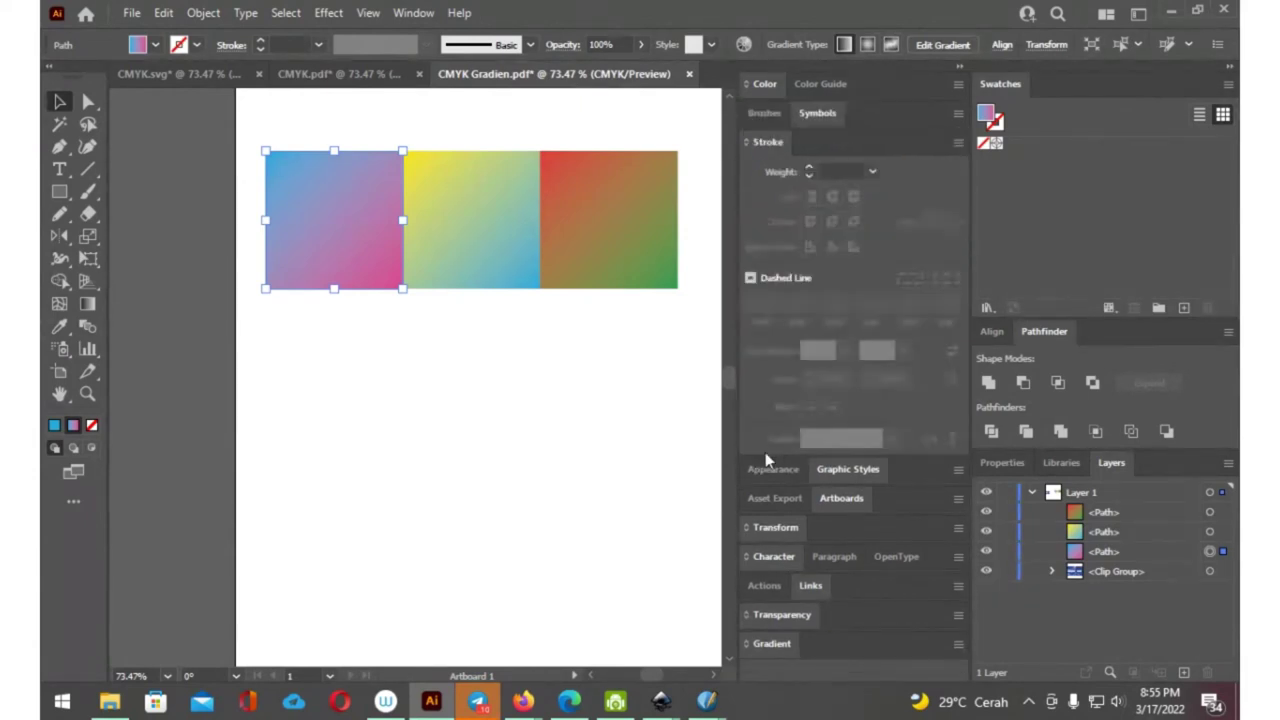
click(765, 144)
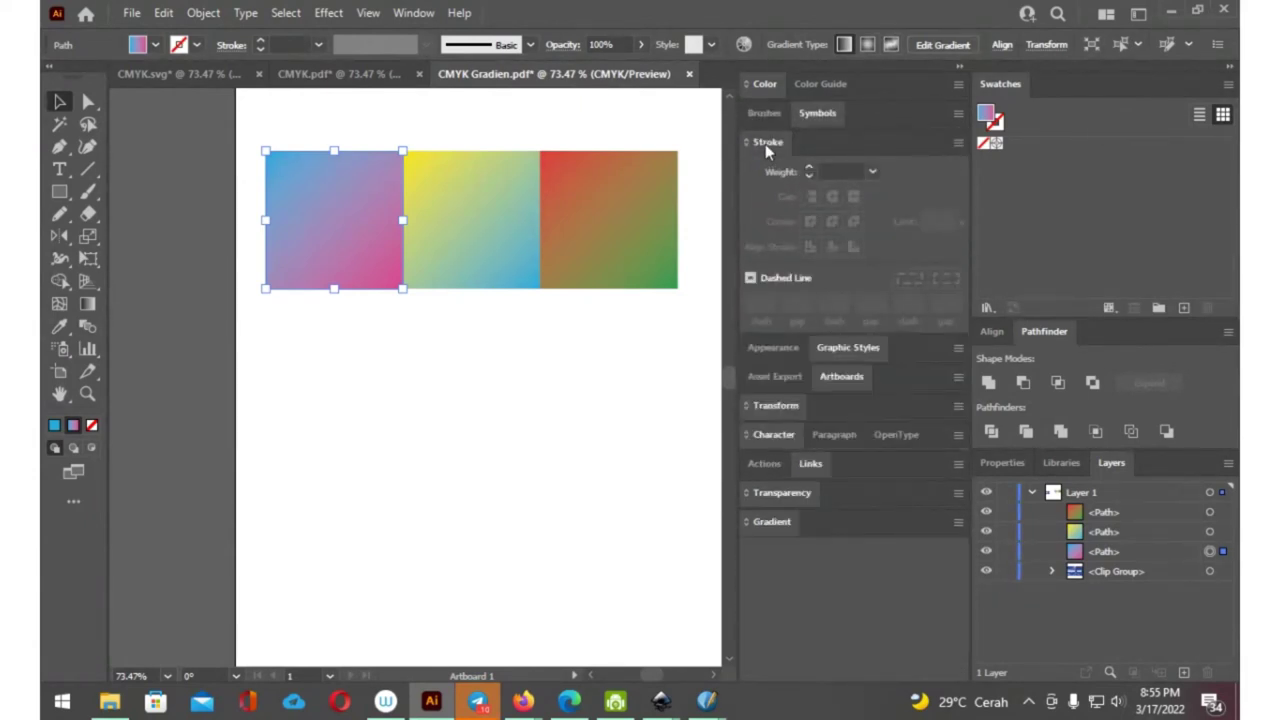
click(765, 522)
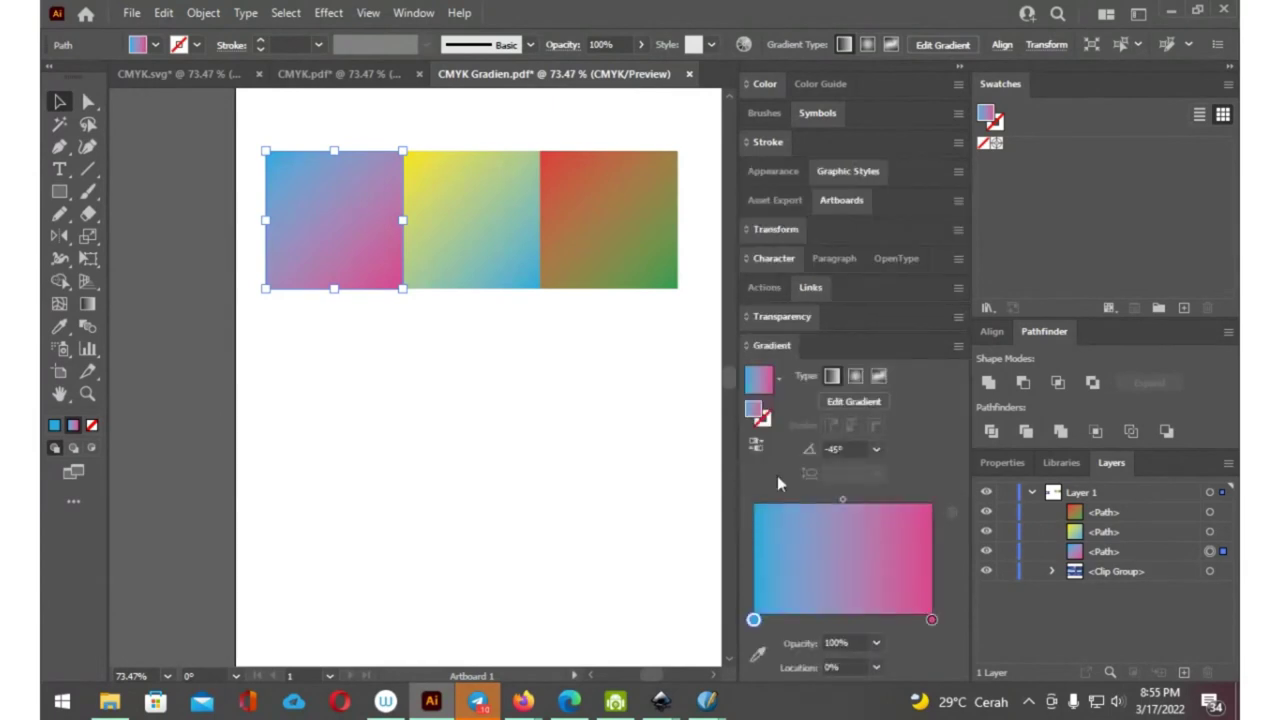
click(764, 84)
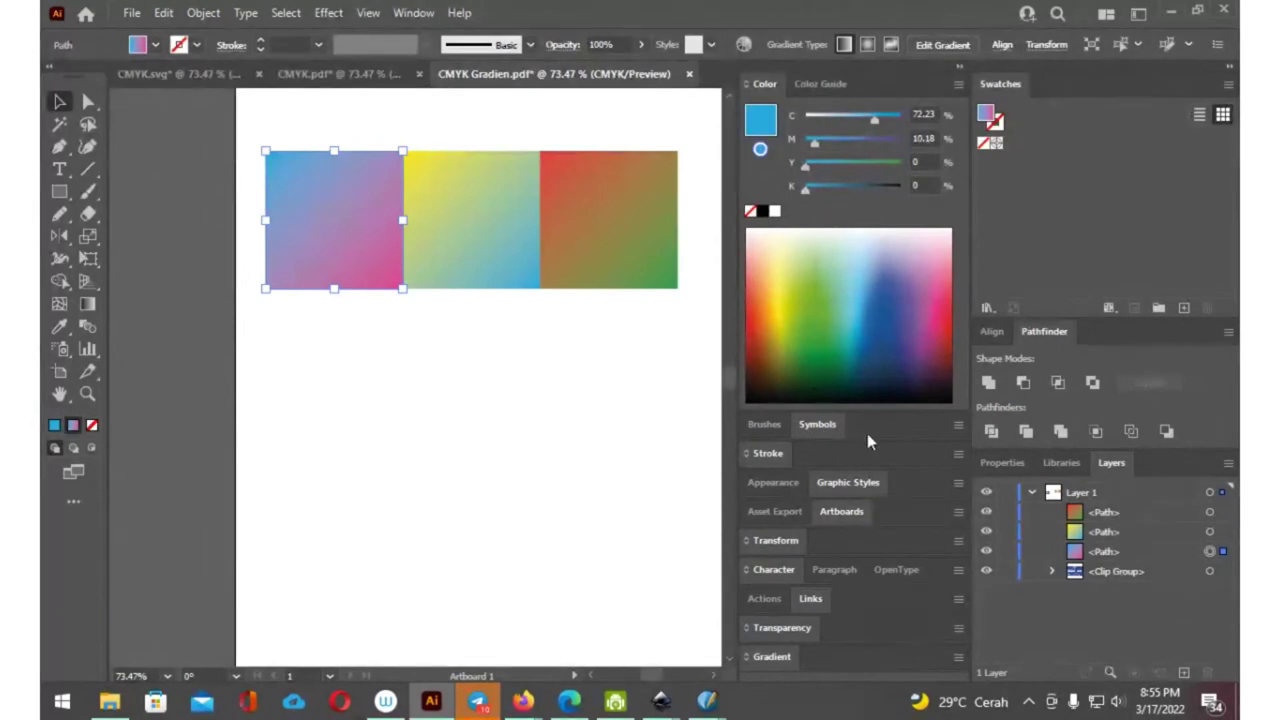
mouse_move(760, 655)
mouse_down()
mouse_move(588, 261)
mouse_move(511, 210)
mouse_up()
drag(583, 192, 586, 99)
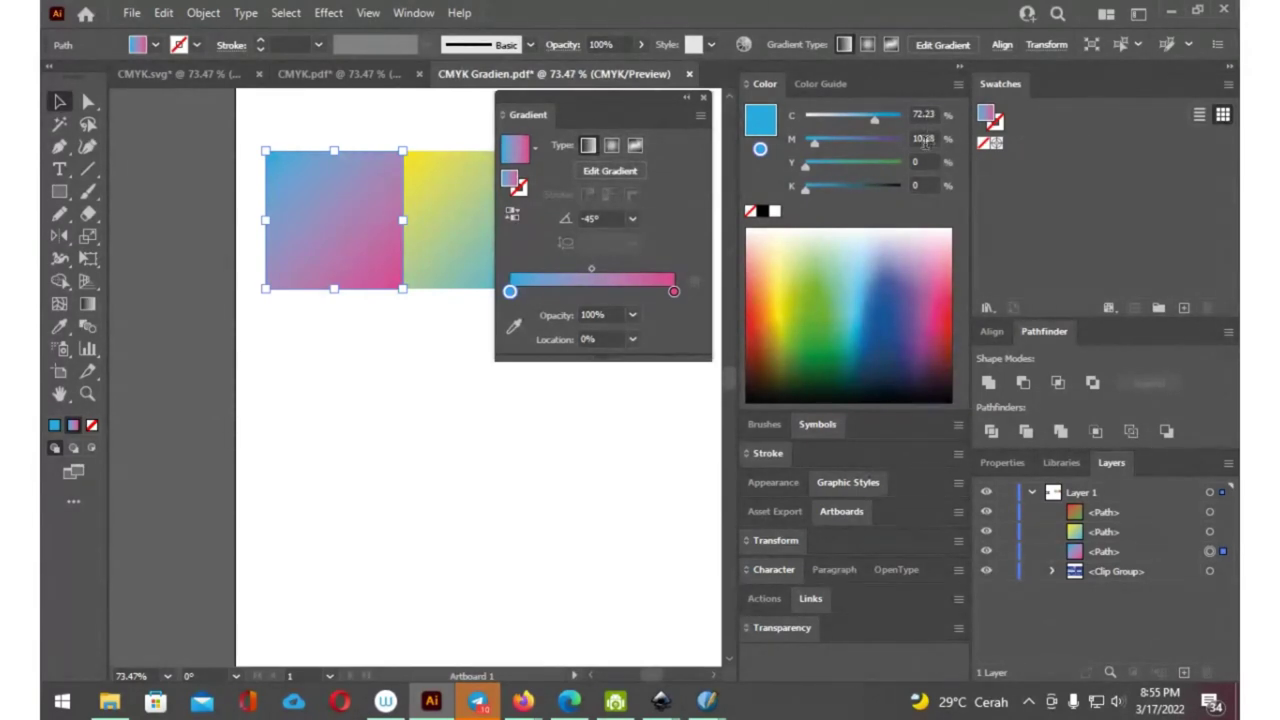
mouse_move(706, 701)
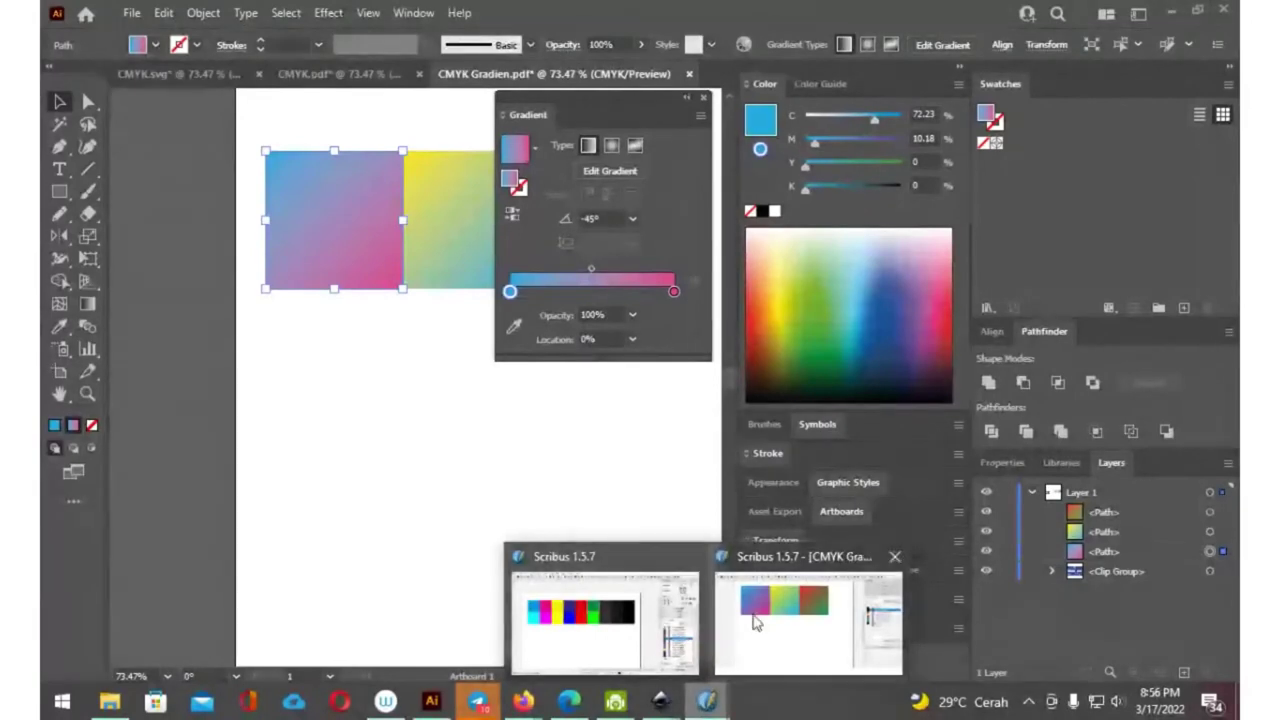
- Place Scribus's converted PDF beside Illustrator and check the magenta stop: C 5.72, M 92.08, Y 1.74, K 0
click(756, 615)
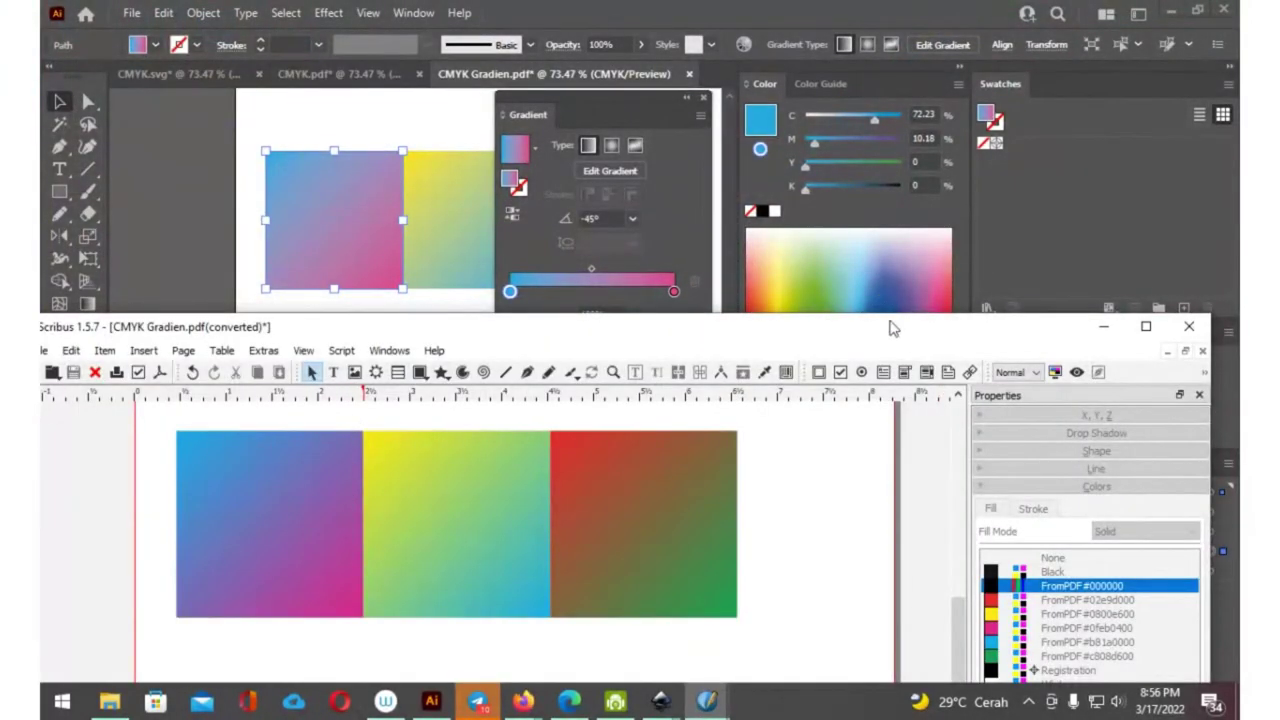
drag(908, 326, 900, 221)
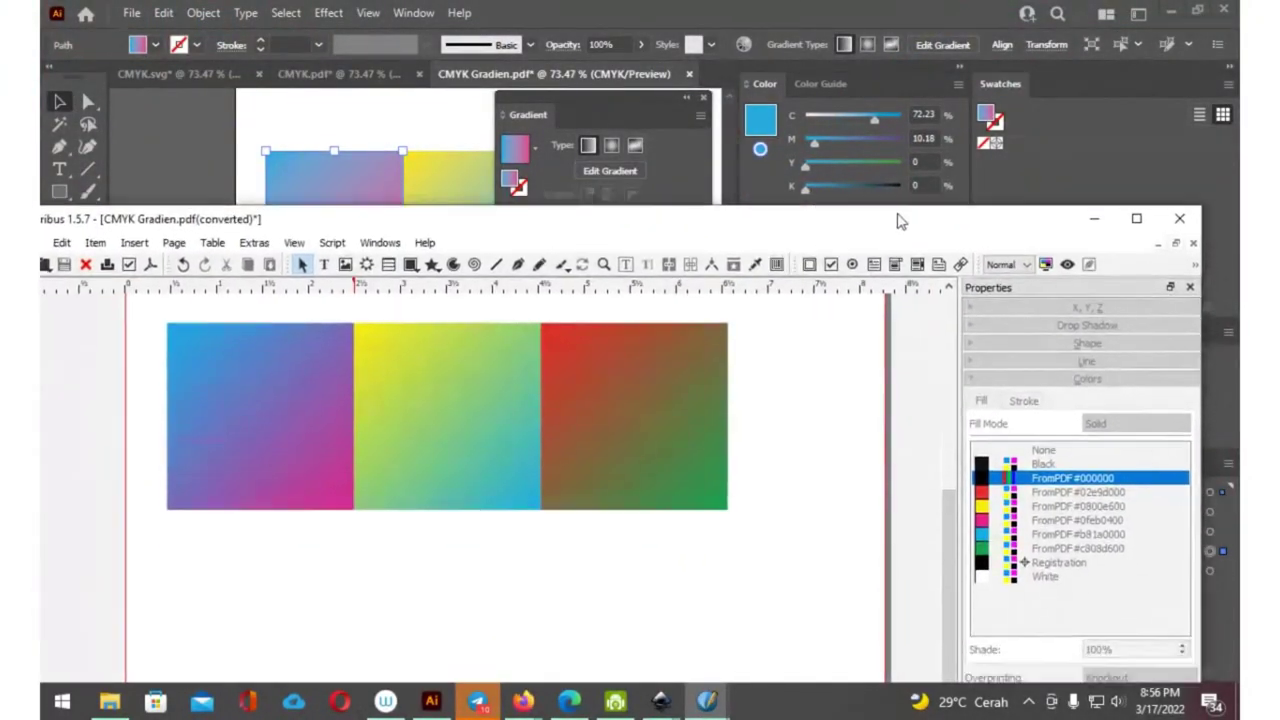
mouse_move(1076, 539)
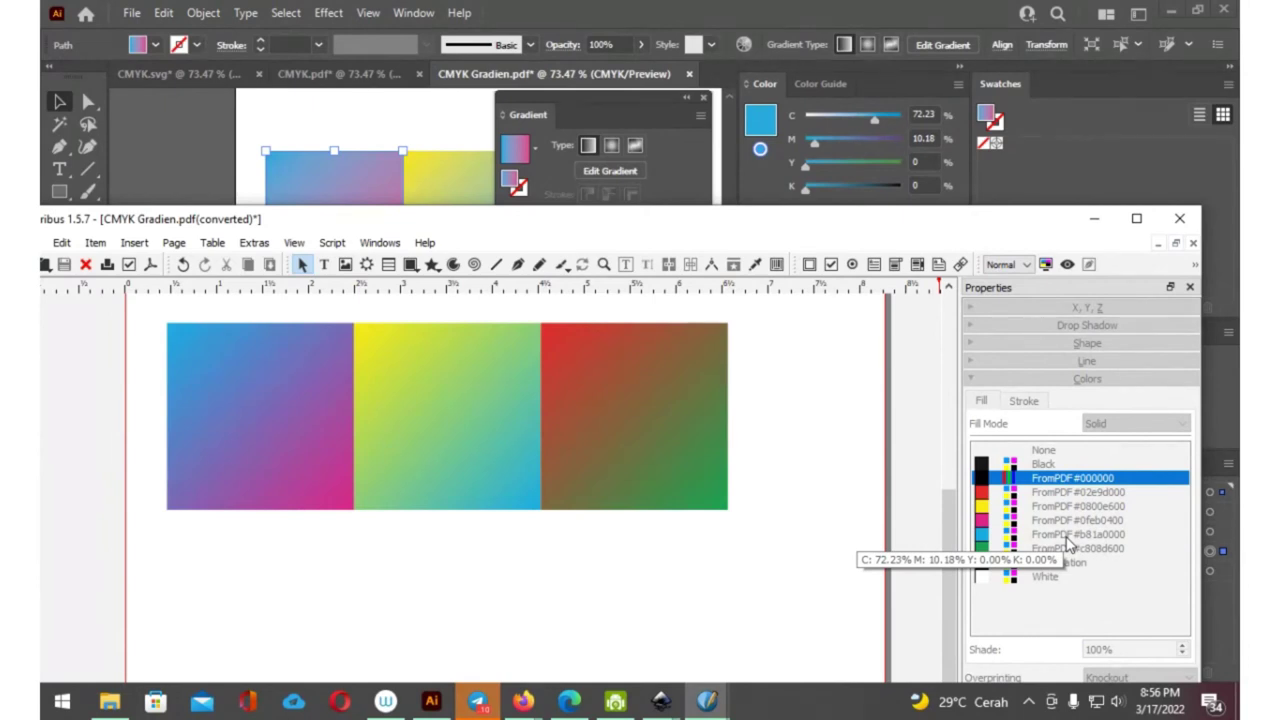
drag(858, 220, 890, 328)
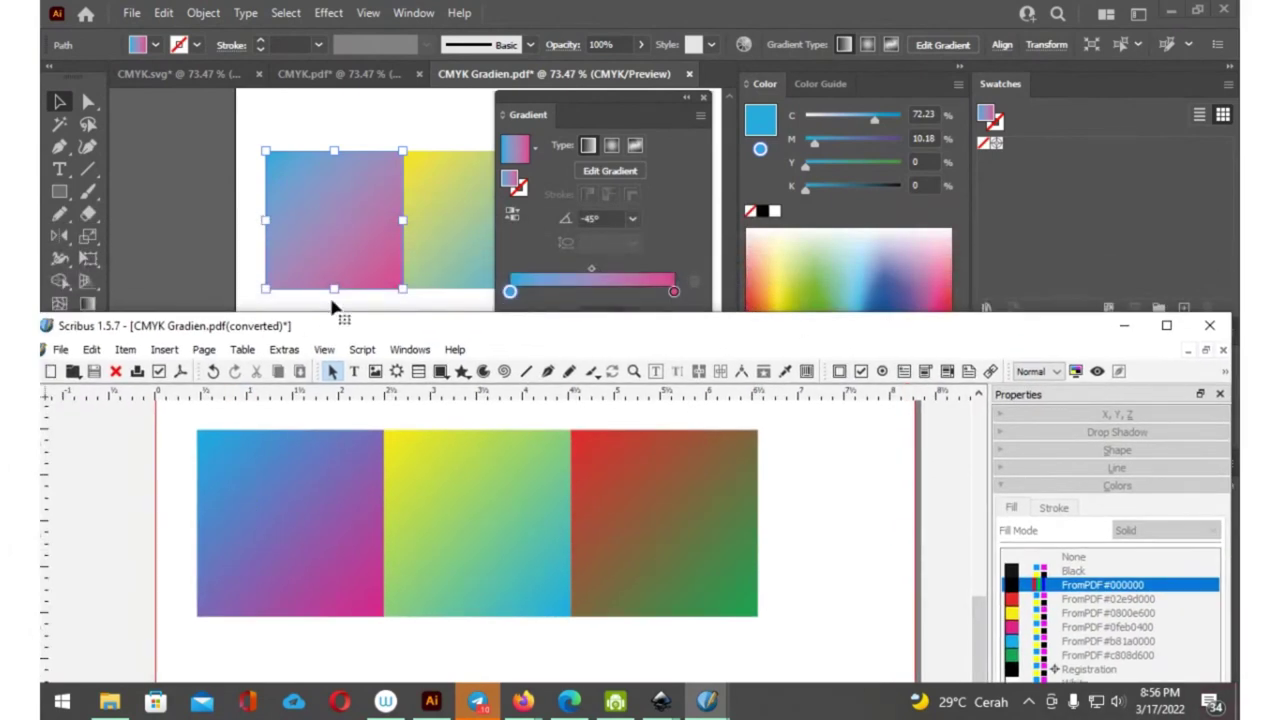
click(673, 291)
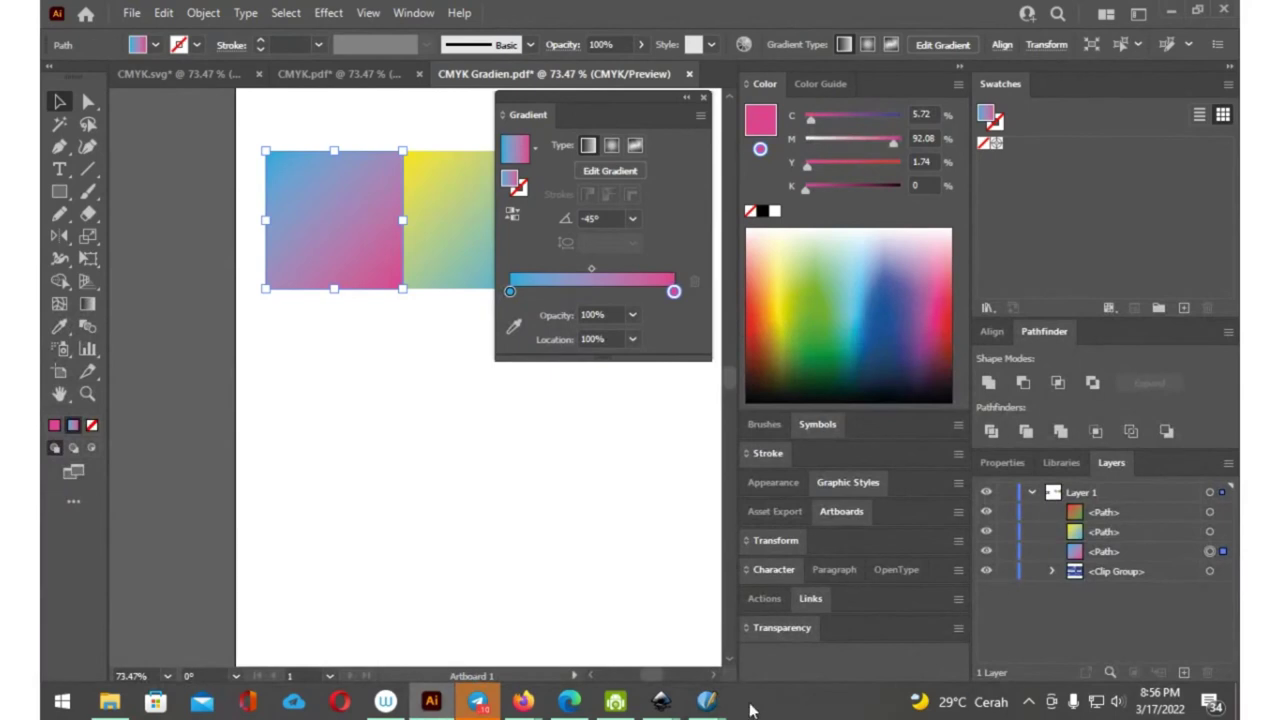
click(782, 618)
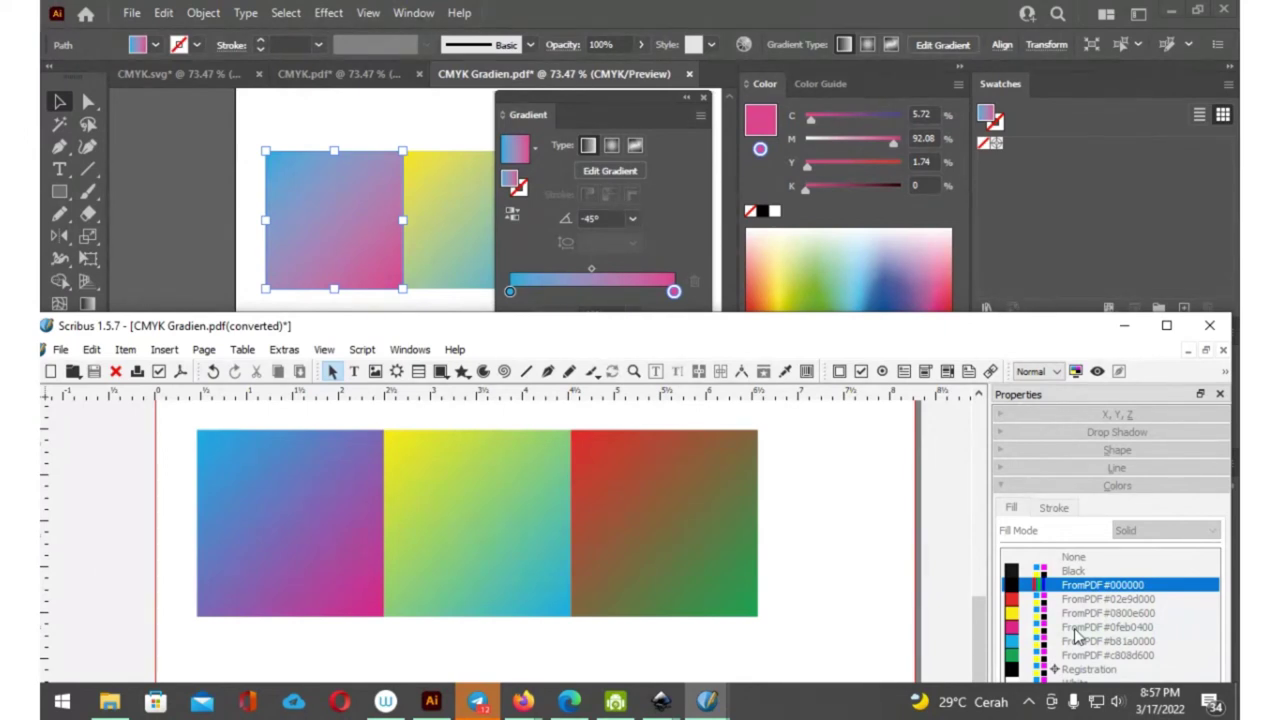
- Switch between Illustrator and the Scribus PDF window, ending with Illustrator in front
click(687, 100)
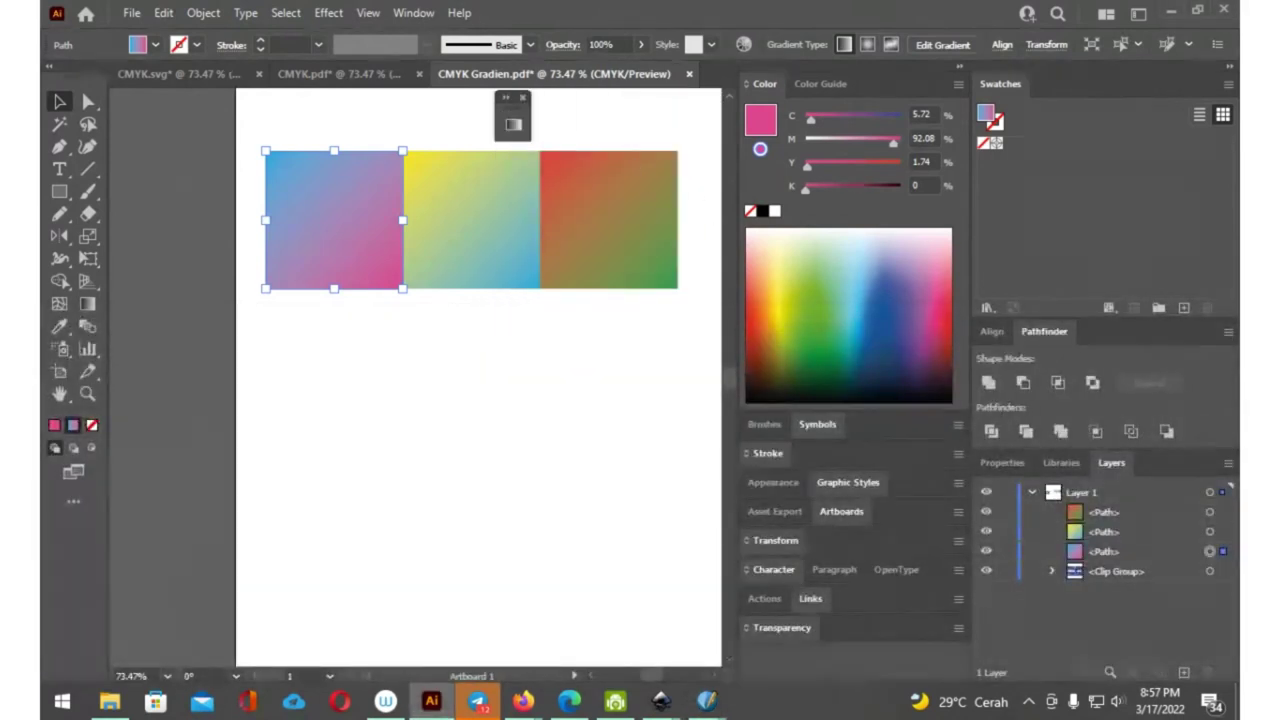
mouse_move(706, 701)
click(730, 610)
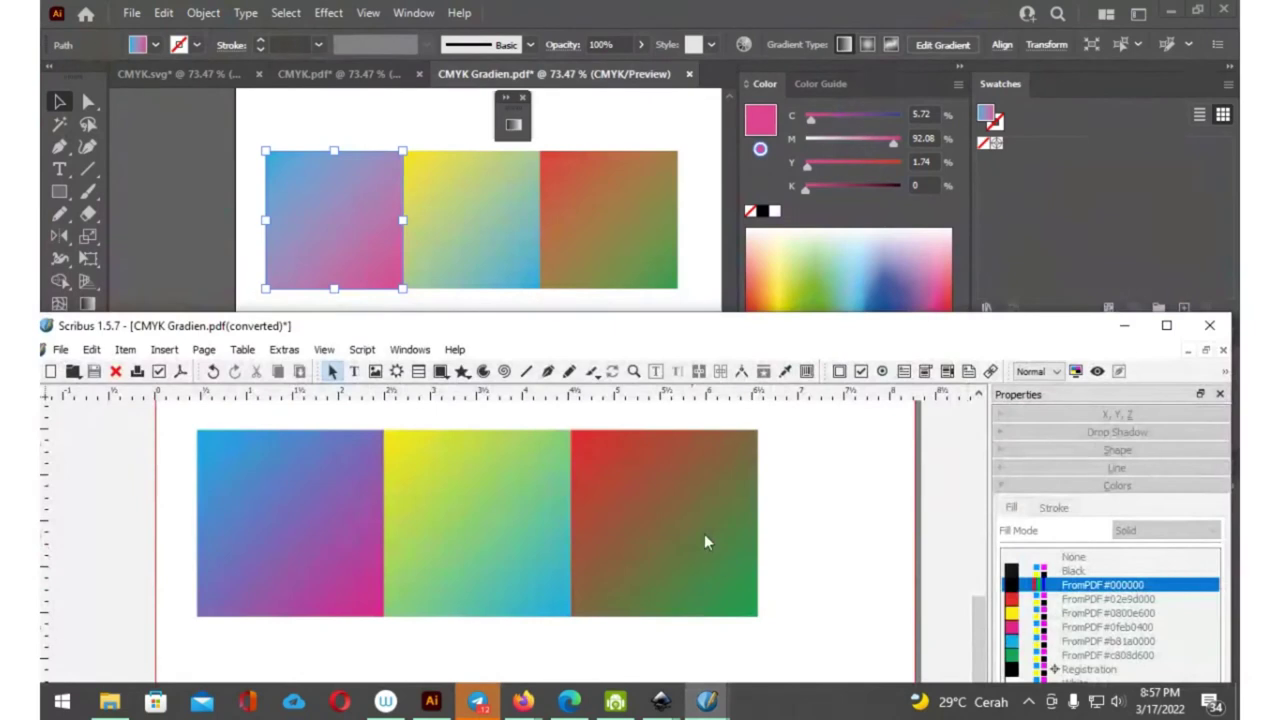
drag(617, 337, 687, 326)
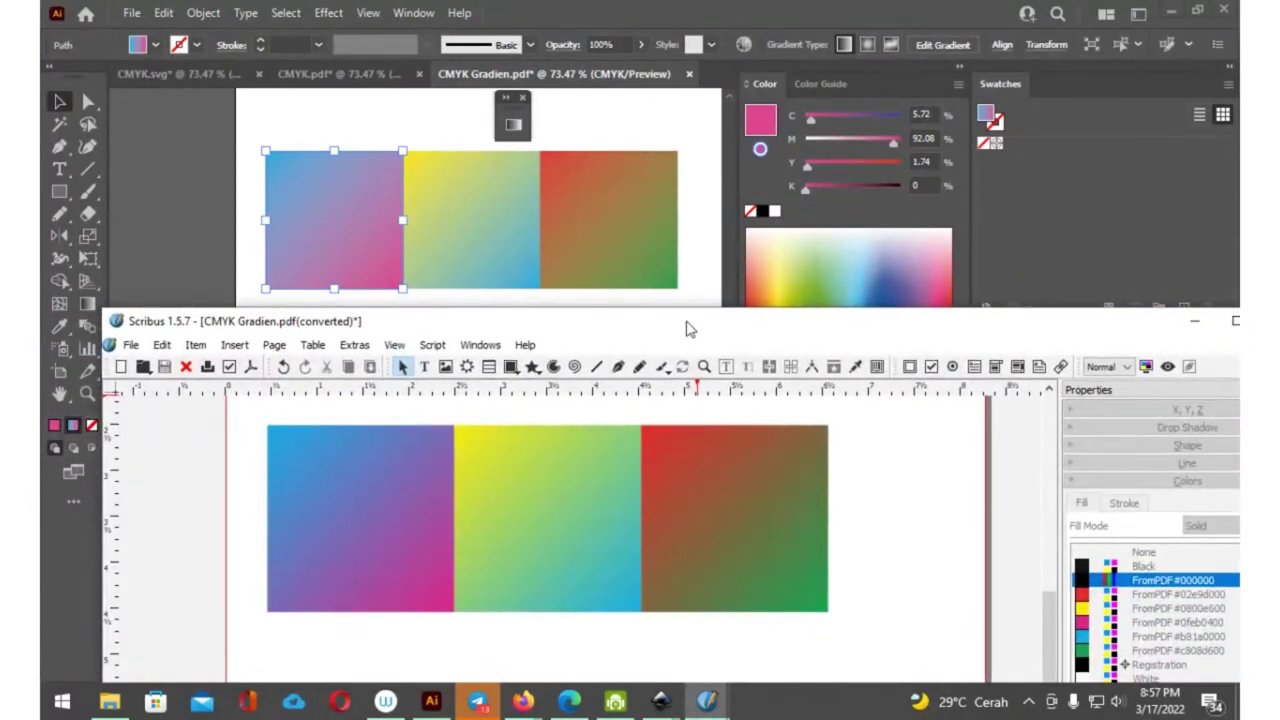
click(509, 108)
- Dock the floating Gradient panel into the Swatches panel group
click(508, 108)
mouse_move(566, 100)
mouse_down()
mouse_move(1012, 100)
mouse_move(1064, 73)
mouse_up()
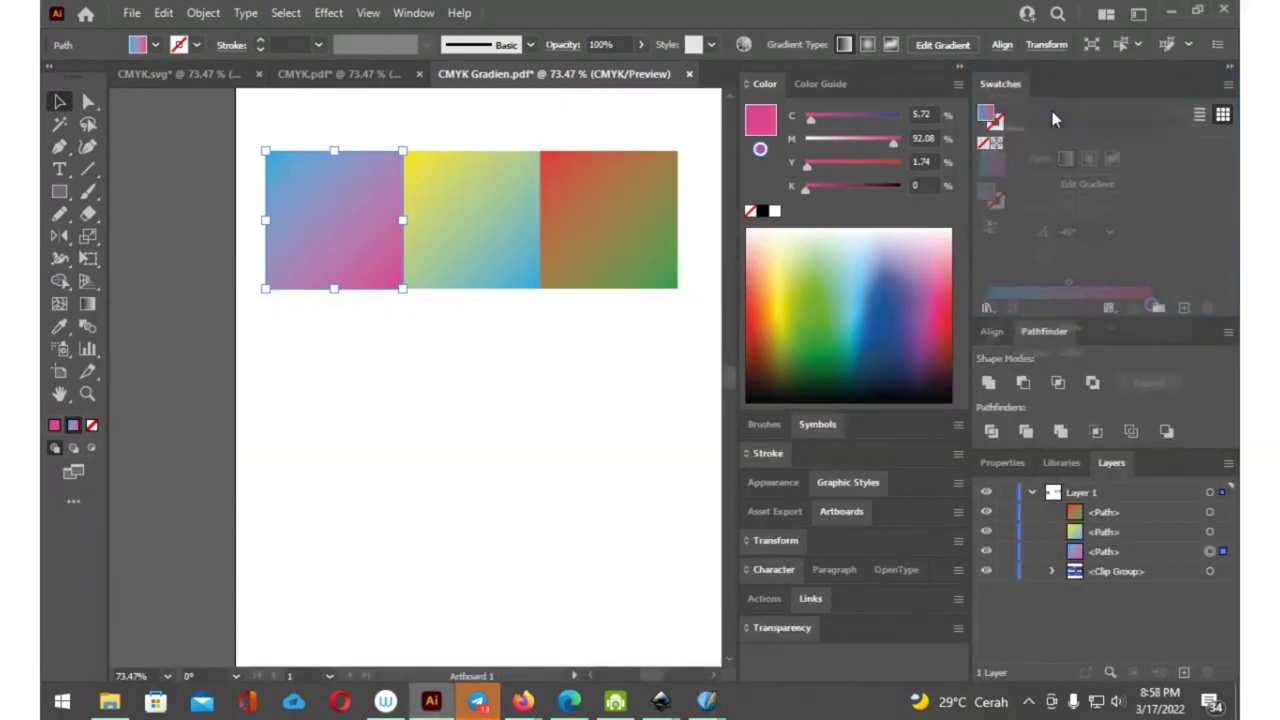
drag(1052, 118, 1052, 122)
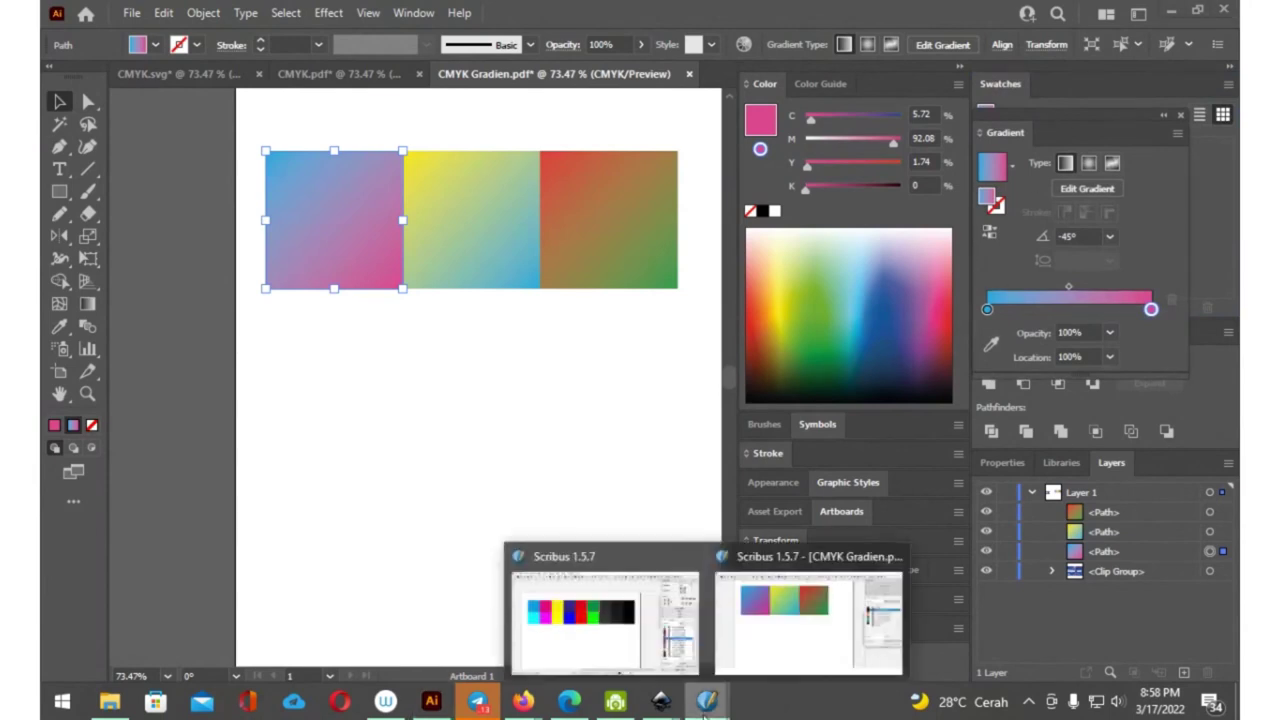
- Activate the converted CMYK Gradien PDF in Scribus, then switch to the Telegram chat
click(734, 628)
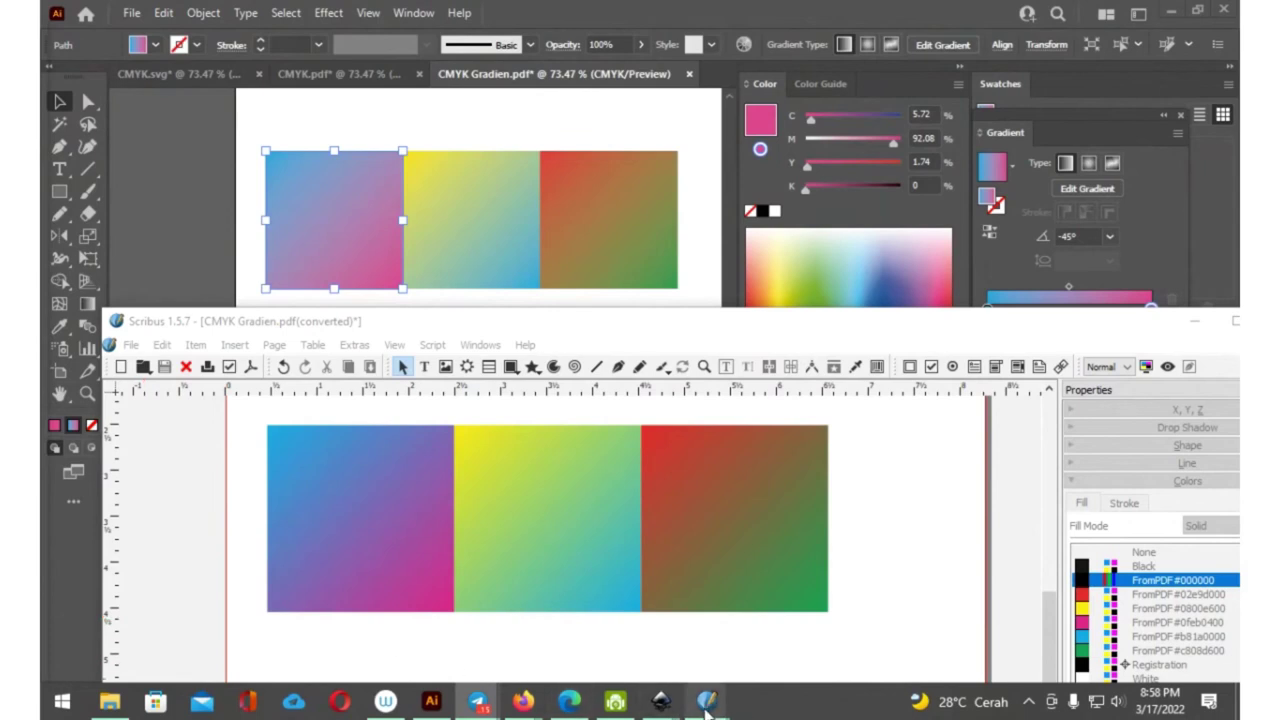
mouse_move(706, 701)
click(765, 656)
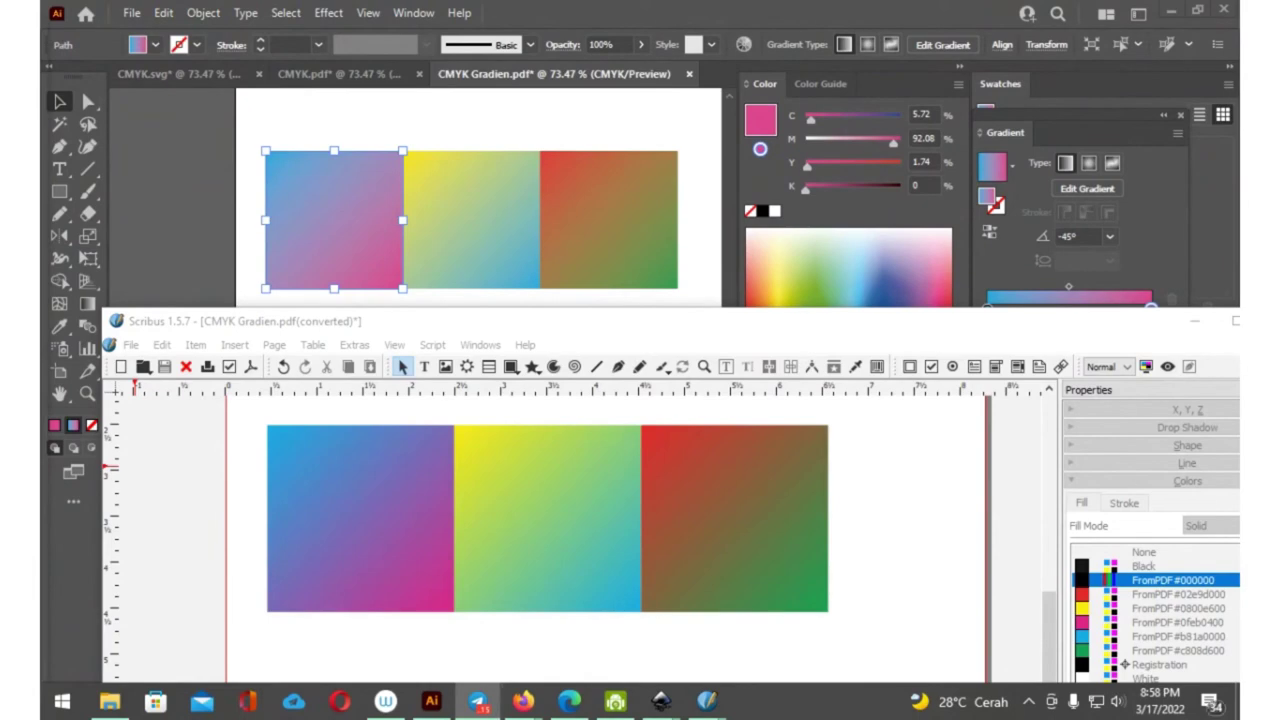
click(478, 701)
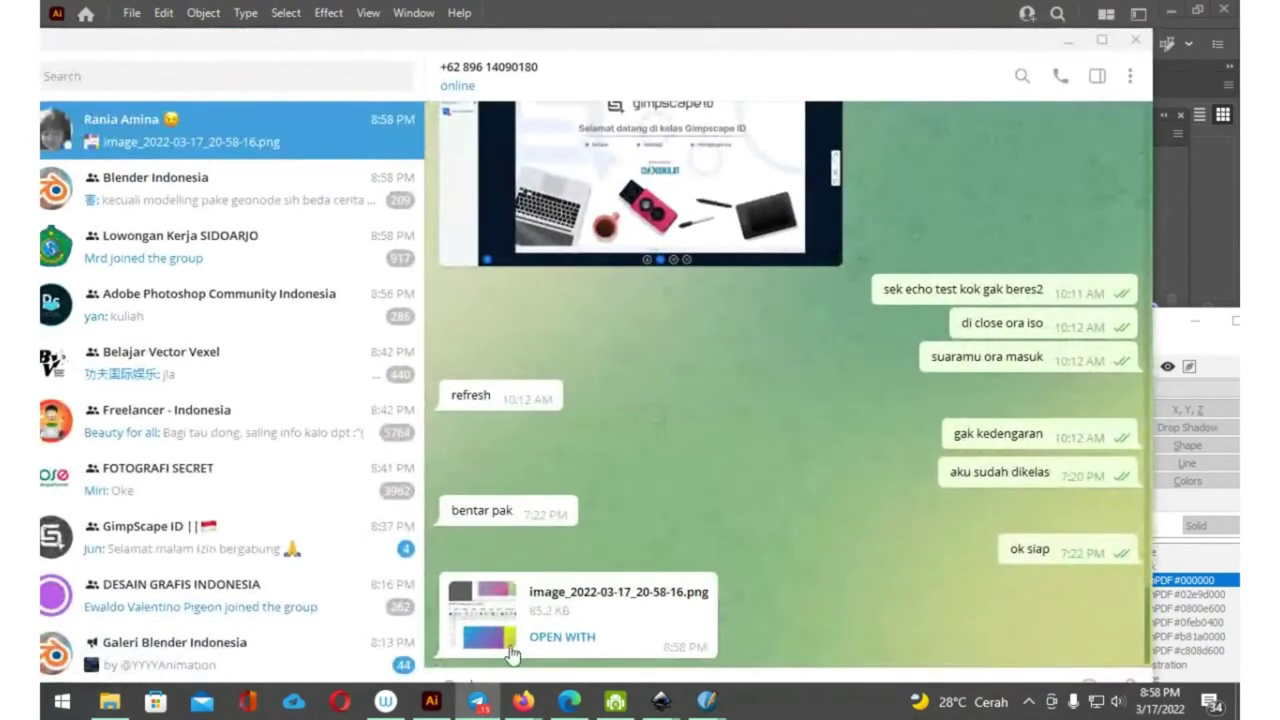
- View the shared gradient screenshot image_2022-03-17_20-58-16.png full size, then close the viewer
click(500, 625)
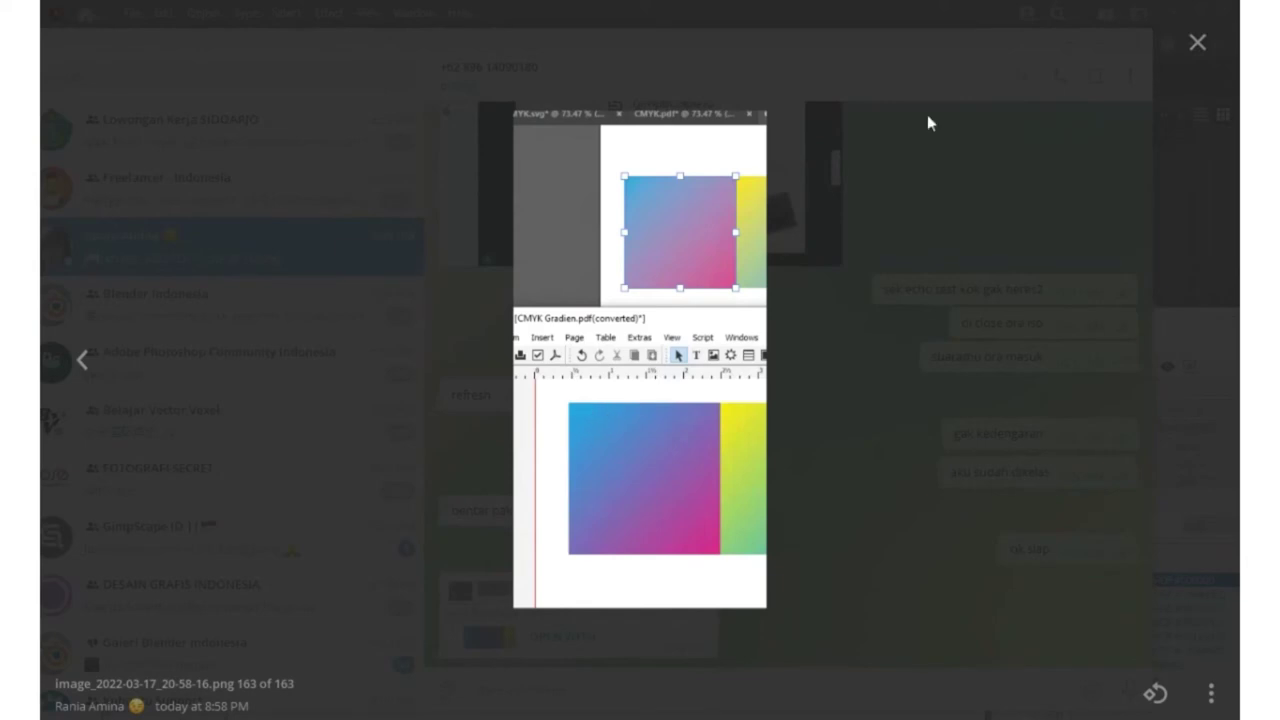
click(1196, 43)
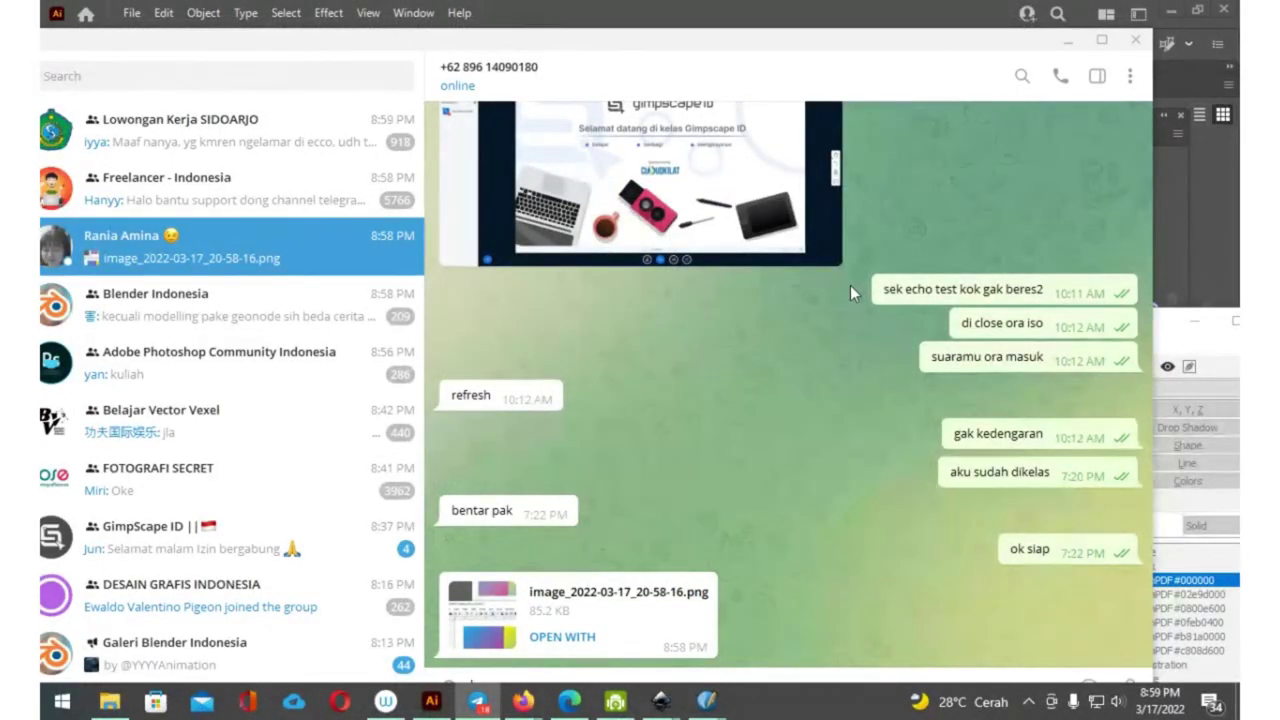
click(1068, 40)
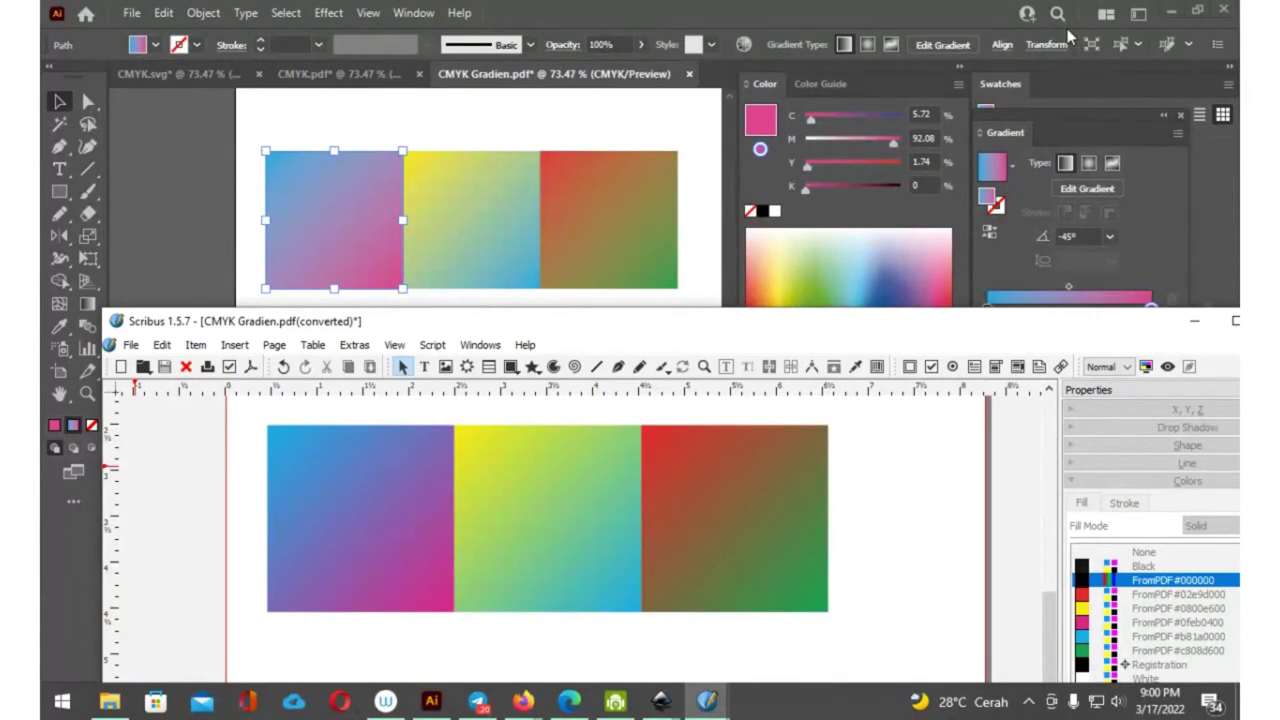
- Position a narrower Scribus PDF window over Illustrator, then open Telegram's new image message
mouse_move(502, 327)
mouse_down()
mouse_move(757, 89)
mouse_move(779, 50)
mouse_up()
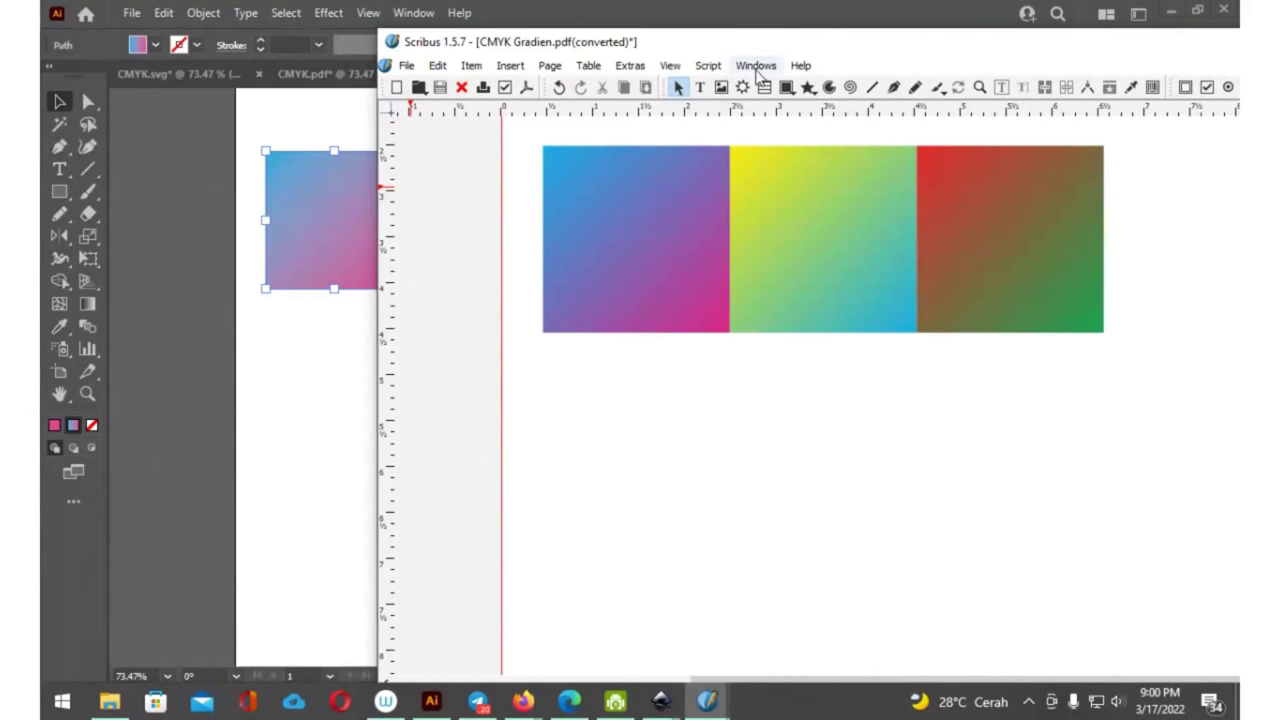
drag(380, 443, 452, 440)
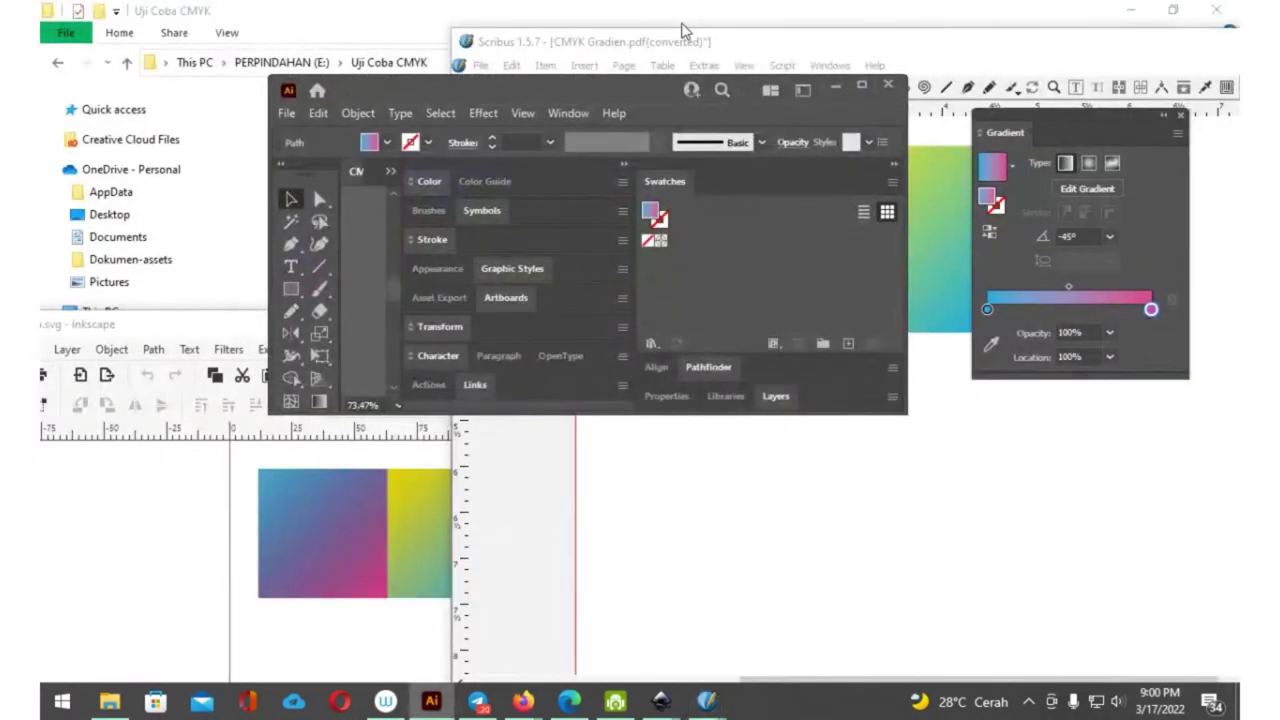
click(864, 87)
mouse_move(706, 701)
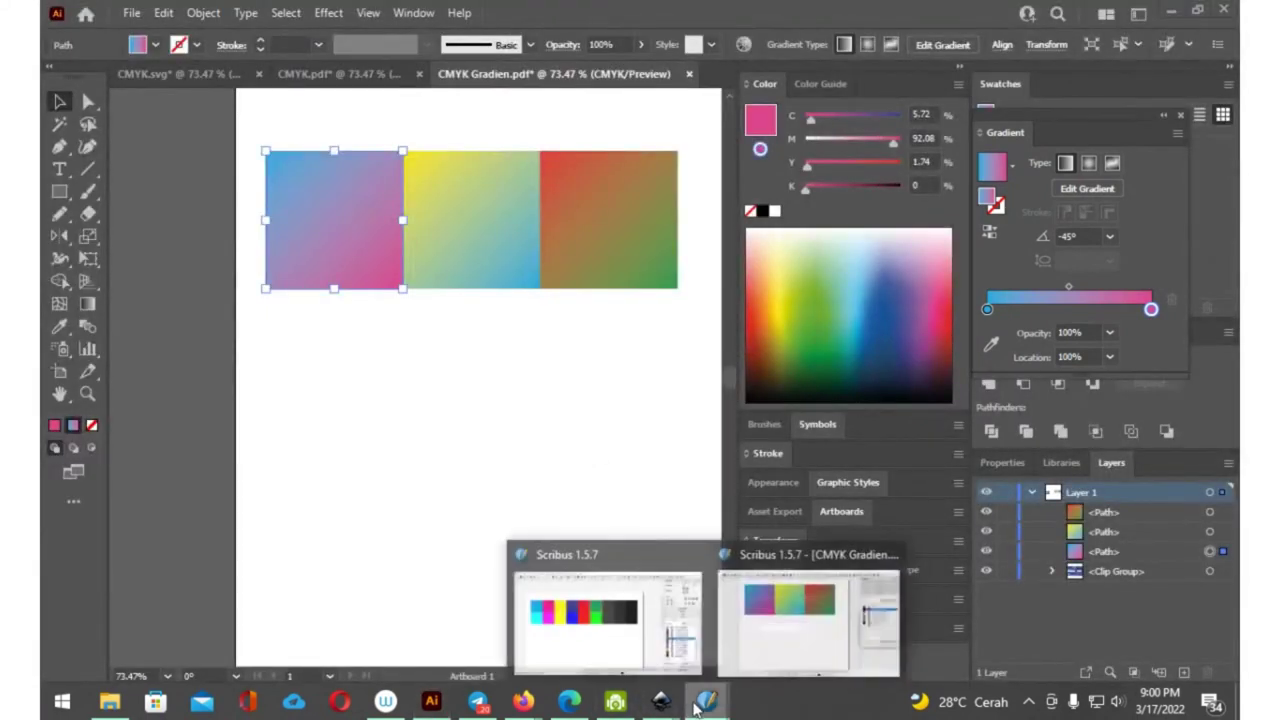
click(750, 612)
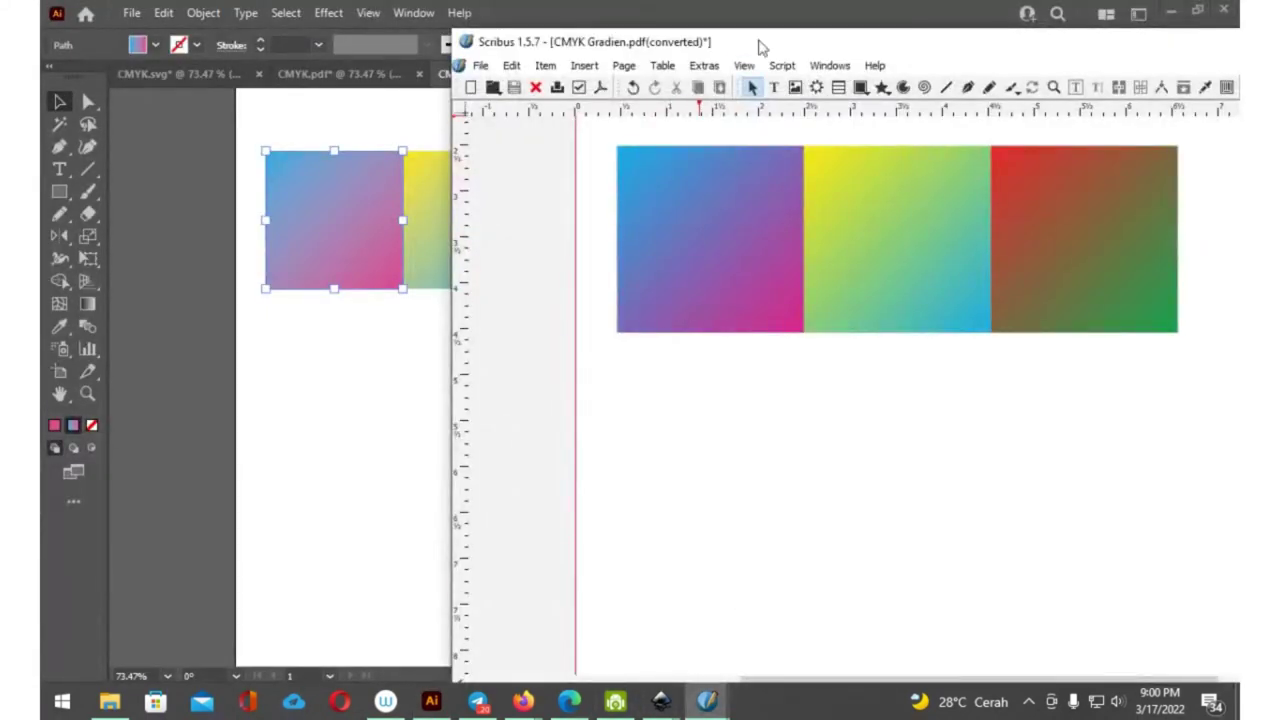
mouse_move(760, 47)
mouse_down()
mouse_move(759, 35)
mouse_move(739, 272)
mouse_move(744, 48)
mouse_move(731, 42)
mouse_up()
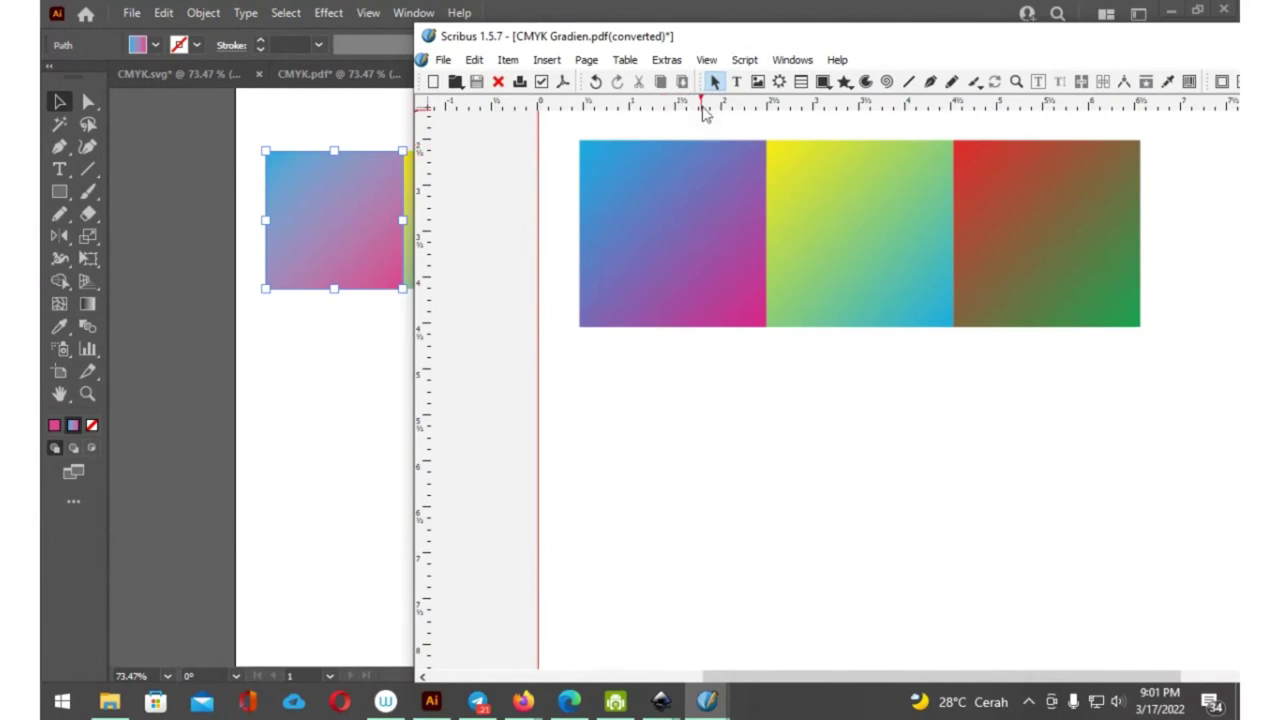
mouse_move(1038, 40)
mouse_down()
mouse_move(1065, 98)
mouse_move(1047, 58)
mouse_up()
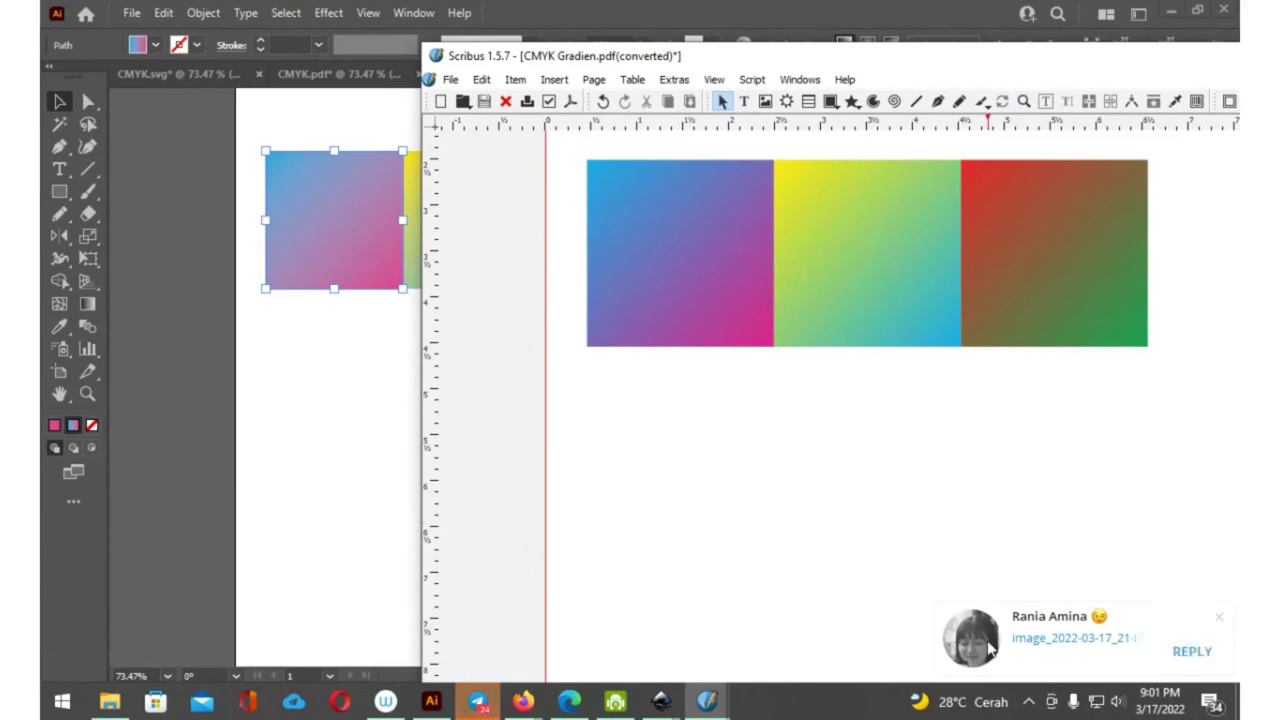
click(990, 648)
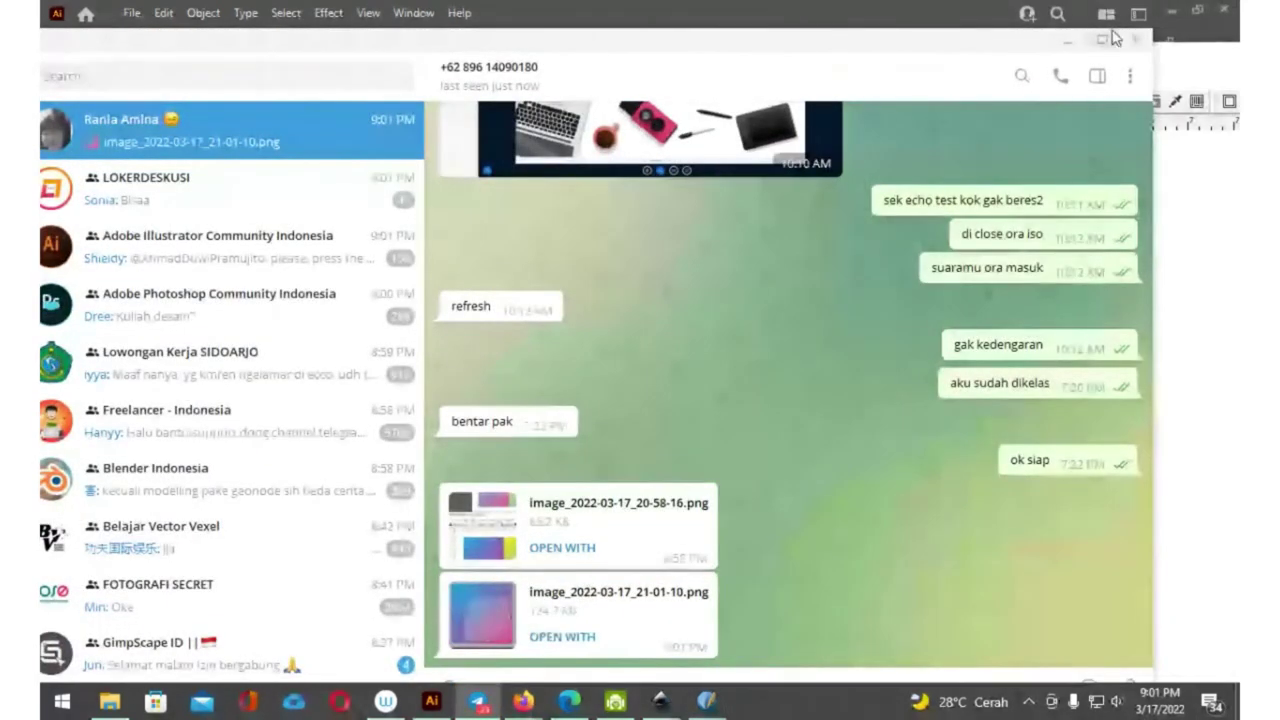
- Hide Telegram and Scribus, leaving Illustrator in front with nothing selected
click(1067, 41)
drag(1135, 66, 749, 228)
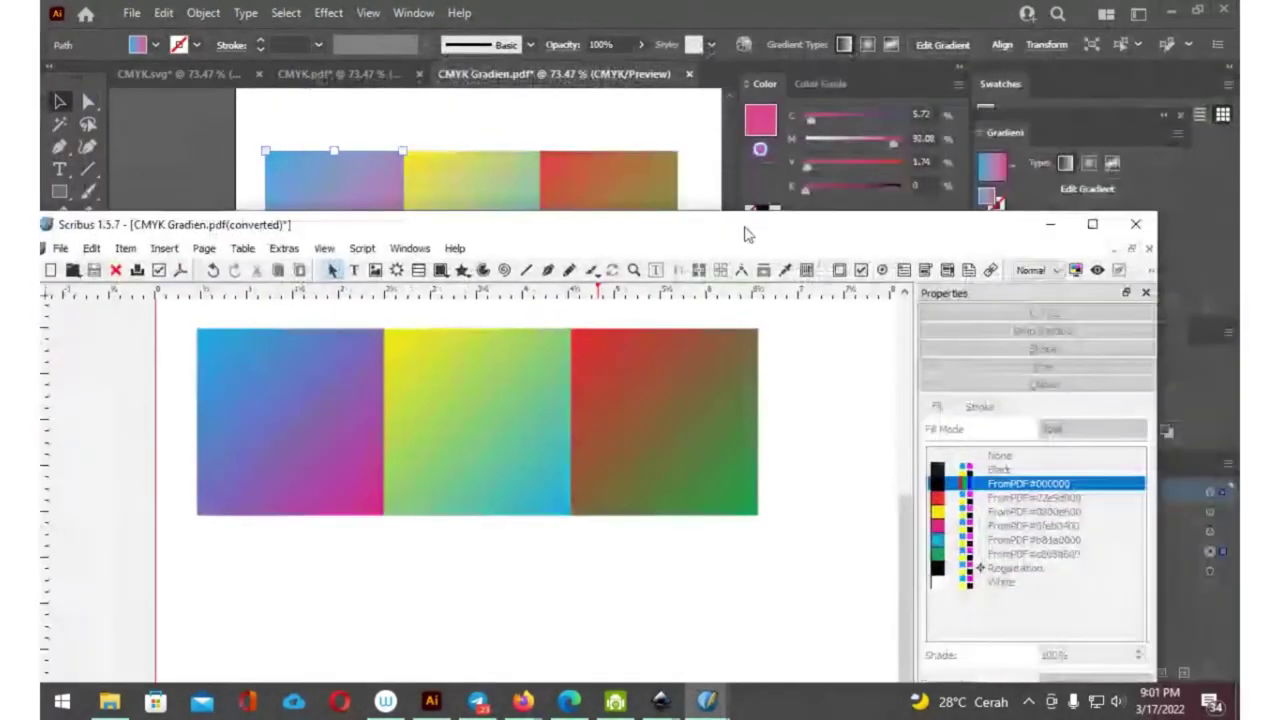
click(1055, 222)
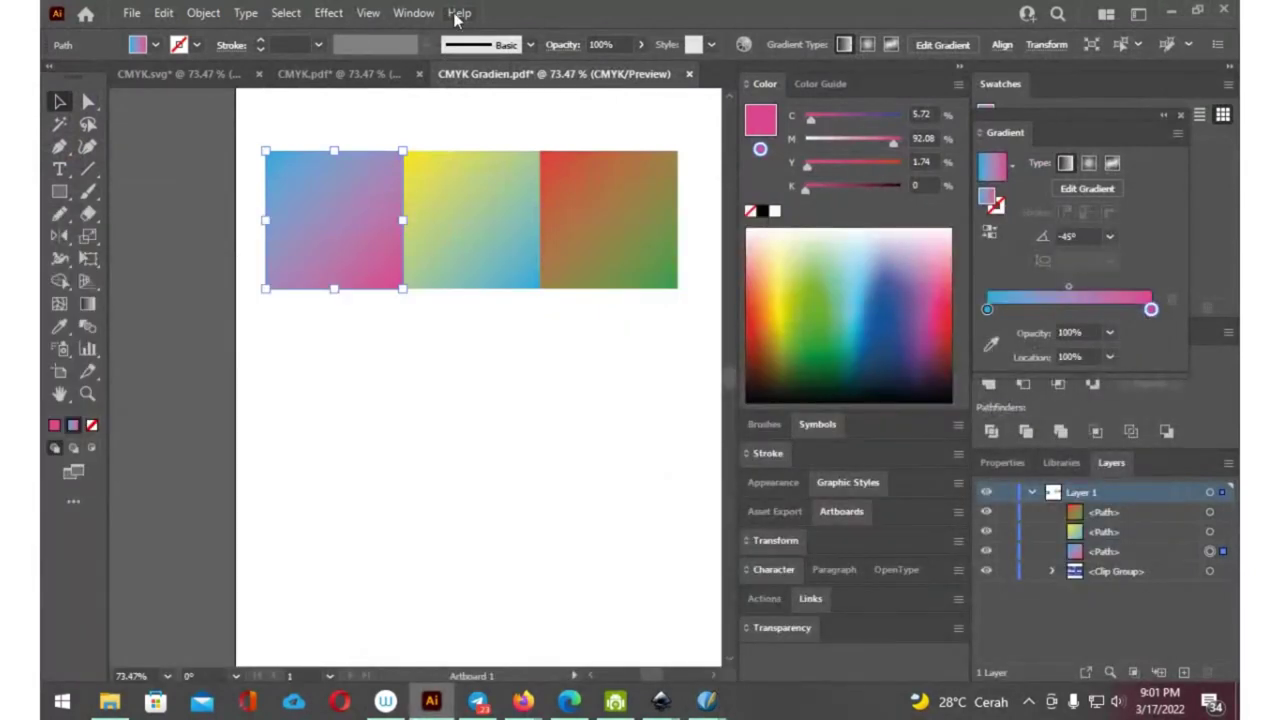
click(459, 13)
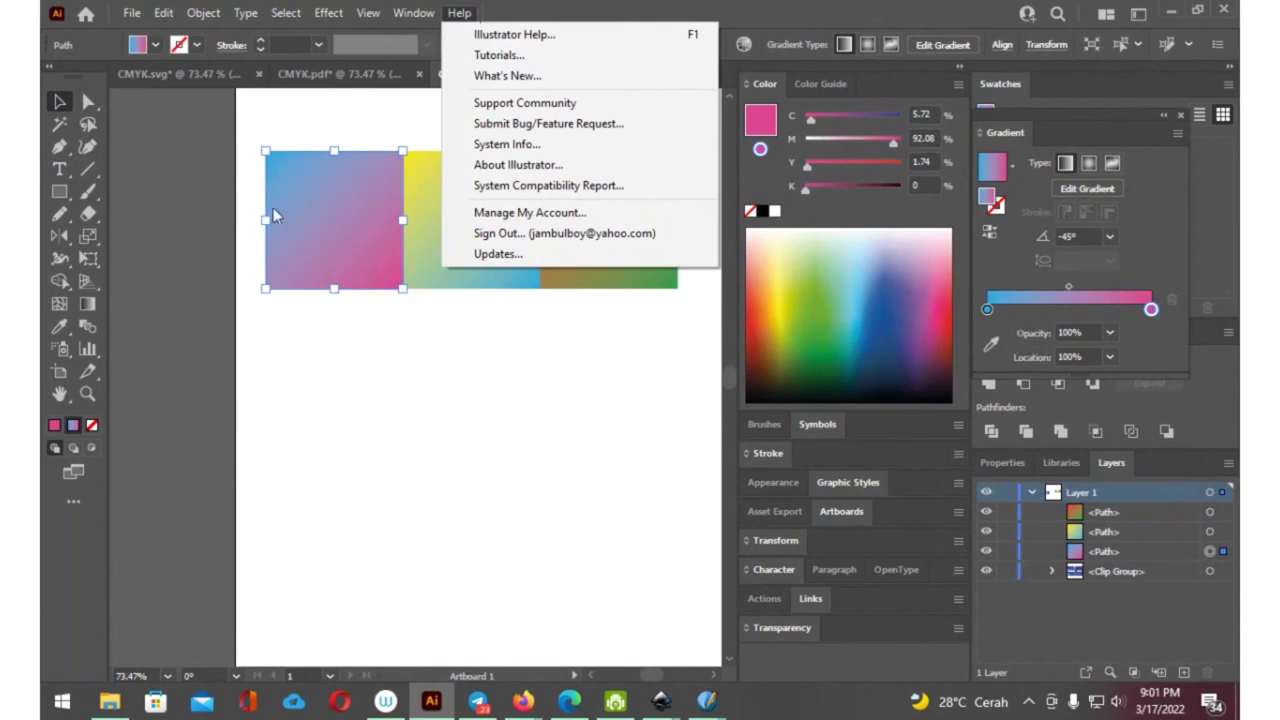
click(199, 248)
- Open and cancel Preferences (Ctrl+K), then open Edit > Assign Profile
key(ctrl+k)
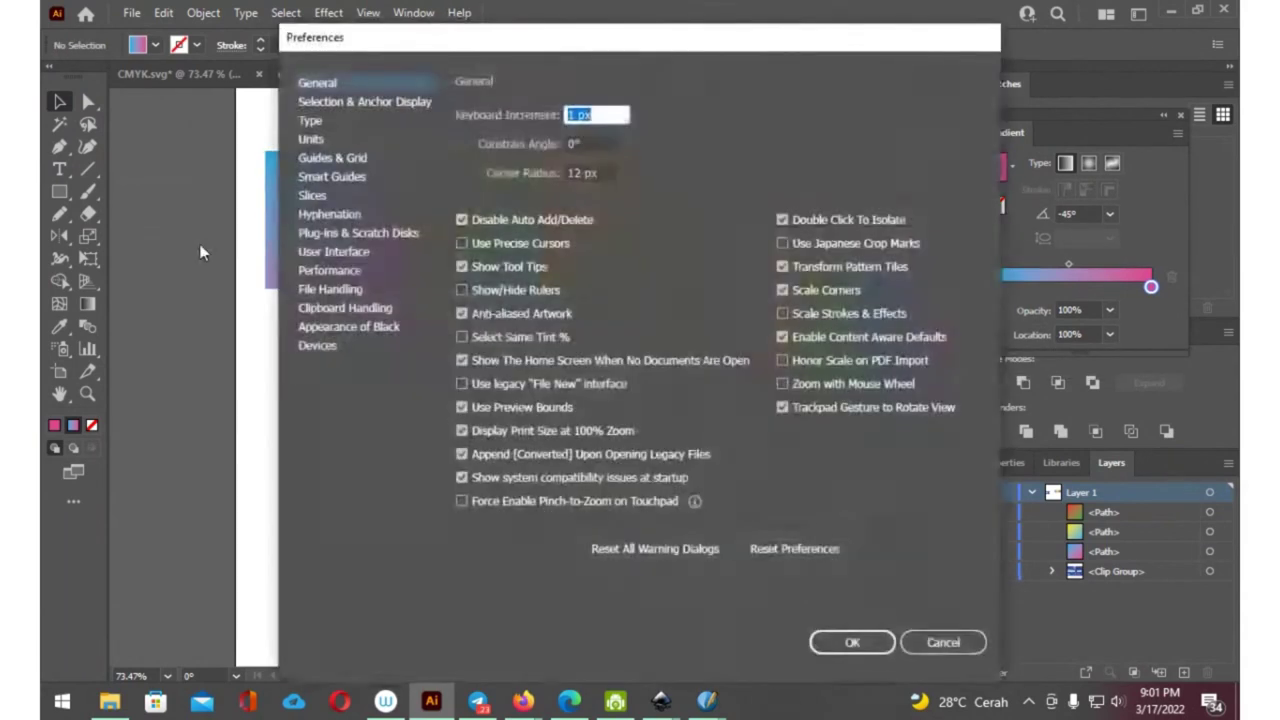
click(925, 643)
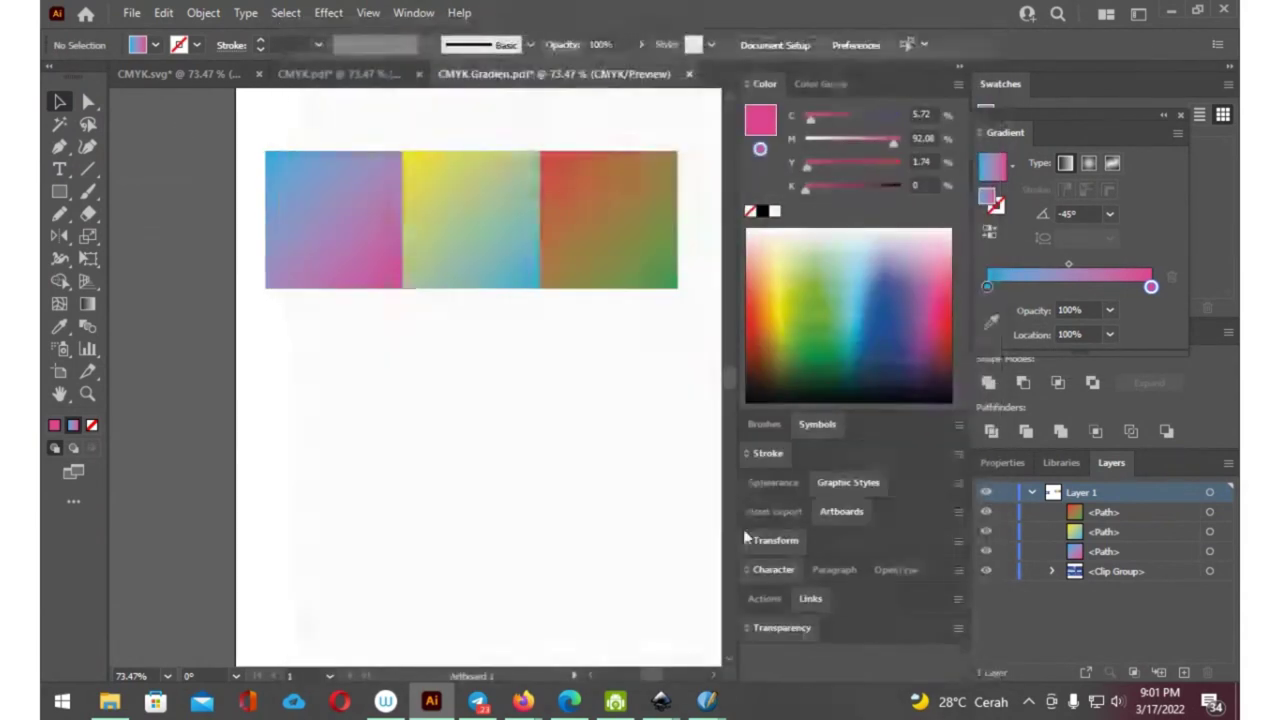
click(164, 13)
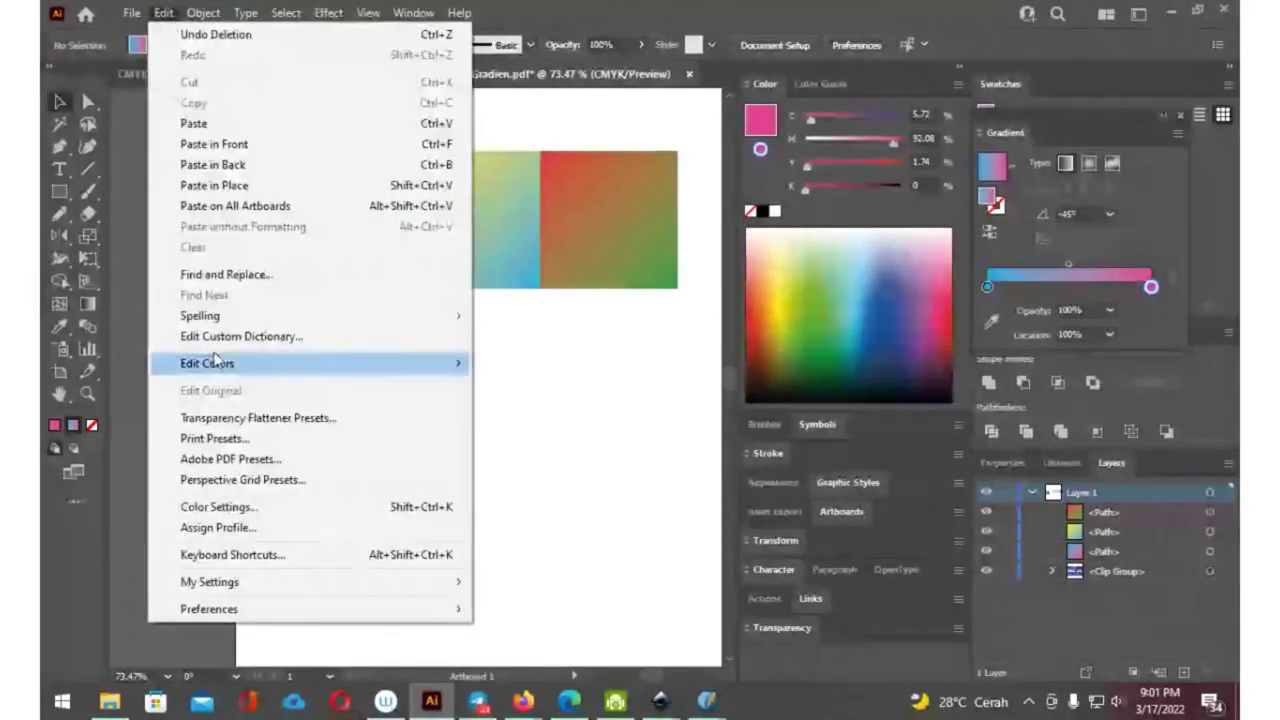
click(218, 527)
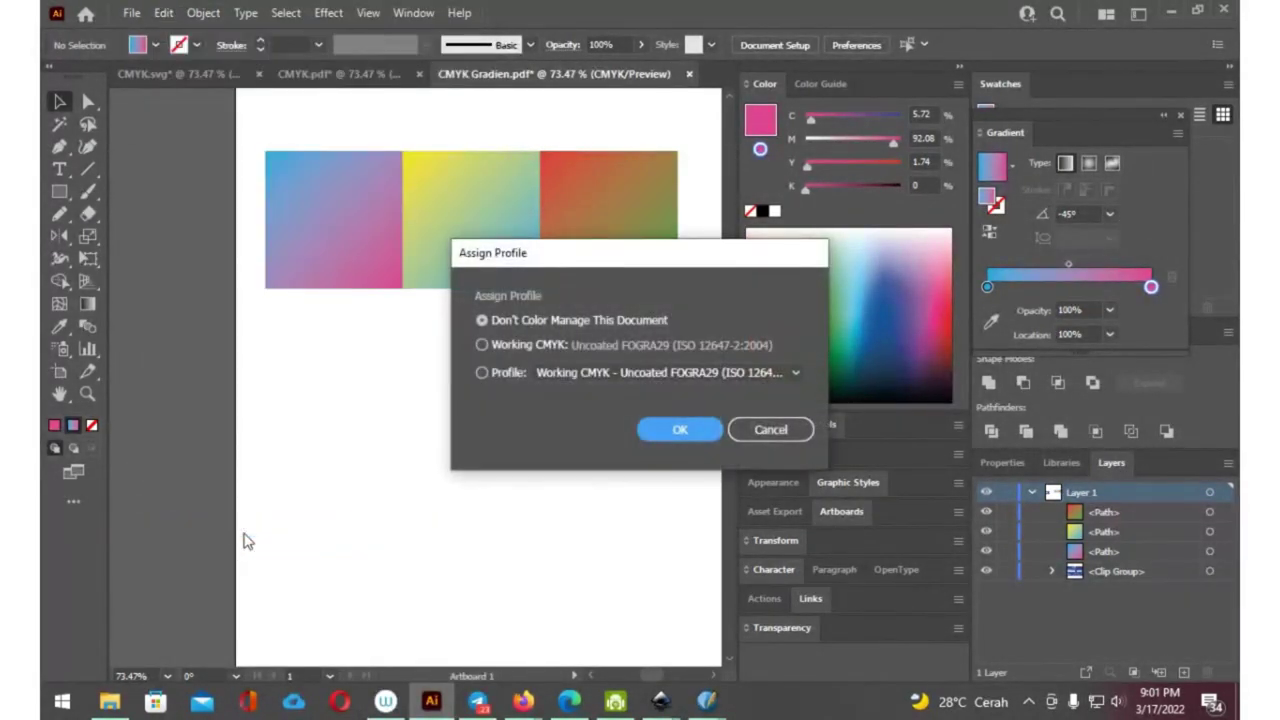
- Browse the Assign Profile CMYK profiles, then cancel, keeping Don't Color Manage This Document
click(721, 372)
scroll(681, 244, down, 2)
scroll(681, 244, down, 3)
scroll(681, 244, up, 5)
scroll(681, 244, down, 5)
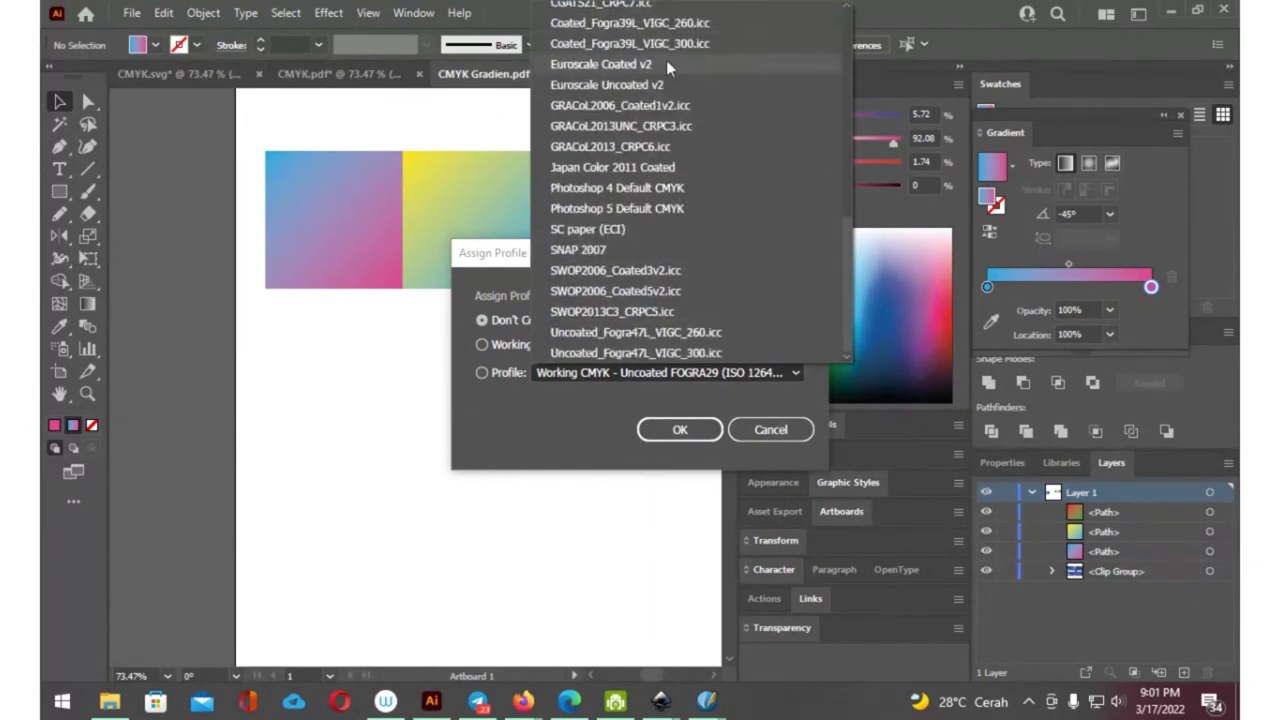
scroll(709, 208, up, 5)
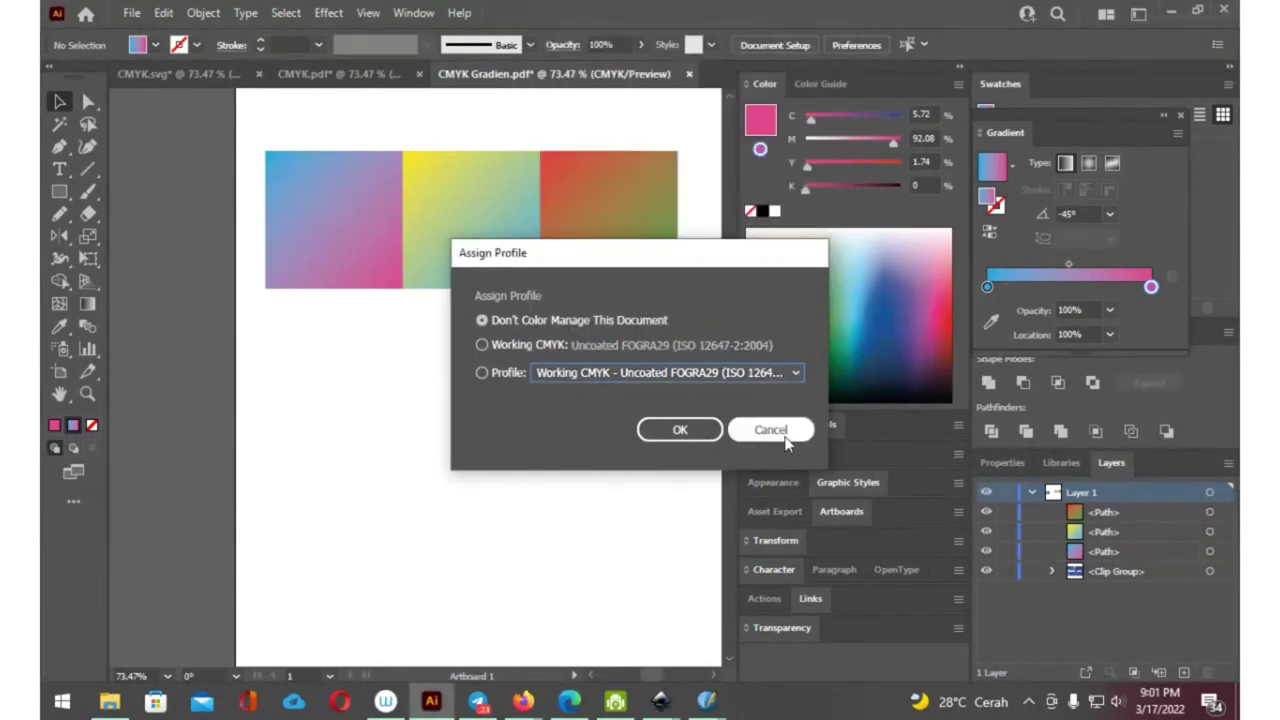
click(786, 431)
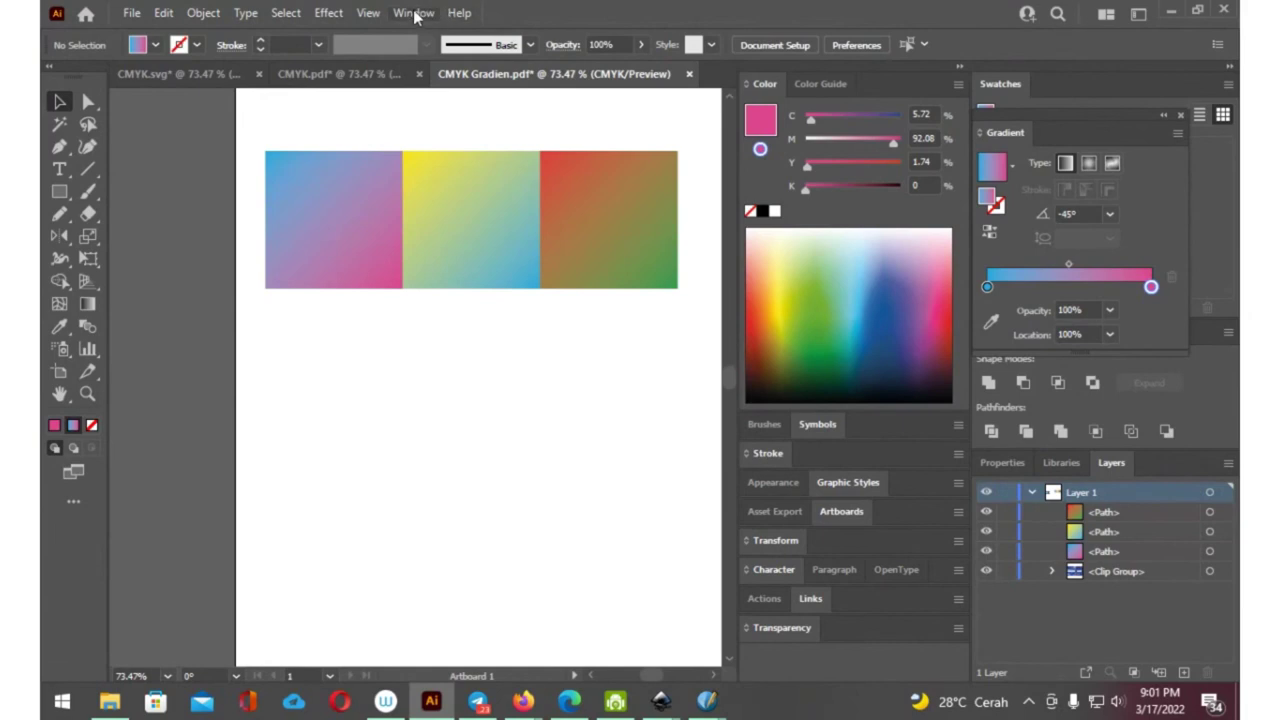
- Turn on Overprint Preview in Separations Preview, enlarge the panel to check CMYK plates, then close it
click(416, 13)
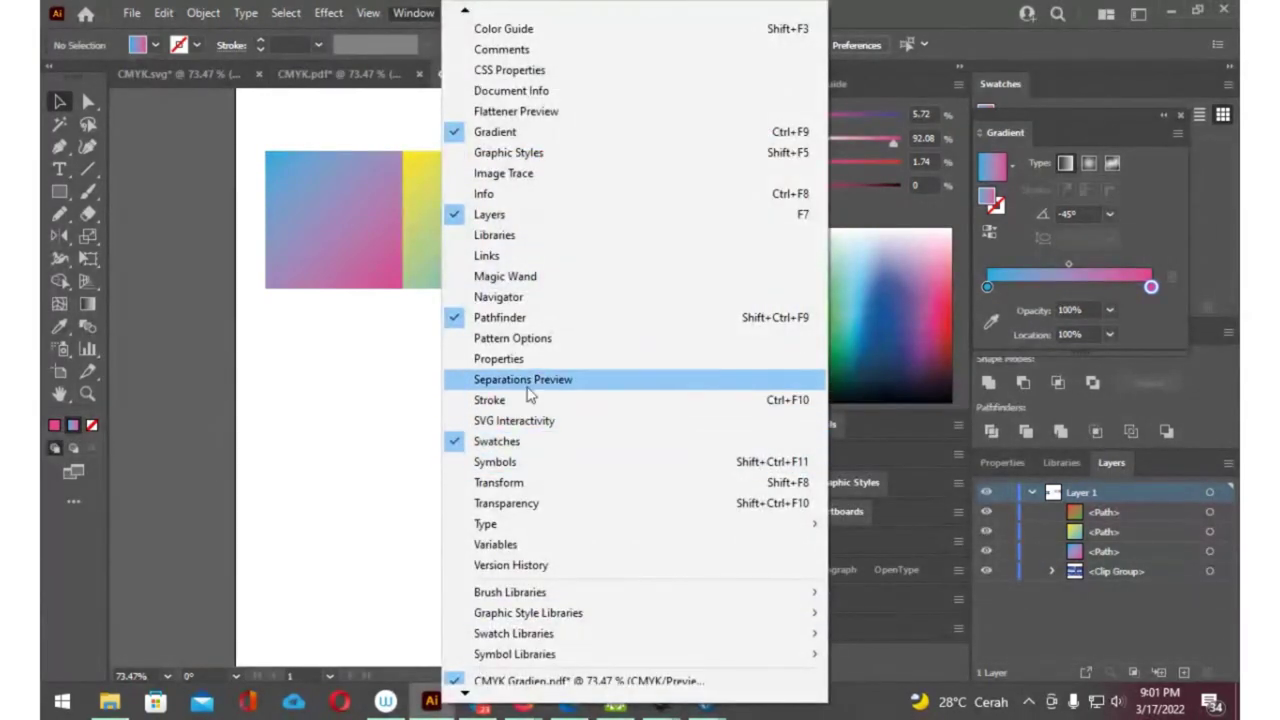
key(Escape)
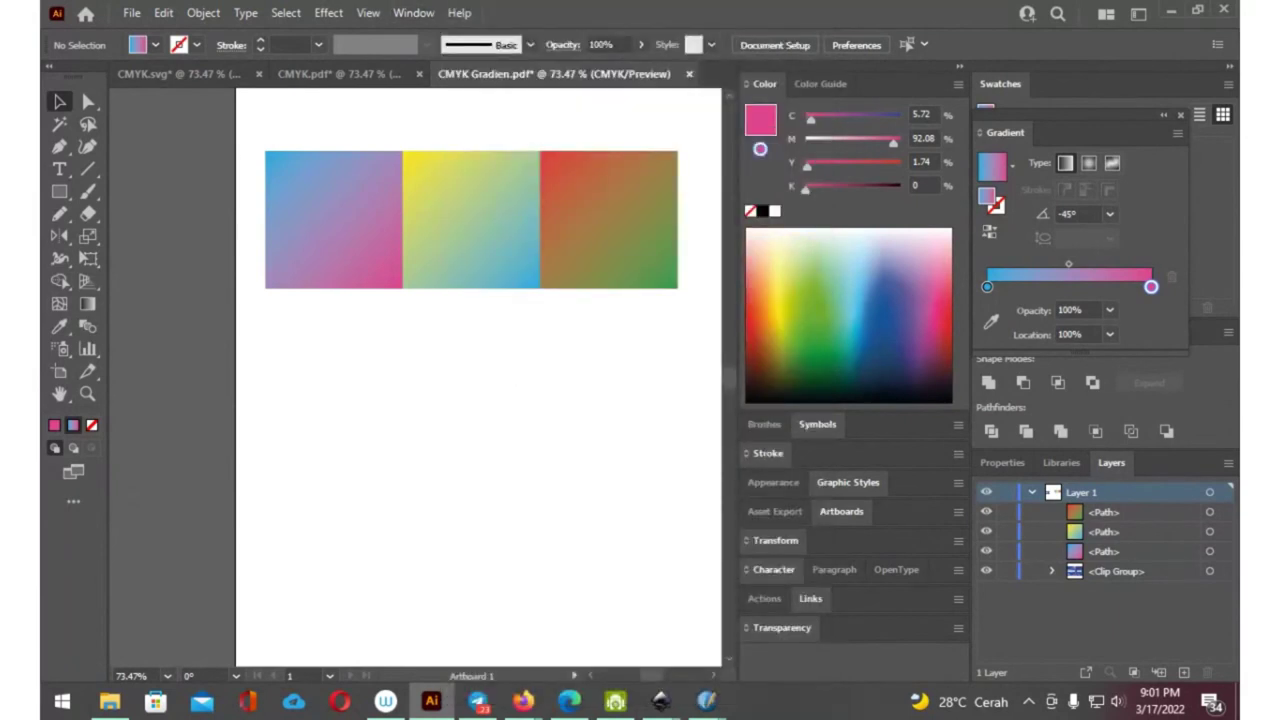
click(579, 263)
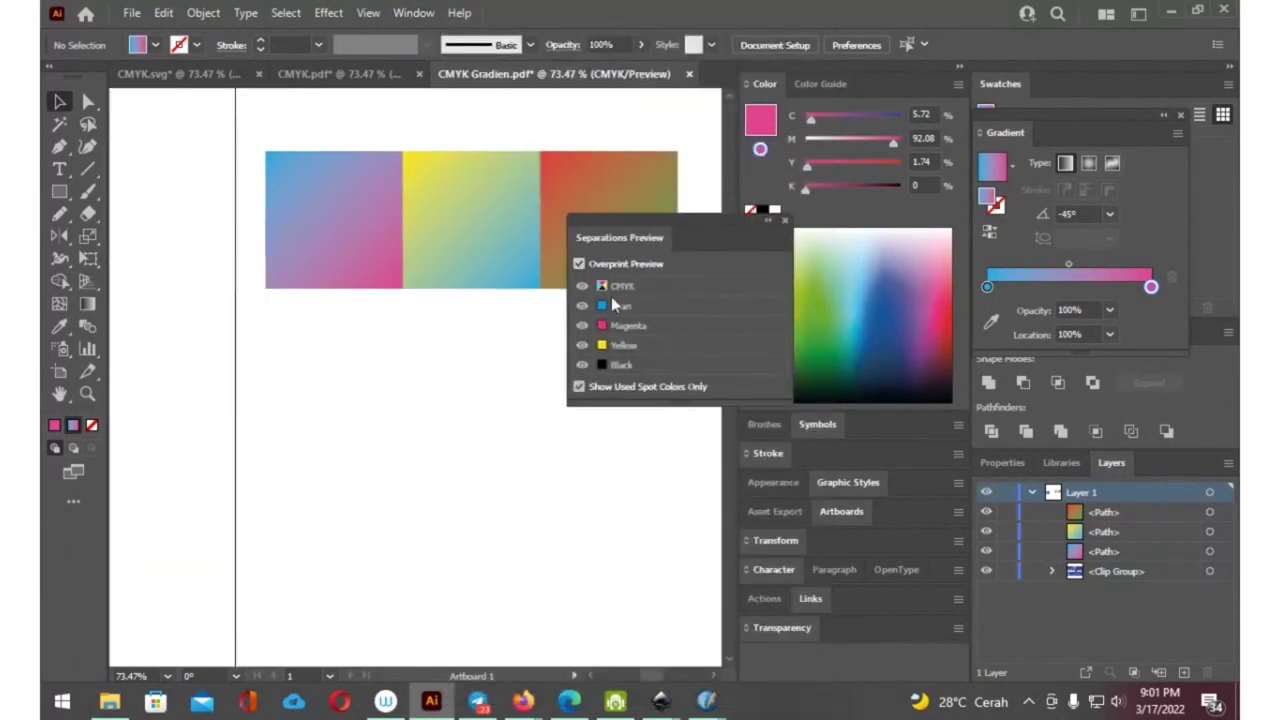
drag(657, 405, 657, 572)
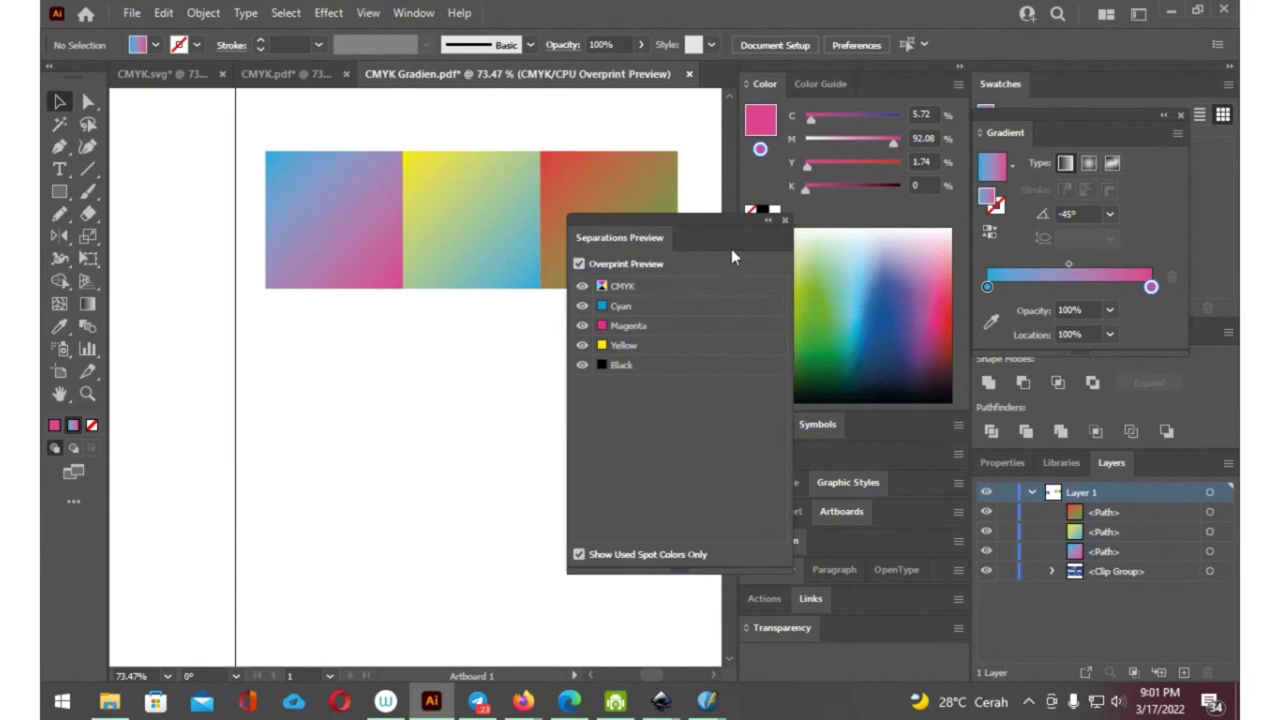
click(784, 221)
- Set the Color Settings CMYK working space to U.S. Web Coated (SWOP) v2 and apply
key(ctrl+shift+k)
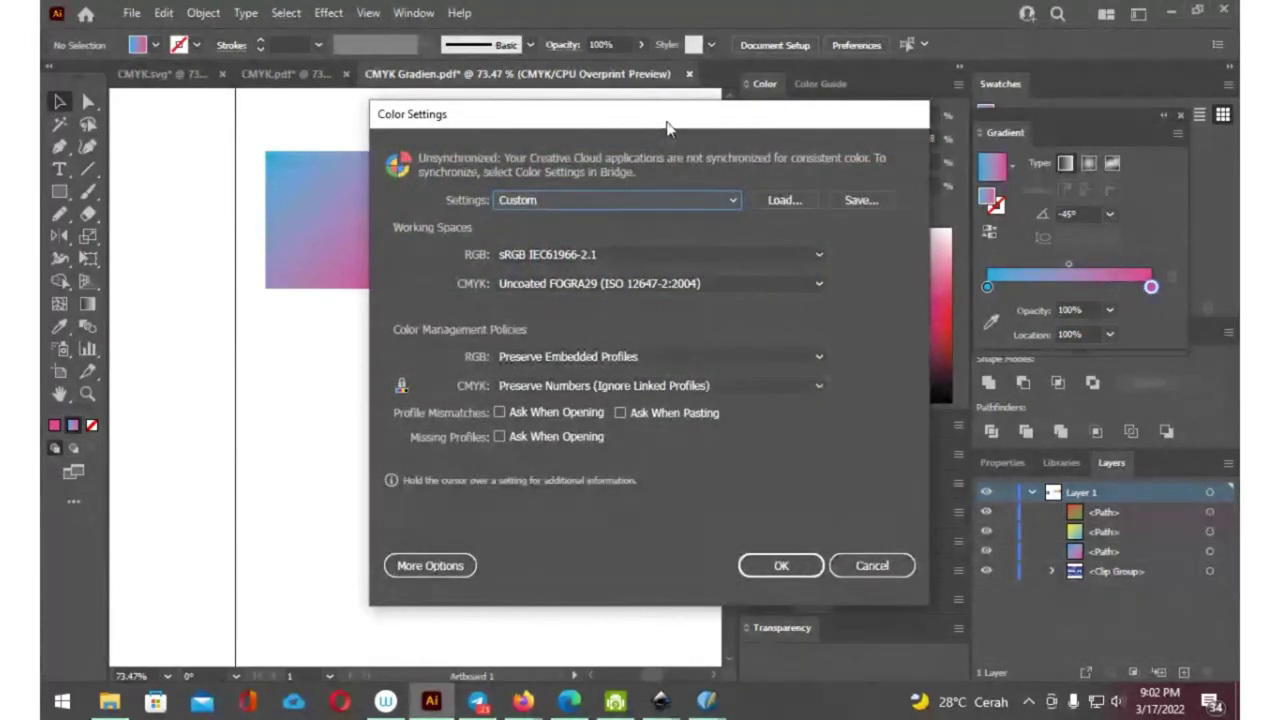
drag(668, 125, 928, 123)
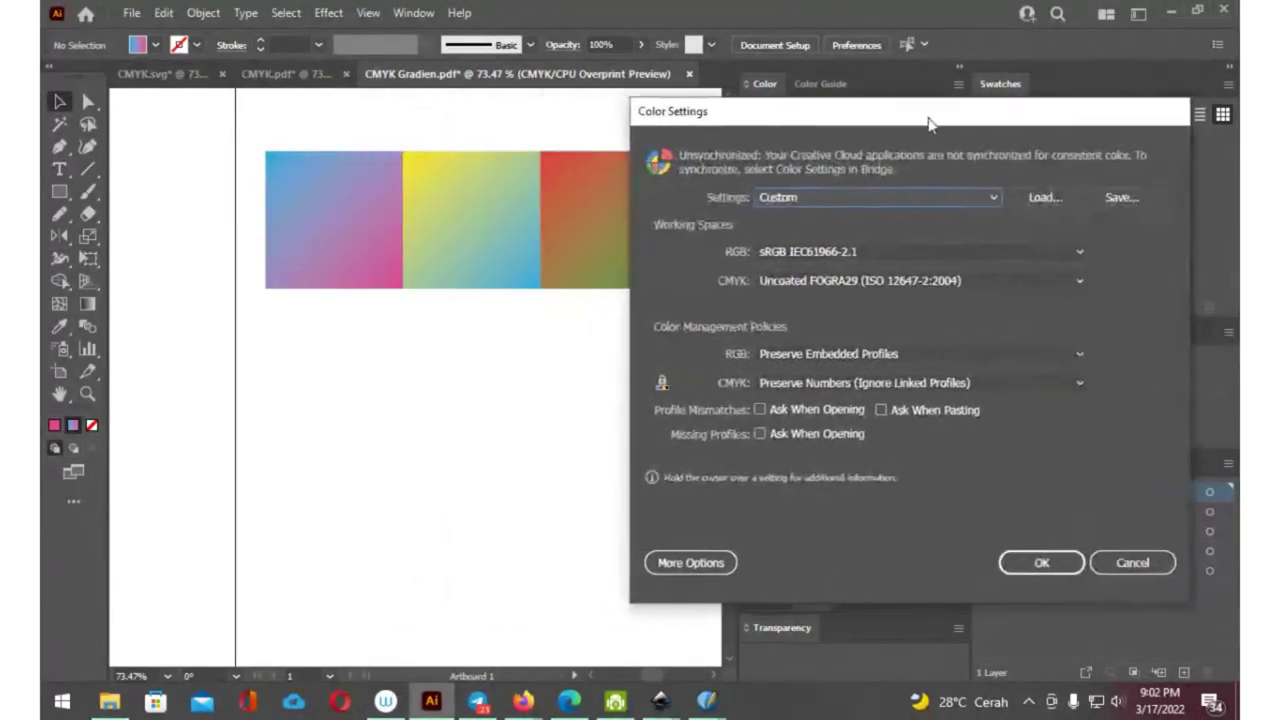
click(1032, 283)
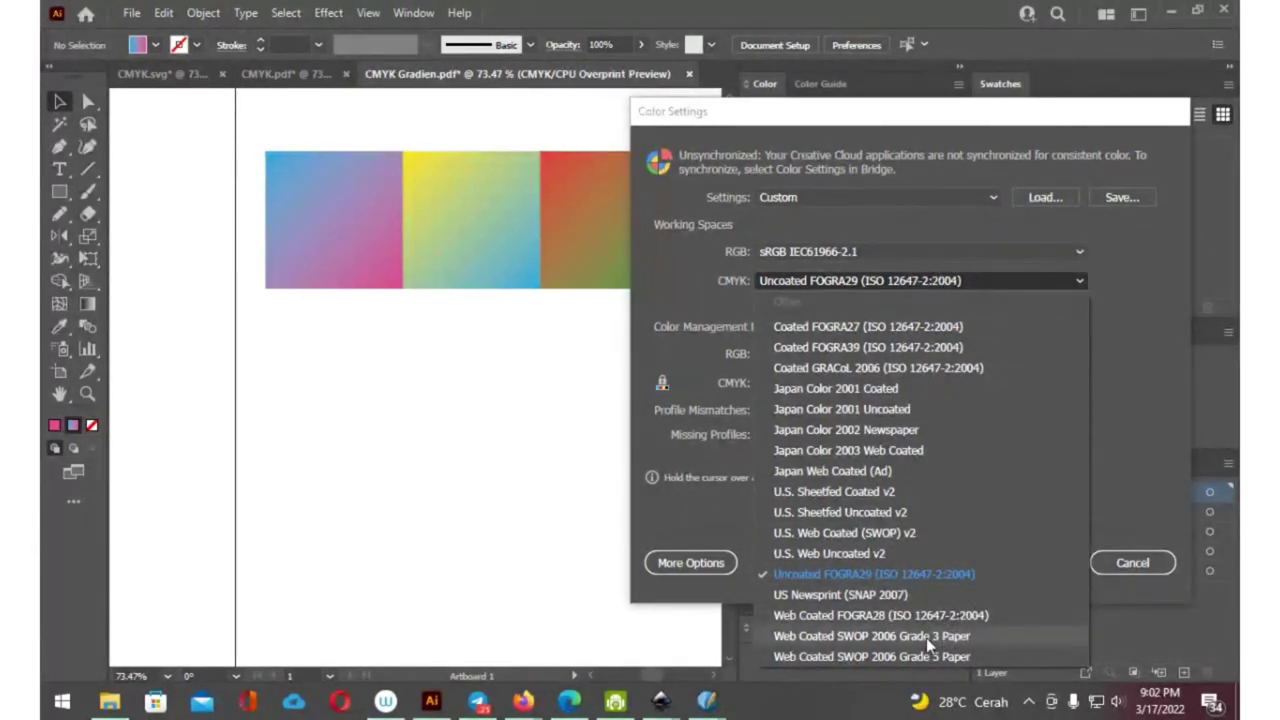
click(890, 533)
click(1012, 563)
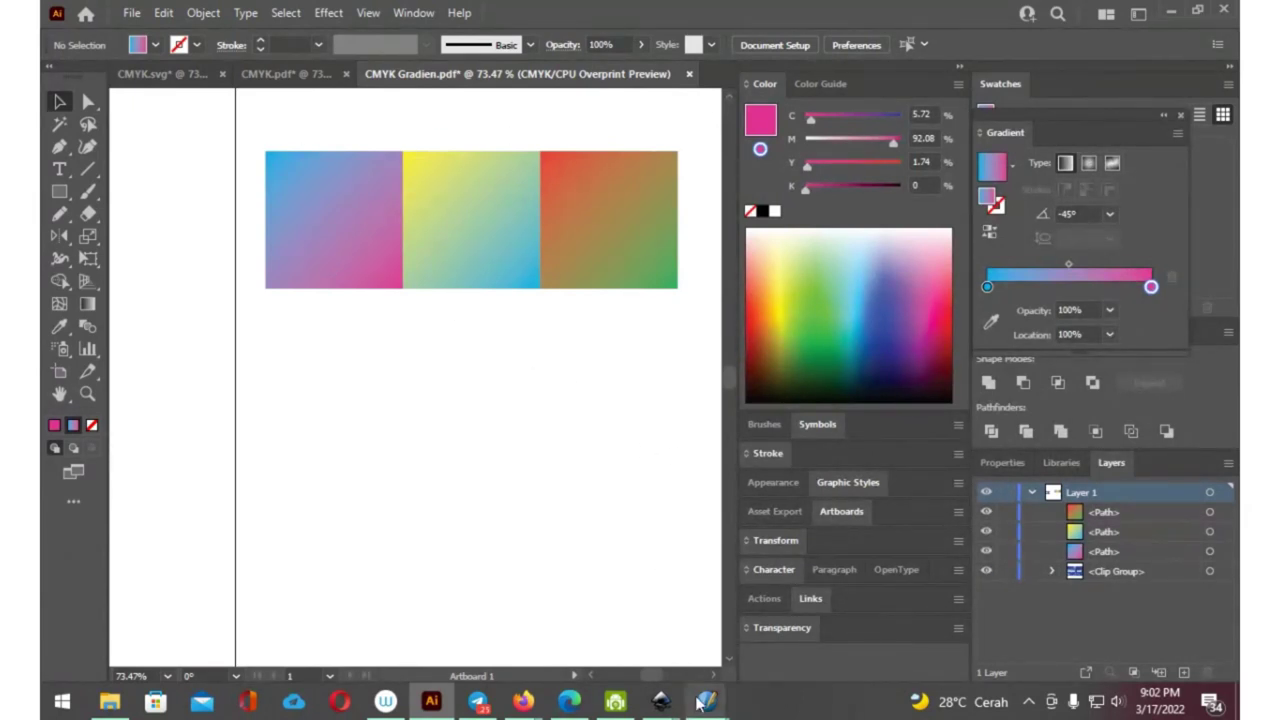
- Place the Scribus PDF window over Illustrator, revealing its FromPDF colour swatches
mouse_move(706, 701)
click(770, 600)
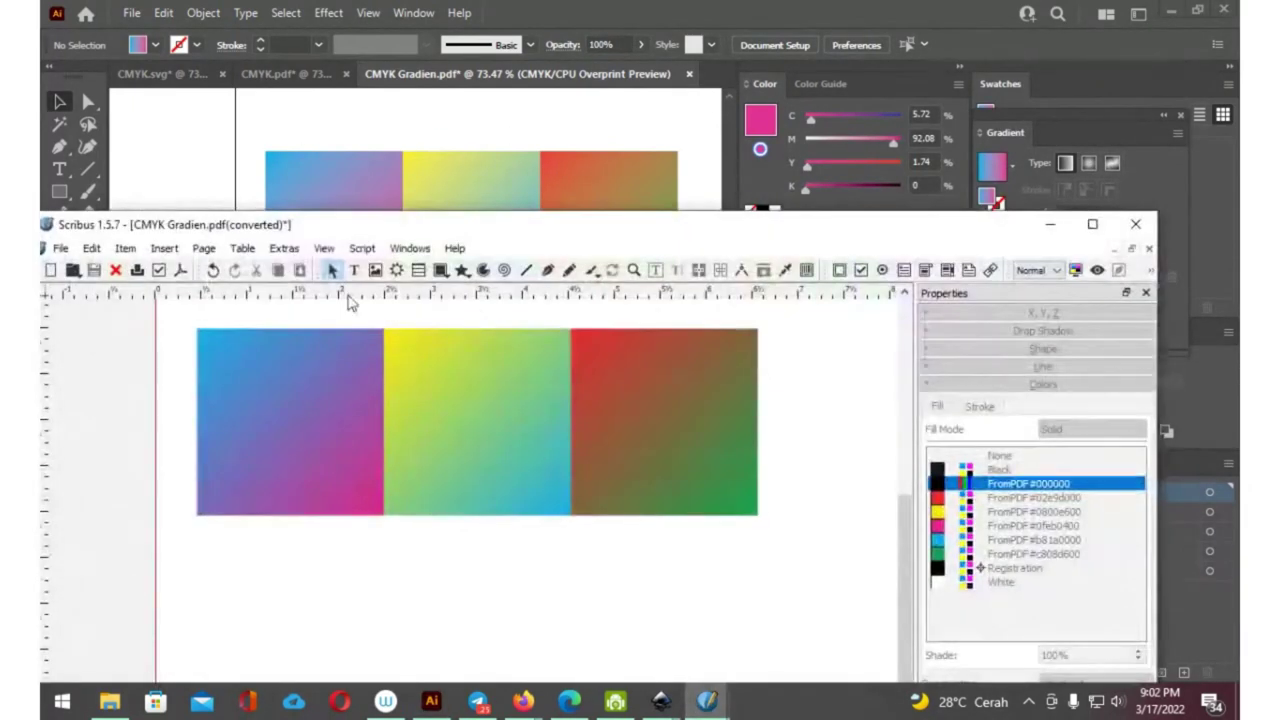
mouse_move(284, 228)
mouse_down()
mouse_move(418, 201)
mouse_move(664, 63)
mouse_up()
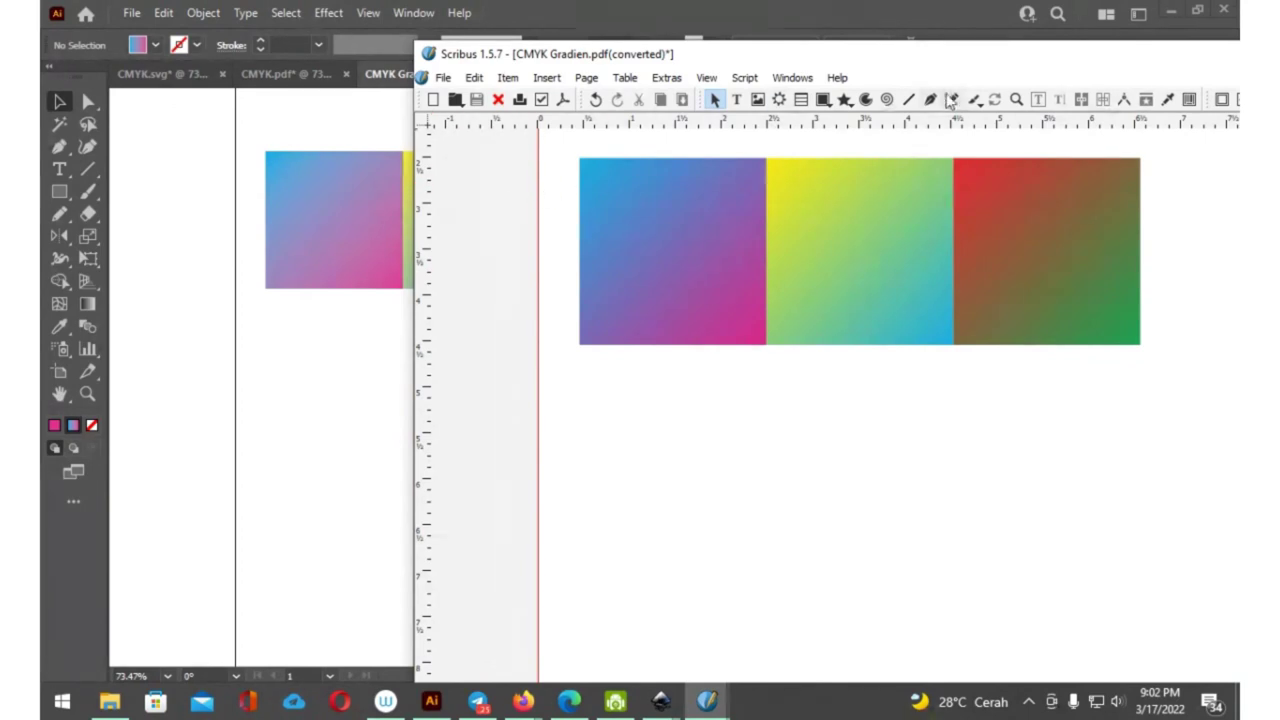
mouse_move(980, 60)
mouse_down()
mouse_move(668, 197)
mouse_move(397, 264)
mouse_up()
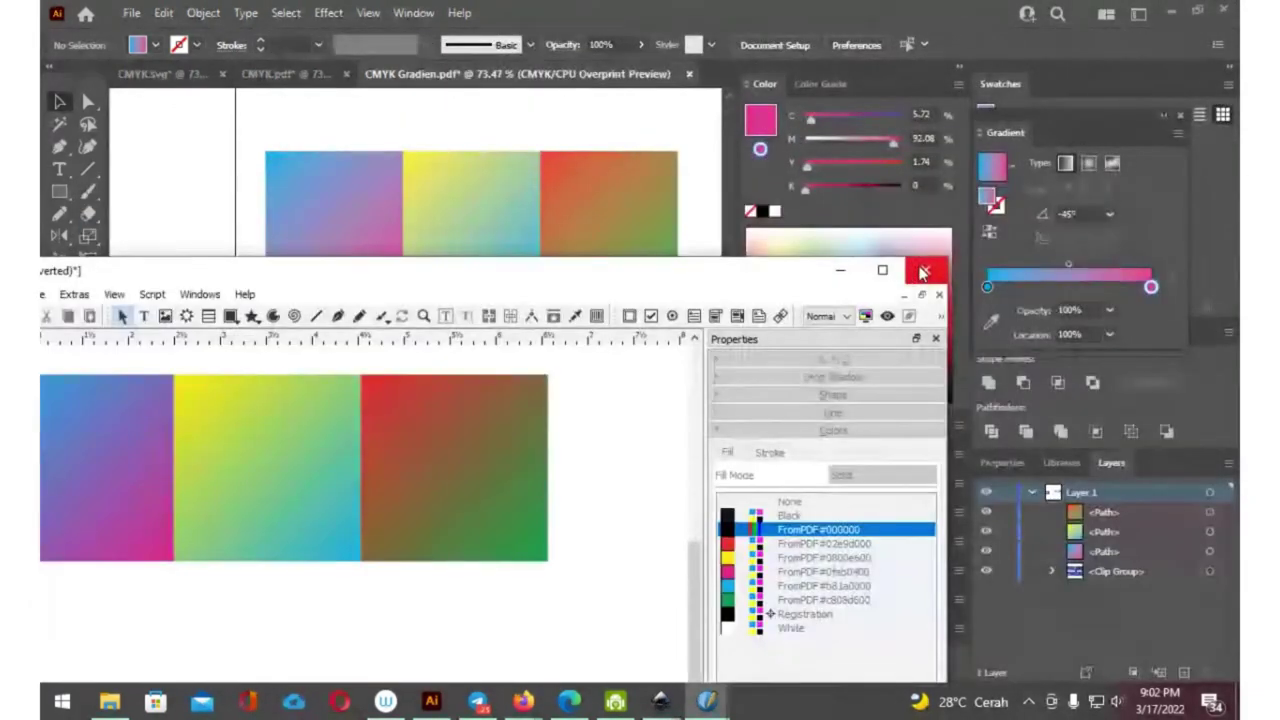
- Inspect the left square's gradient direction with the Gradient tool, then return to Selection
click(840, 266)
click(358, 243)
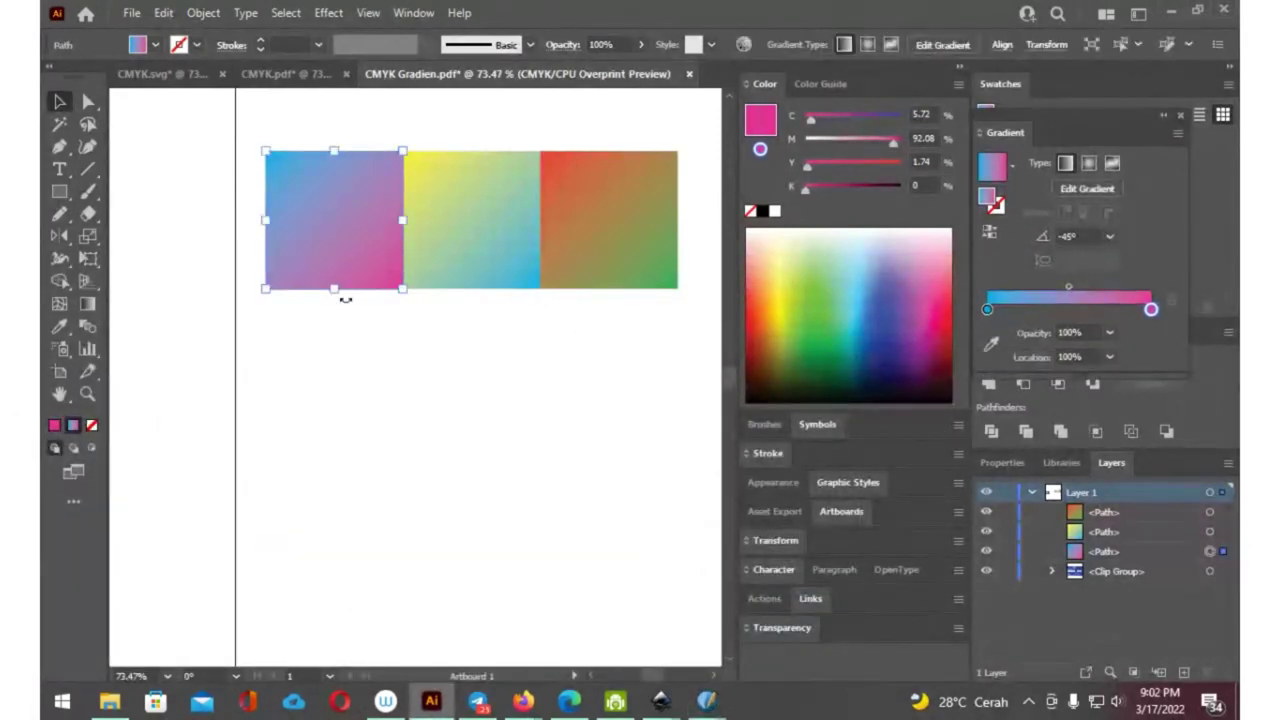
click(89, 305)
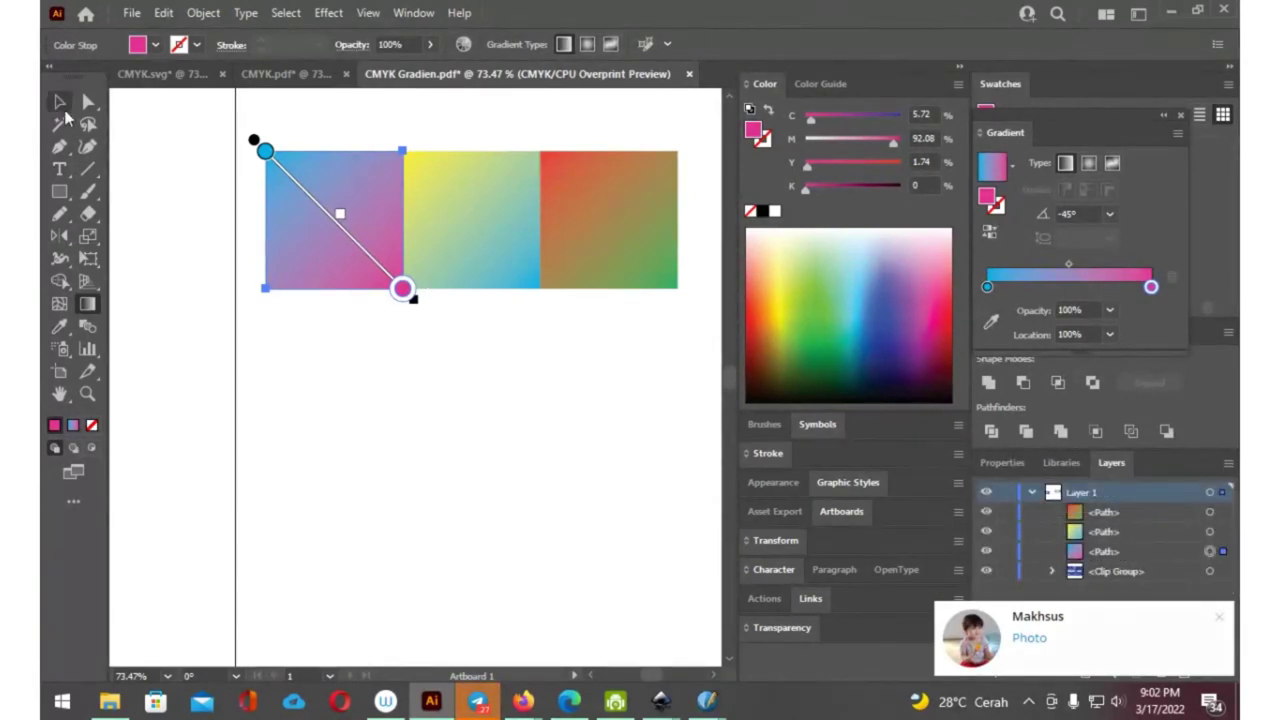
key(v)
- Deselect the square and set the Scribus PDF window beside the artwork again
click(168, 128)
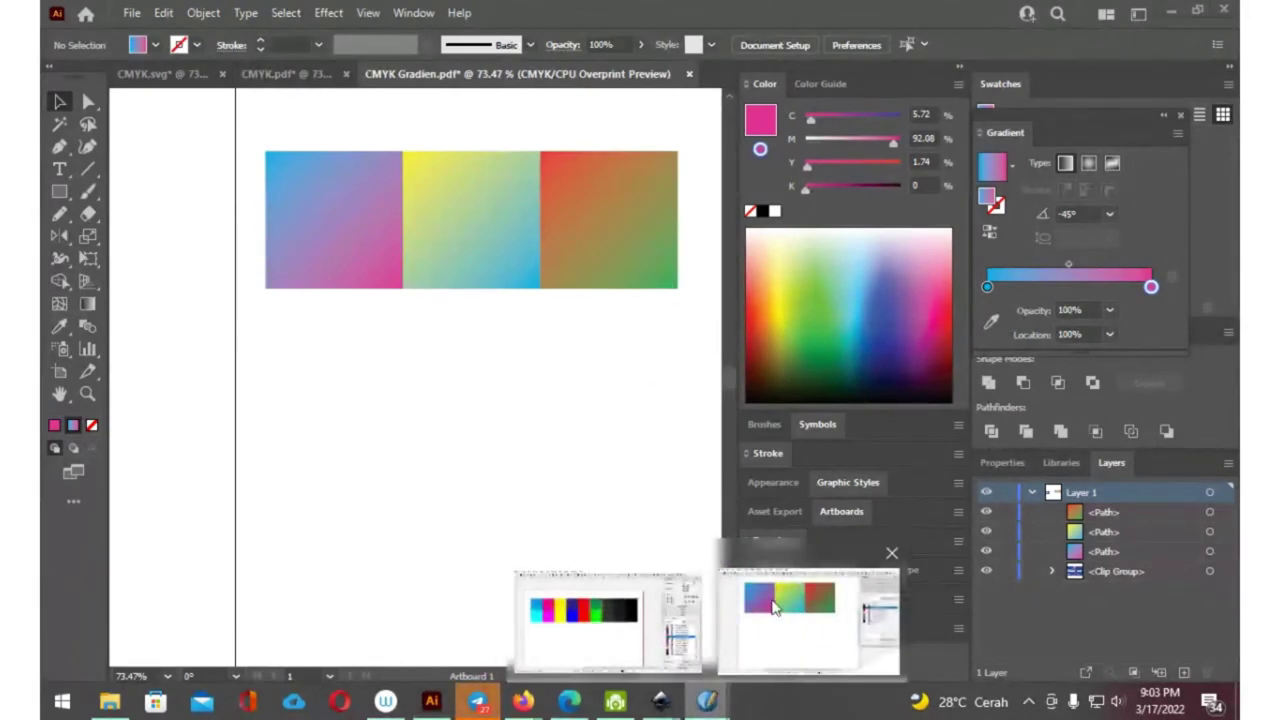
click(814, 605)
mouse_move(514, 271)
mouse_down()
mouse_move(1073, 72)
mouse_move(805, 320)
mouse_up()
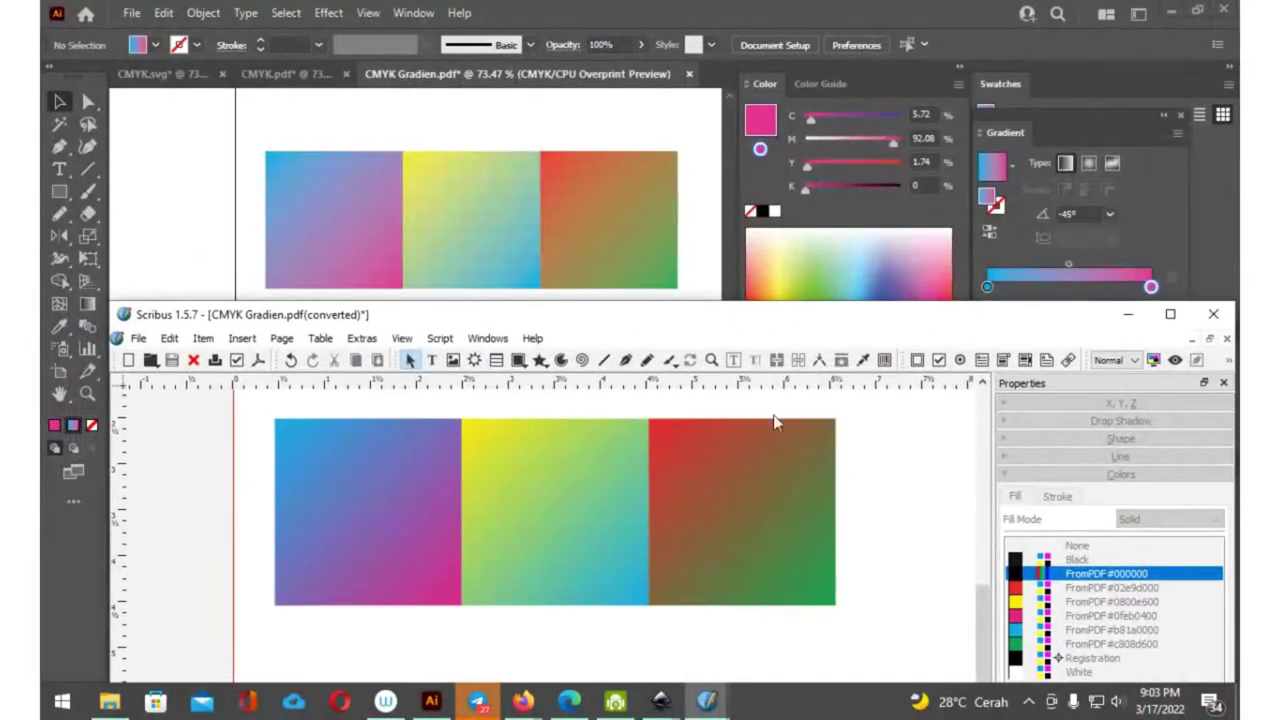
- View the Telegram image image_2022-03-17_21-01-10.png full size, then close it
click(477, 701)
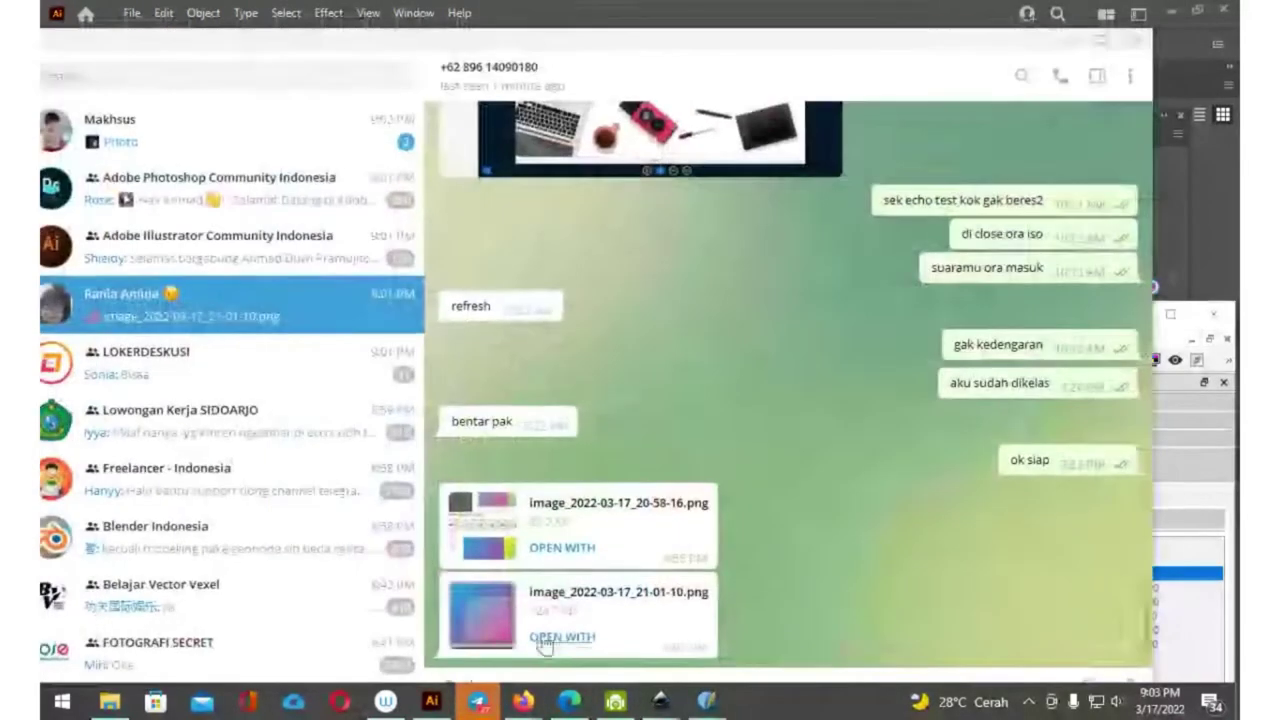
click(578, 603)
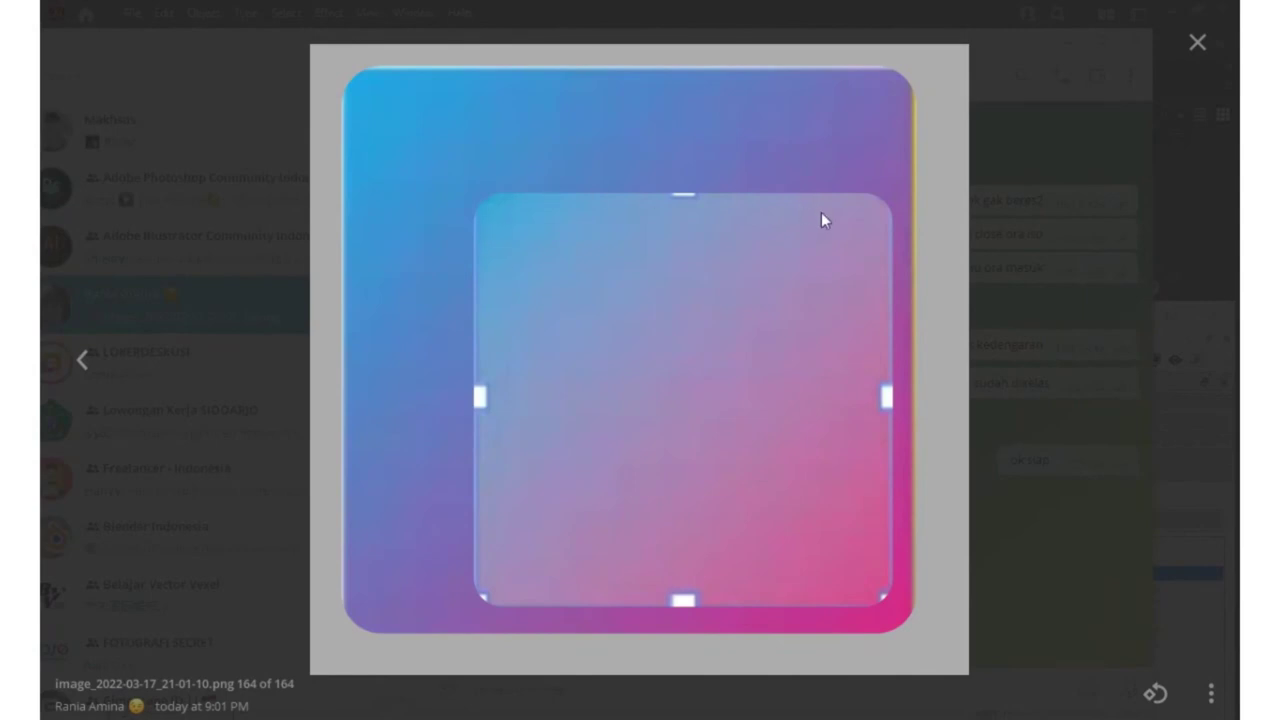
click(1195, 44)
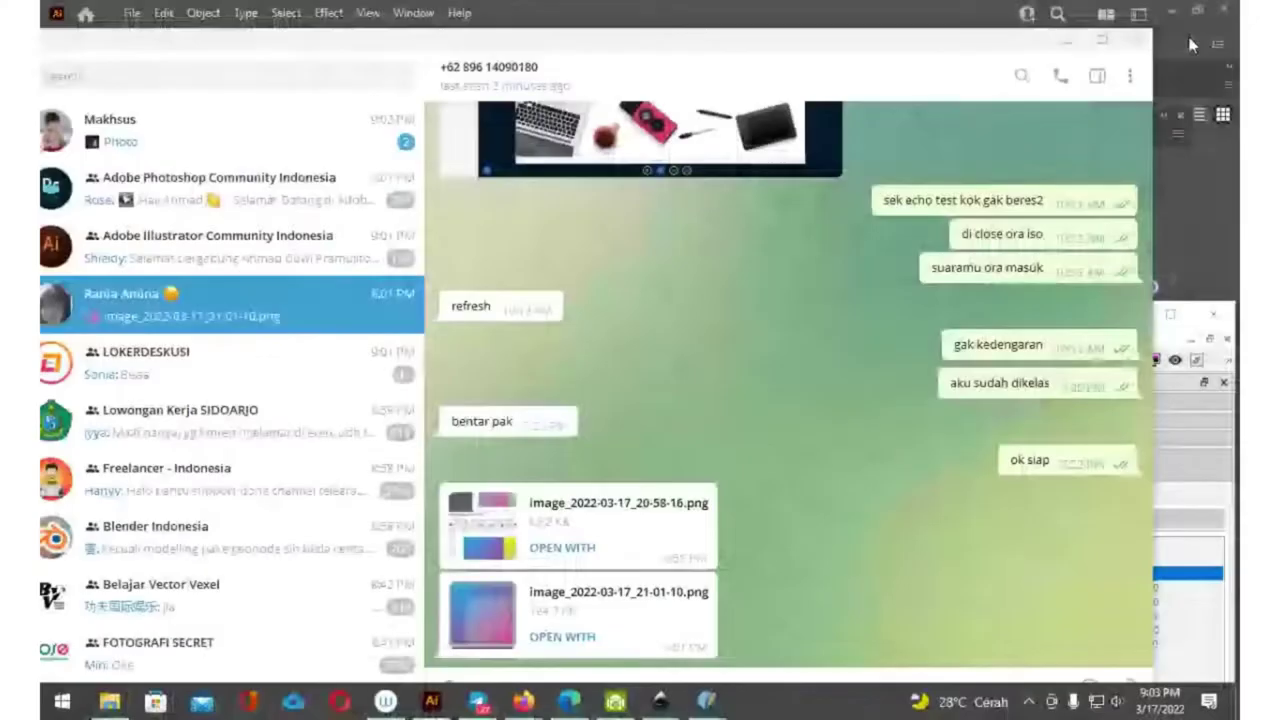
mouse_move(707, 701)
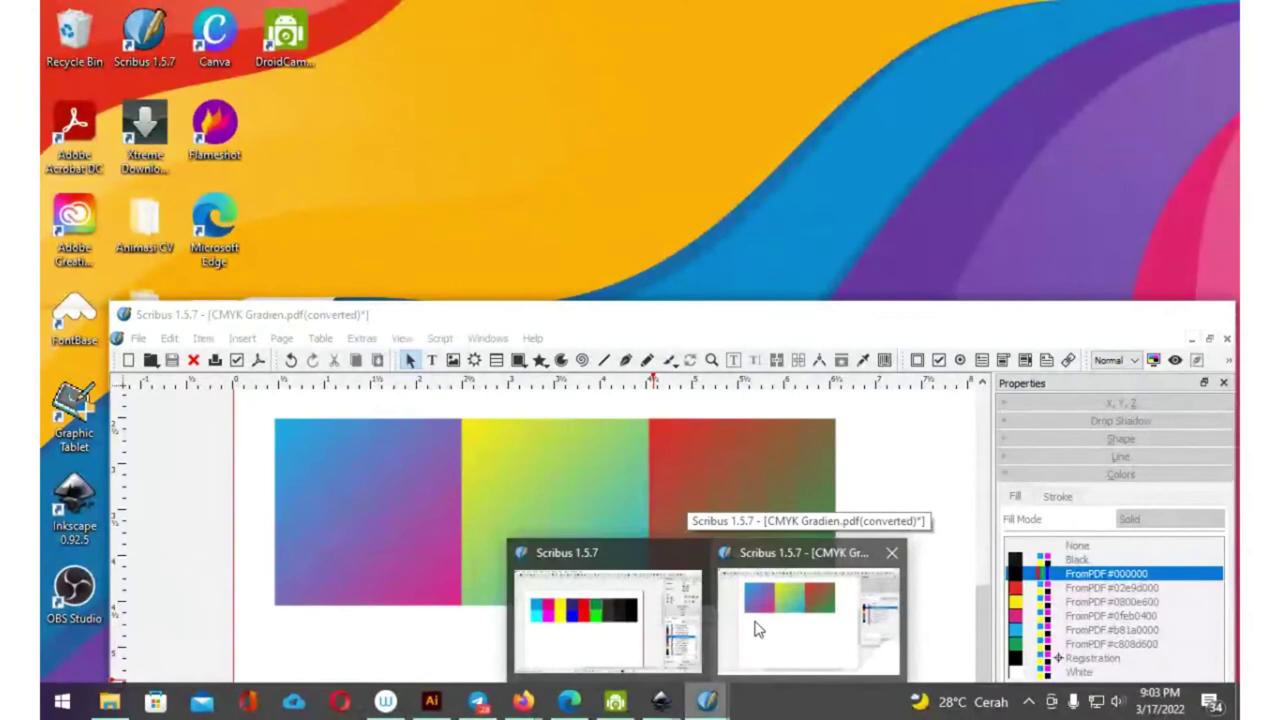
- Return to the CMYK Gradien.pdf in Scribus and open the View > Zoom options
click(757, 615)
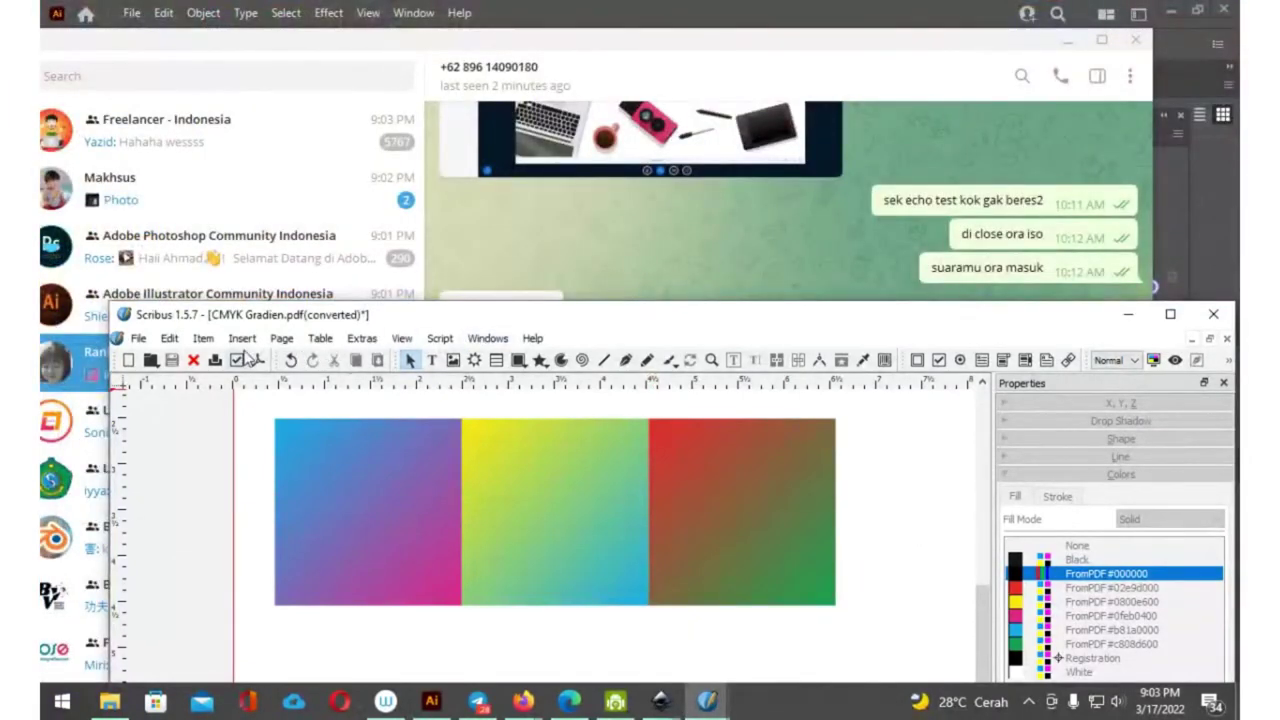
click(401, 339)
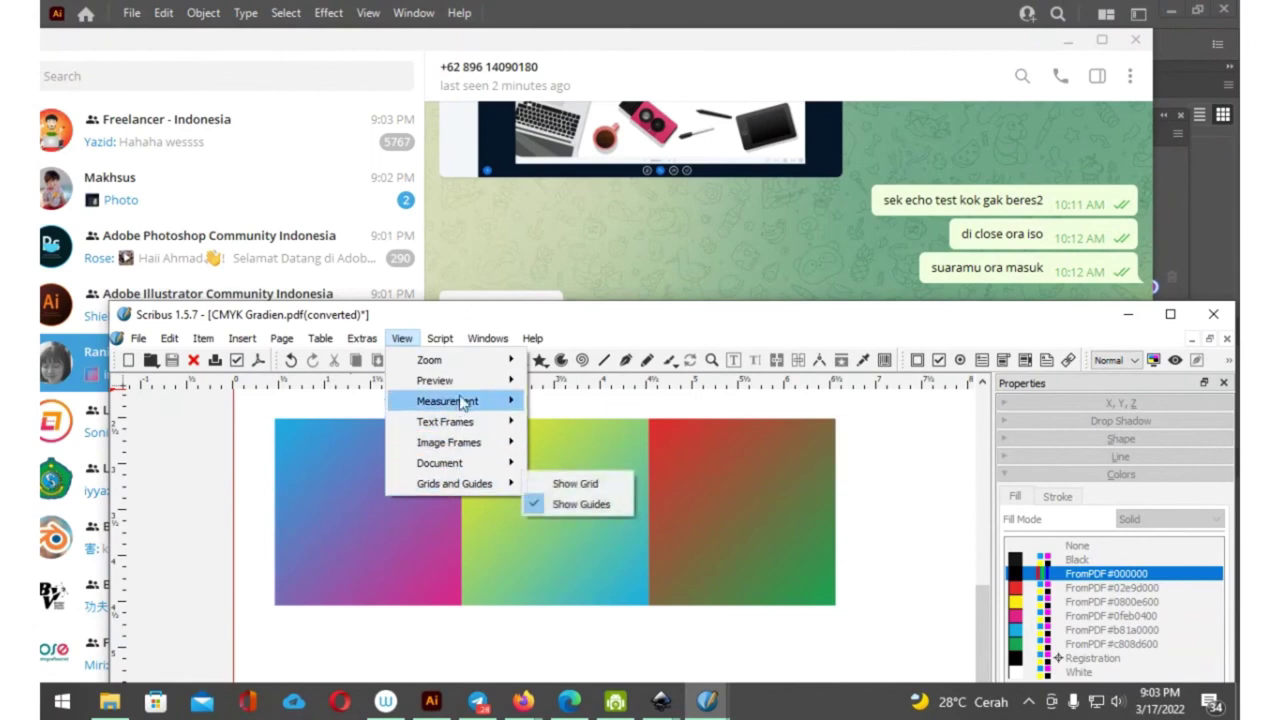